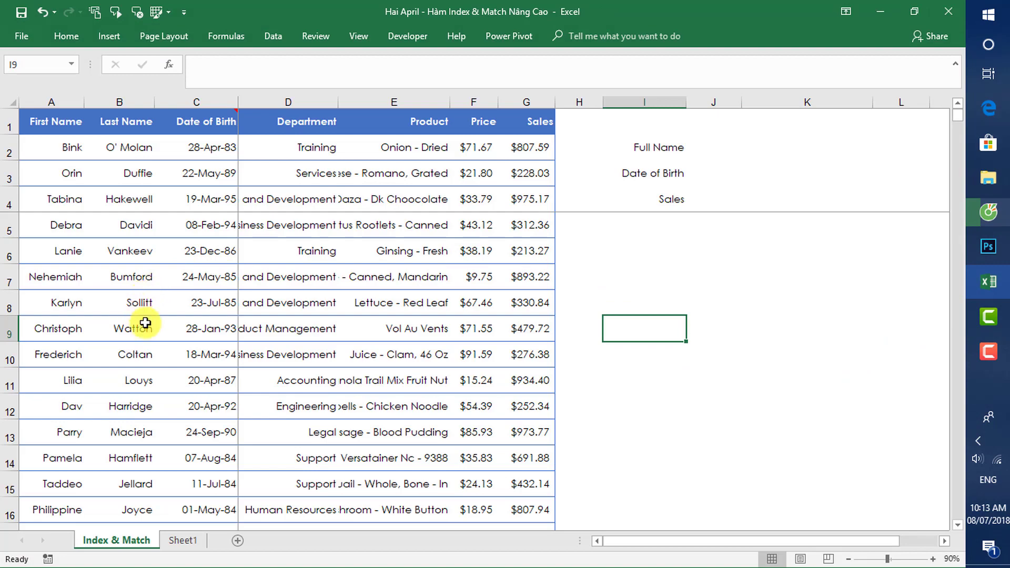
# Step: Examine the extent of the data table, down the First Name column to the last record and across the headers to Sales
pyautogui.scroll(-6, 169, 352)
pyautogui.click(69, 141)
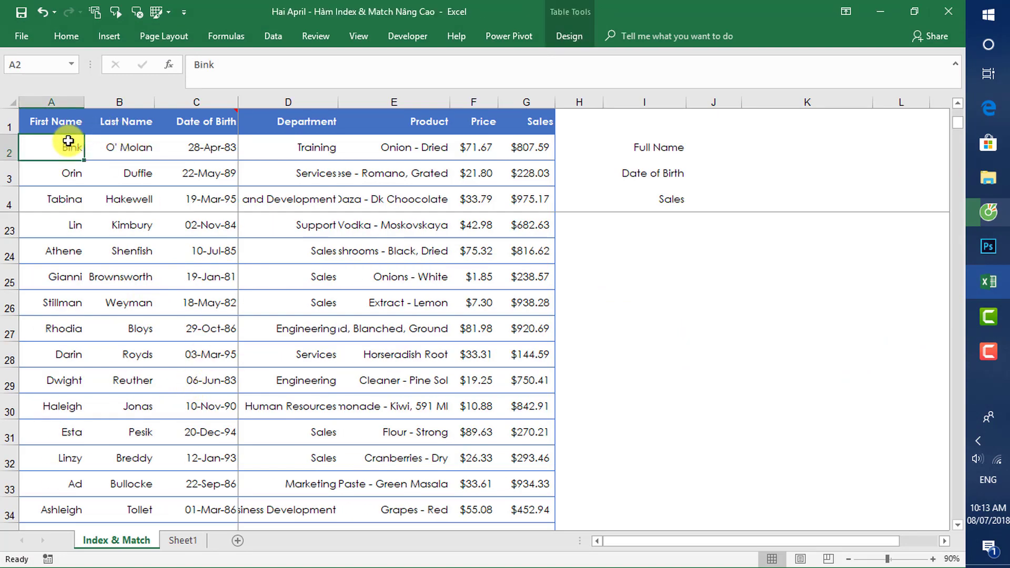
pyautogui.hotkey('ctrl', 'shift', 'Down')
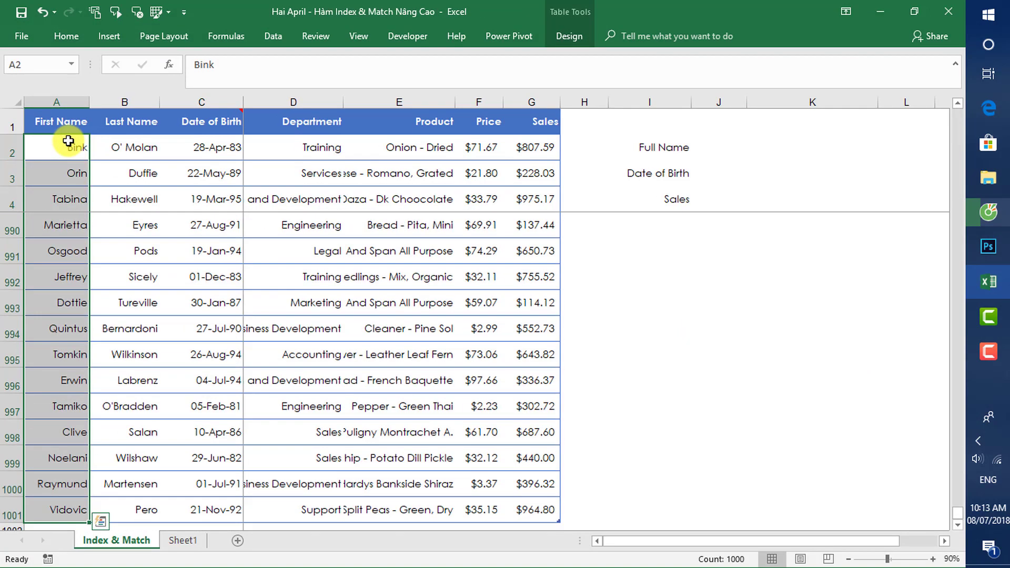
pyautogui.press('Up')
pyautogui.press('Right')
pyautogui.press('Right')
pyautogui.press('Right')
pyautogui.press('Right')
pyautogui.press('Right')
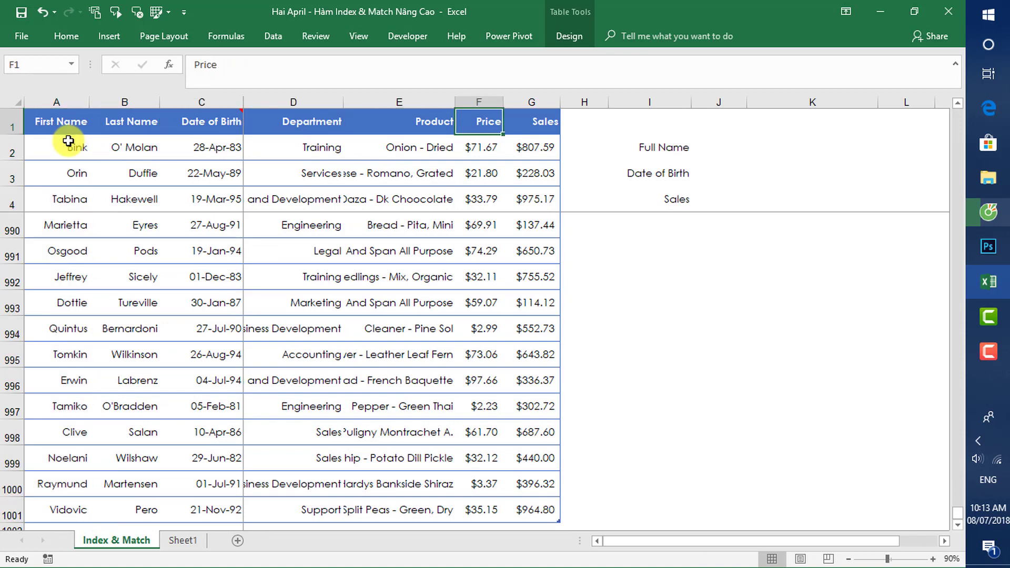
pyautogui.press('Right')
pyautogui.press('Right')
pyautogui.press('Right')
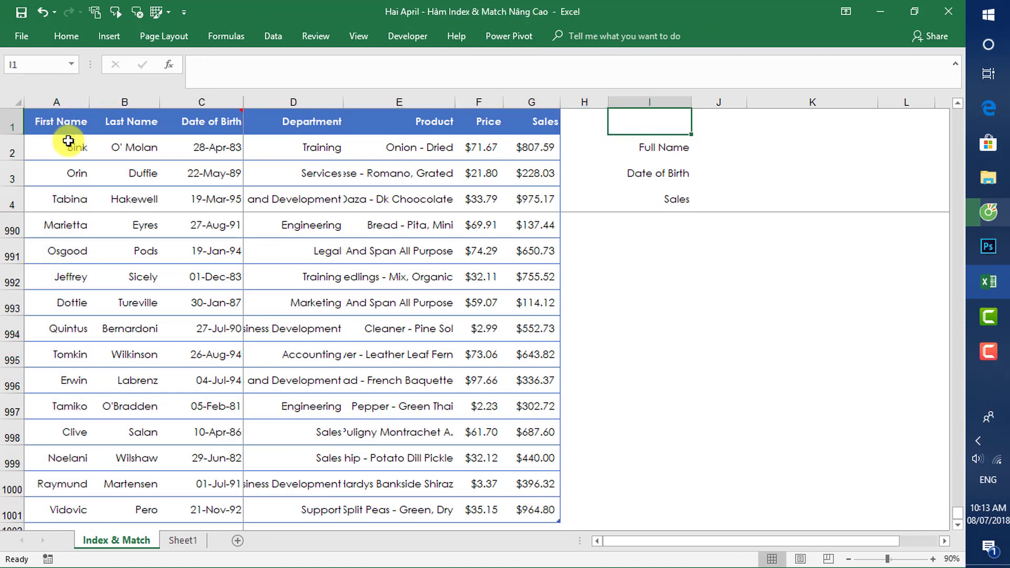
pyautogui.press('Left')
pyautogui.press('Left')
pyautogui.press('Down')
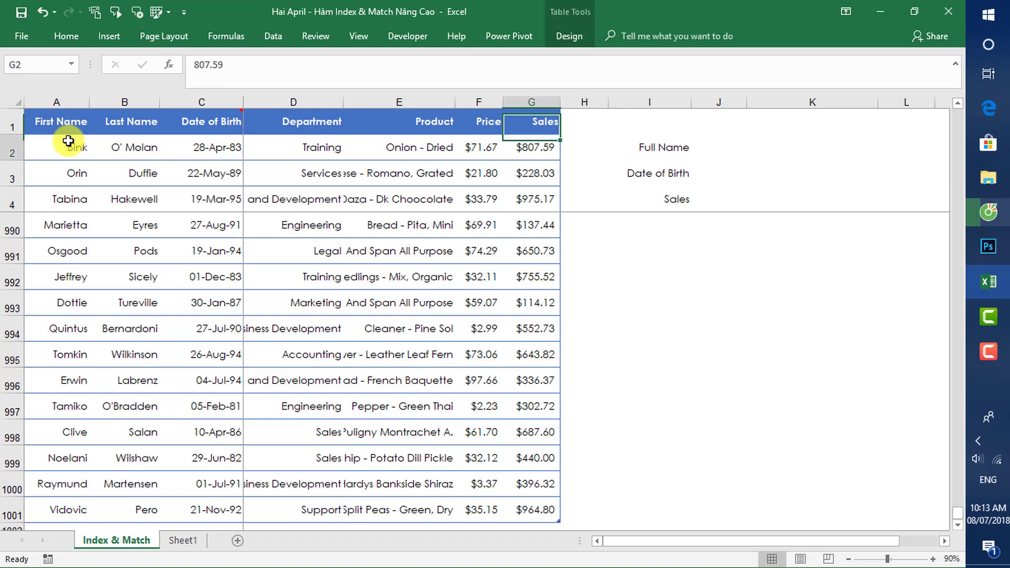
pyautogui.press('Up')
pyautogui.press('Right')
pyautogui.press('Right')
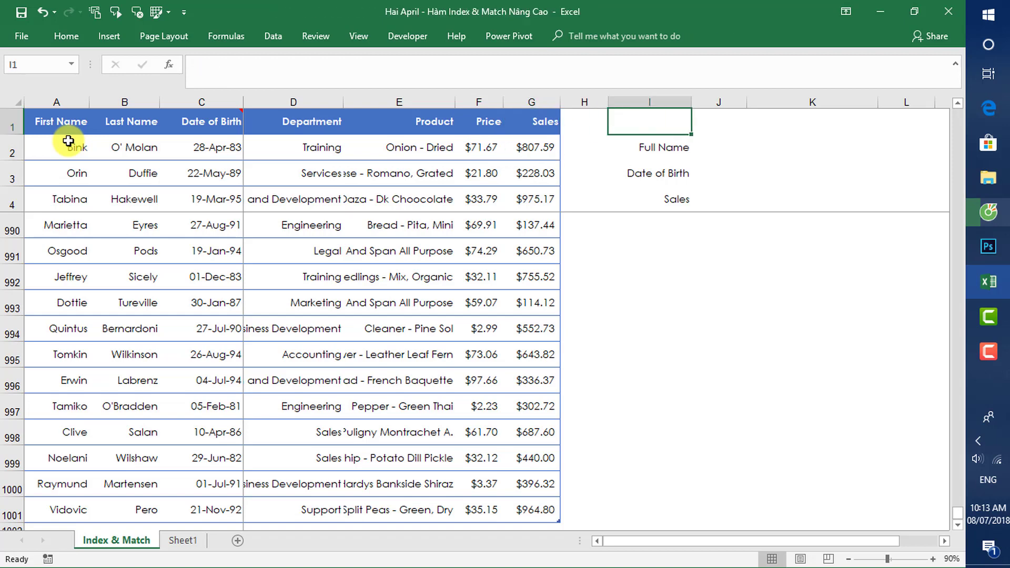
pyautogui.press('Right')
# Step: Review the First Name and Last Name columns from their headers down to the last record
pyautogui.press('Left')
pyautogui.press('Left')
pyautogui.press('Left')
pyautogui.press('Left')
pyautogui.press('Left')
pyautogui.press('Left')
pyautogui.press('Left')
pyautogui.press('Left')
pyautogui.press('Left')
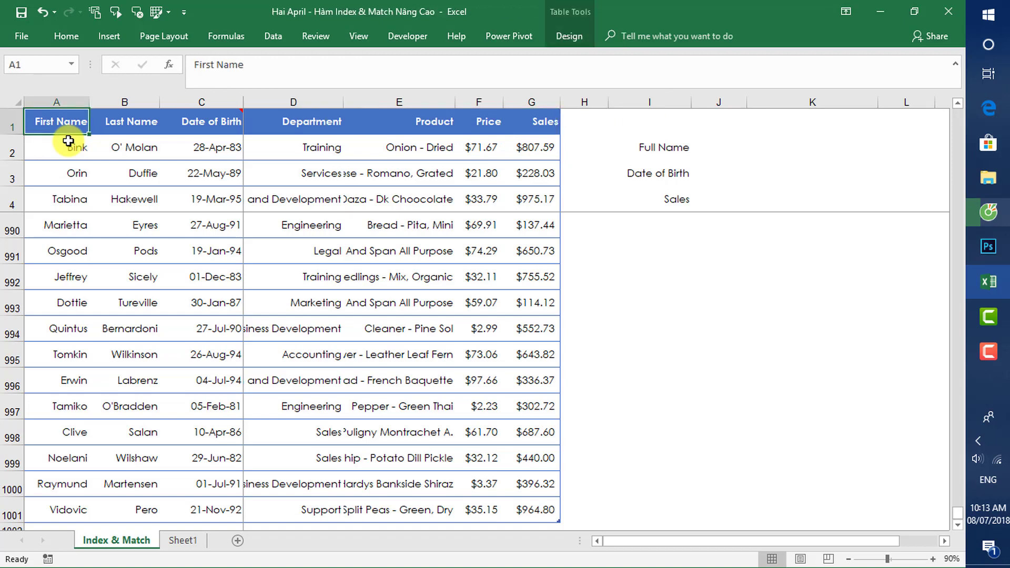
pyautogui.hotkey('ctrl', 'shift', 'Down')
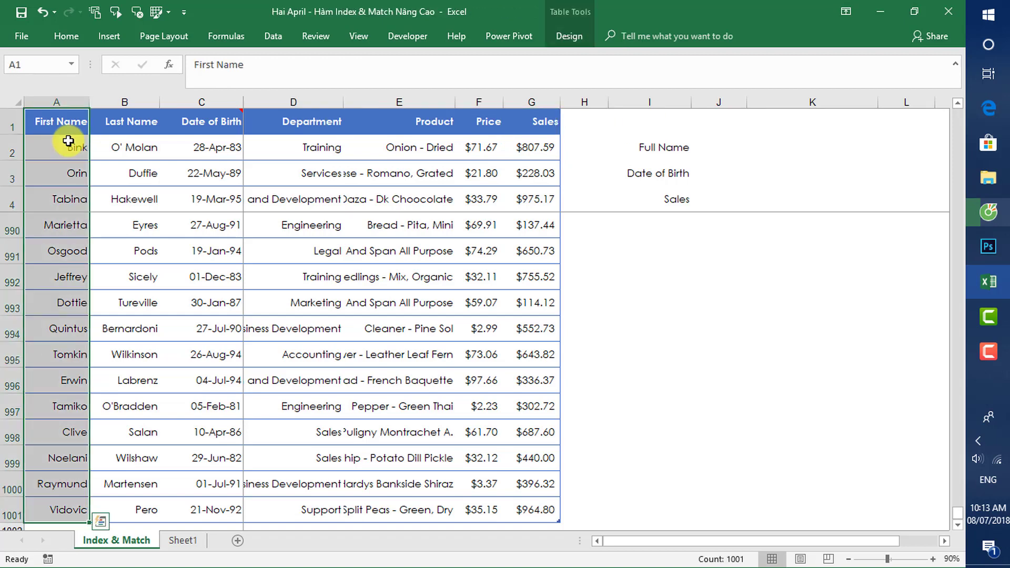
pyautogui.press('Right')
pyautogui.hotkey('ctrl', 'shift', 'Down')
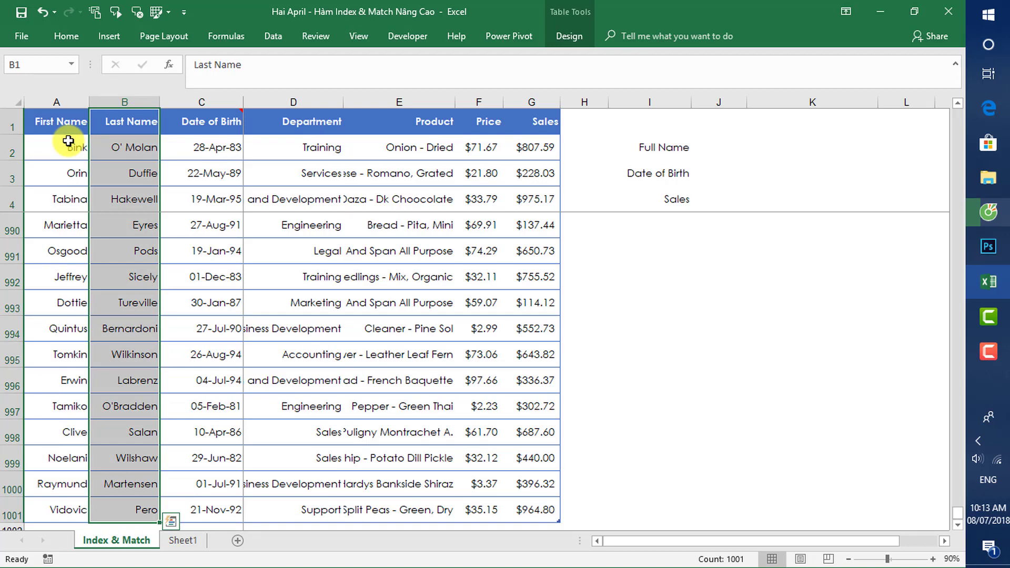
pyautogui.press('Right')
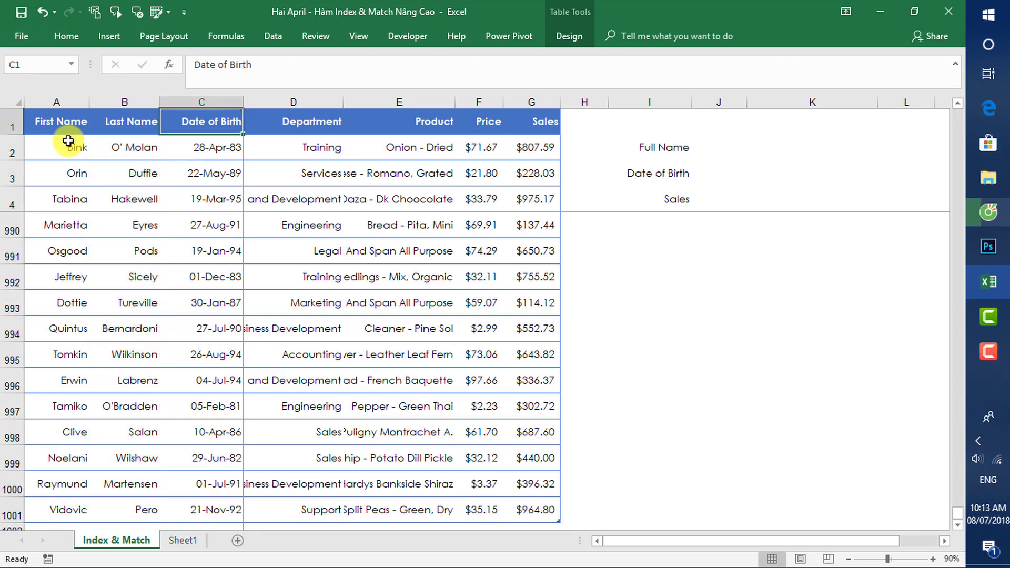
pyautogui.press('Left')
pyautogui.press('Left')
pyautogui.press('Right')
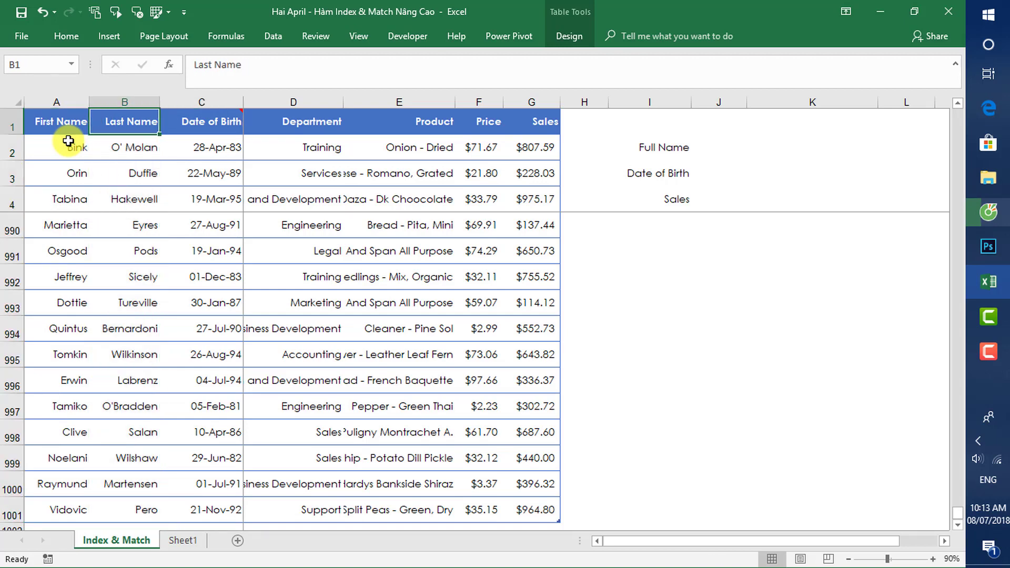
# Step: Look over the Full Name, Date of Birth and Sales labels of the lookup area beside the table
pyautogui.press('Right')
pyautogui.press('Right')
pyautogui.press('Right')
pyautogui.press('Right')
pyautogui.press('Right')
pyautogui.press('Right')
pyautogui.press('Right')
pyautogui.press('Right')
pyautogui.press('Right')
pyautogui.press('Down')
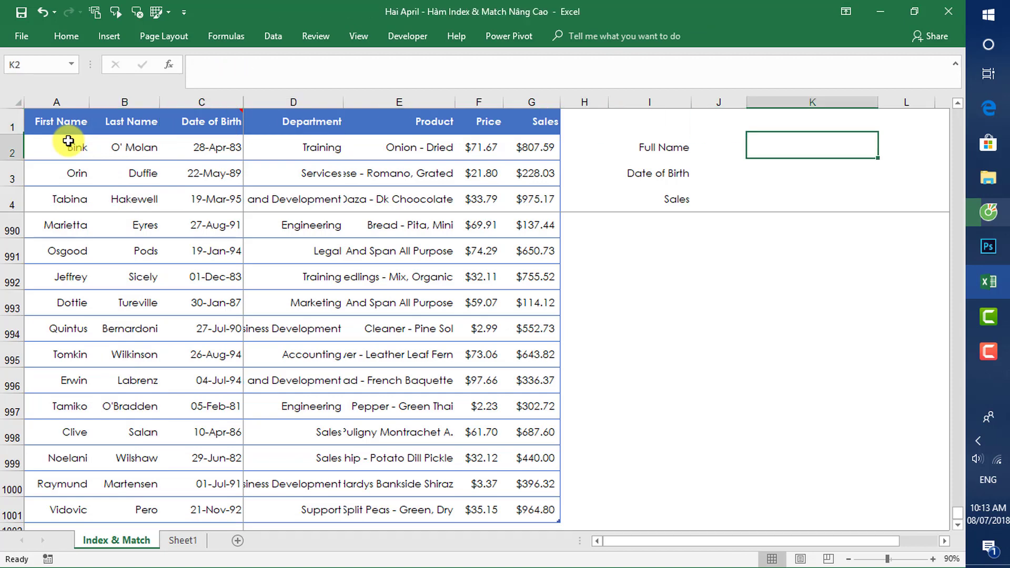
pyautogui.press('Left')
pyautogui.press('Left')
pyautogui.hotkey('shift', 'space')
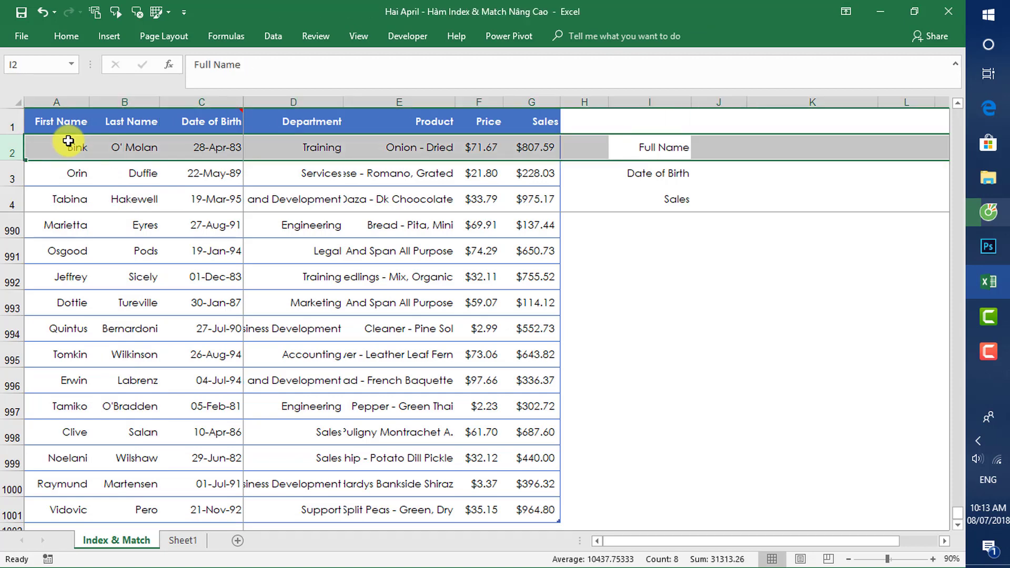
pyautogui.press('Up')
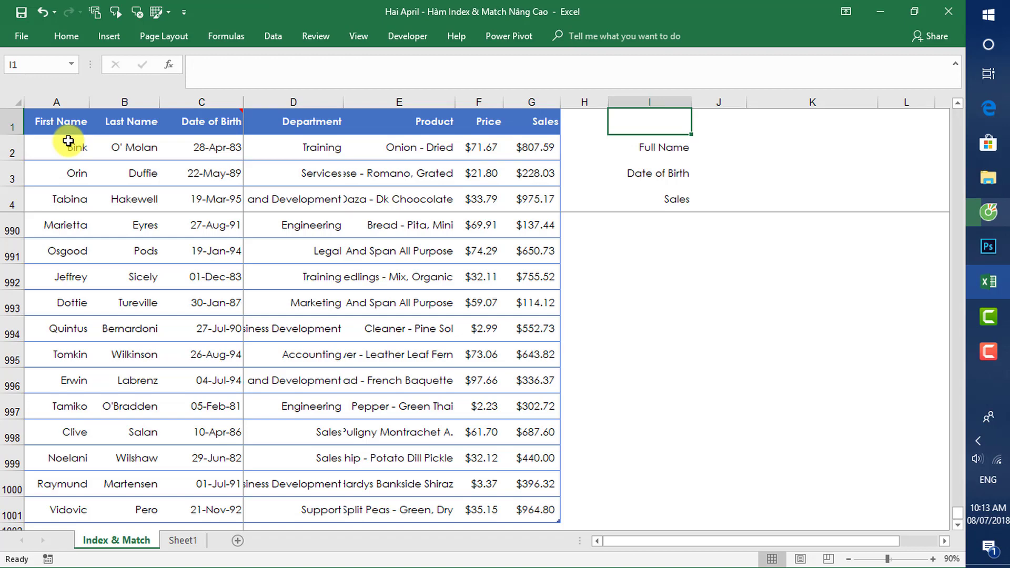
pyautogui.press('Down')
pyautogui.press('Down')
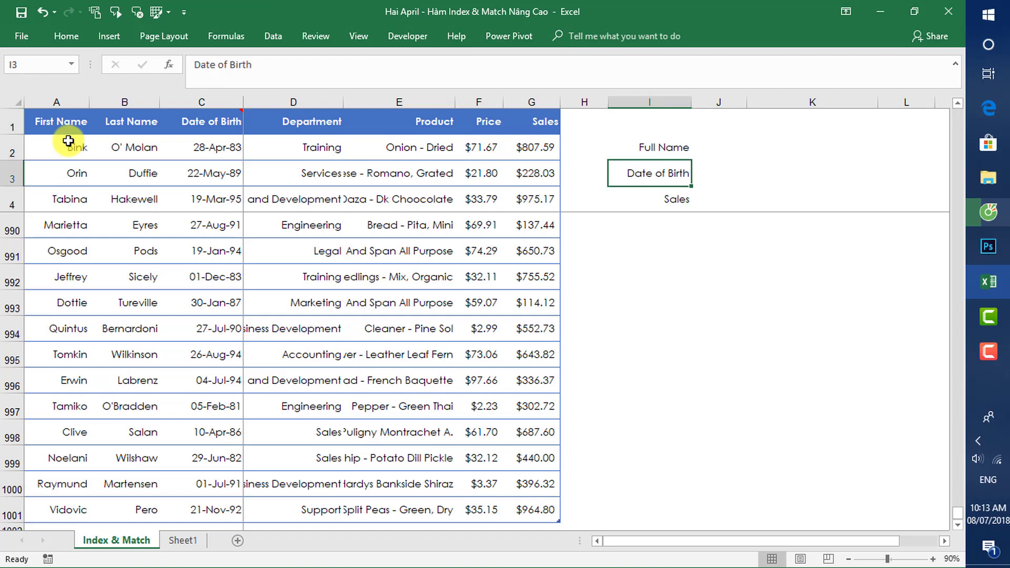
pyautogui.press('Up')
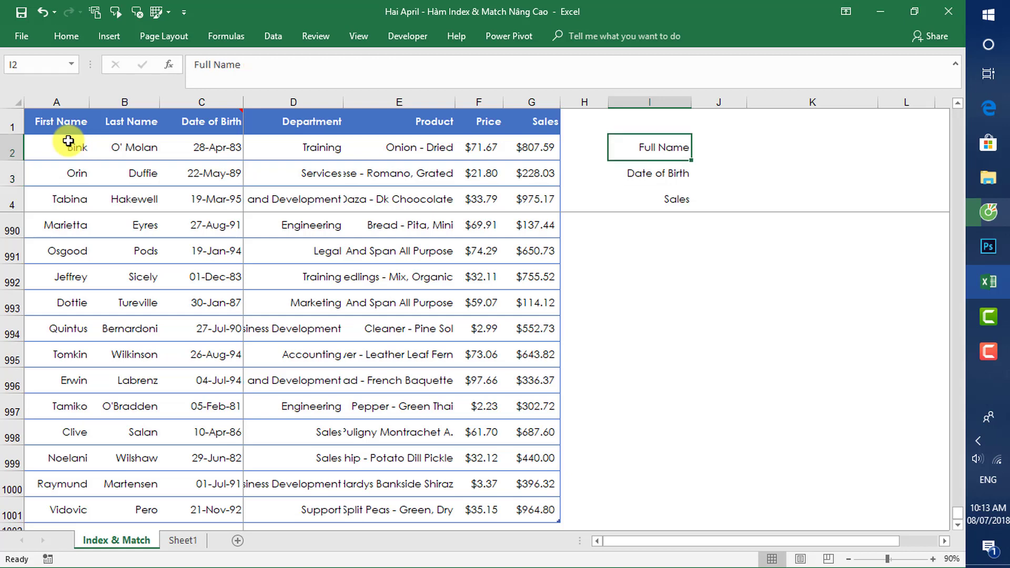
# Step: Compare the first record's cells in row 2, from First Name to Sales, with the labels in the lookup area
pyautogui.press('Left')
pyautogui.press('Left')
pyautogui.press('Left')
pyautogui.press('Left')
pyautogui.press('Left')
pyautogui.press('Left')
pyautogui.press('Left')
pyautogui.press('Left')
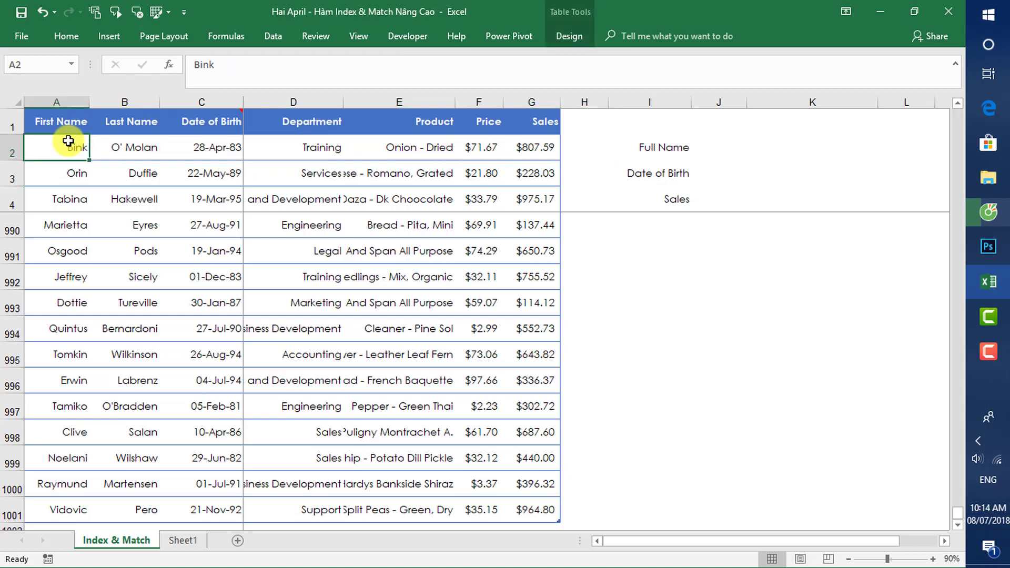
pyautogui.press('Right')
pyautogui.press('Right')
pyautogui.press('Right')
pyautogui.press('Right')
pyautogui.press('Right')
pyautogui.press('Right')
pyautogui.press('Right')
pyautogui.press('Right')
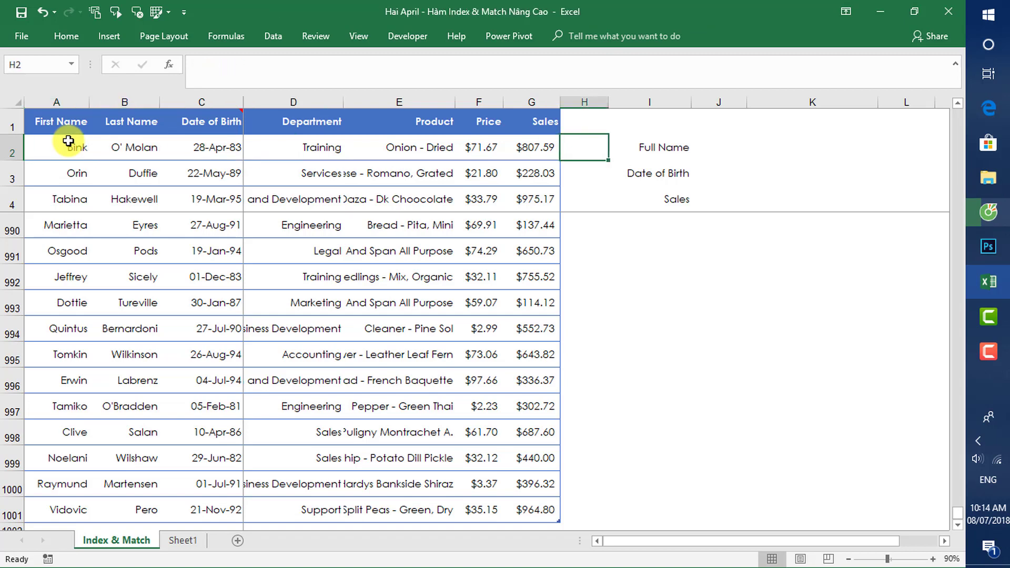
pyautogui.press('Down')
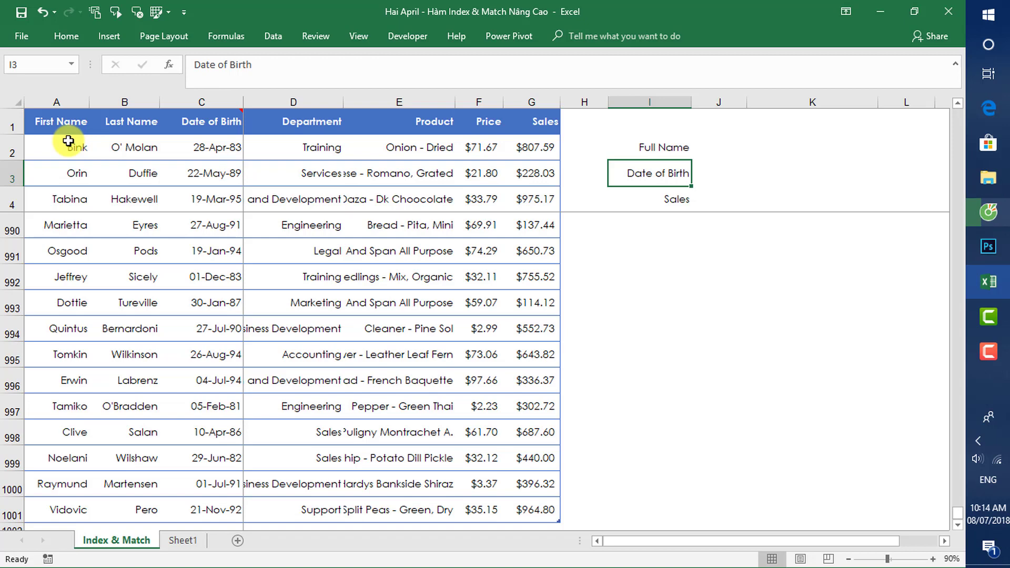
pyautogui.press('Left')
pyautogui.press('Left')
pyautogui.press('Up')
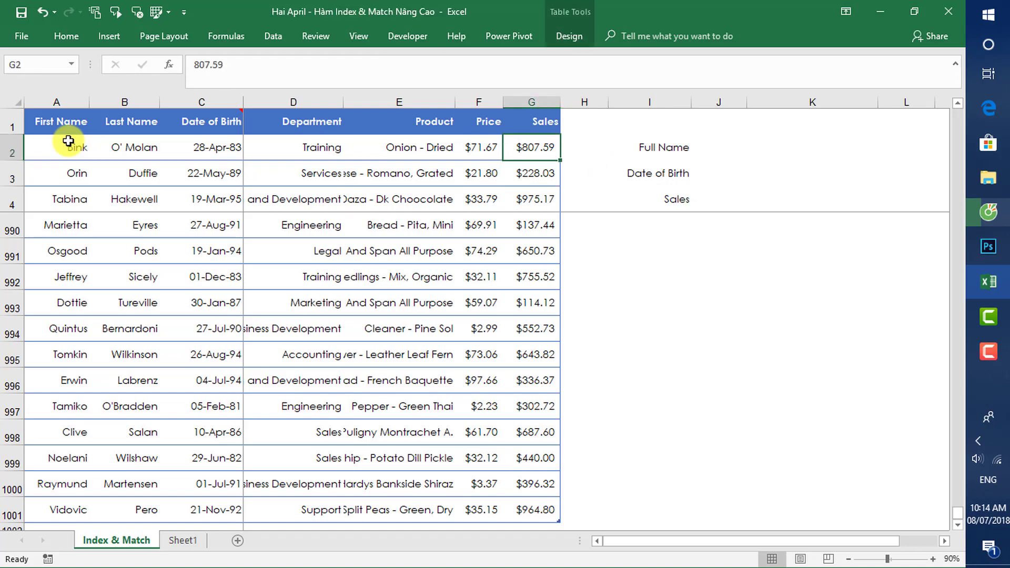
pyautogui.press('Right')
pyautogui.press('Right')
pyautogui.press('Left')
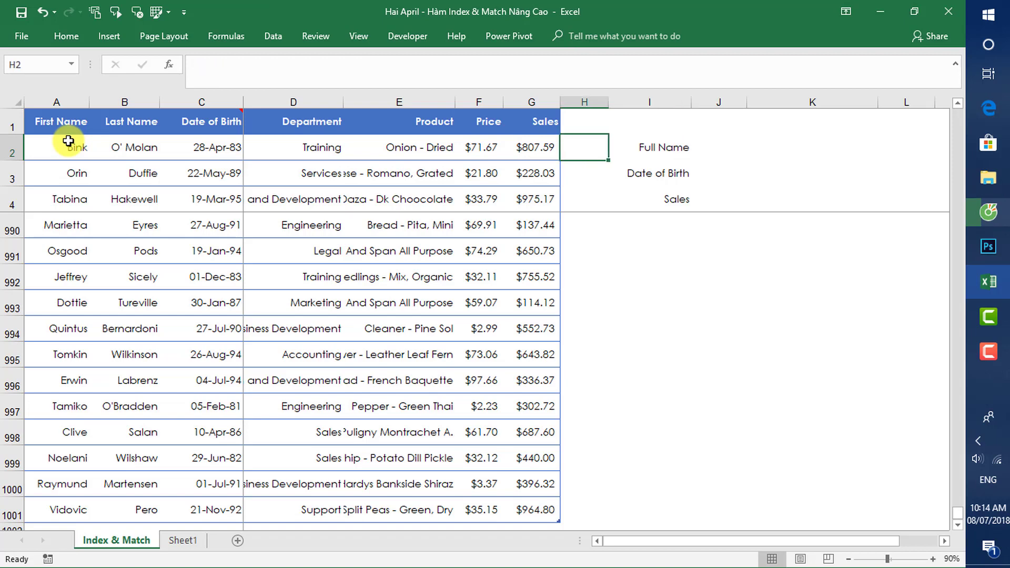
# Step: Insert a blank table column between Last Name and Date of Birth
pyautogui.hotkey('ctrl', 'Home')
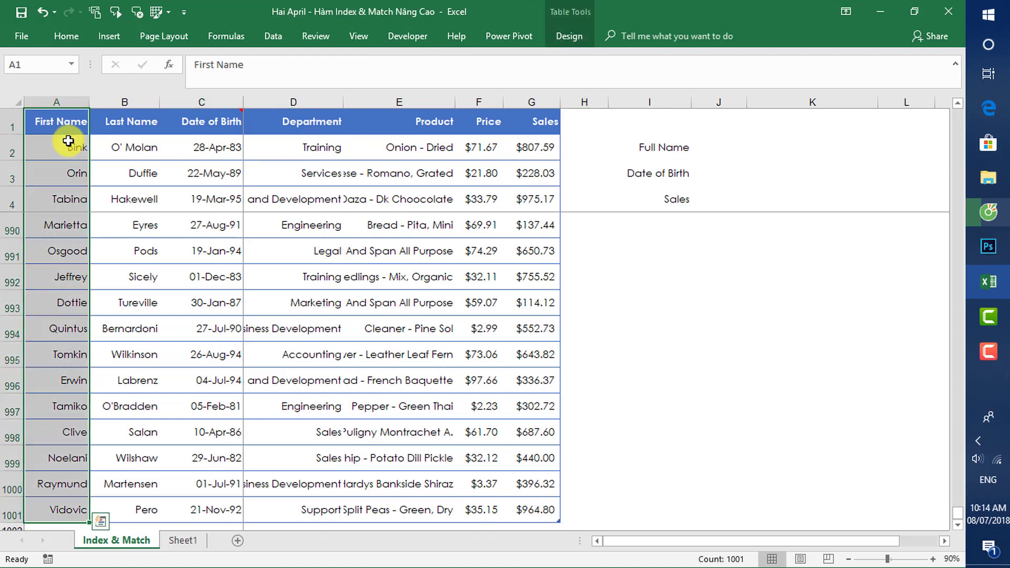
pyautogui.hotkey('ctrl', 'shift', 'Right')
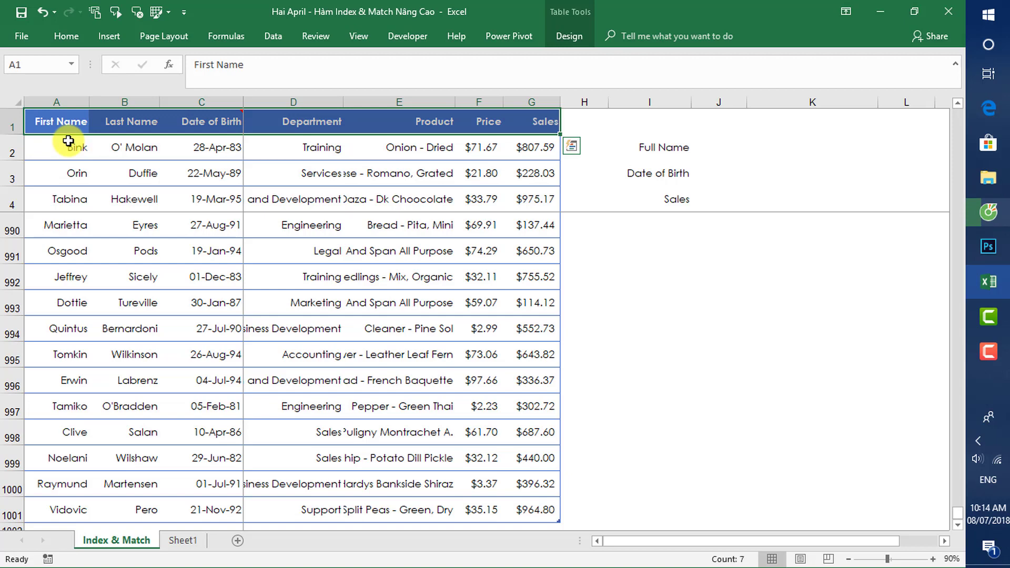
pyautogui.press('Right')
pyautogui.press('Right')
pyautogui.press('Right')
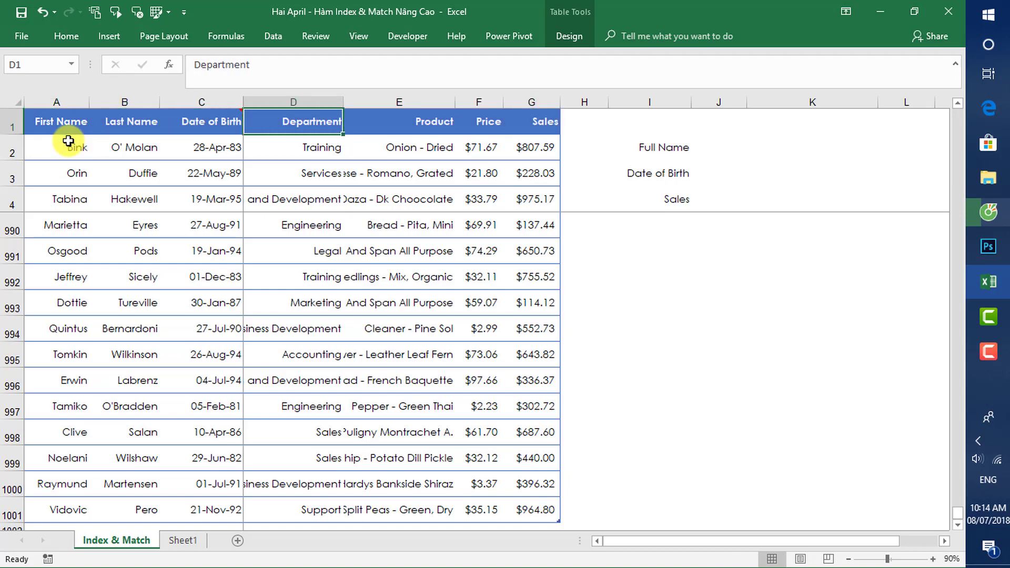
pyautogui.press('Left')
pyautogui.hotkey('shift', 'space')
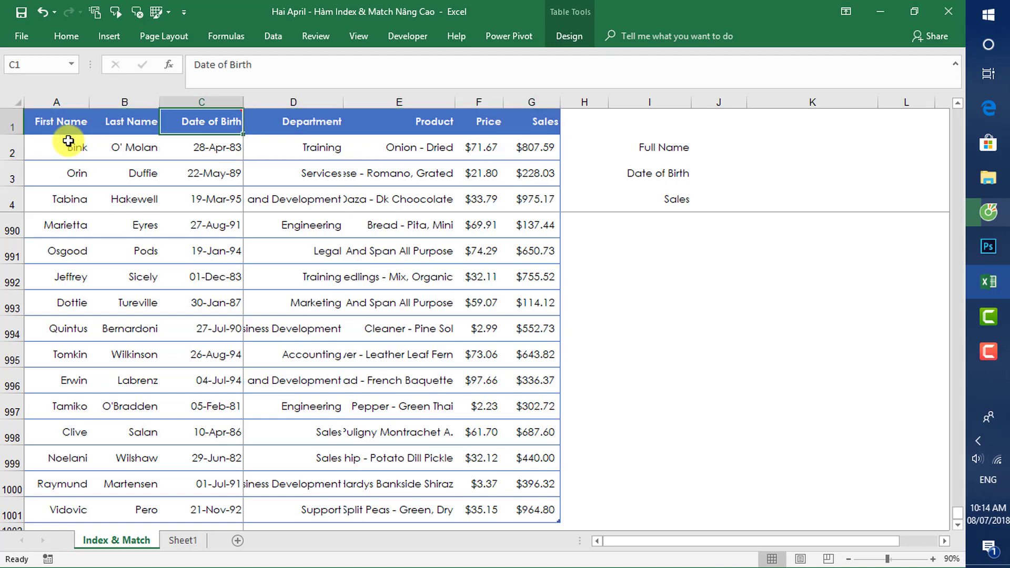
pyautogui.hotkey('ctrl', 'space')
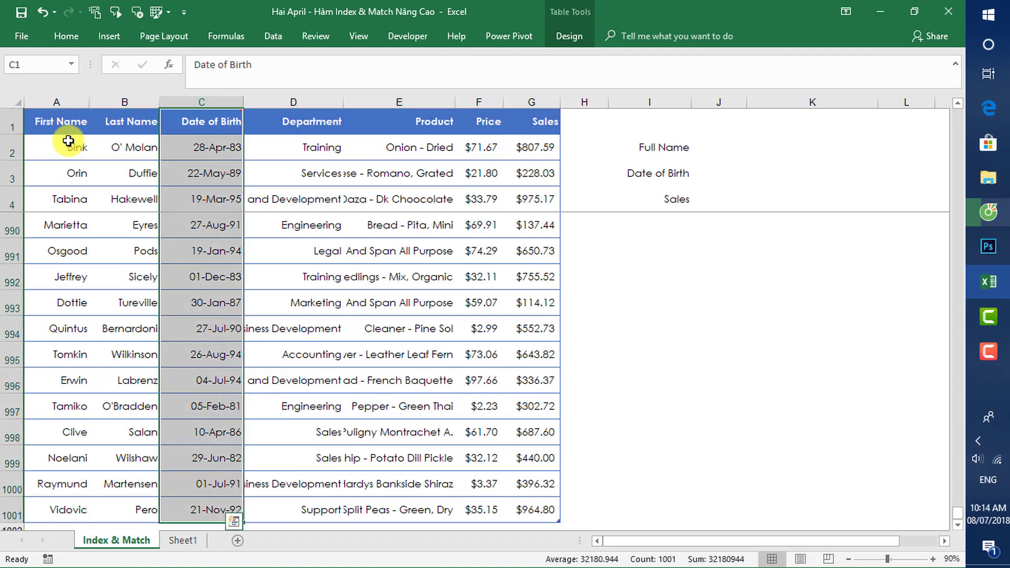
pyautogui.hotkey('ctrl', 'shift', '+')
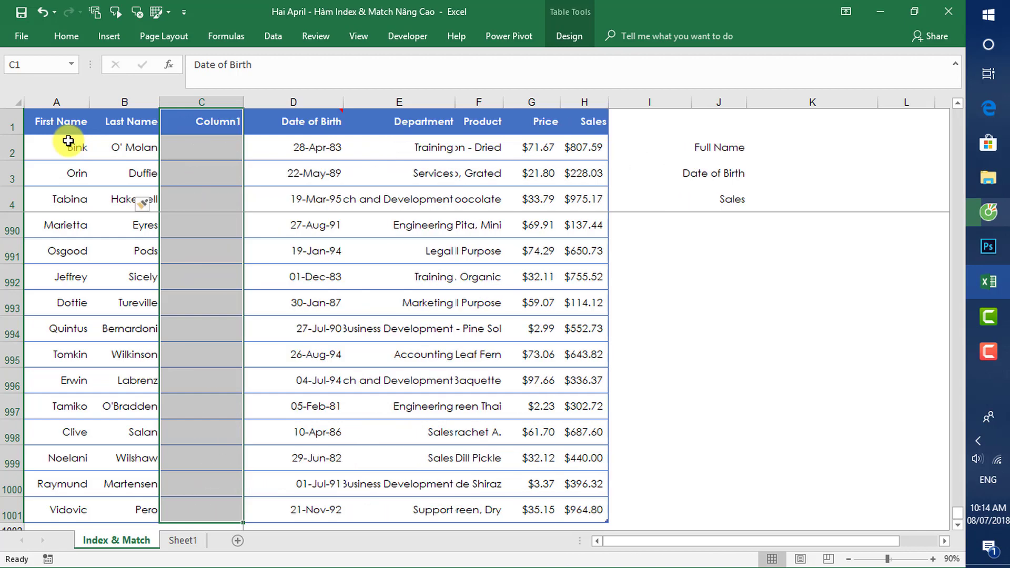
# Step: Set the header of the new column in C1 to Full Name
pyautogui.press('Down')
pyautogui.press('Up')
pyautogui.write('Full Name')
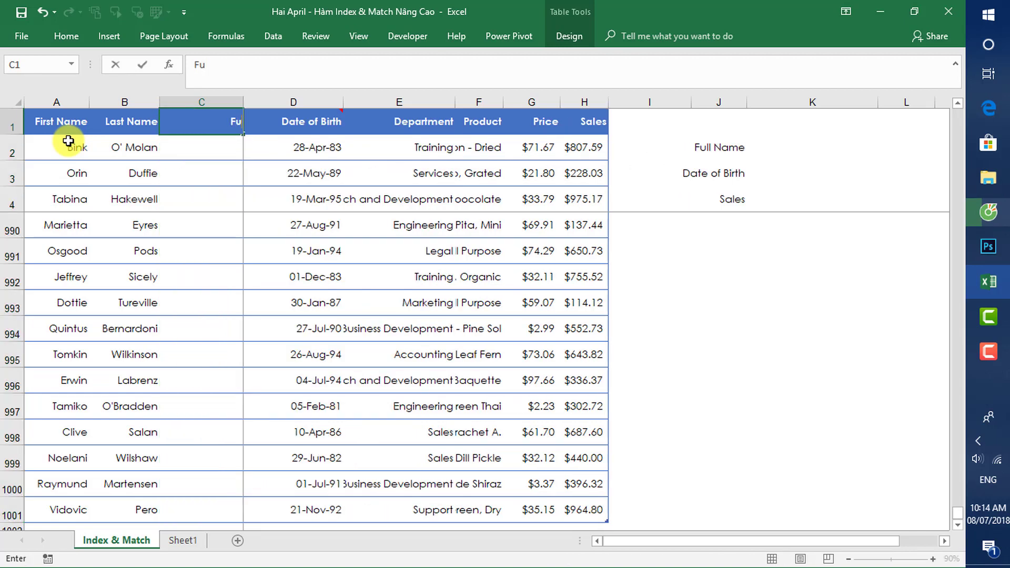
pyautogui.hotkey('ctrl', 'Return')
# Step: Start a CONCATENATE formula in C2, the first data cell of the Full Name column
pyautogui.press('Down')
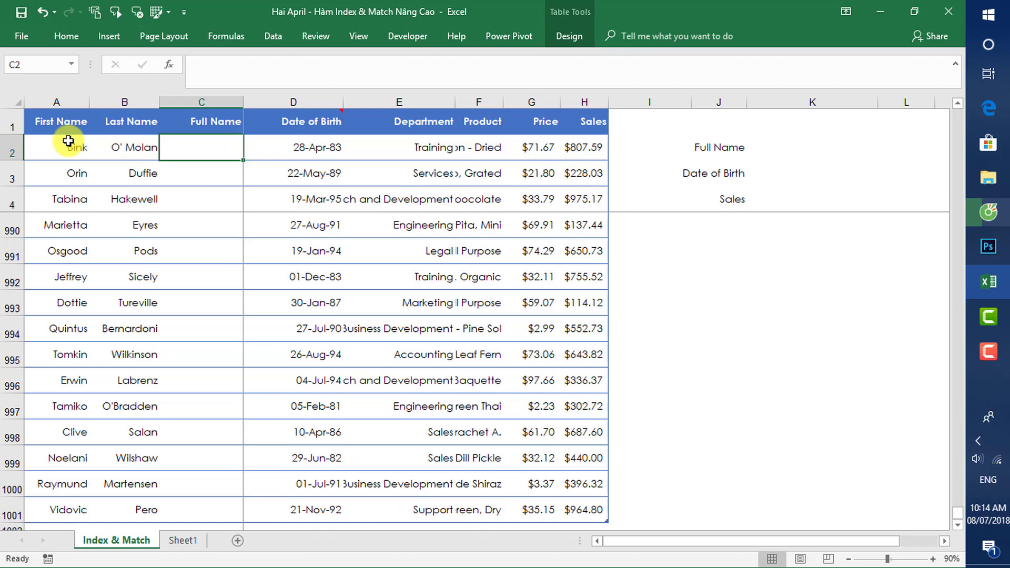
pyautogui.write('=conc')
pyautogui.press('Tab')
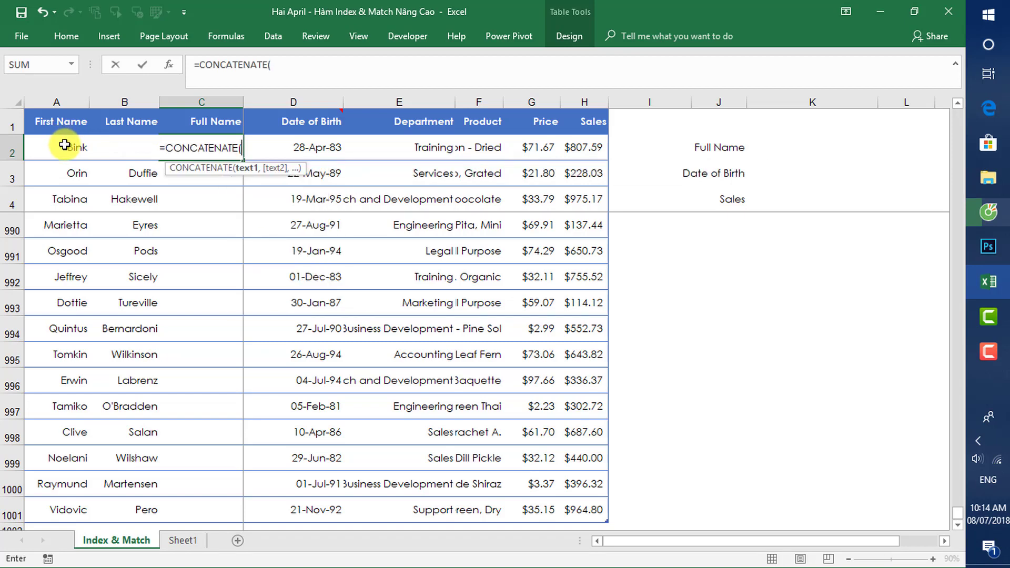
pyautogui.click(65, 146)
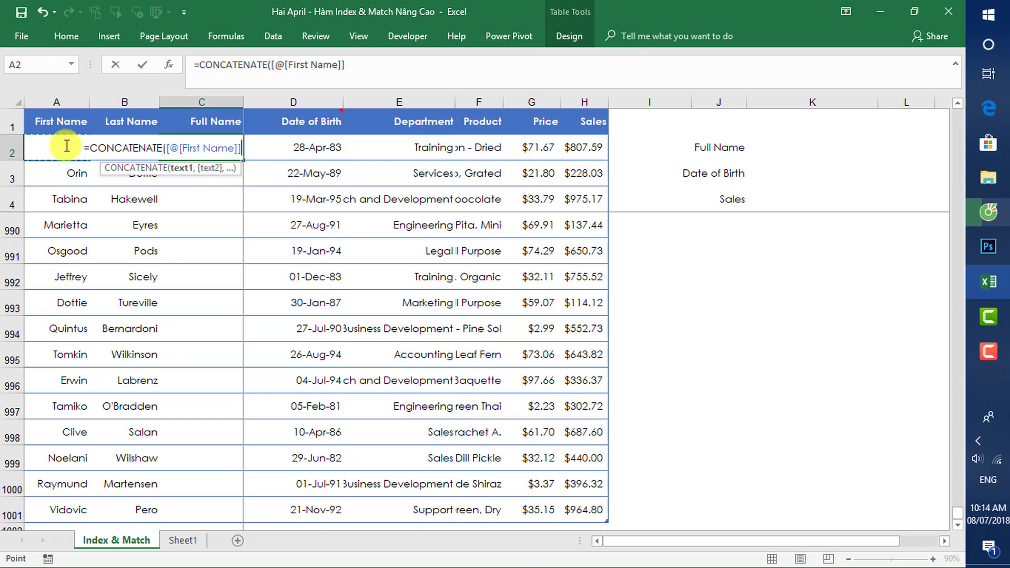
pyautogui.press('BackSpace')
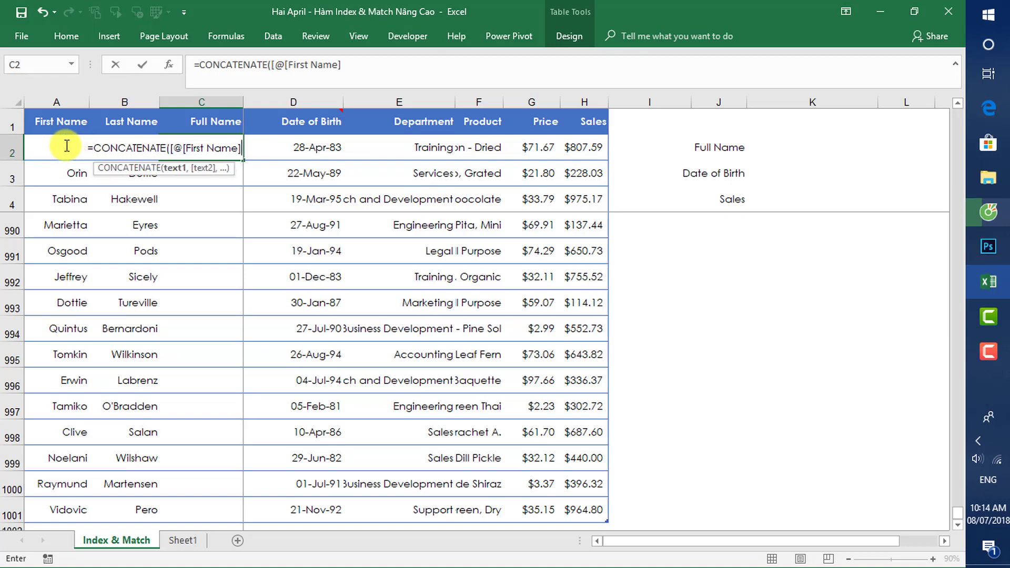
pyautogui.press('BackSpace')
pyautogui.press('BackSpace')
pyautogui.press('BackSpace')
pyautogui.press('BackSpace')
pyautogui.press('BackSpace')
pyautogui.press('BackSpace')
pyautogui.press('BackSpace')
pyautogui.press('BackSpace')
pyautogui.press('BackSpace')
pyautogui.press('BackSpace')
pyautogui.press('BackSpace')
pyautogui.press('BackSpace')
pyautogui.press('BackSpace')
pyautogui.press('BackSpace')
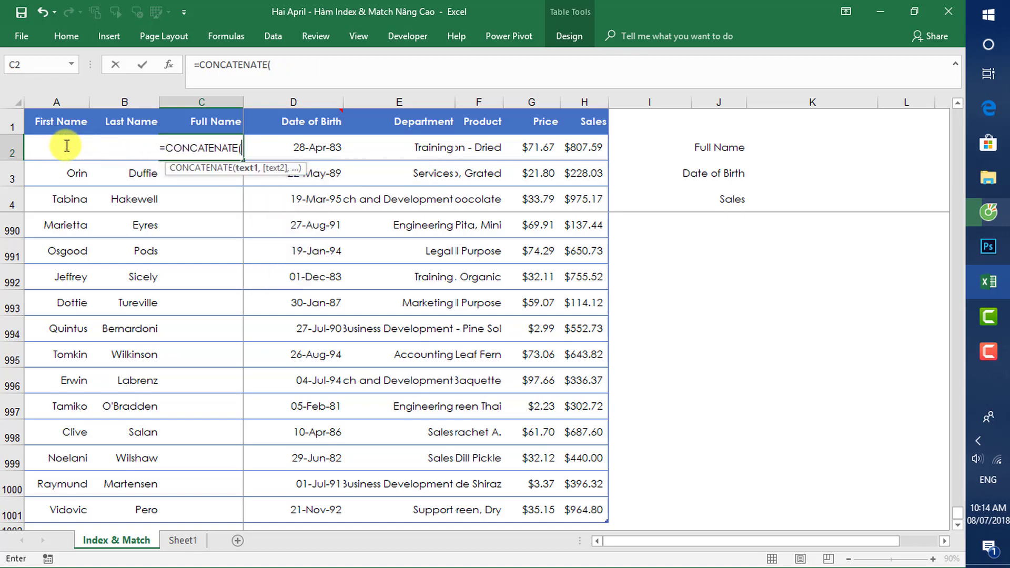
# Step: Complete the C2 formula as =CONCATENATE(A2,B2) and apply it to the whole Full Name column
pyautogui.write('A')
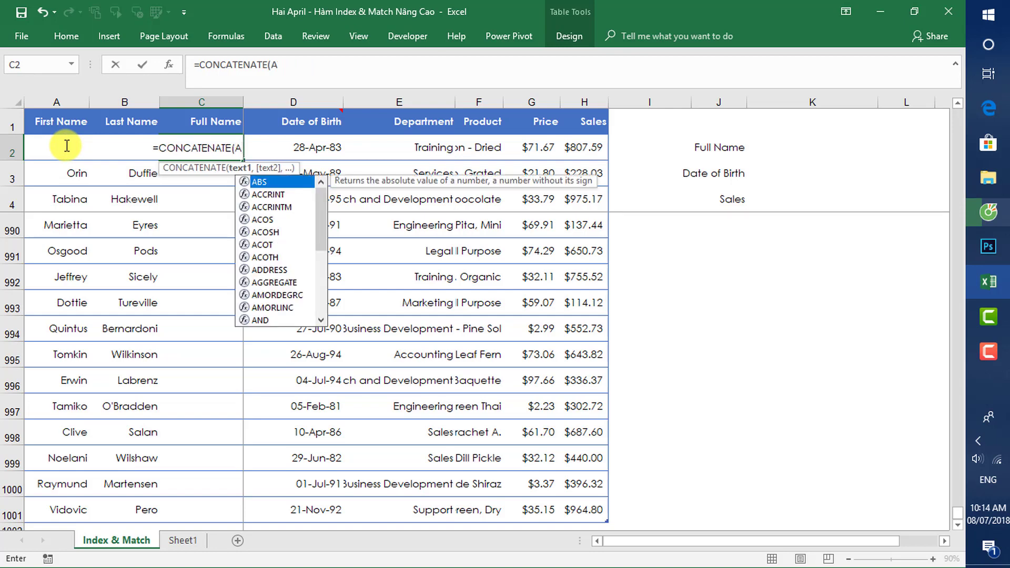
pyautogui.write('2,B')
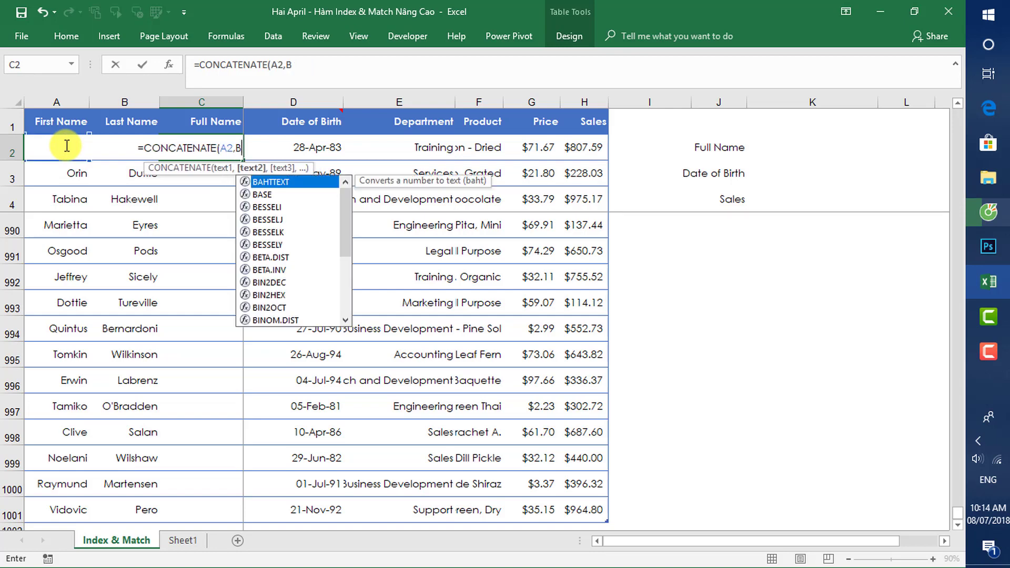
pyautogui.write('2)')
pyautogui.press('Return')
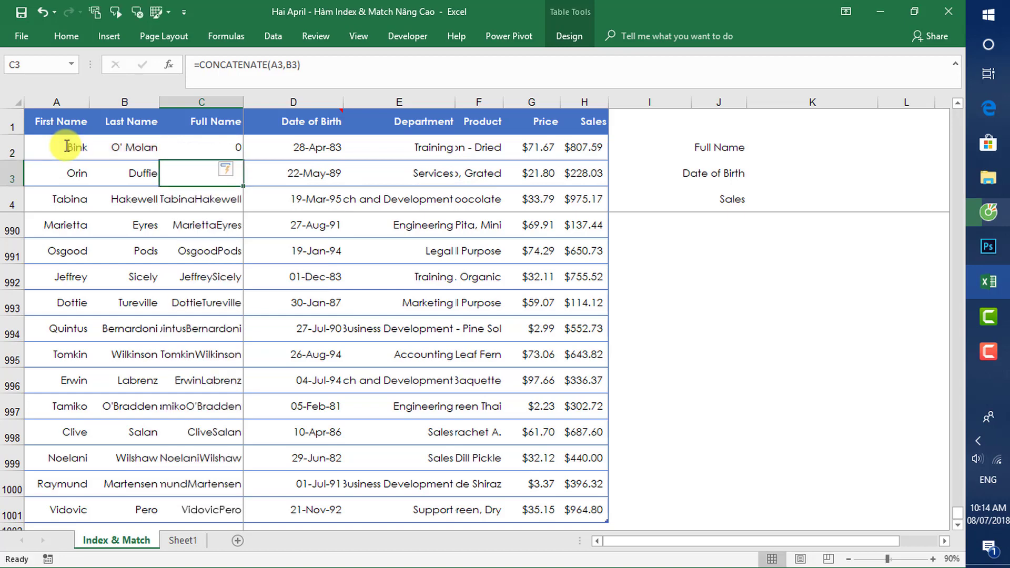
# Step: Check the joined names and their formulas down the Full Name column, from the first rows to the last records
pyautogui.press('Up')
pyautogui.press('Down')
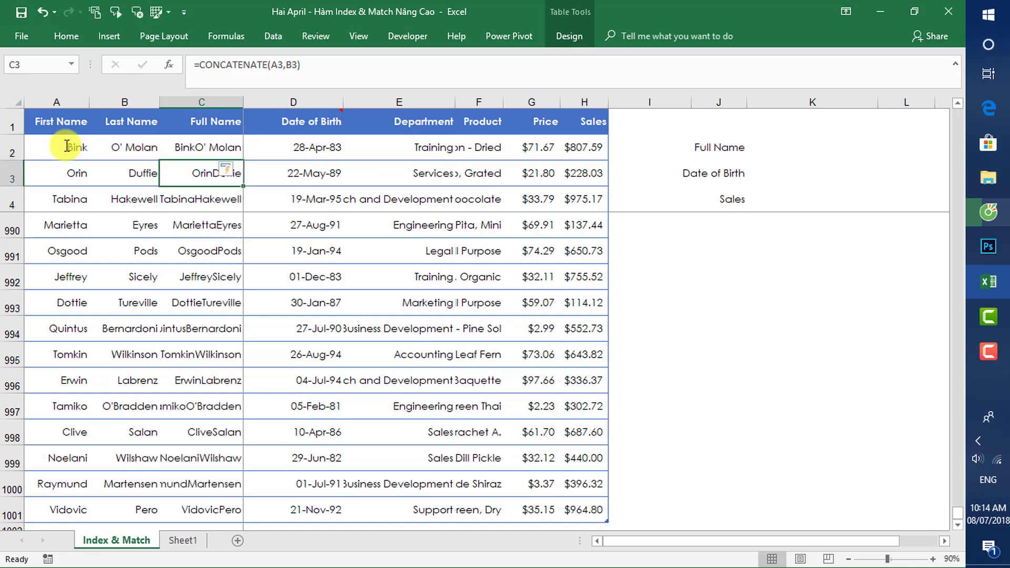
pyautogui.press('Up')
pyautogui.press('Down')
pyautogui.press('Down')
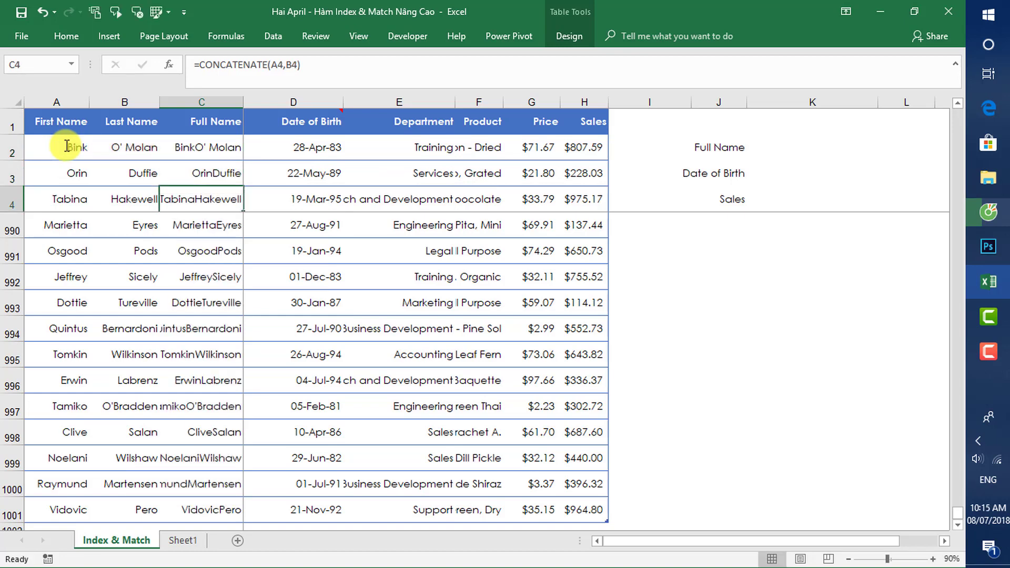
pyautogui.press('Down')
pyautogui.press('Down')
pyautogui.press('Down')
pyautogui.press('Down')
pyautogui.press('Down')
pyautogui.press('Down')
pyautogui.press('Down')
pyautogui.press('Down')
pyautogui.press('Down')
pyautogui.press('Down')
pyautogui.press('Down')
pyautogui.press('Down')
pyautogui.press('Down')
pyautogui.press('Down')
pyautogui.press('Up')
pyautogui.press('Up')
pyautogui.press('Up')
pyautogui.press('Up')
pyautogui.press('Up')
pyautogui.press('Up')
pyautogui.press('Up')
pyautogui.press('Up')
pyautogui.press('Up')
pyautogui.press('Up')
pyautogui.press('Up')
pyautogui.press('Up')
pyautogui.press('Up')
pyautogui.press('Up')
pyautogui.press('Up')
pyautogui.press('Up')
pyautogui.press('Up')
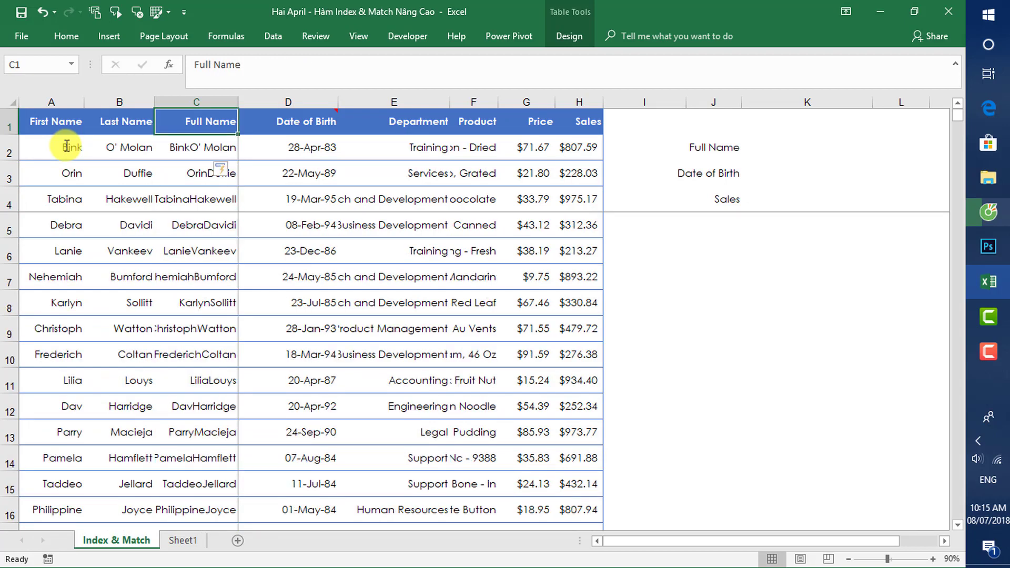
# Step: Set the data validation of the Full Name lookup cell K2 to allow a List
pyautogui.press('Right')
pyautogui.press('Right')
pyautogui.press('Right')
pyautogui.press('Right')
pyautogui.press('Right')
pyautogui.press('Right')
pyautogui.press('Right')
pyautogui.press('Right')
pyautogui.press('Down')
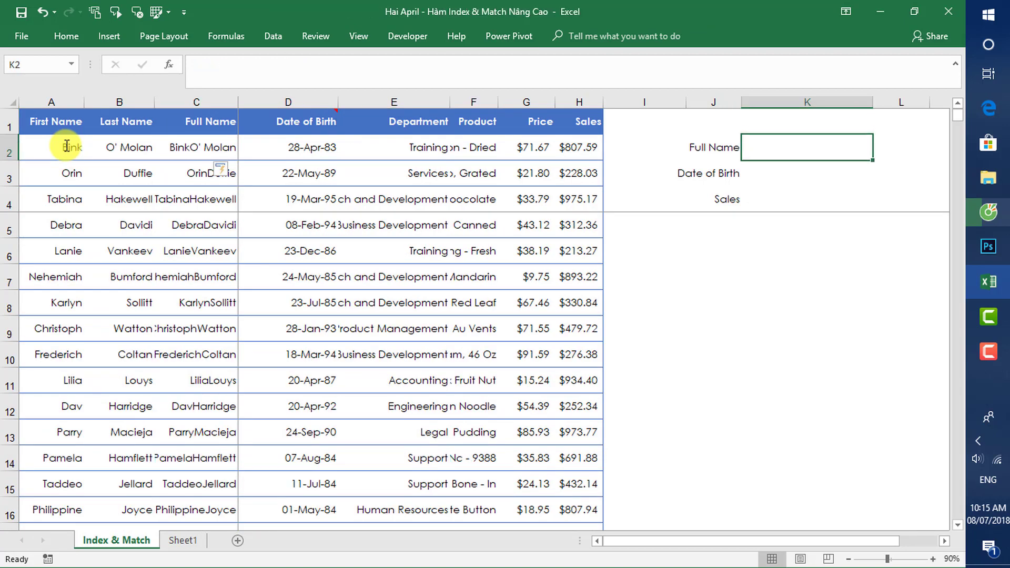
pyautogui.press('Left')
pyautogui.press('Right')
pyautogui.press('alt')
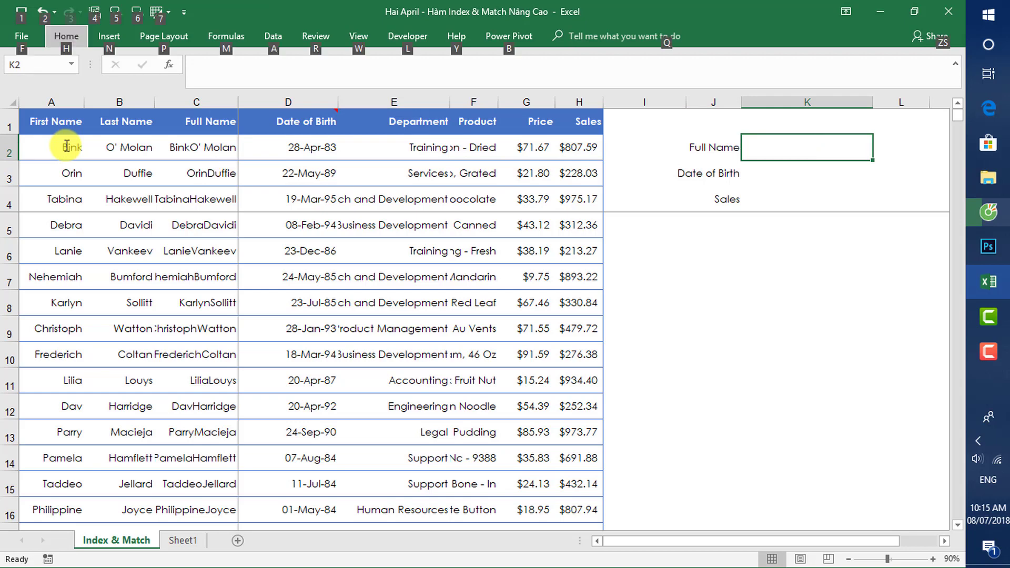
pyautogui.press('a')
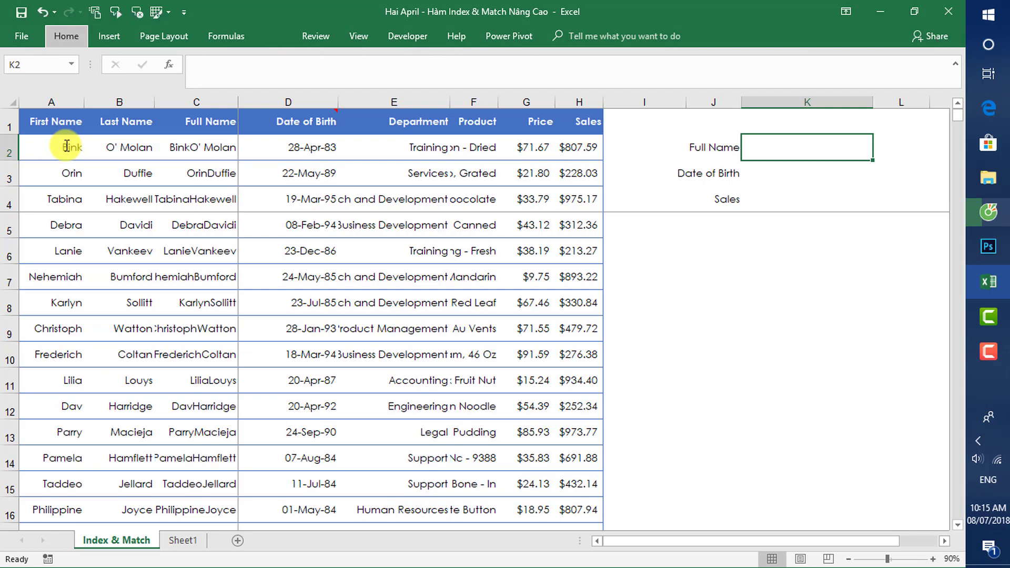
pyautogui.press('v')
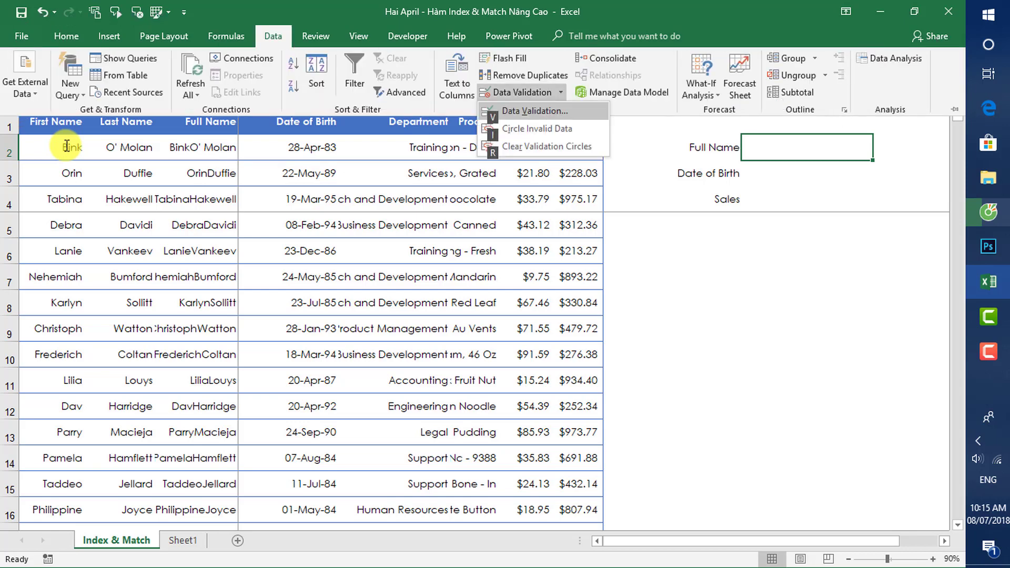
pyautogui.press('v')
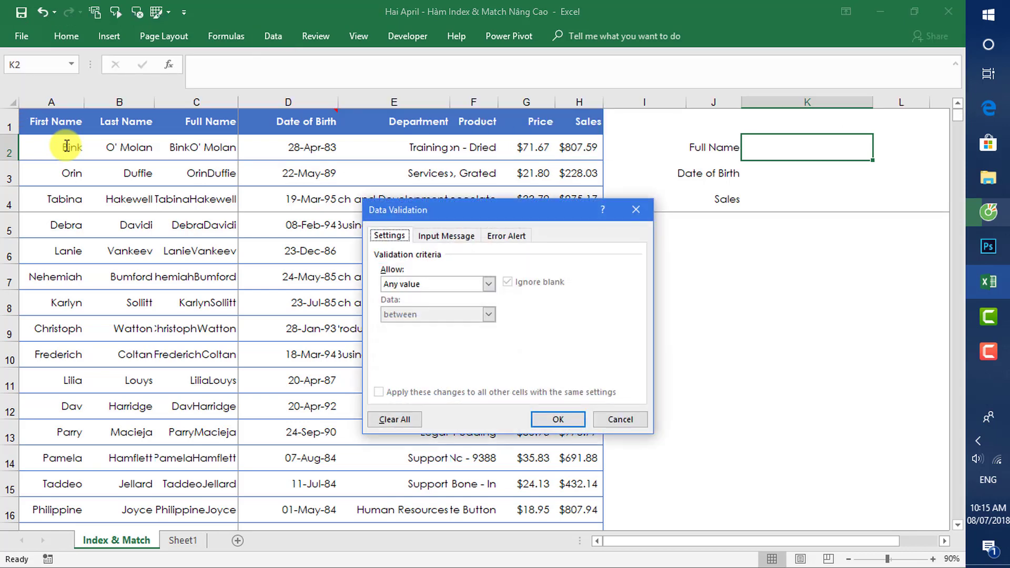
pyautogui.press('Tab')
pyautogui.hotkey('alt', 'Down')
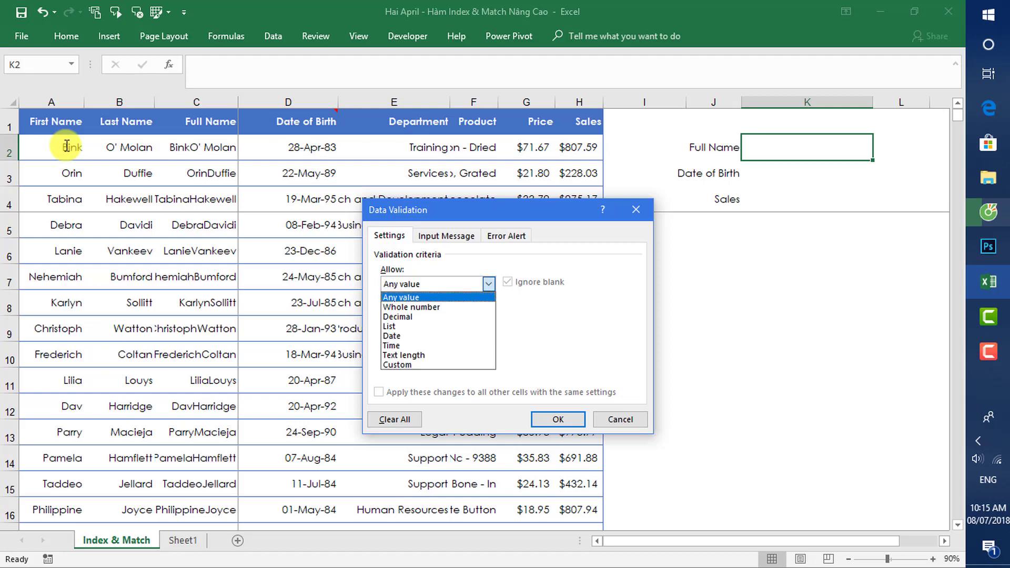
pyautogui.press('Down')
pyautogui.press('Down')
pyautogui.press('Down')
pyautogui.press('Up')
pyautogui.press('Down')
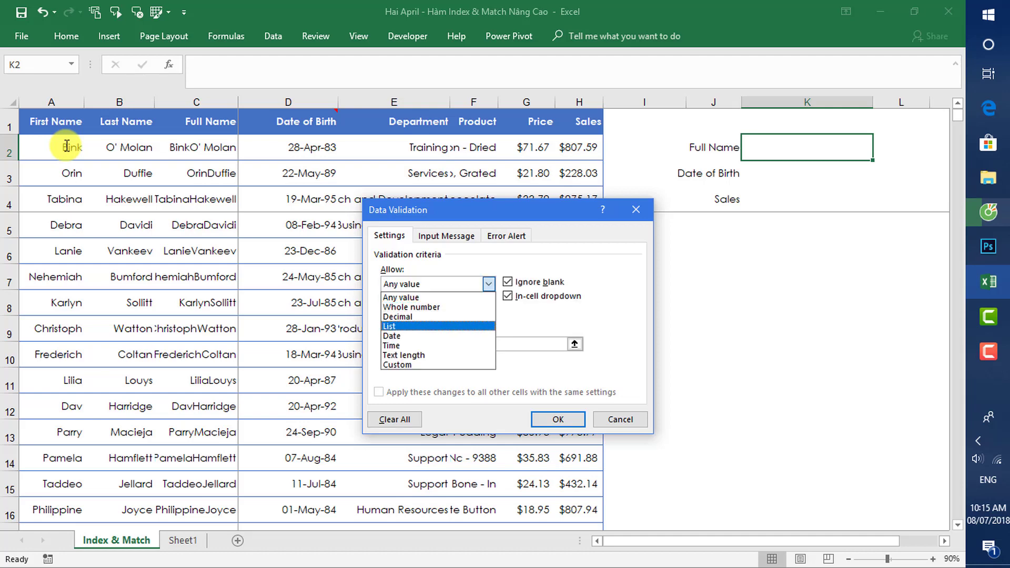
pyautogui.press('Return')
# Step: Use the Full Name column data =$C$2:$C$1001 as the validation list source and apply the rule
pyautogui.click(410, 345)
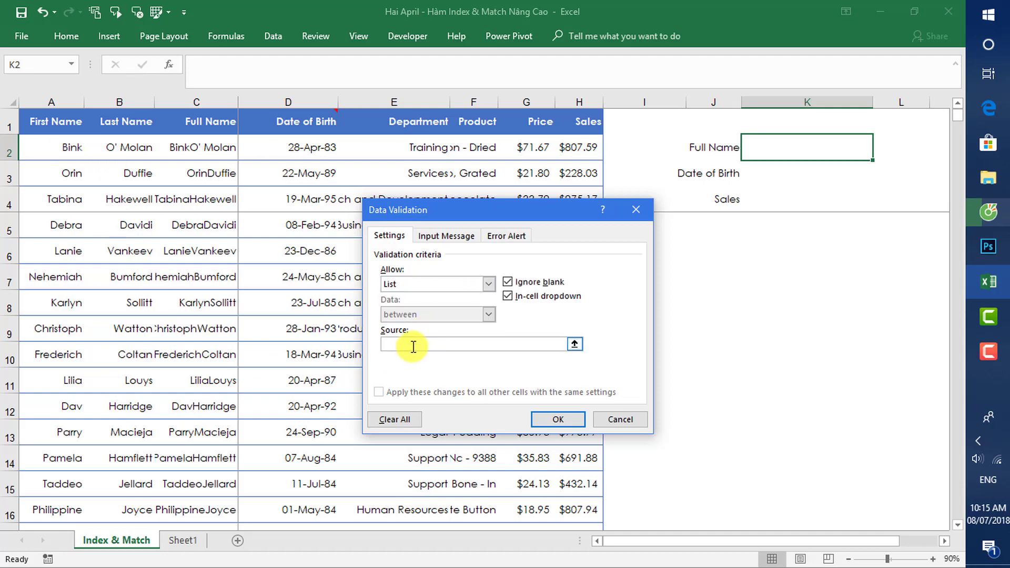
pyautogui.click(210, 148)
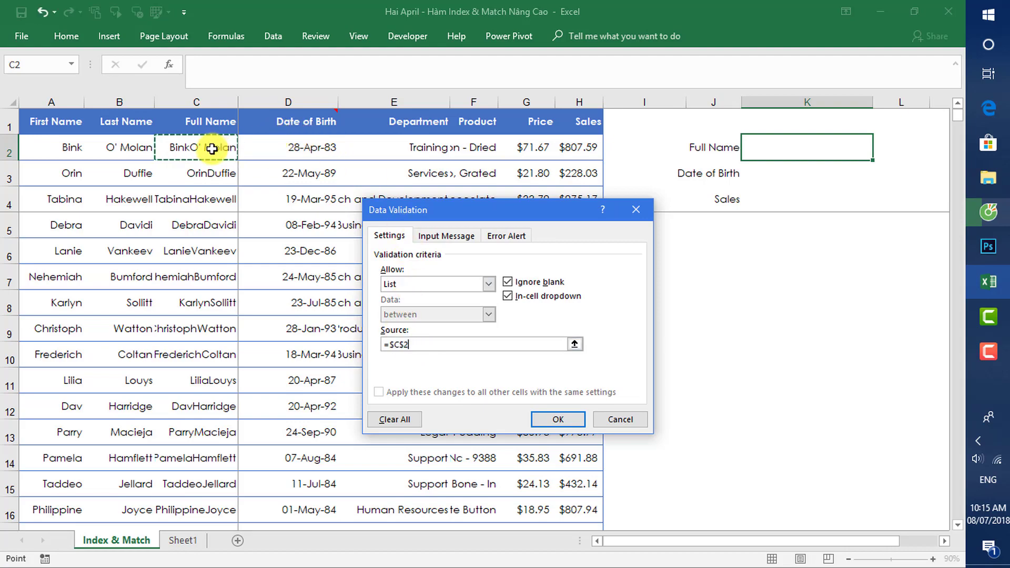
pyautogui.hotkey('ctrl', 'shift', 'Down')
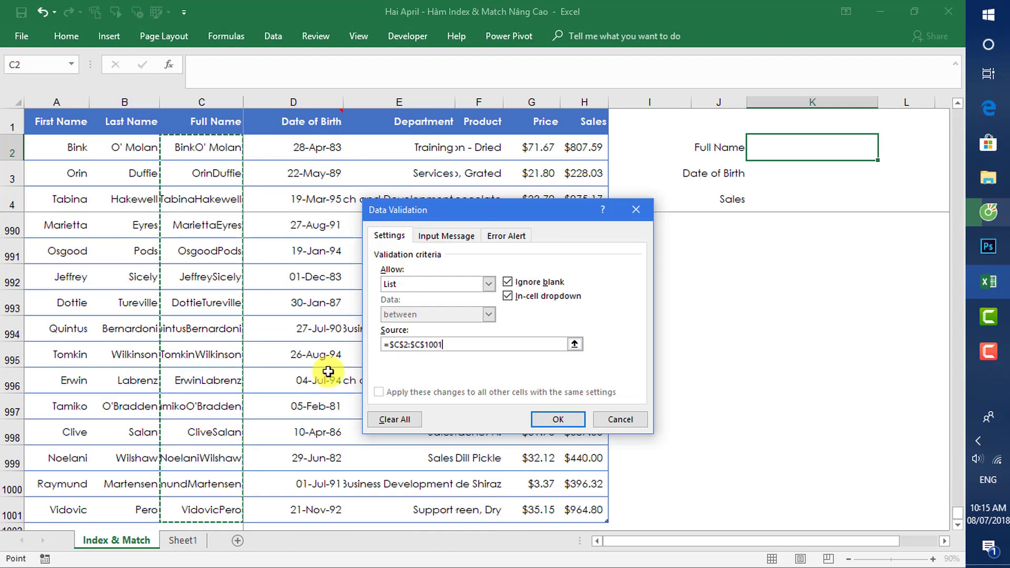
pyautogui.click(576, 421)
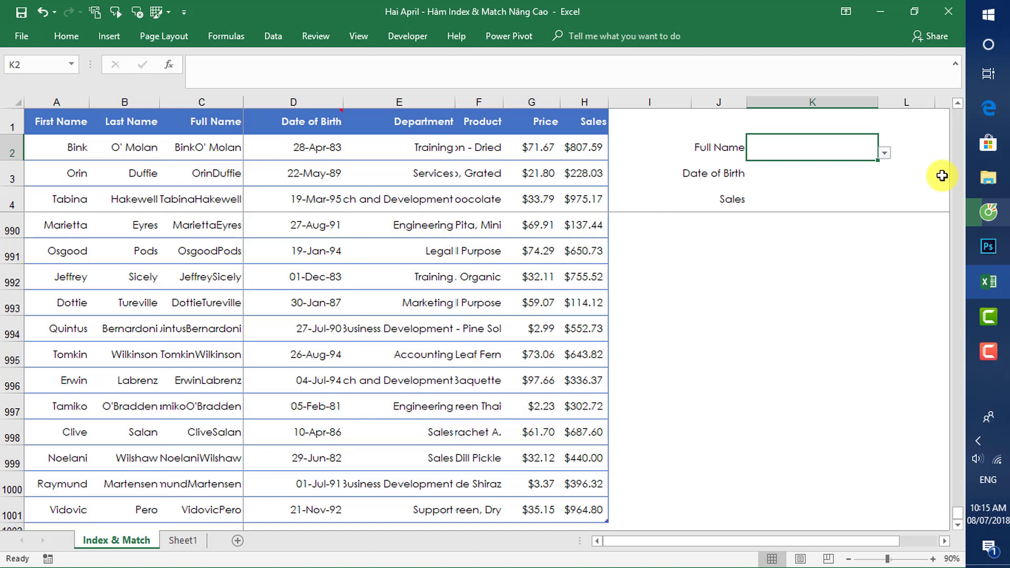
# Step: Choose the full name of the second record from the dropdown list in K2
pyautogui.click(884, 153)
pyautogui.moveTo(888, 172); pyautogui.dragTo(822, 181)
pyautogui.click(819, 174)
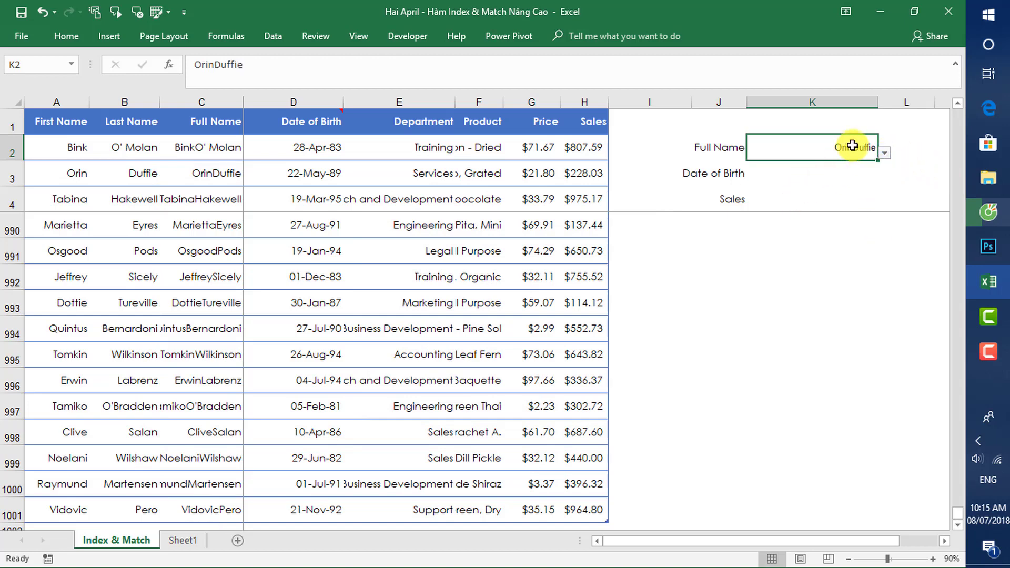
pyautogui.click(859, 169)
pyautogui.click(862, 147)
pyautogui.click(851, 170)
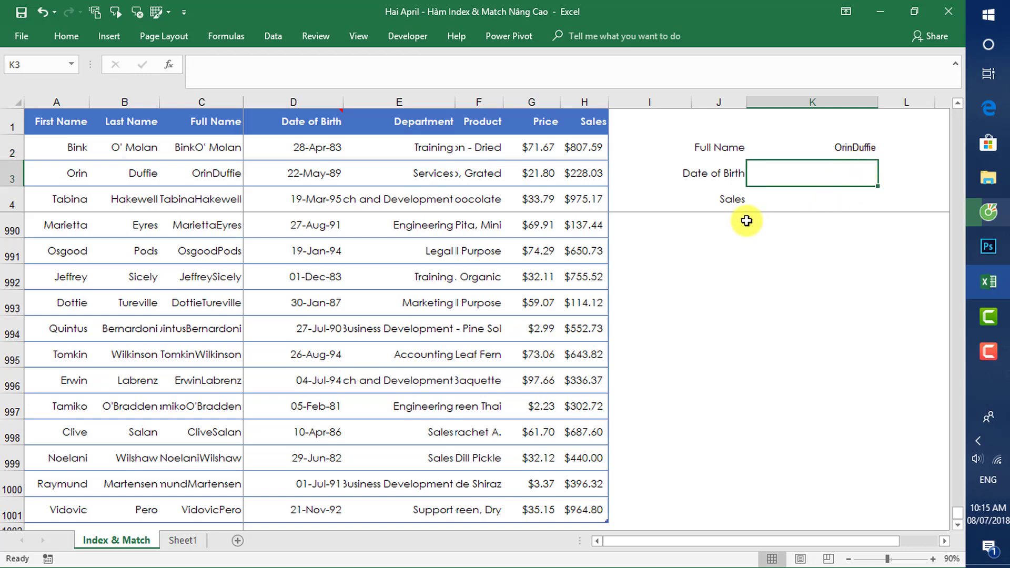
pyautogui.click(828, 150)
pyautogui.click(817, 171)
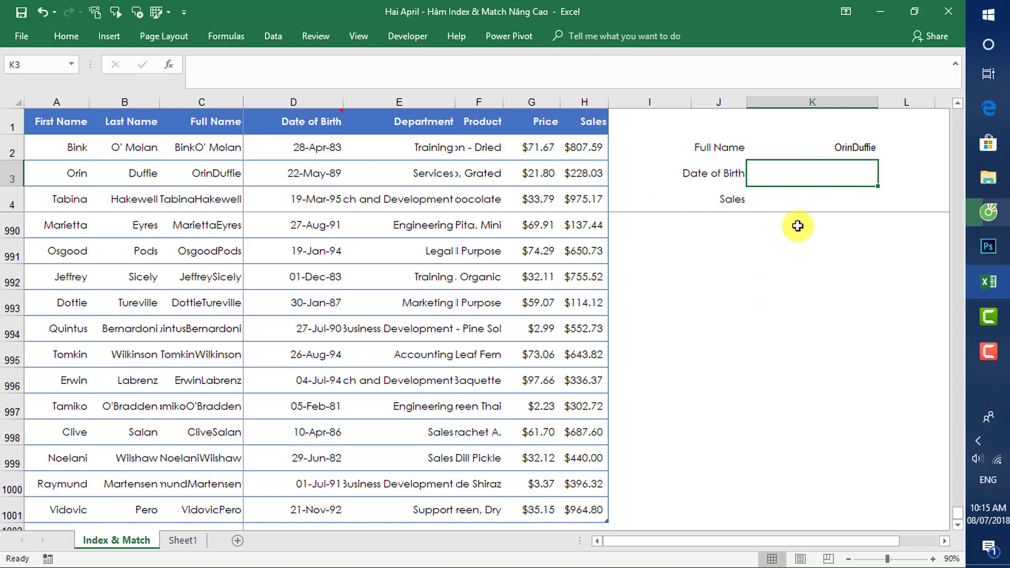
# Step: Enter the syntax note "Index(Vùng kết quả, Match dòng, Match cột)" in J6, below the lookup area
pyautogui.click(917, 149)
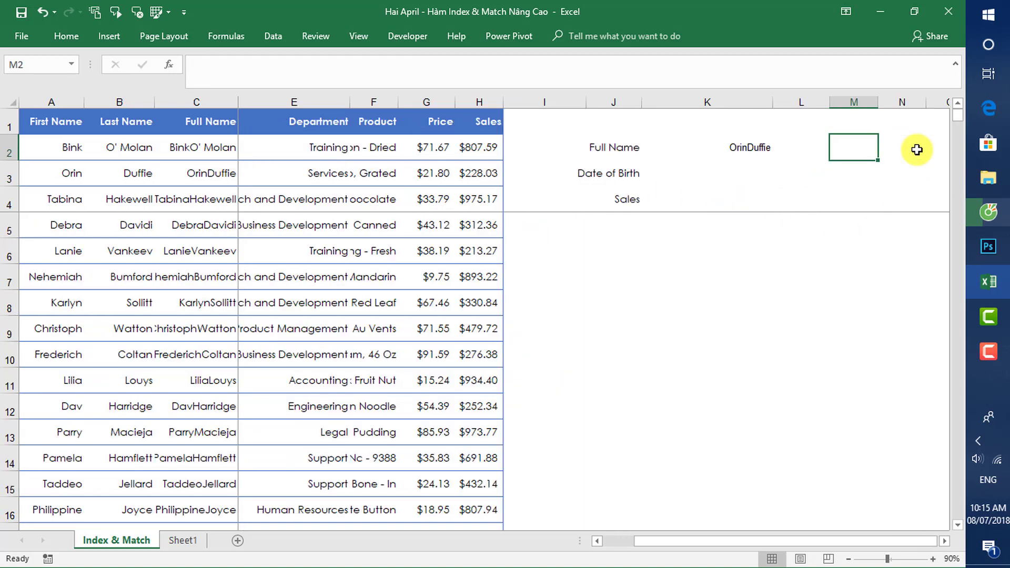
pyautogui.press('Down')
pyautogui.press('Down')
pyautogui.press('Down')
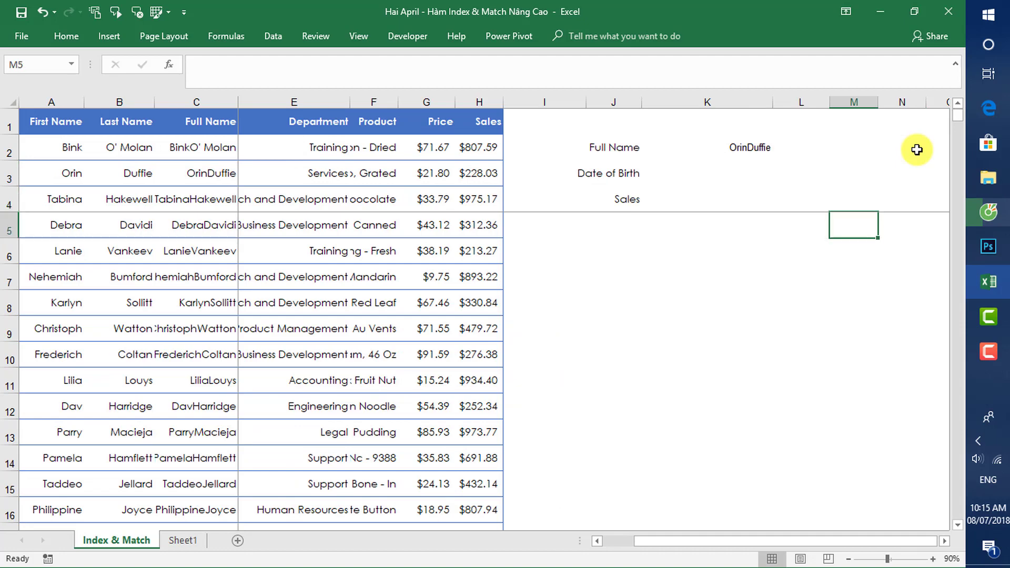
pyautogui.press('Left')
pyautogui.press('Left')
pyautogui.press('Left')
pyautogui.press('Down')
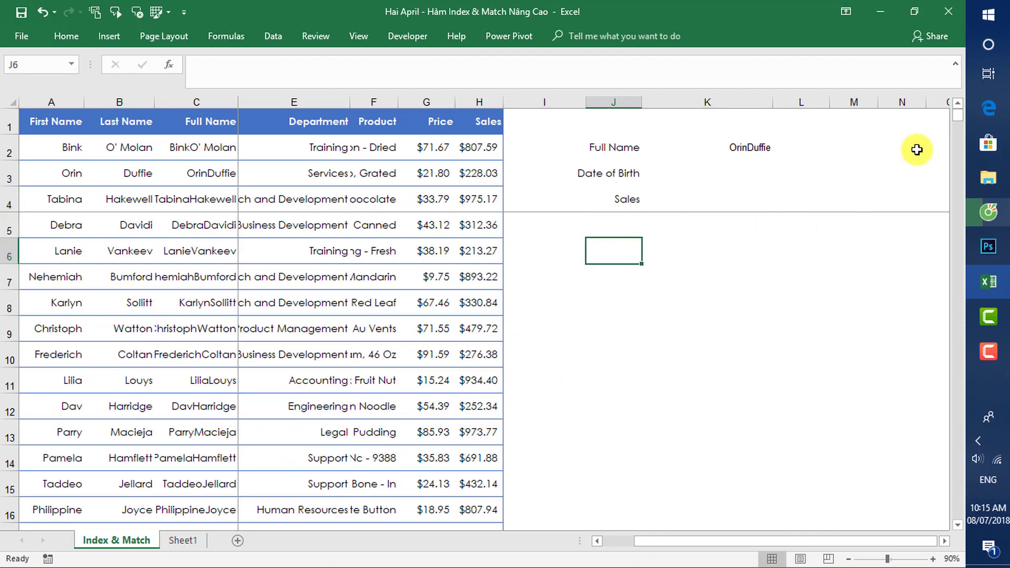
pyautogui.write('Index')
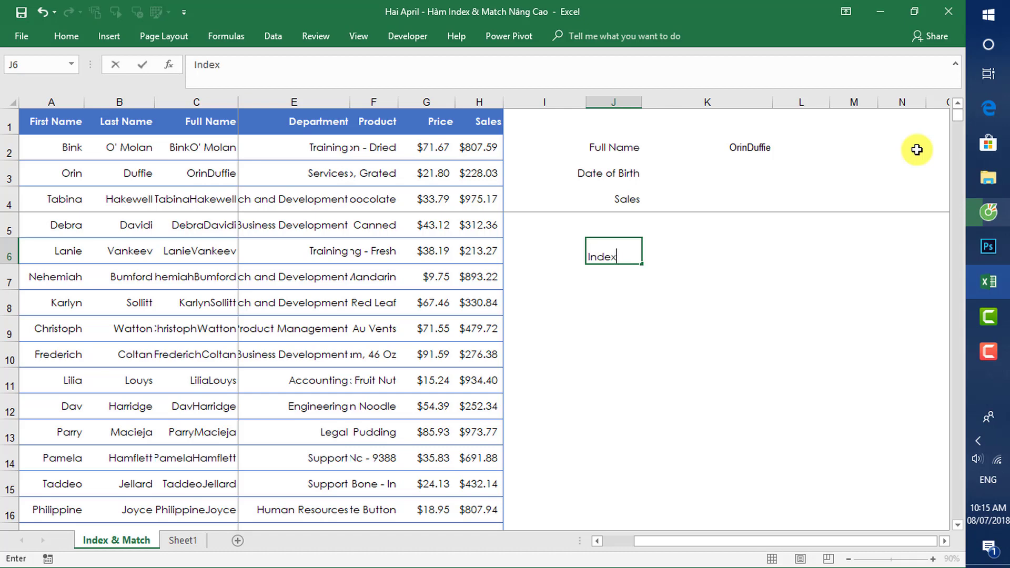
pyautogui.write('(')
pyautogui.press('BackSpace')
pyautogui.write('(Vu')
pyautogui.write('ng ti')
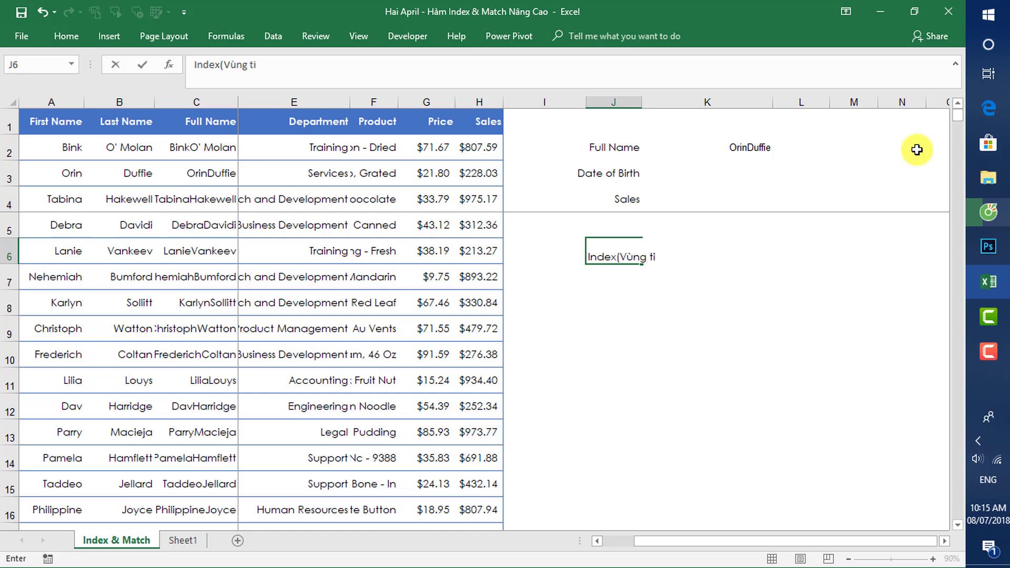
pyautogui.press('BackSpace')
pyautogui.press('BackSpace')
pyautogui.write('kêt')
pyautogui.write('s quả,')
pyautogui.write(' Match dong')
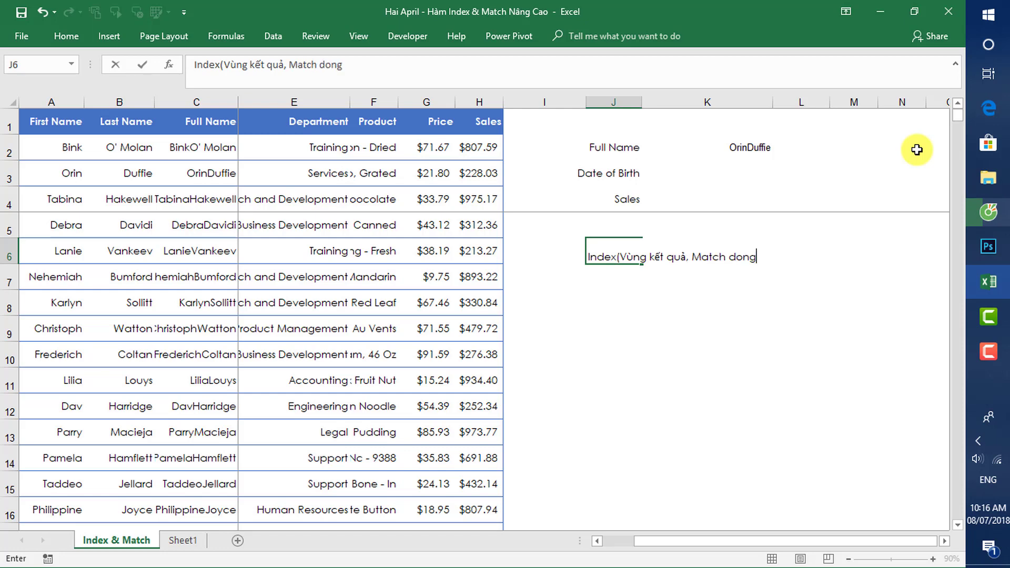
pyautogui.write('f, Mat')
pyautogui.write('ch cột')
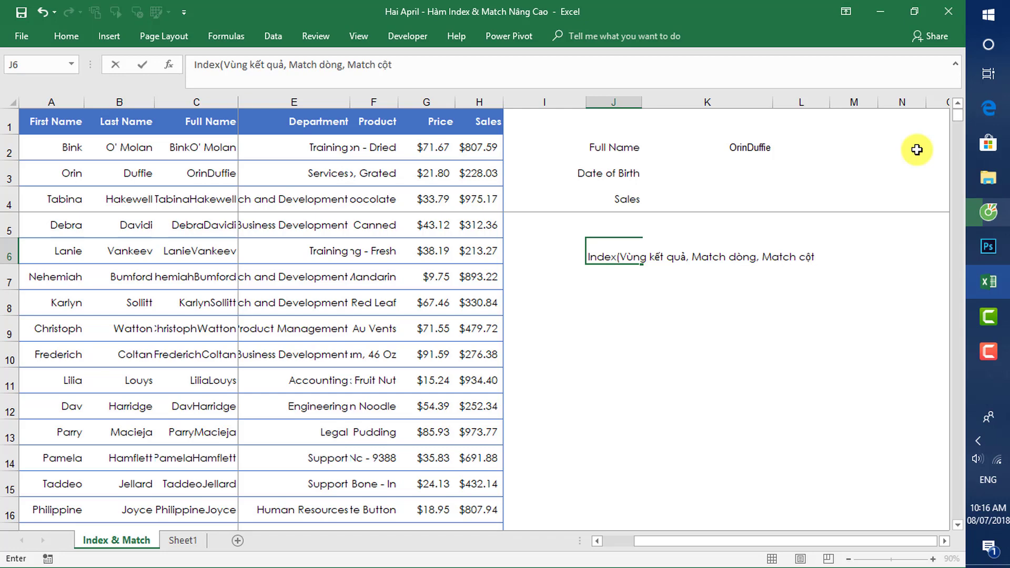
pyautogui.write(')')
pyautogui.press('Return')
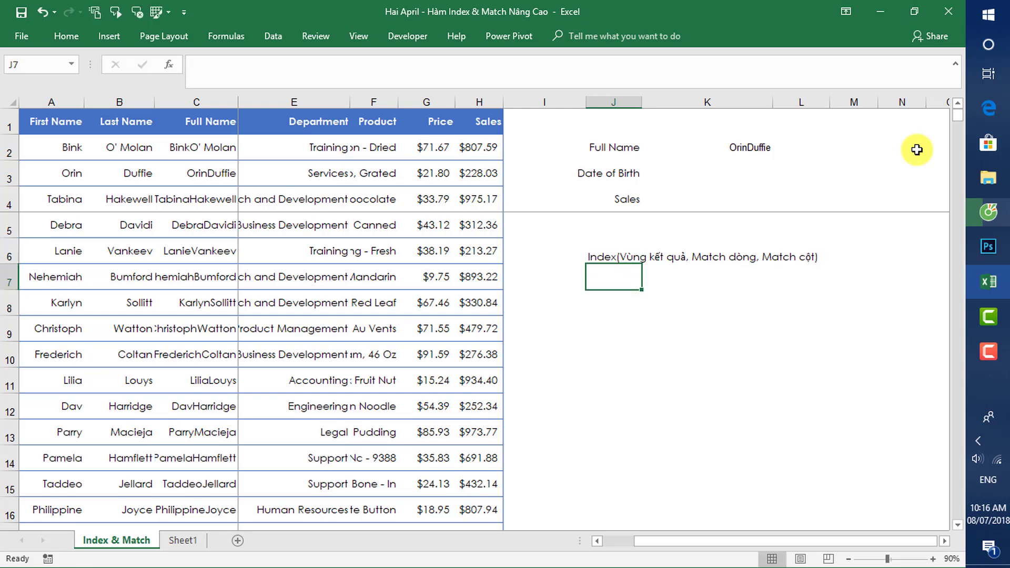
# Step: Examine the arguments of the INDEX syntax note in J6
pyautogui.press('Up')
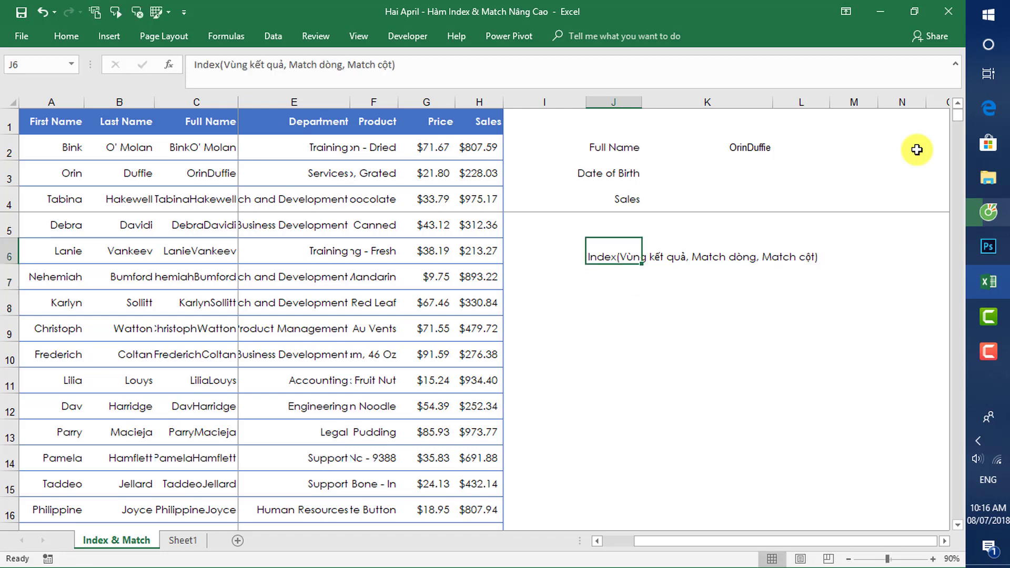
pyautogui.press('Right')
pyautogui.press('Right')
pyautogui.press('Left')
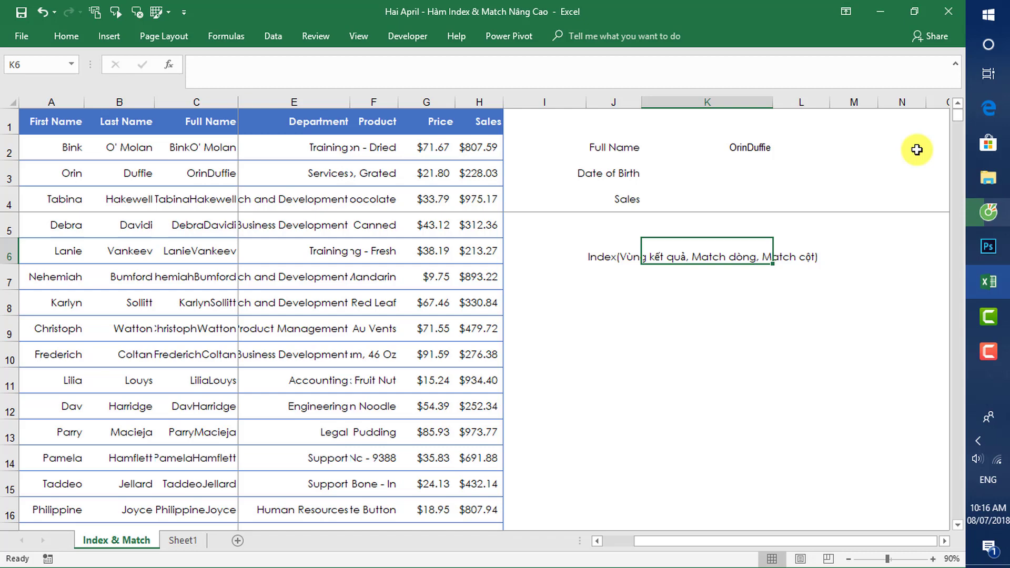
pyautogui.press('Left')
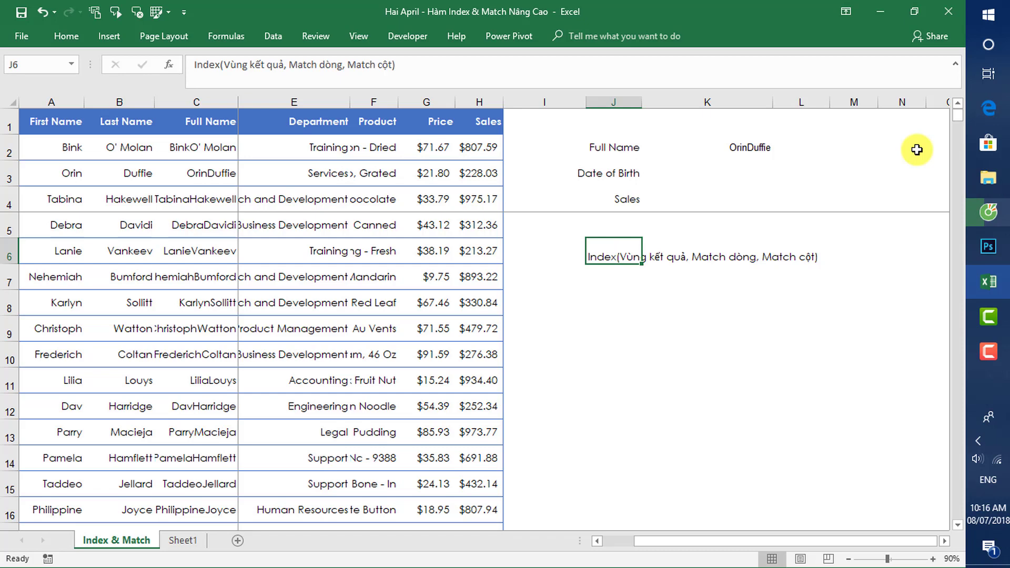
pyautogui.hotkey('shift', 'Right')
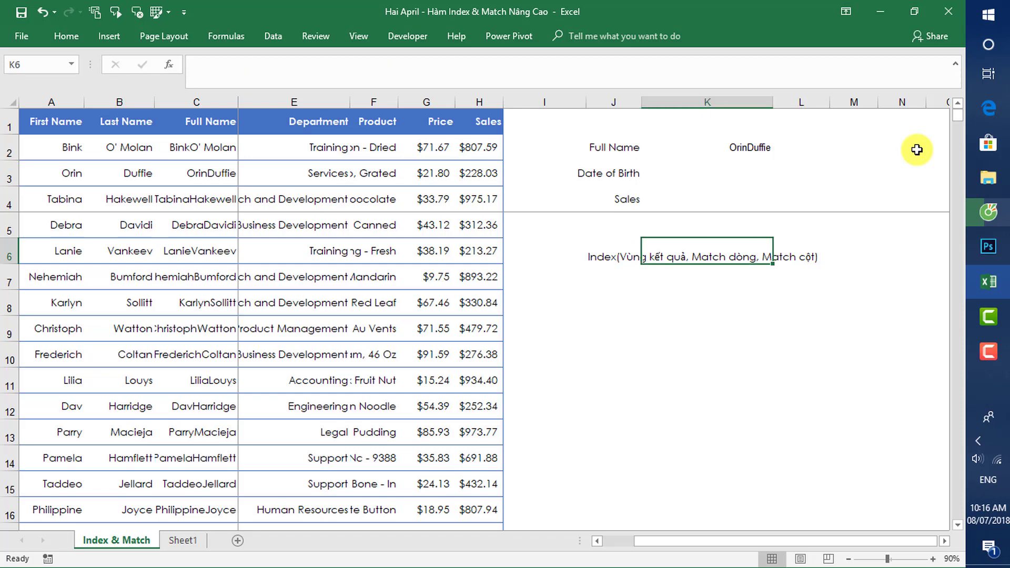
pyautogui.hotkey('shift', 'Left')
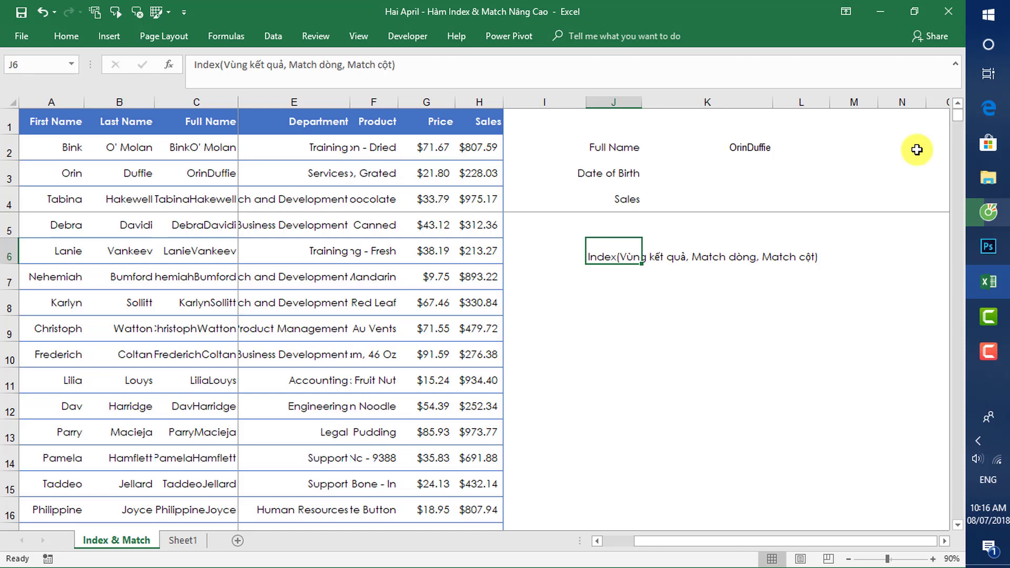
# Step: Start an INDEX formula in K3 with the table's Date of Birth column data as the result array
pyautogui.press('Up')
pyautogui.press('Up')
pyautogui.press('Up')
pyautogui.press('Right')
pyautogui.press('Up')
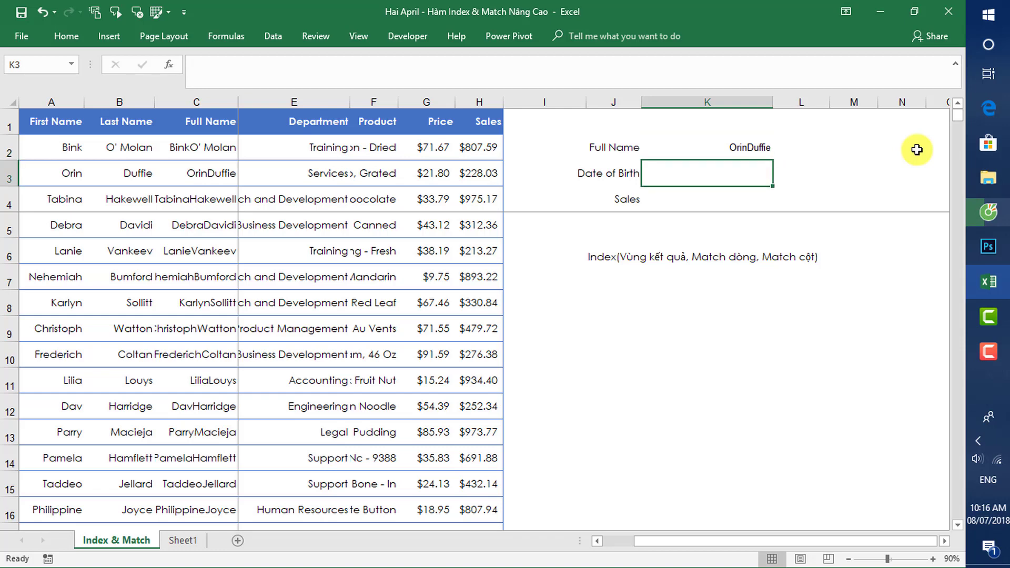
pyautogui.write('=ind')
pyautogui.press('Tab')
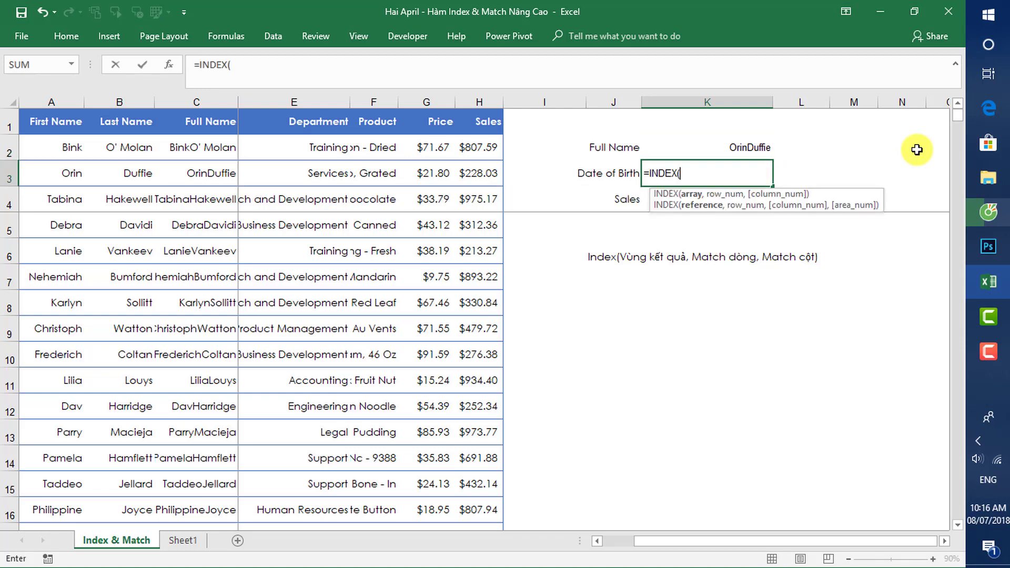
pyautogui.click(441, 66)
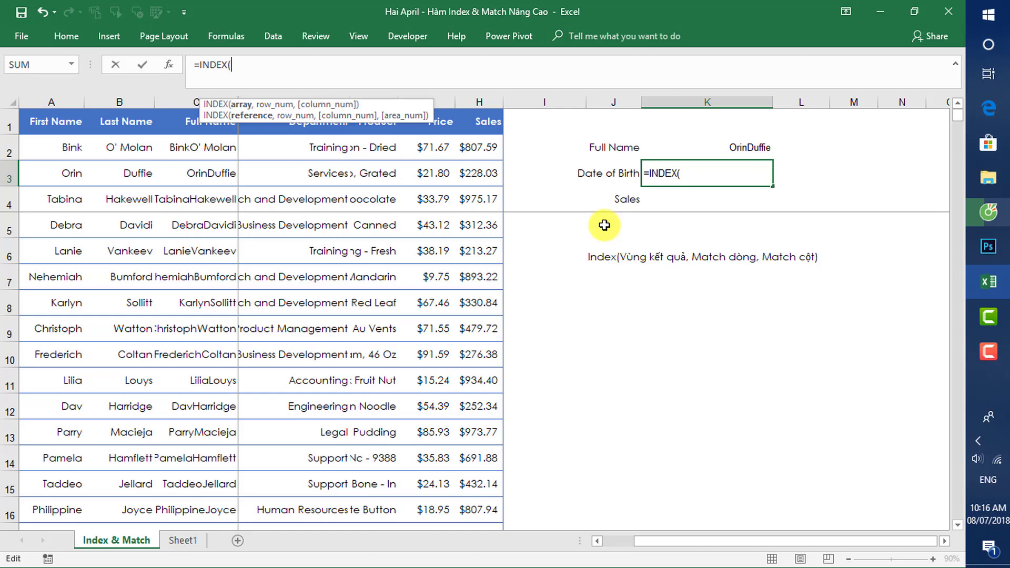
pyautogui.moveTo(646, 541); pyautogui.dragTo(600, 537)
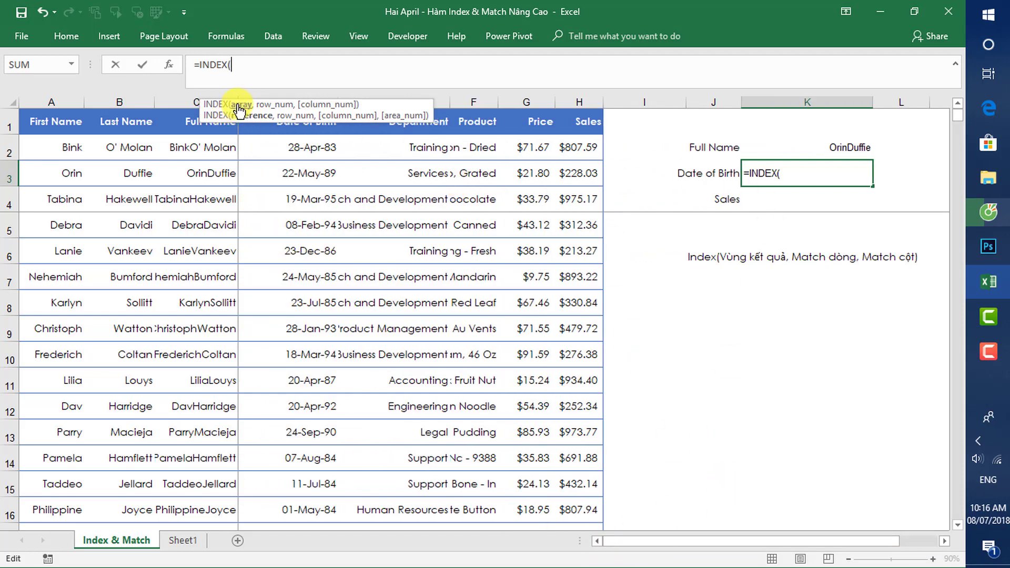
pyautogui.click(282, 147)
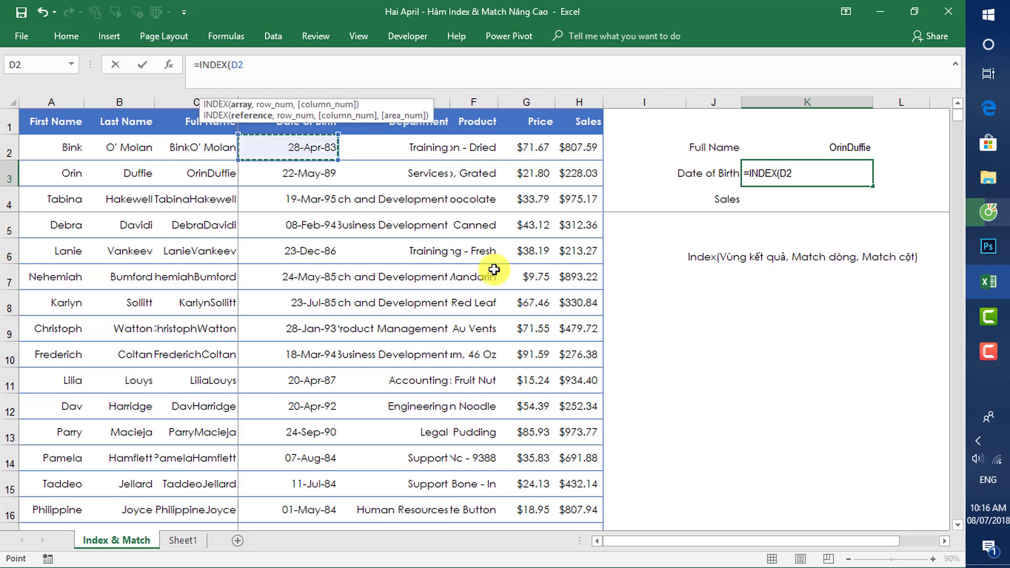
pyautogui.hotkey('ctrl', 'shift', 'Down')
pyautogui.write(',')
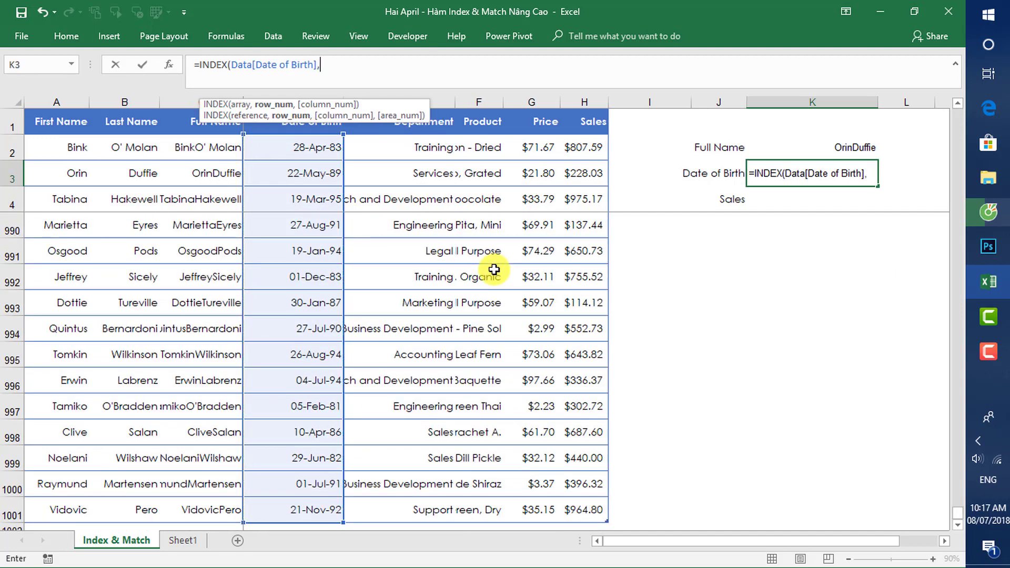
# Step: Complete the K3 formula with MATCH(K2,Data[Full Name],0) as the row argument and enter it
pyautogui.write('mat')
pyautogui.press('Tab')
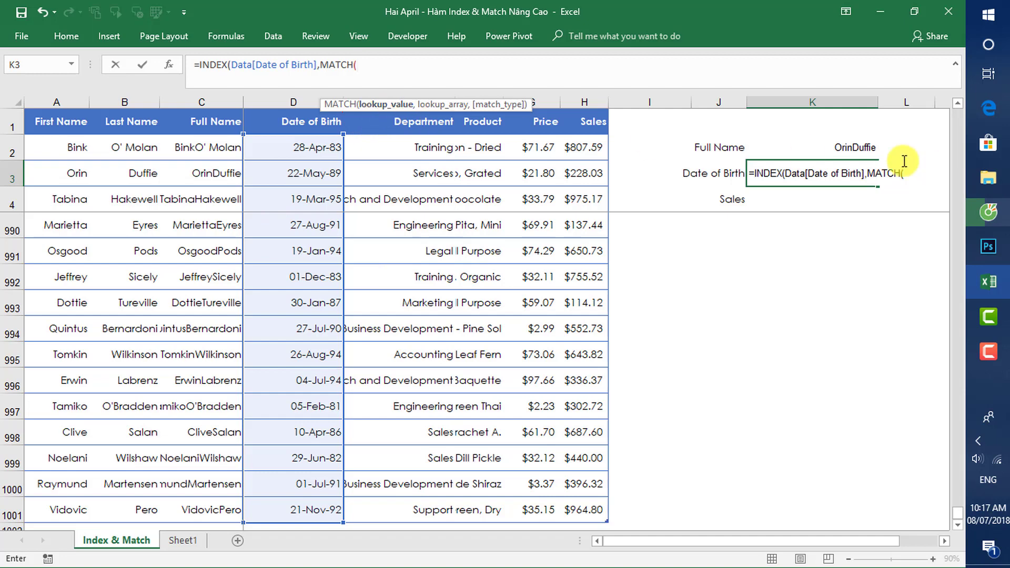
pyautogui.click(859, 145)
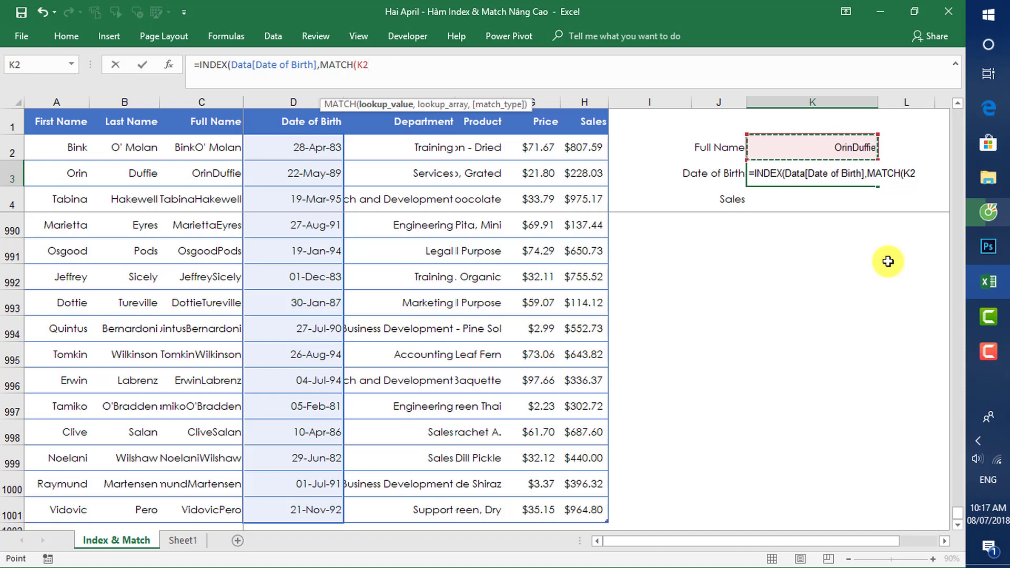
pyautogui.write(',')
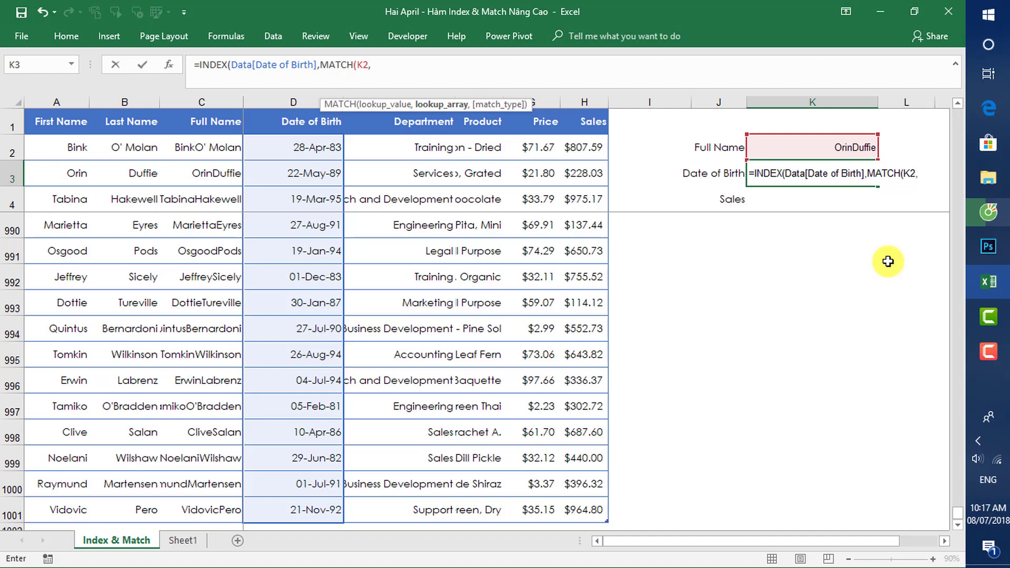
pyautogui.click(213, 147)
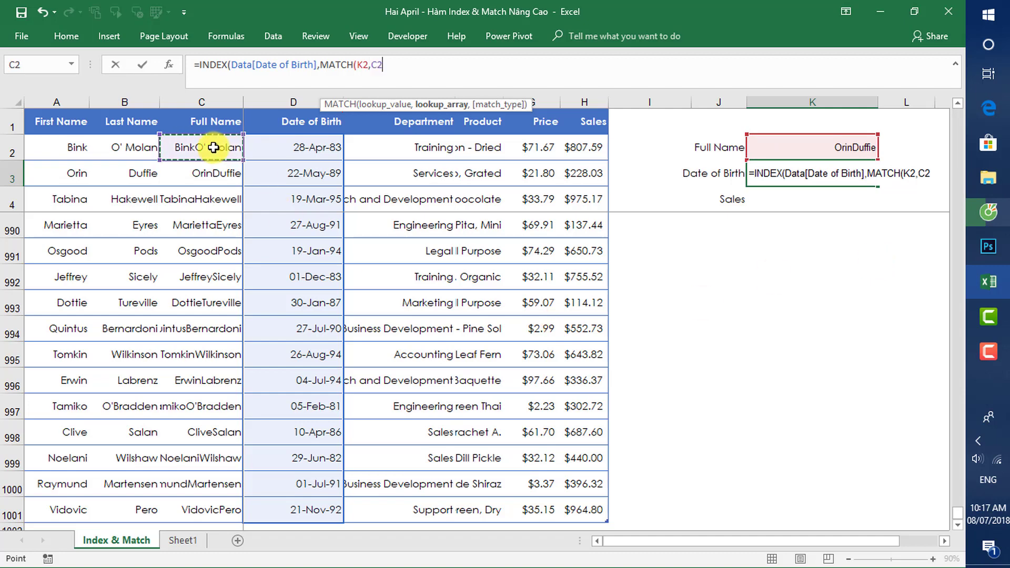
pyautogui.hotkey('ctrl', 'shift', 'Down')
pyautogui.write(',')
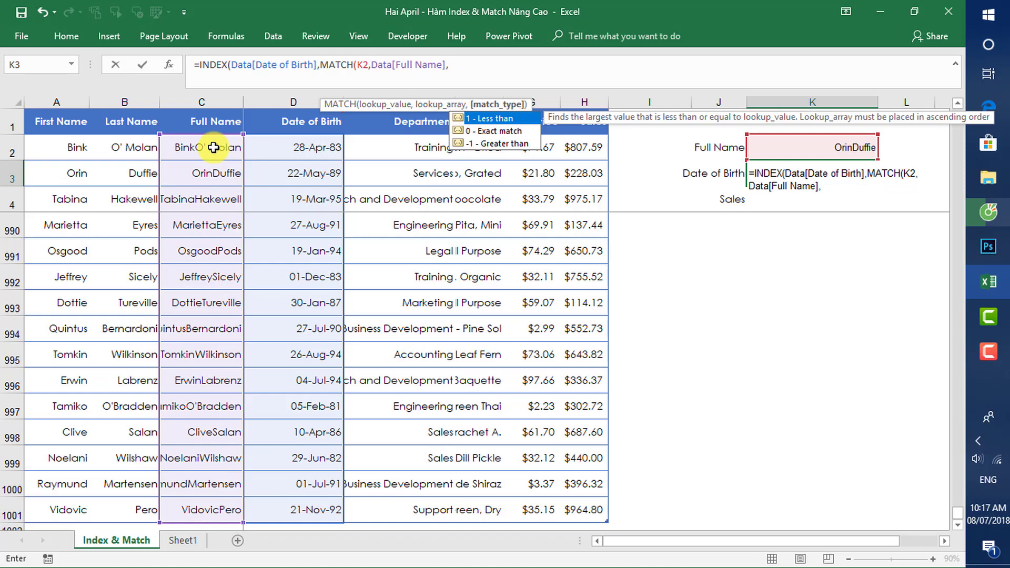
pyautogui.write('0)')
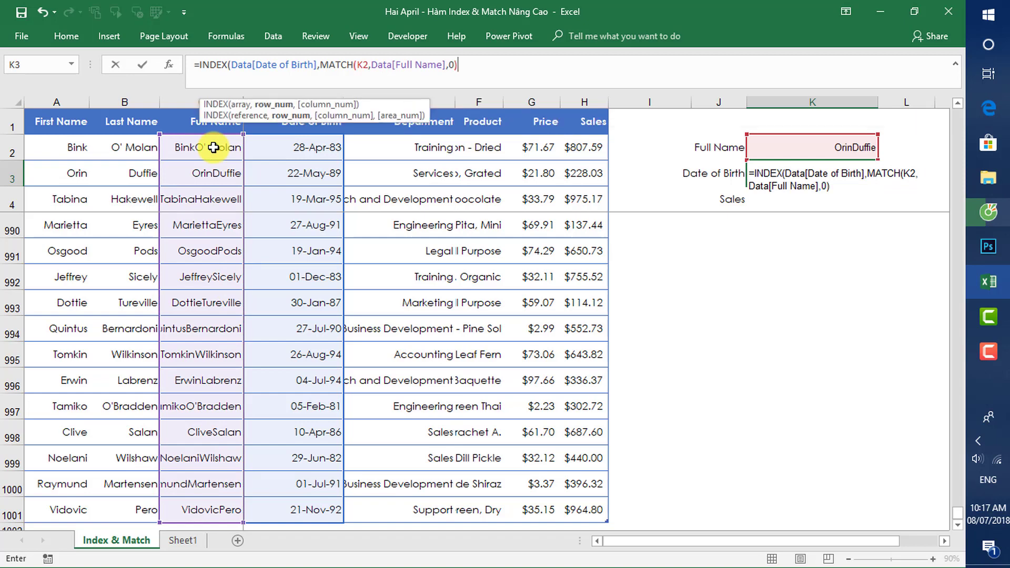
pyautogui.write(')')
pyautogui.press('Return')
pyautogui.press('Up')
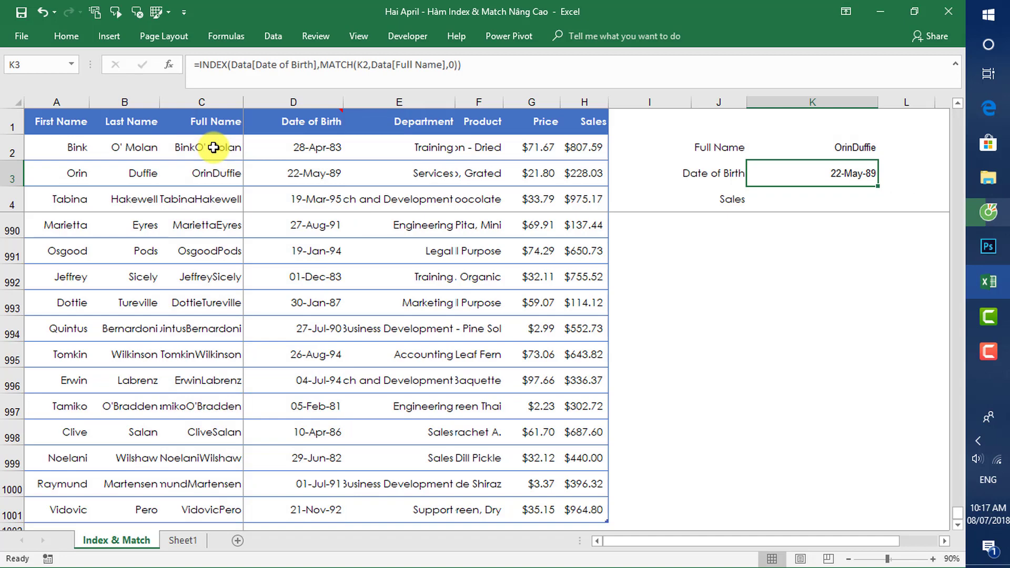
# Step: Add a space between first and last name in the Full Name column by changing C2 to =CONCATENATE(A2," ",B2)
pyautogui.press('Up')
pyautogui.press('Left')
pyautogui.press('Left')
pyautogui.press('Left')
pyautogui.press('Left')
pyautogui.press('Left')
pyautogui.press('Left')
pyautogui.press('Left')
pyautogui.press('Left')
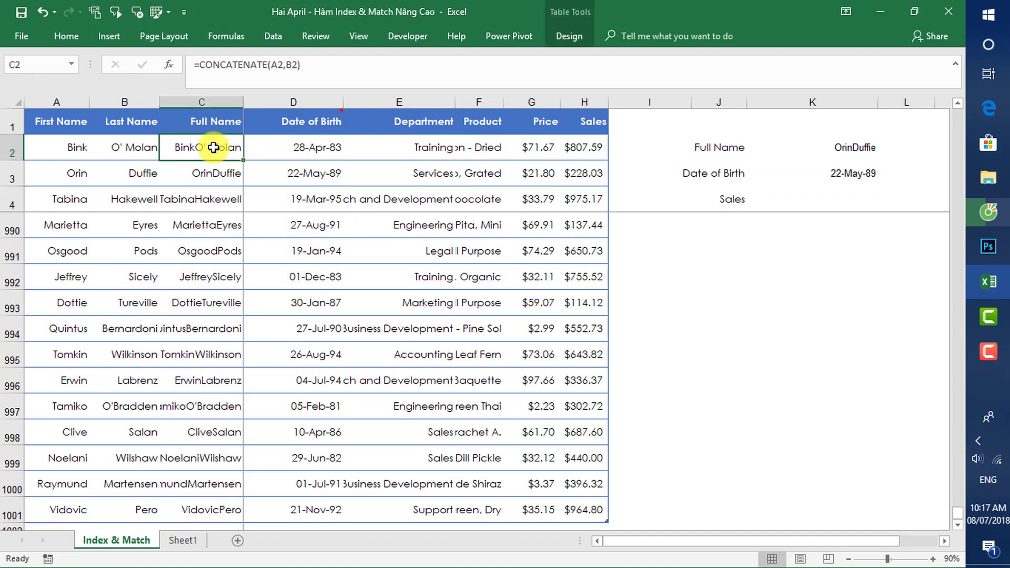
pyautogui.press('F2')
pyautogui.press('Left')
pyautogui.press('Left')
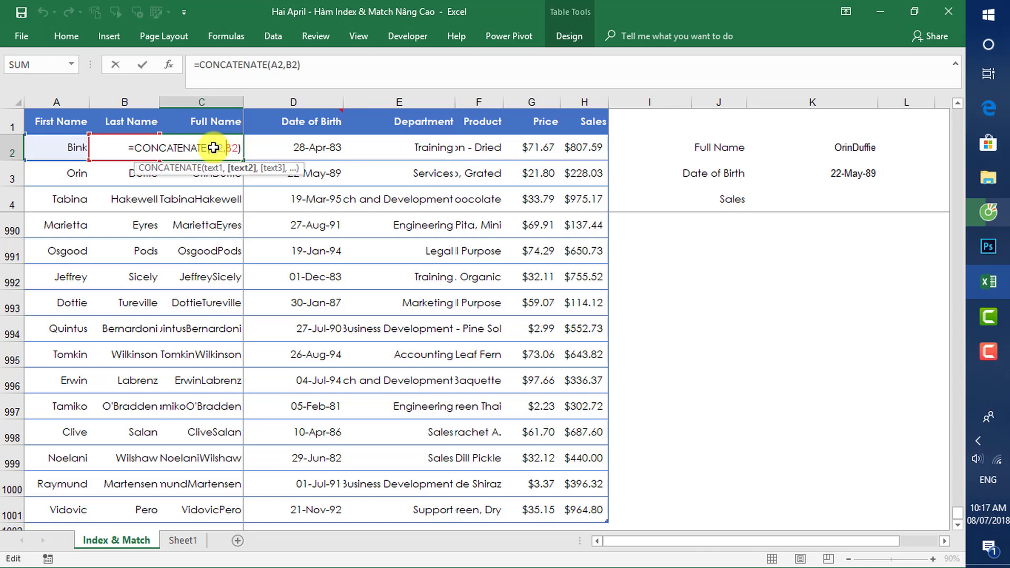
pyautogui.write('" "')
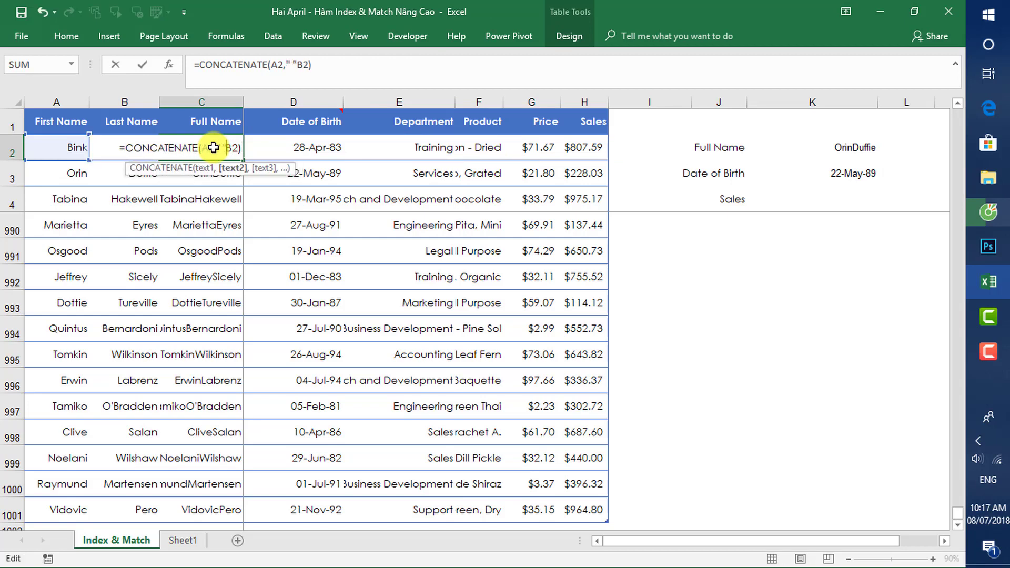
pyautogui.write(',')
pyautogui.press('Return')
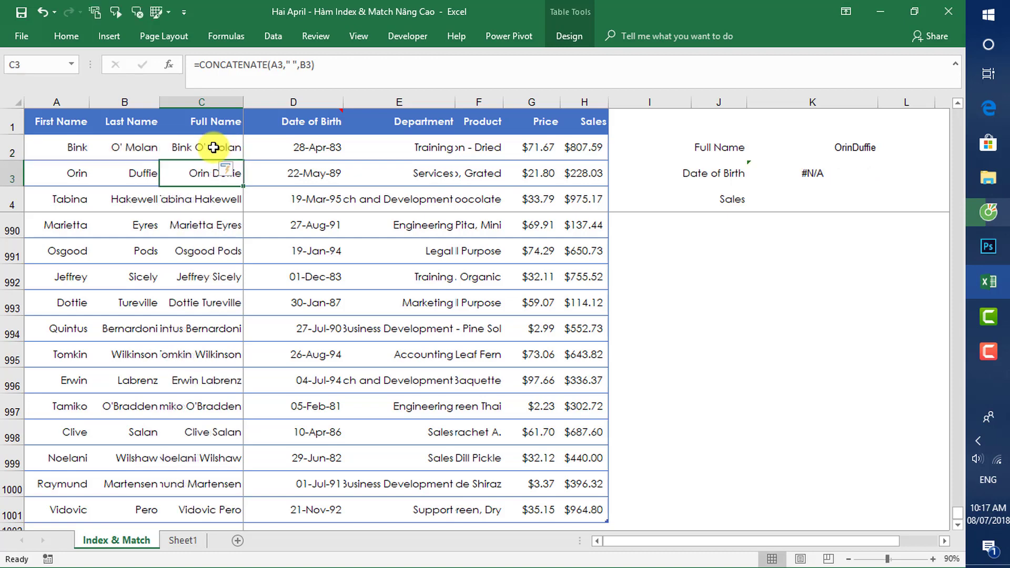
# Step: Return to the Full Name lookup cell K2
pyautogui.press('Up')
pyautogui.press('Right')
pyautogui.press('Right')
pyautogui.press('Right')
pyautogui.press('Right')
pyautogui.press('Right')
pyautogui.press('Right')
pyautogui.press('Right')
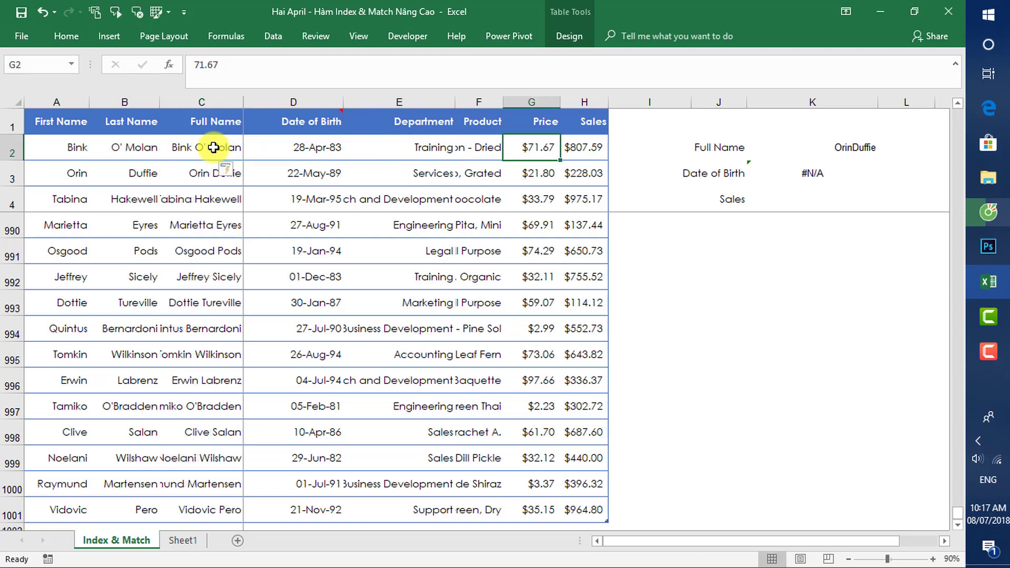
pyautogui.press('Right')
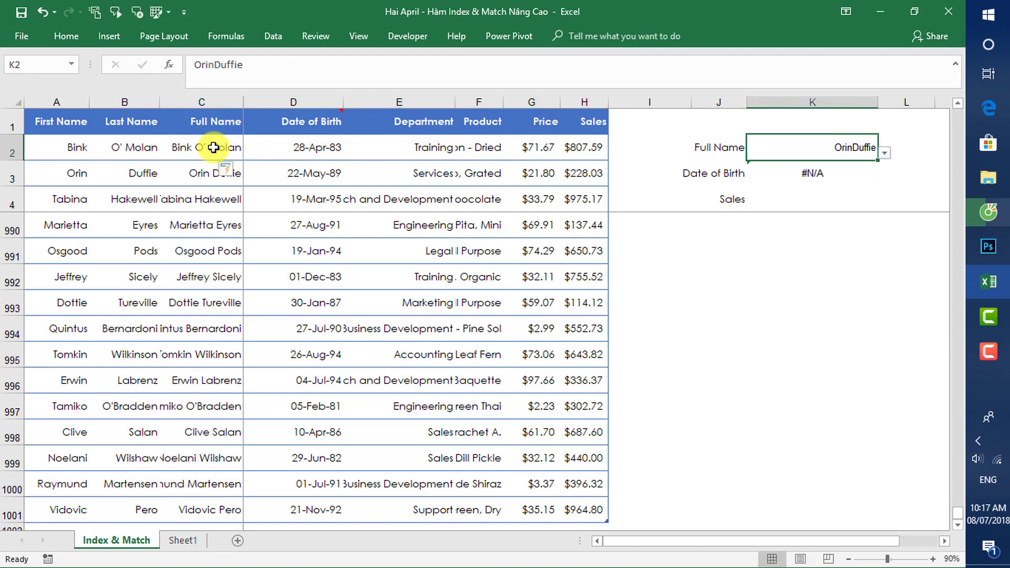
pyautogui.hotkey('shift', 'F10')
pyautogui.press('Down')
pyautogui.press('Down')
pyautogui.press('Down')
pyautogui.press('Down')
pyautogui.press('Down')
pyautogui.press('Down')
pyautogui.press('Down')
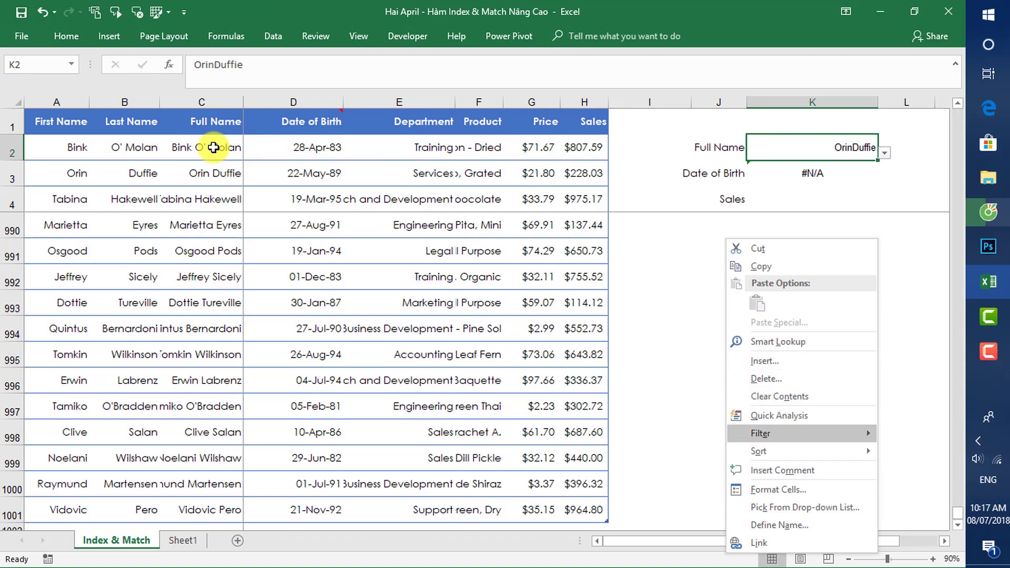
pyautogui.press('Down')
pyautogui.press('Down')
pyautogui.press('Down')
pyautogui.press('Escape')
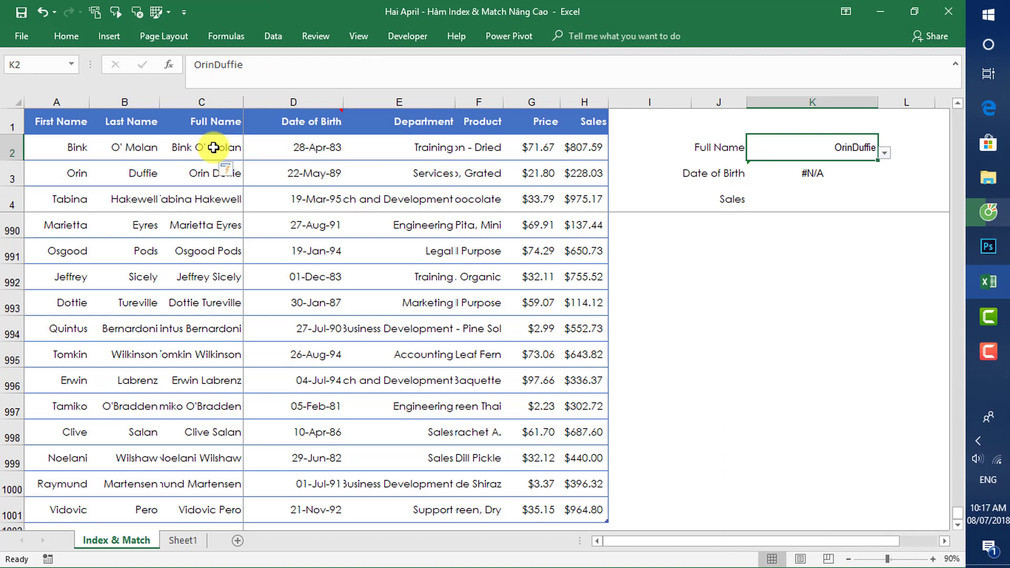
# Step: Check the list source in the data validation settings of K2 and accept them as they are
pyautogui.press('alt')
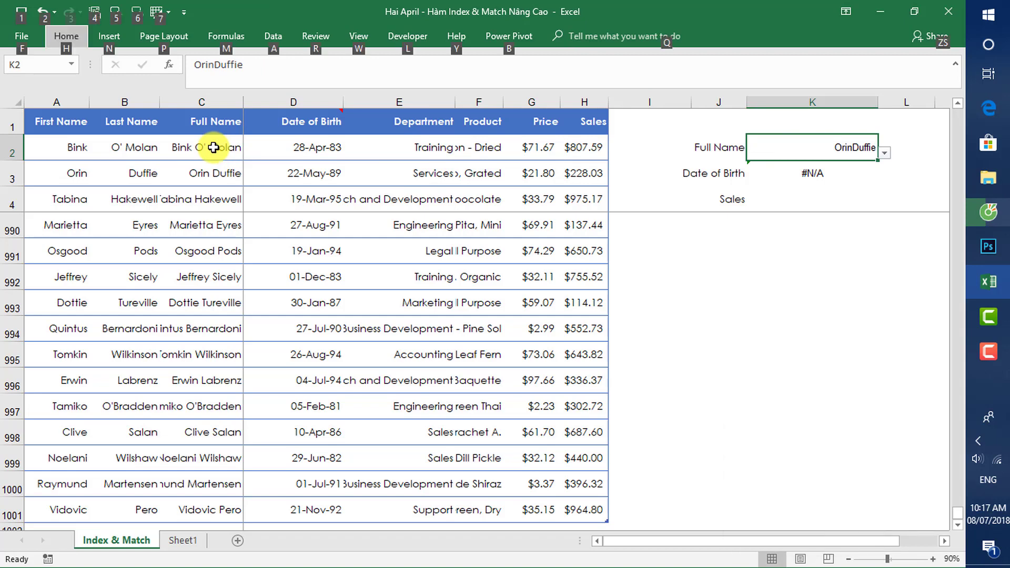
pyautogui.press('a')
pyautogui.press('v')
pyautogui.press('v')
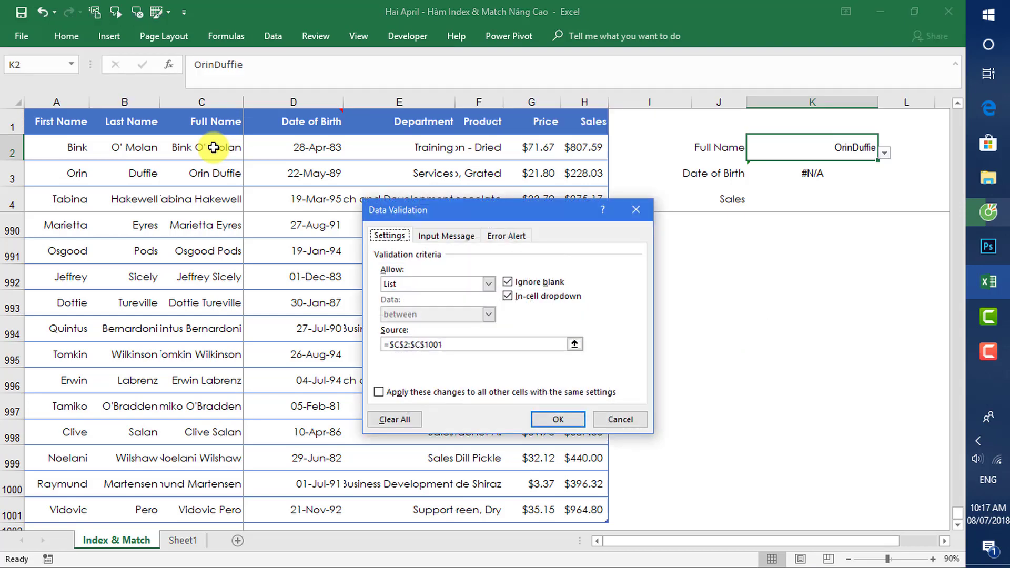
pyautogui.click(450, 345)
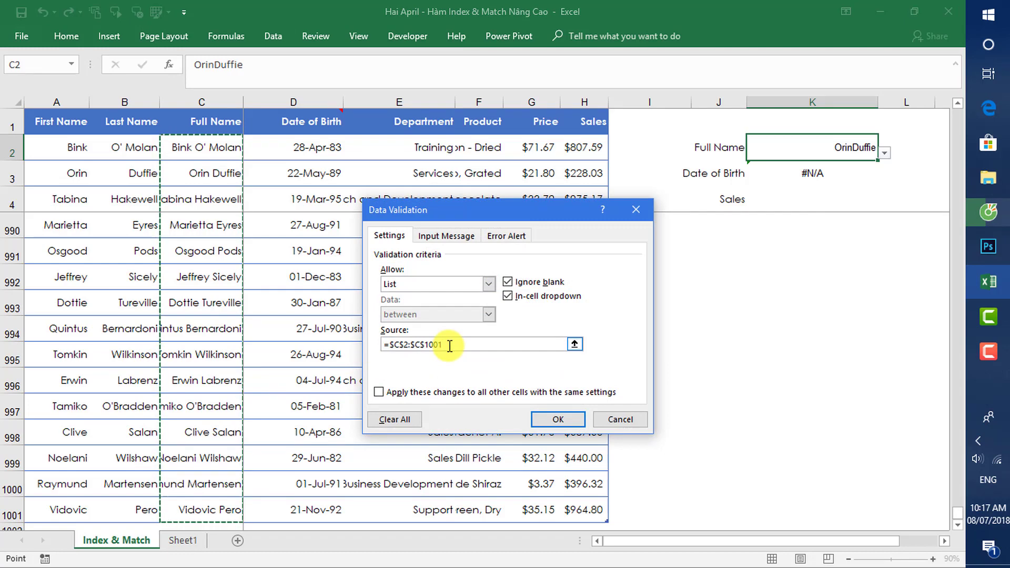
pyautogui.click(558, 419)
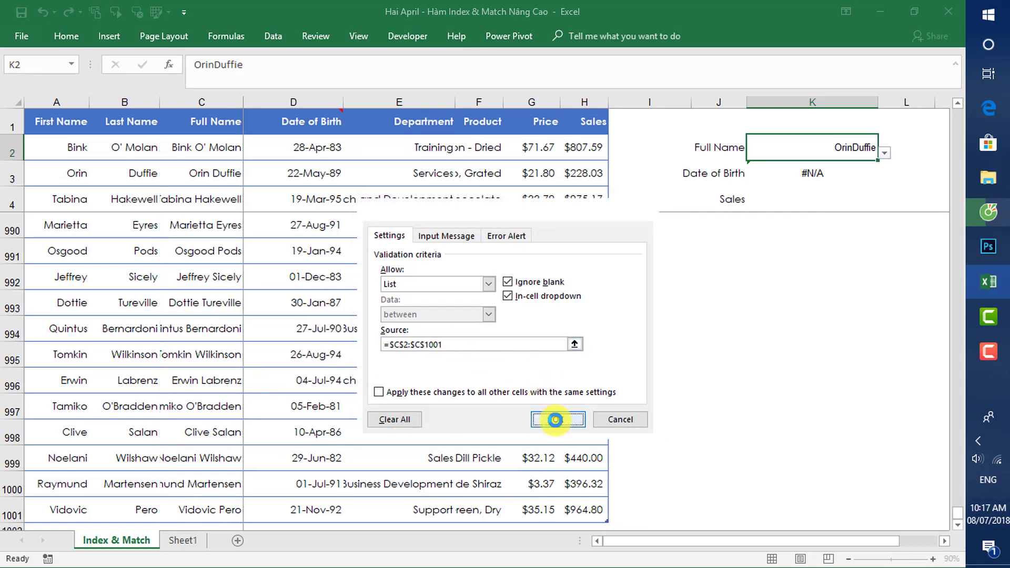
# Step: Choose the second record's newly spaced full name from the dropdown list in K2
pyautogui.click(886, 154)
pyautogui.click(823, 172)
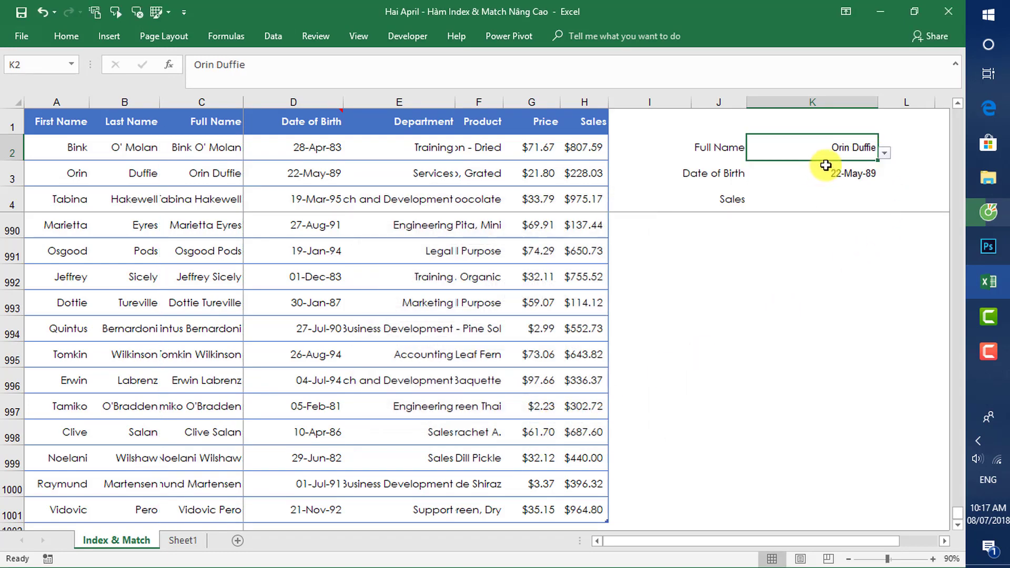
pyautogui.click(886, 153)
pyautogui.click(817, 171)
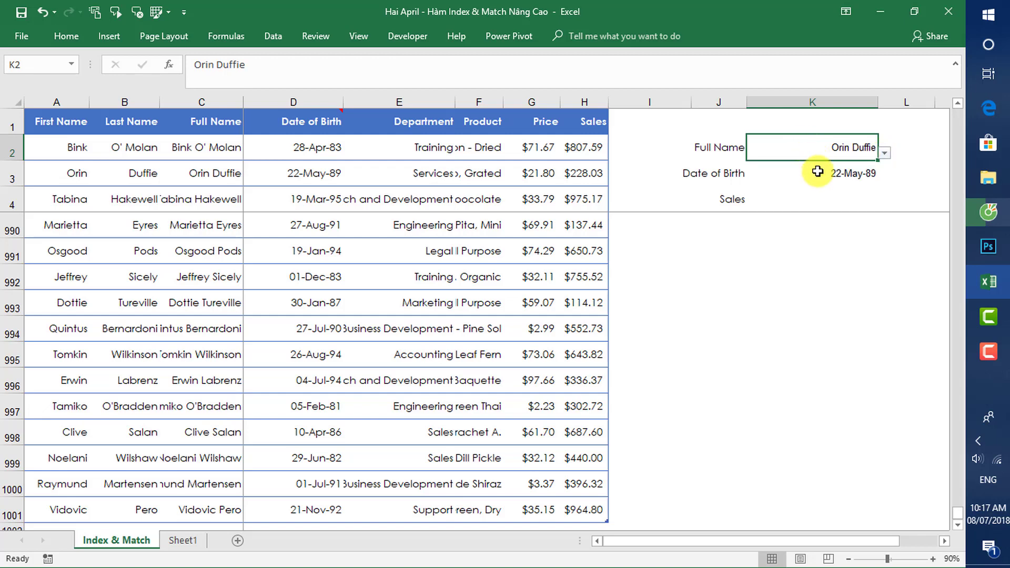
# Step: Examine the Date of Birth formula in K3 against the chosen name, the Sales row and the INDEX syntax note
pyautogui.click(842, 173)
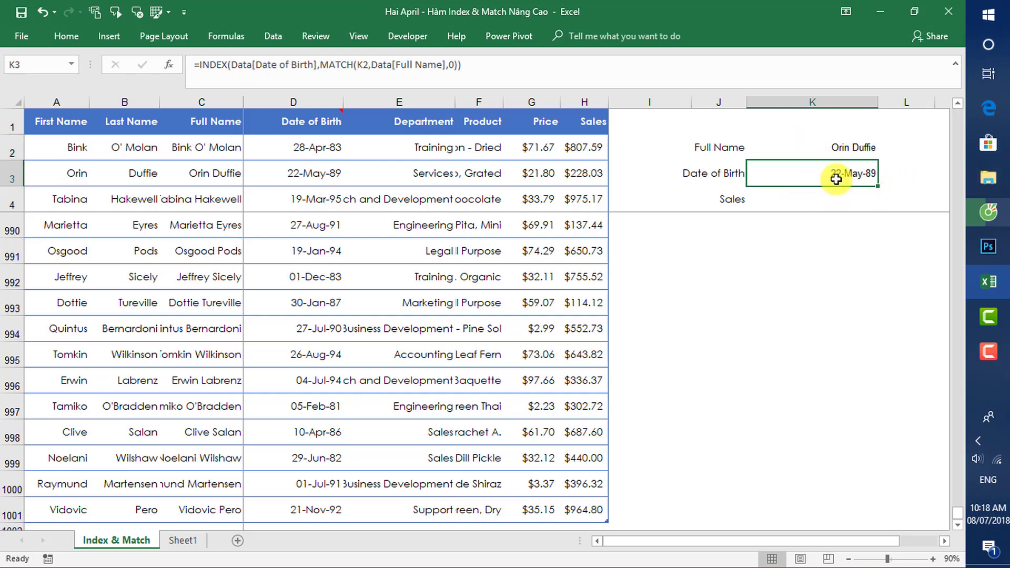
pyautogui.click(820, 200)
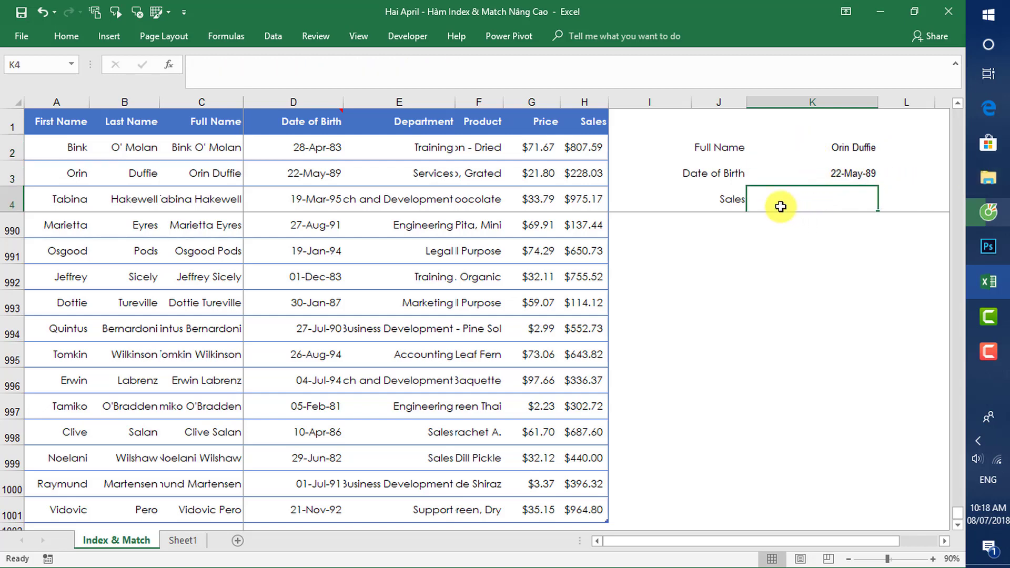
pyautogui.click(728, 200)
pyautogui.click(792, 192)
pyautogui.scroll(5, 752, 258)
pyautogui.scroll(15, 736, 230)
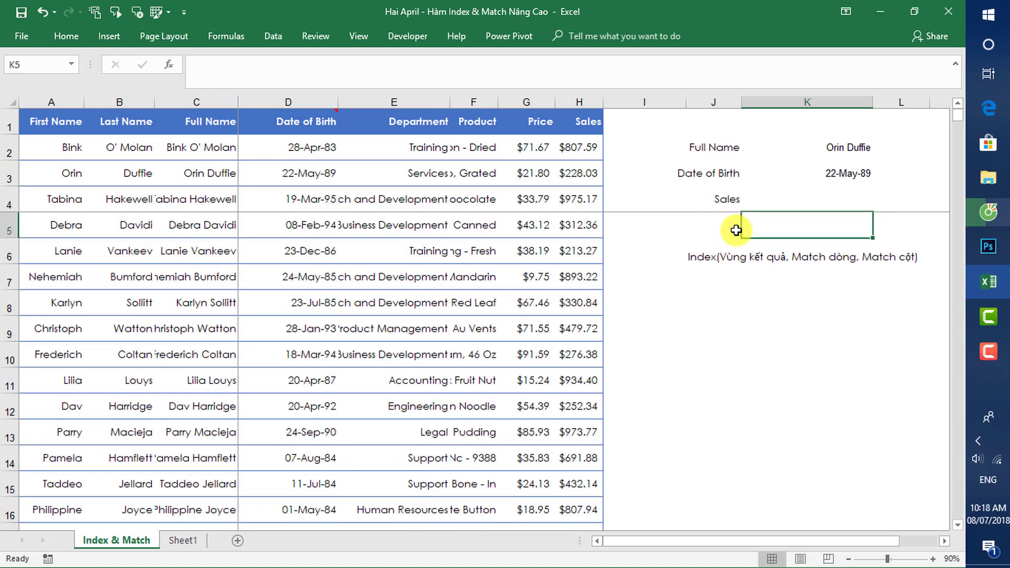
pyautogui.press('Up')
pyautogui.press('Up')
pyautogui.press('Left')
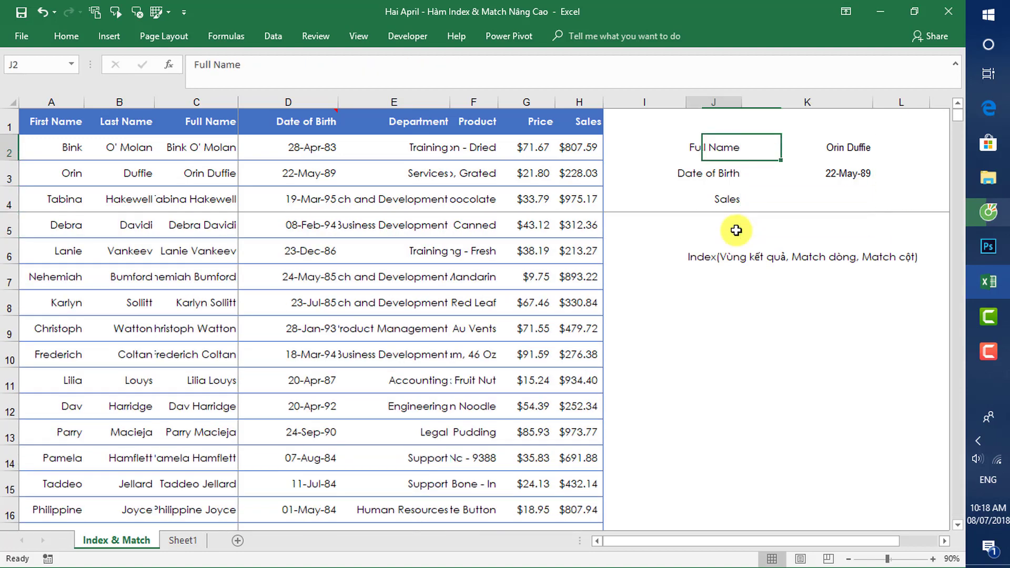
pyautogui.press('Down')
pyautogui.press('Right')
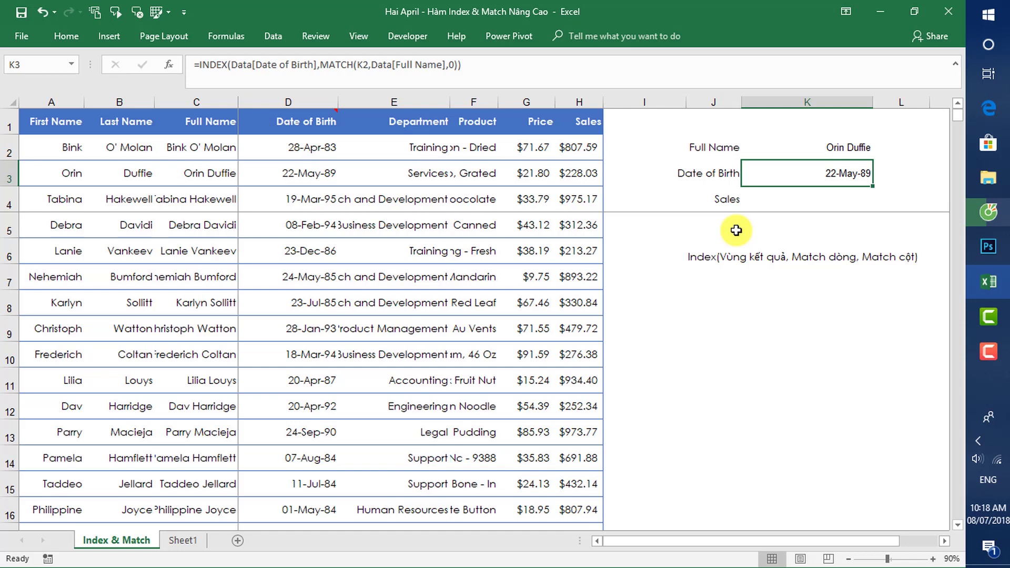
pyautogui.press('Up')
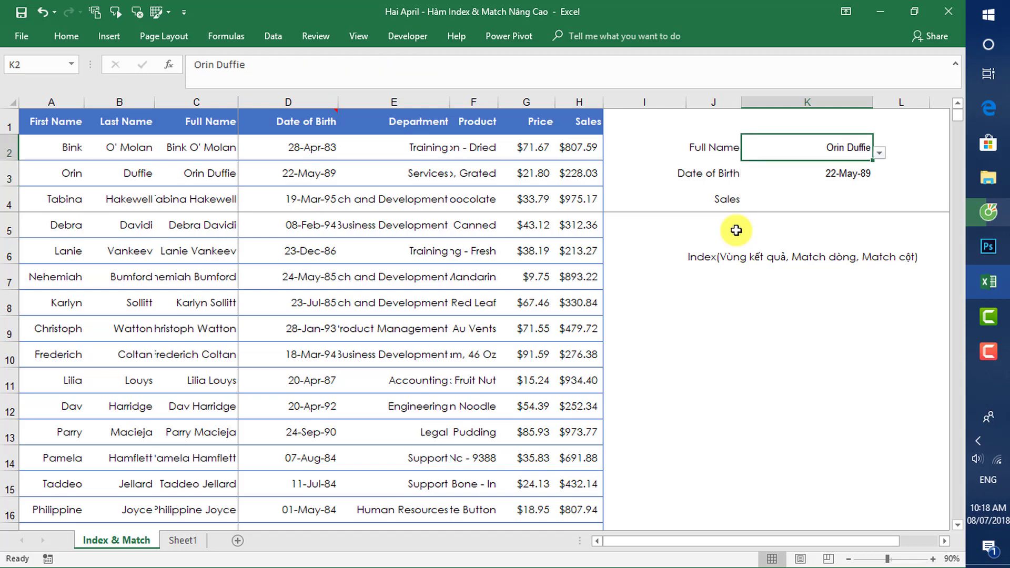
pyautogui.press('Down')
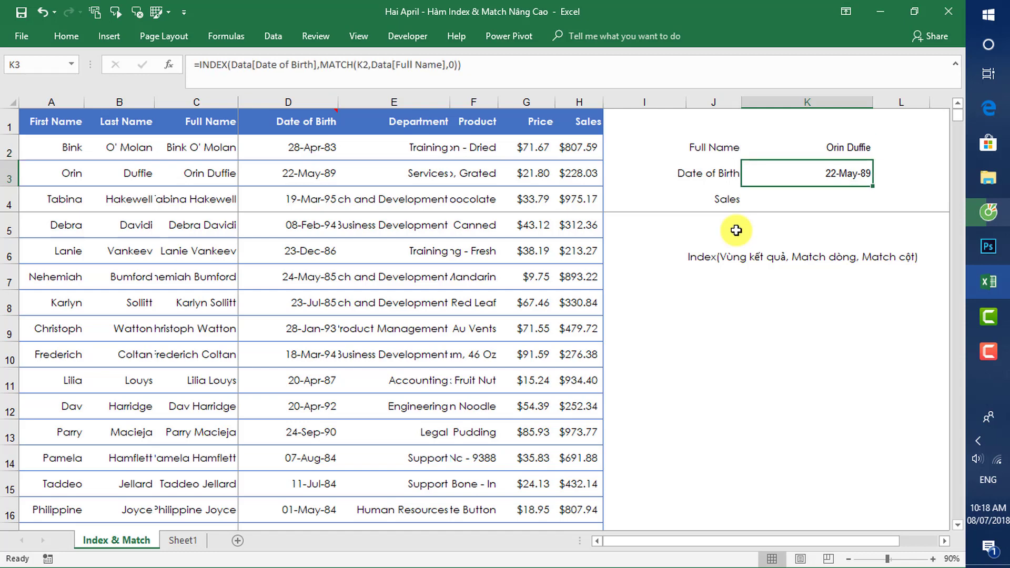
pyautogui.press('Down')
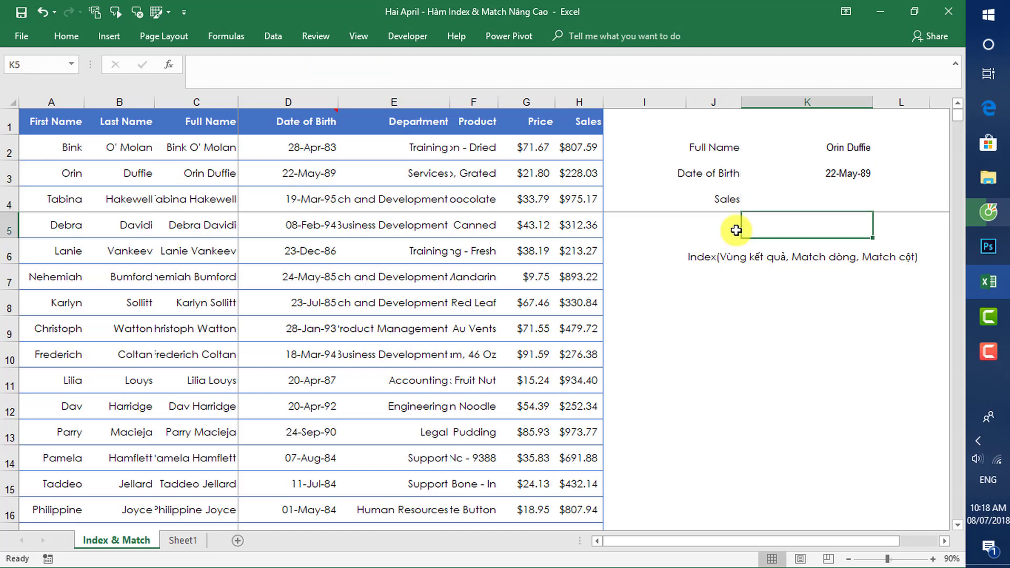
pyautogui.press('Down')
pyautogui.press('Down')
pyautogui.press('Down')
pyautogui.press('Down')
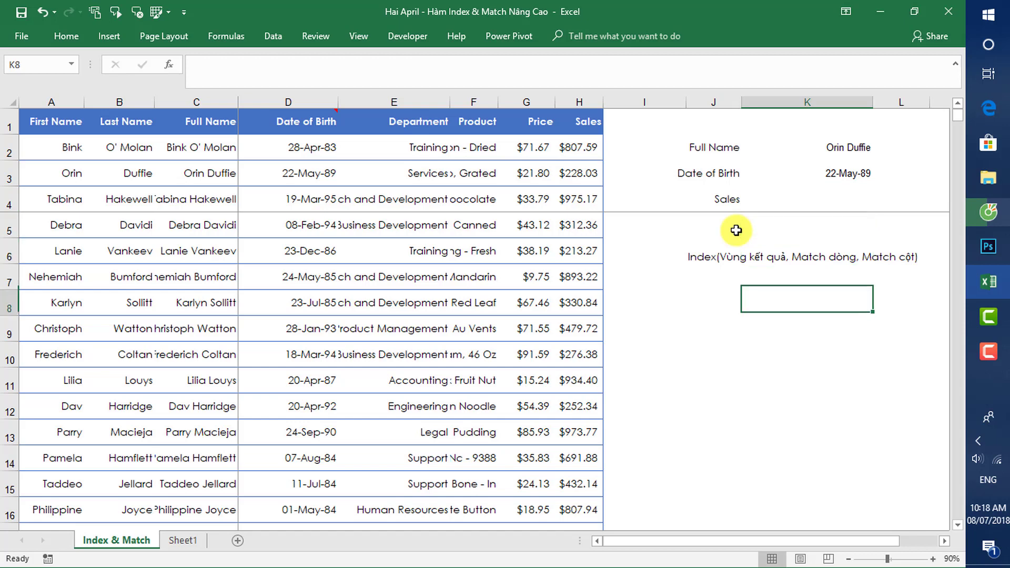
pyautogui.press('Left')
pyautogui.press('Up')
pyautogui.press('Up')
pyautogui.press('Up')
pyautogui.press('Up')
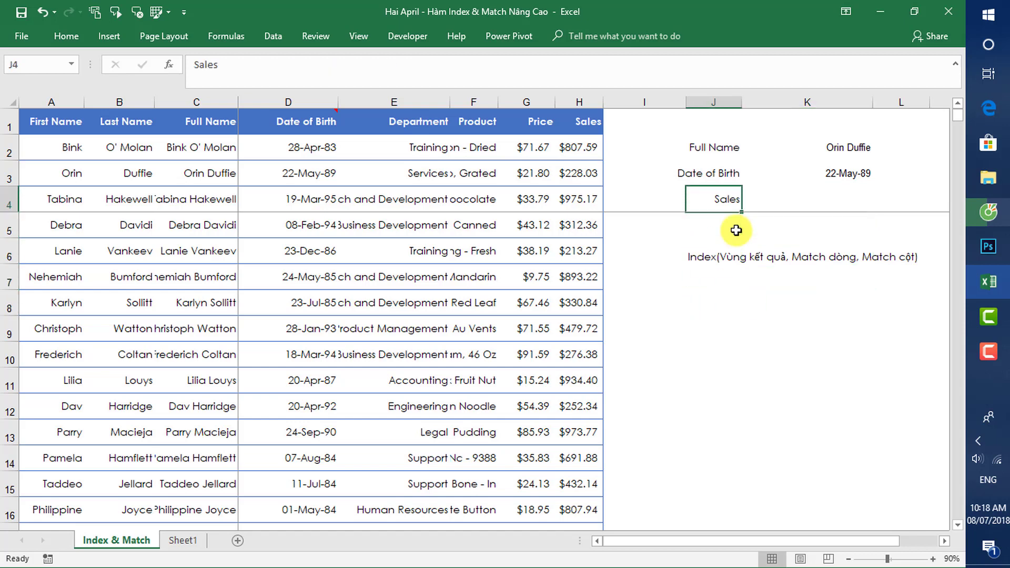
pyautogui.press('Right')
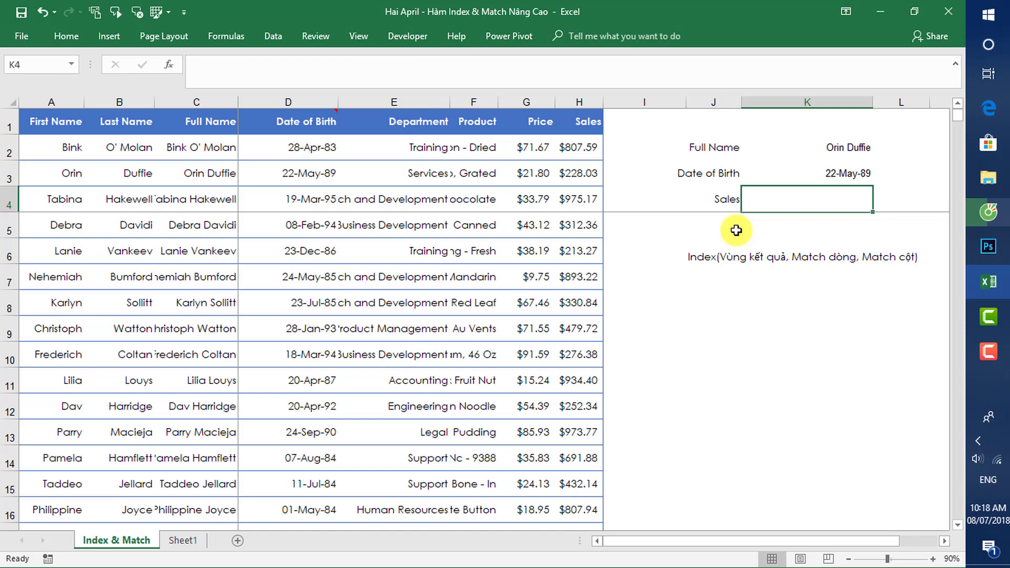
# Step: Enter the note "Công thức mảng cho index và Match" in J7, below the INDEX syntax note
pyautogui.press('Down')
pyautogui.press('Down')
pyautogui.press('Down')
pyautogui.press('Left')
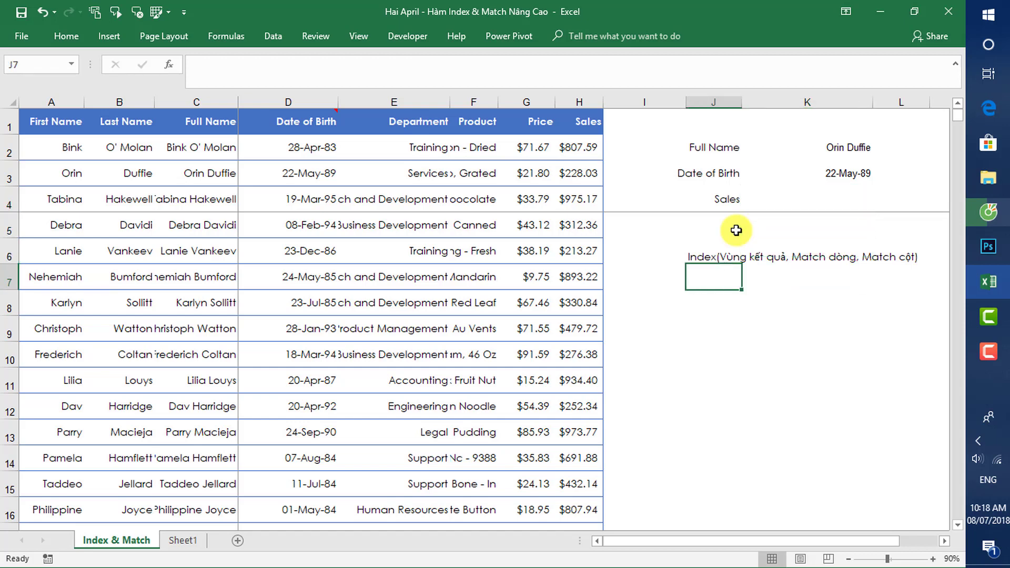
pyautogui.write('Công thưc')
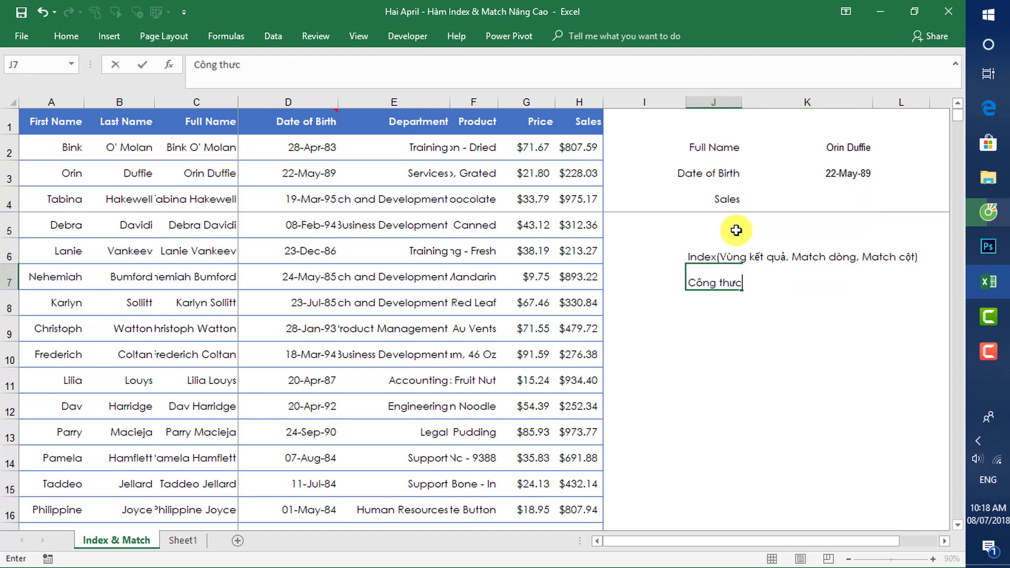
pyautogui.press('BackSpace')
pyautogui.press('BackSpace')
pyautogui.write('ức mảng cho ')
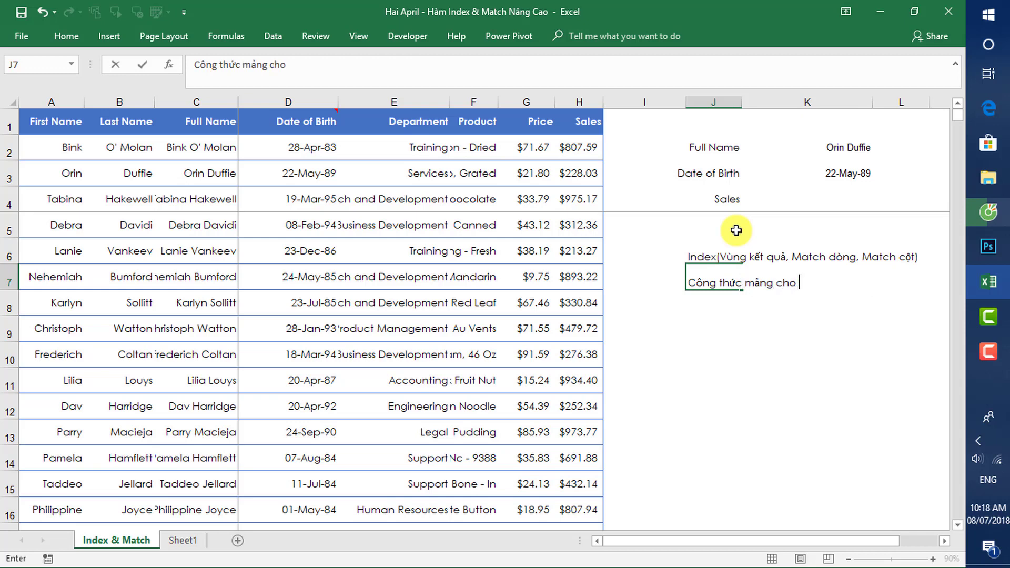
pyautogui.write('index và Match')
pyautogui.press('Return')
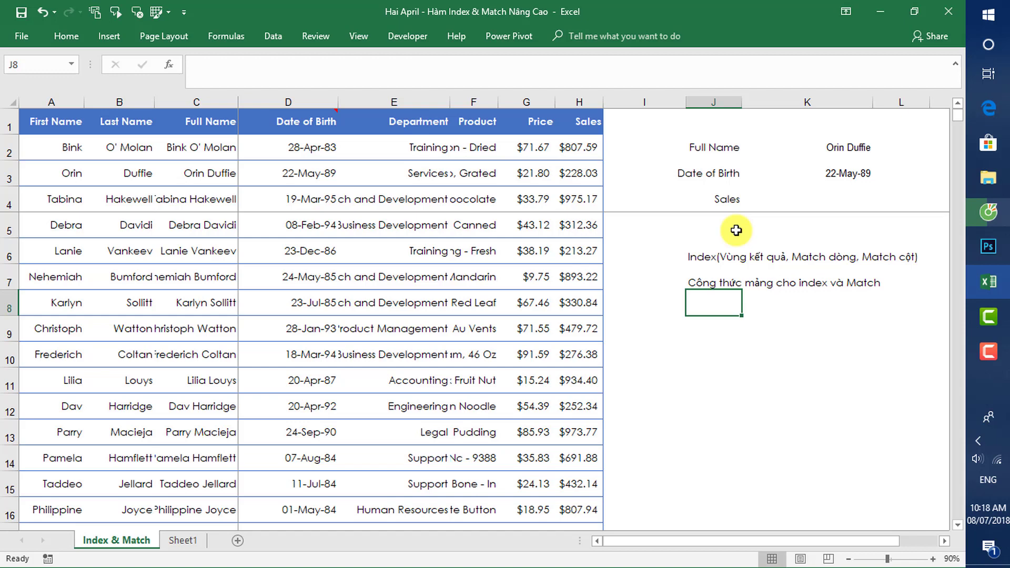
# Step: Enter the syntax note "Match(giá trị tìm kiếm, vùng tìm kiếm, cách tìm)" in J8
pyautogui.write('Match')
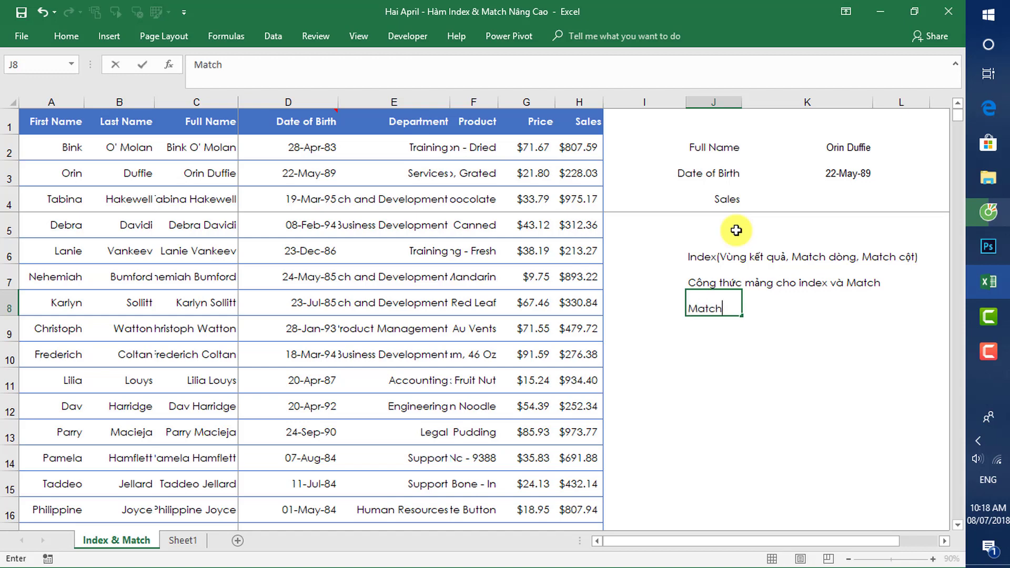
pyautogui.write('(giá tri')
pyautogui.write('ị tìm kiếm')
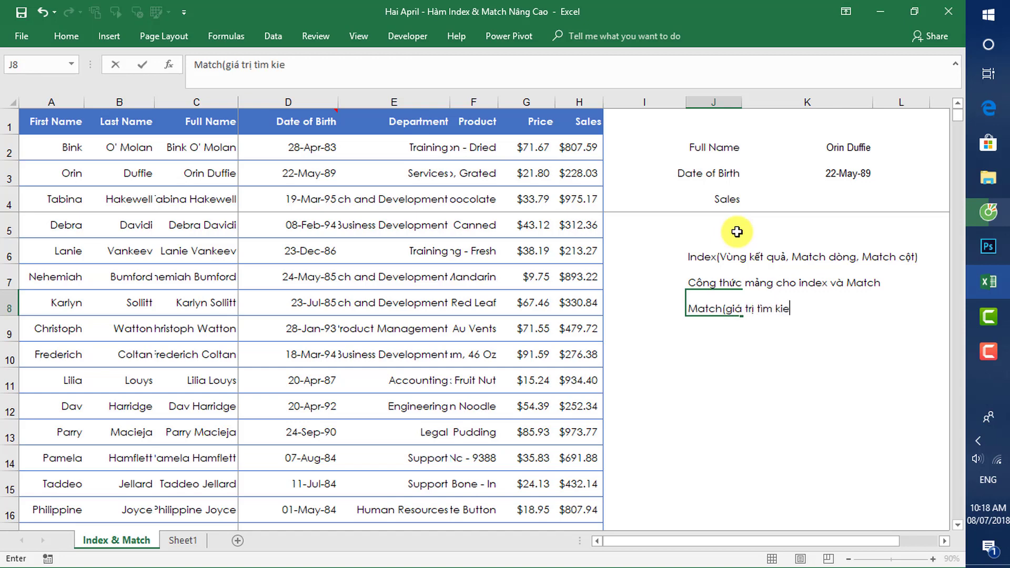
pyautogui.write(', vùng tìm')
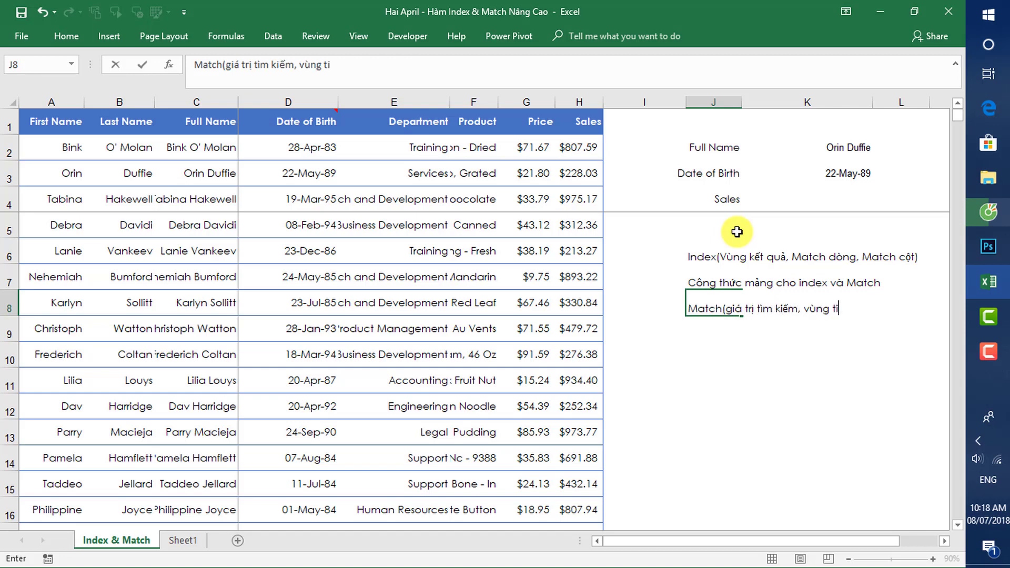
pyautogui.write(' kiếm,')
pyautogui.write(' cách tìm')
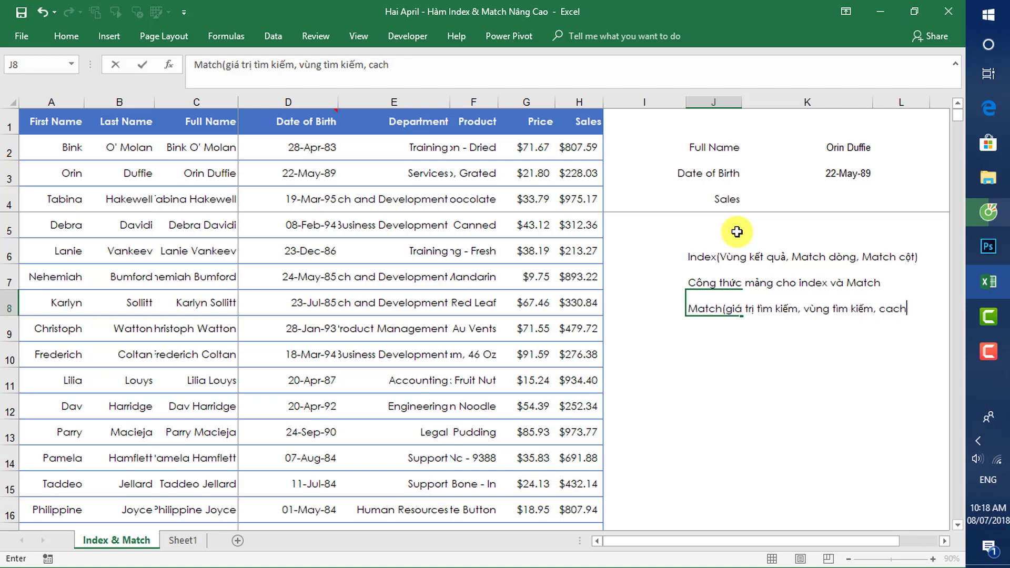
pyautogui.press('Return')
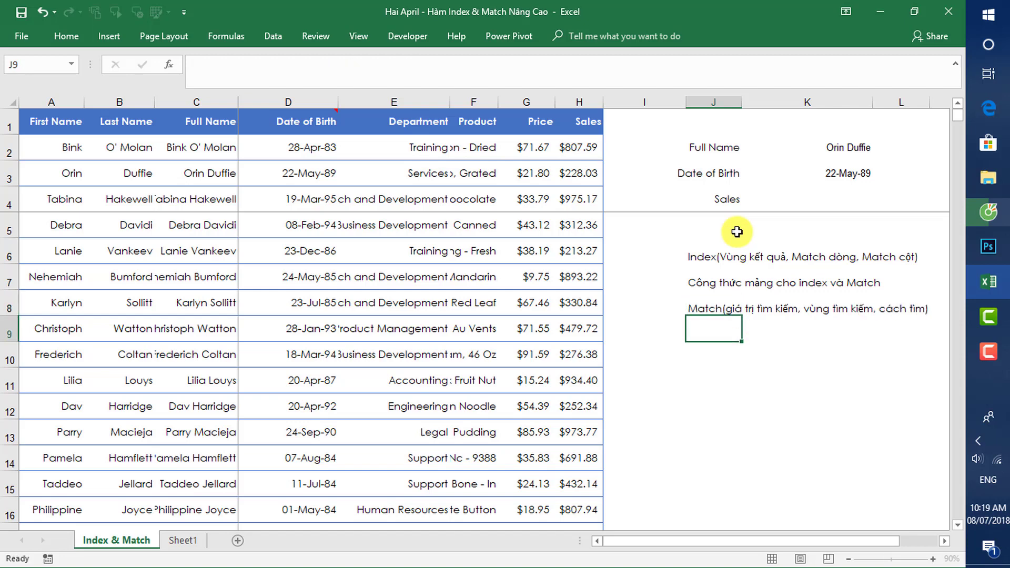
# Step: Replace the first argument of the Match note in J8 with "Full name & Date of Birth"
pyautogui.press('Up')
pyautogui.press('F2')
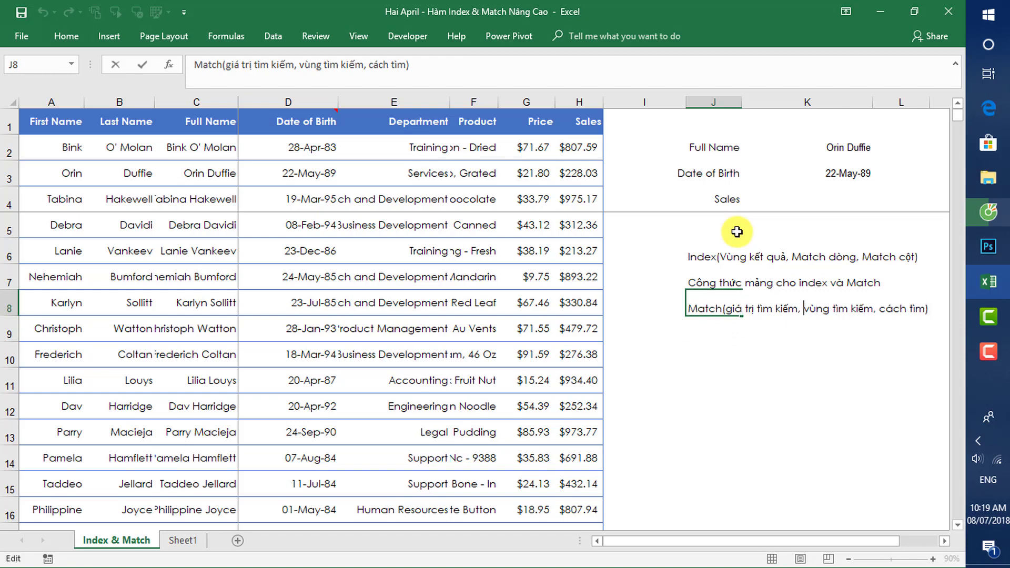
pyautogui.press('BackSpace')
pyautogui.press('BackSpace')
pyautogui.press('BackSpace')
pyautogui.press('BackSpace')
pyautogui.press('BackSpace')
pyautogui.press('BackSpace')
pyautogui.press('BackSpace')
pyautogui.press('BackSpace')
pyautogui.press('BackSpace')
pyautogui.press('BackSpace')
pyautogui.press('BackSpace')
pyautogui.press('BackSpace')
pyautogui.press('BackSpace')
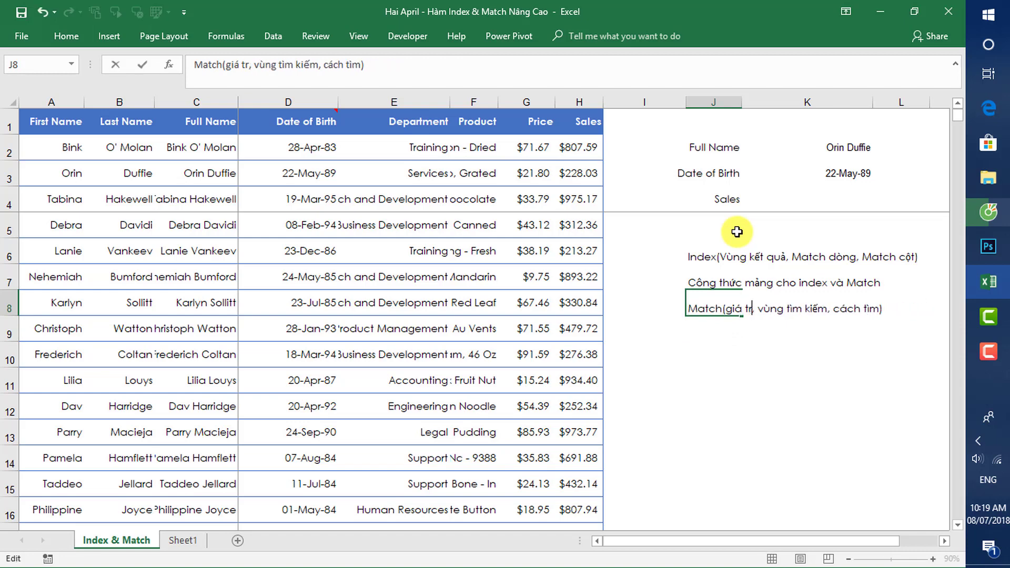
pyautogui.press('BackSpace')
pyautogui.press('BackSpace')
pyautogui.press('BackSpace')
pyautogui.write('Full')
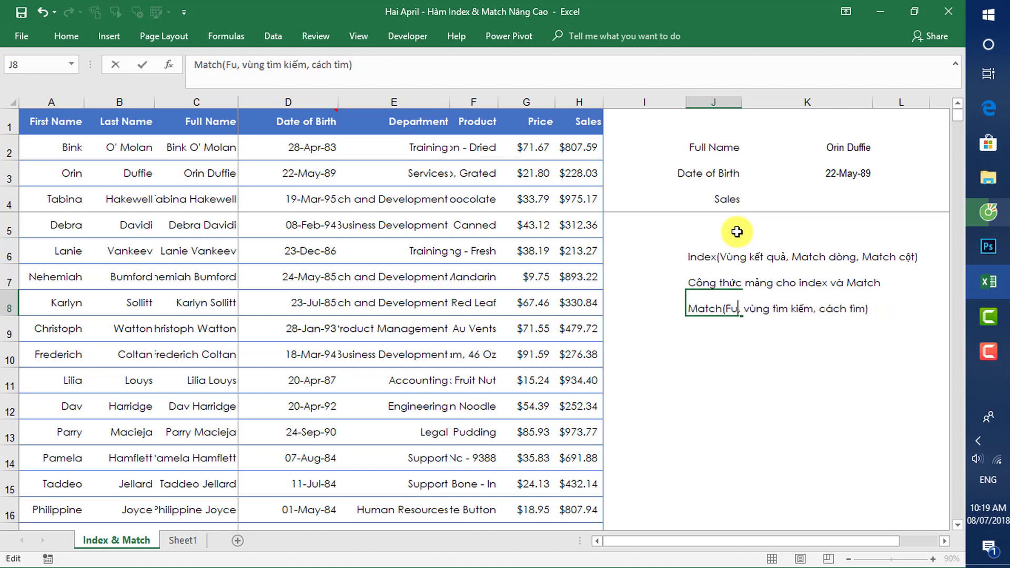
pyautogui.write(' name')
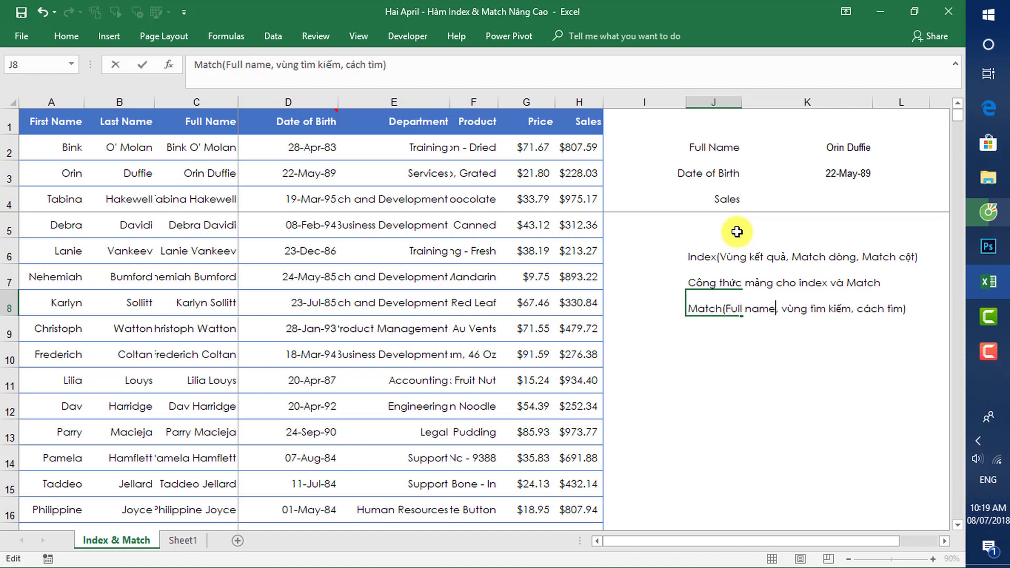
pyautogui.write(' & ')
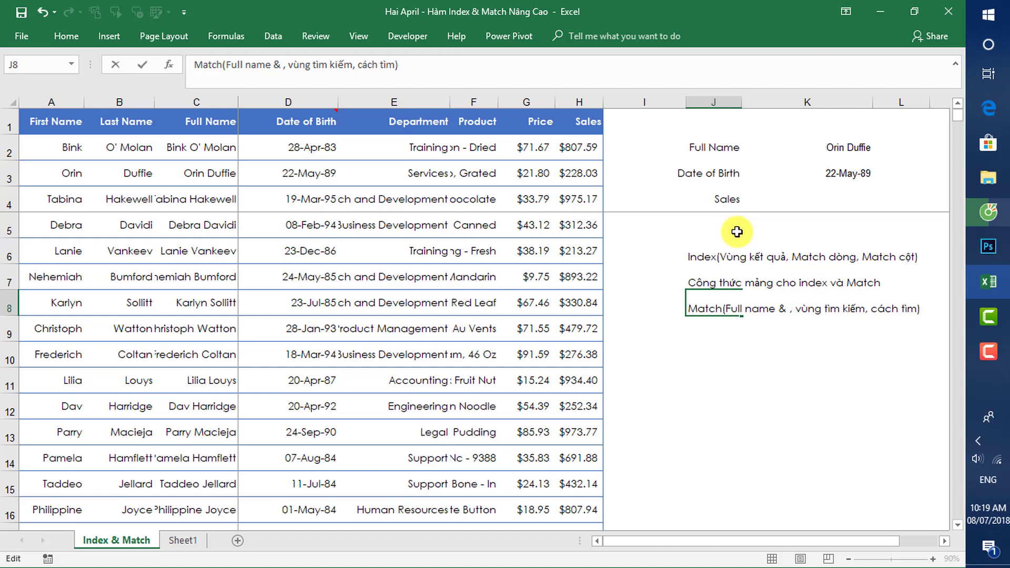
pyautogui.write('Dat')
pyautogui.write('e of B')
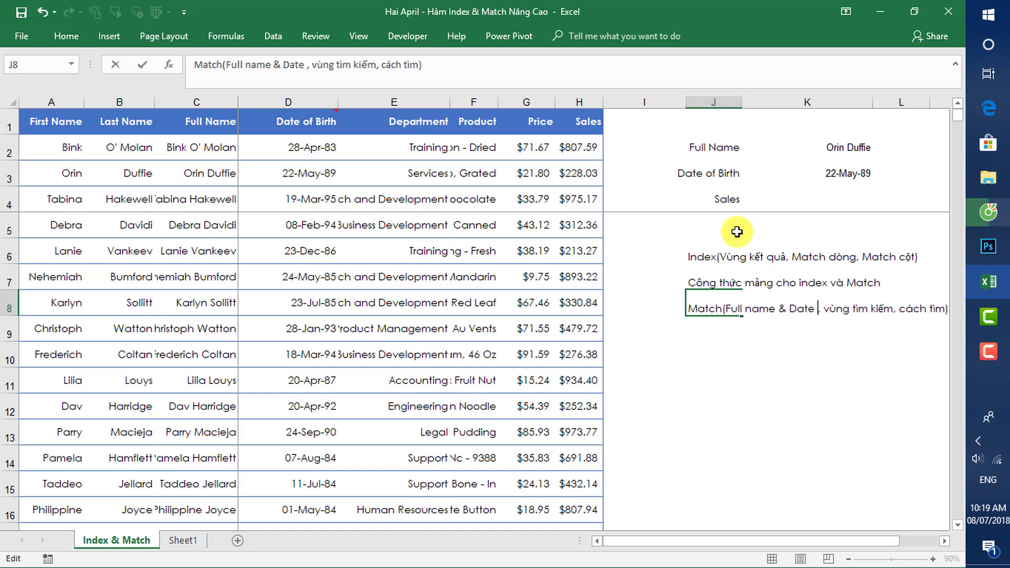
pyautogui.write('irth')
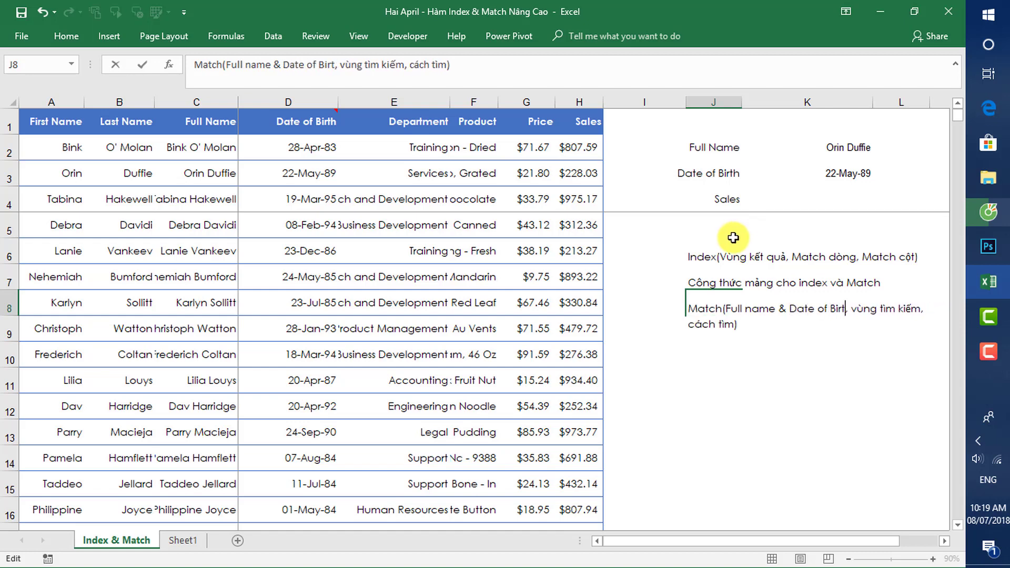
# Step: Replace the second argument, "vùng tìm kiếm", in the J8 note with "Full name & Date of Birth"
pyautogui.press('Right')
pyautogui.press('Right')
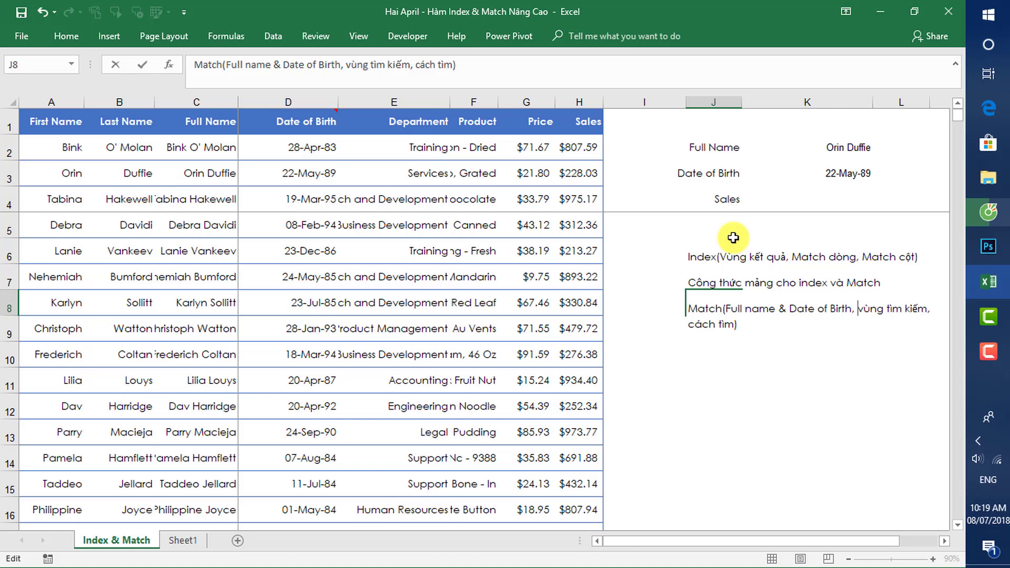
pyautogui.hotkey('shift', 'Right')
pyautogui.hotkey('shift', 'Right')
pyautogui.hotkey('shift', 'Right')
pyautogui.hotkey('shift', 'Right')
pyautogui.hotkey('shift', 'Right')
pyautogui.hotkey('shift', 'Right')
pyautogui.hotkey('shift', 'Right')
pyautogui.hotkey('shift', 'Right')
pyautogui.hotkey('shift', 'Right')
pyautogui.hotkey('shift', 'Right')
pyautogui.hotkey('shift', 'Right')
pyautogui.hotkey('shift', 'Right')
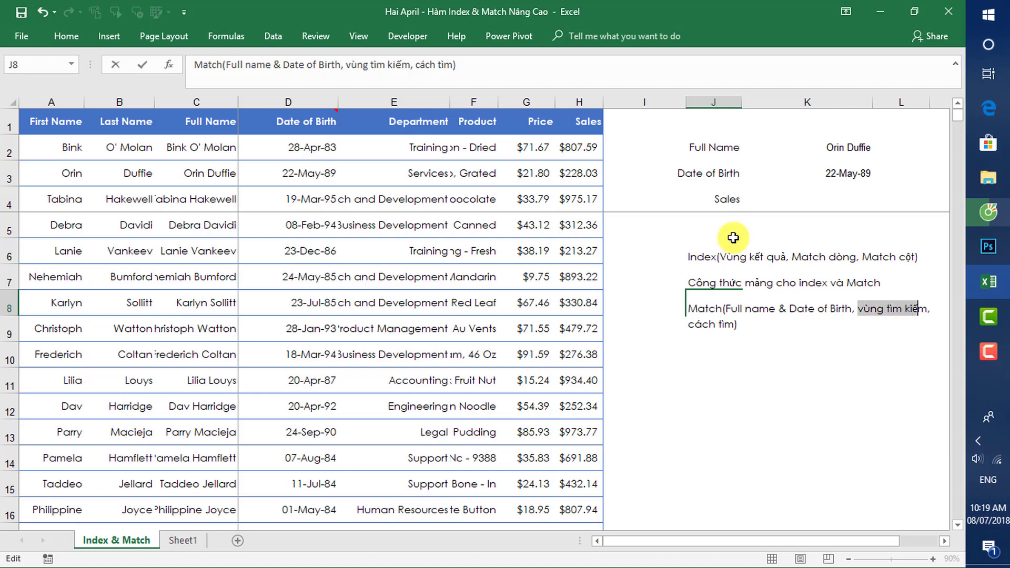
pyautogui.hotkey('shift', 'Right')
pyautogui.press('Delete')
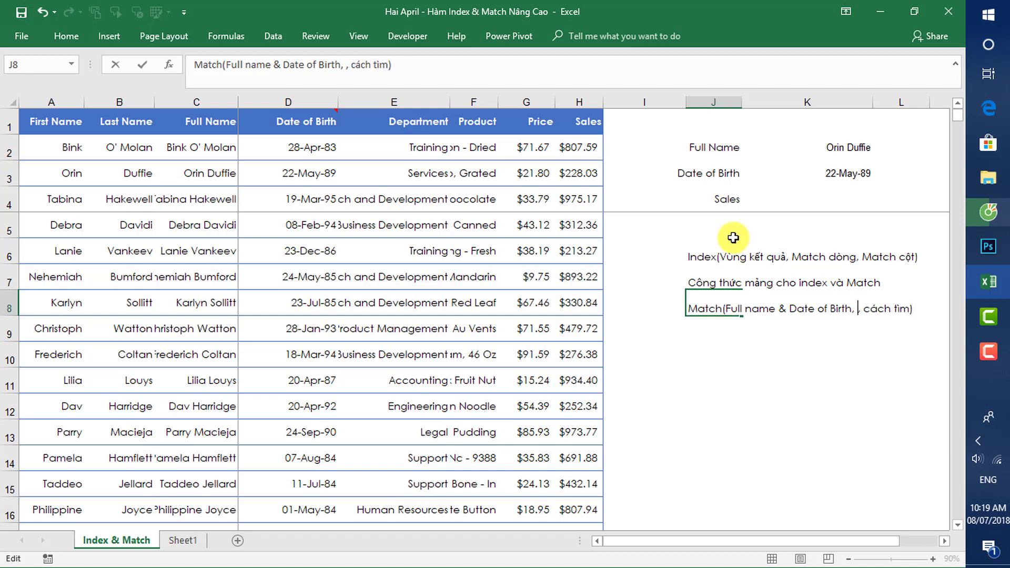
pyautogui.write('Full nam')
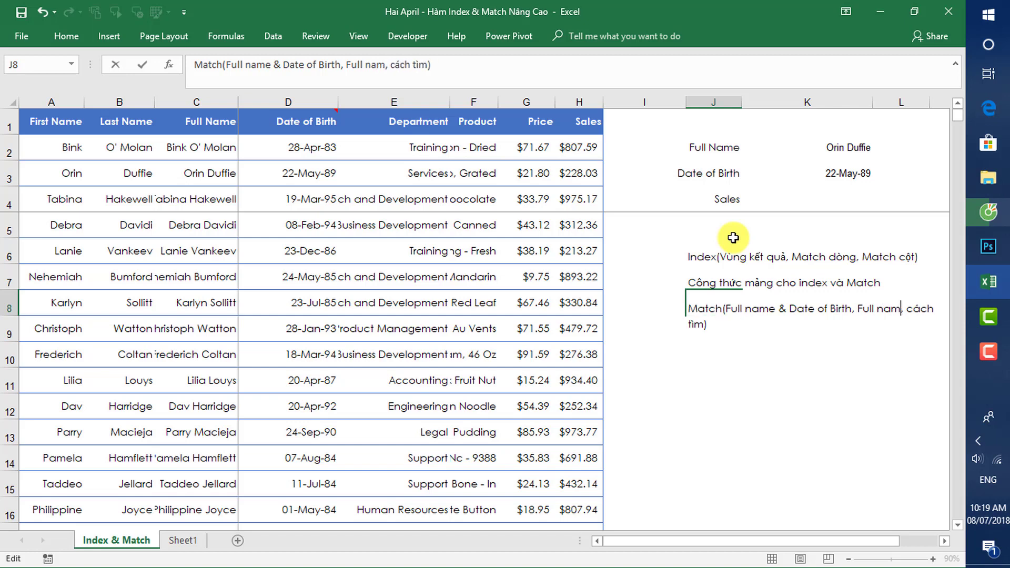
pyautogui.write('e & ')
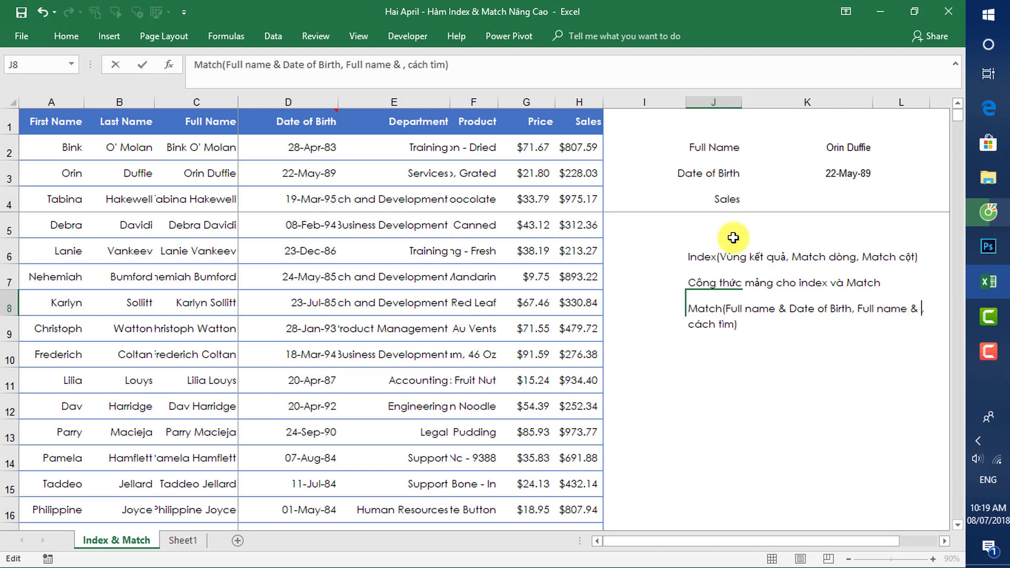
pyautogui.write('Date ')
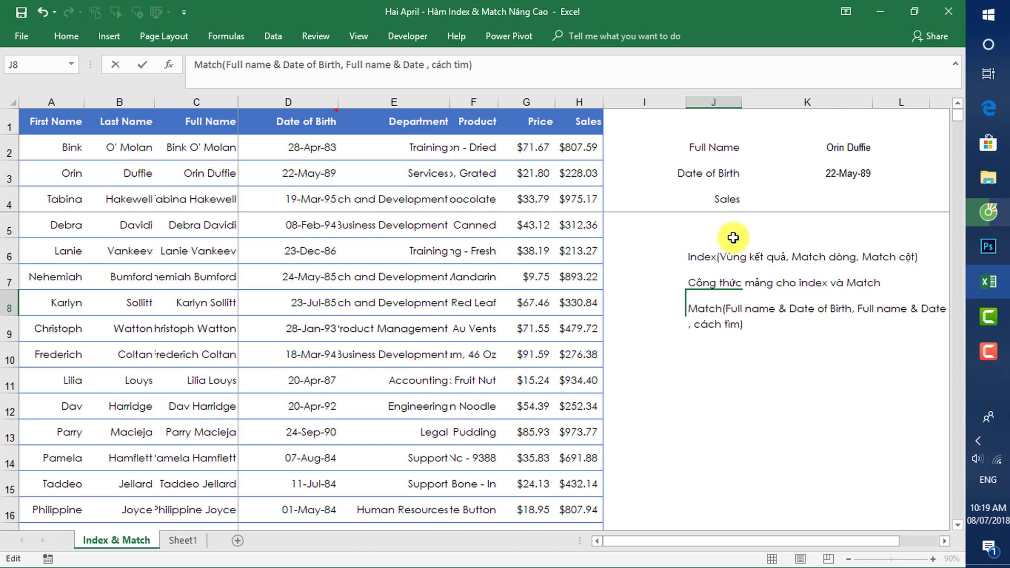
pyautogui.write('of ')
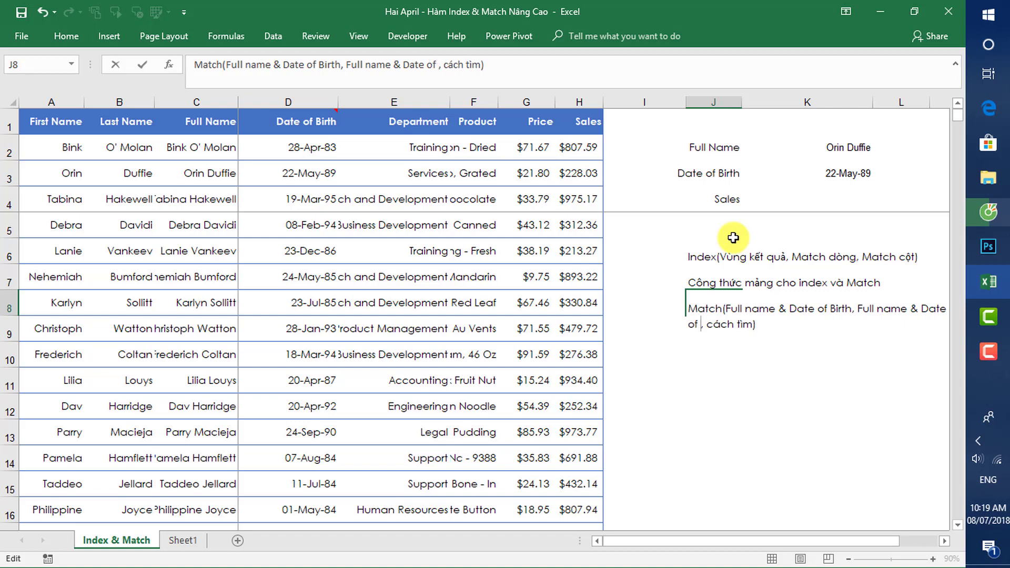
pyautogui.write('Birth')
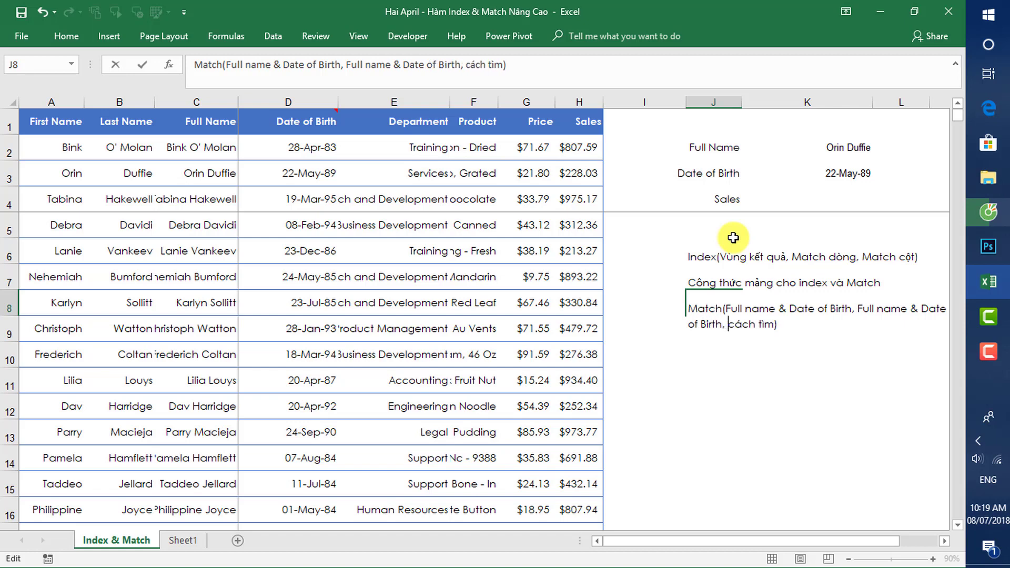
# Step: Replace the last argument, "cách tìm", in the J8 note with "tuyệt đối" and commit the cell
pyautogui.hotkey('shift', 'Right')
pyautogui.hotkey('shift', 'Right')
pyautogui.hotkey('shift', 'Right')
pyautogui.hotkey('shift', 'Right')
pyautogui.hotkey('shift', 'Right')
pyautogui.hotkey('shift', 'Right')
pyautogui.hotkey('shift', 'Right')
pyautogui.hotkey('shift', 'Right')
pyautogui.press('Delete')
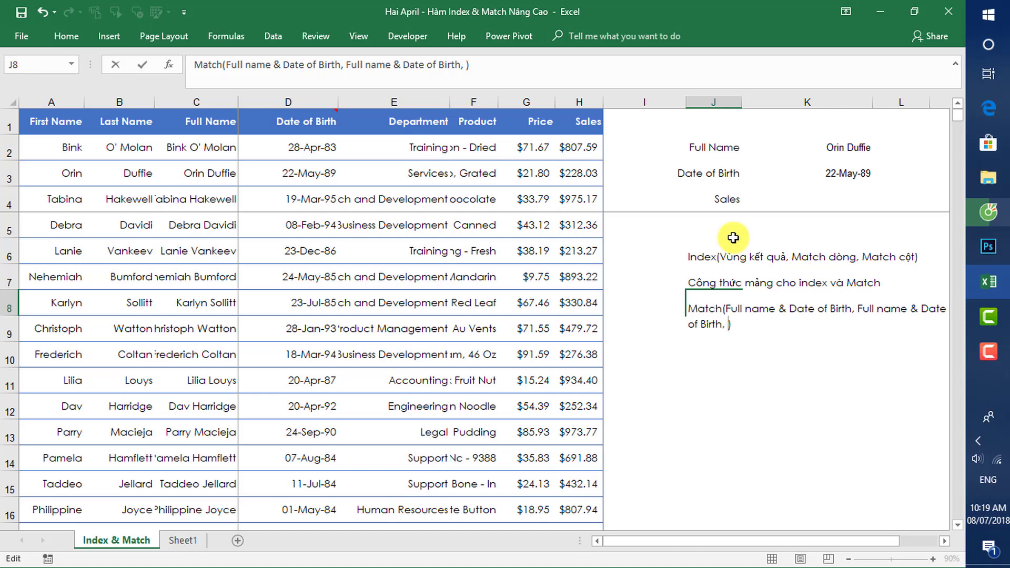
pyautogui.write('tuyệt đối')
pyautogui.hotkey('ctrl', 'Return')
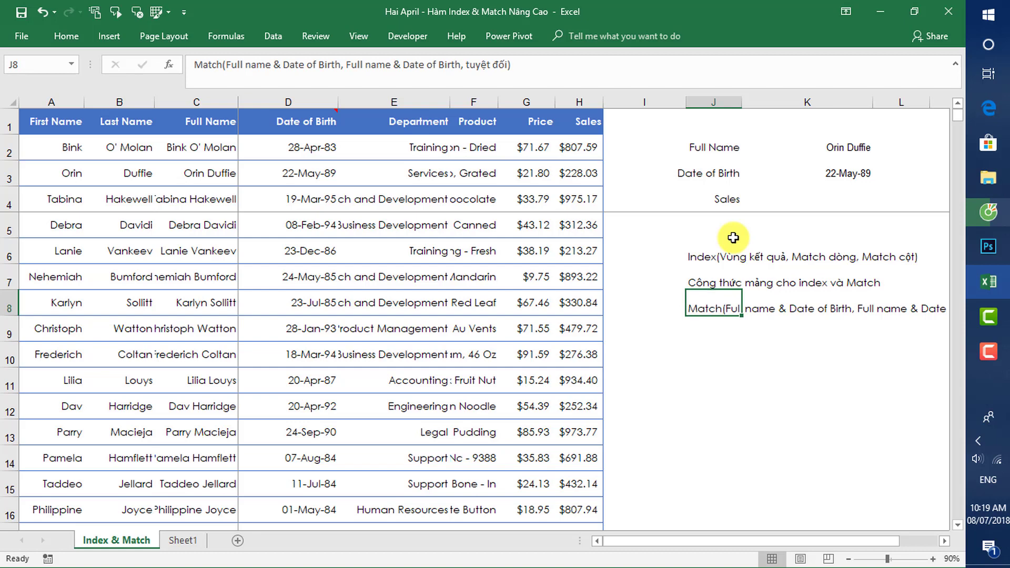
# Step: Set the font size of the Match note in J8 to 15
pyautogui.press('alt')
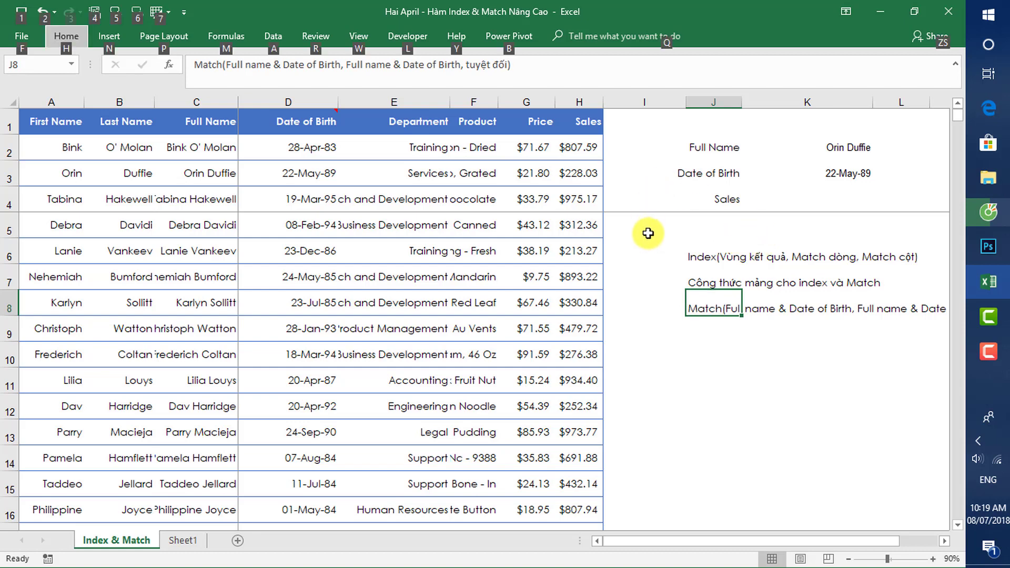
pyautogui.press('h')
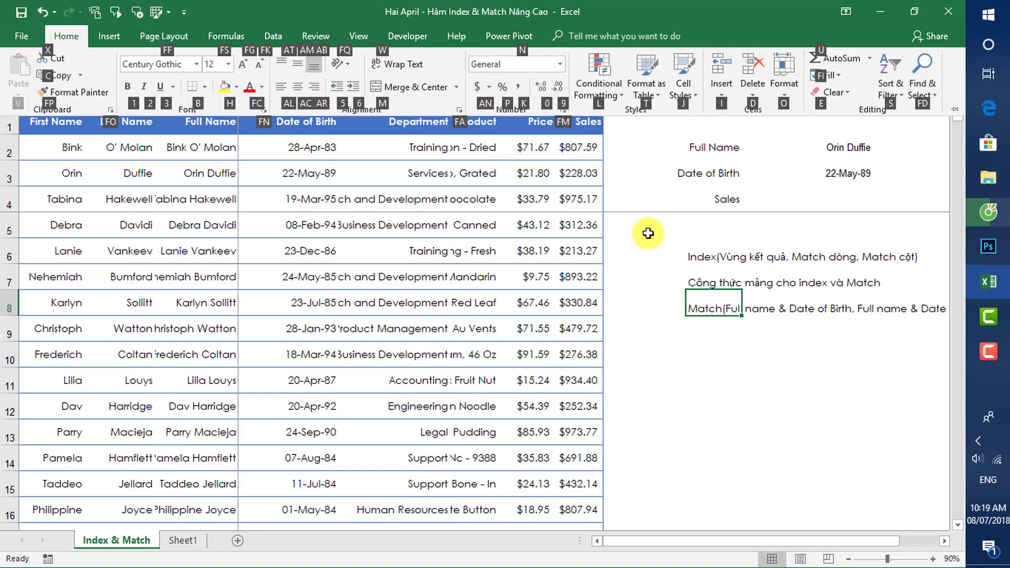
pyautogui.press('f')
pyautogui.write('s')
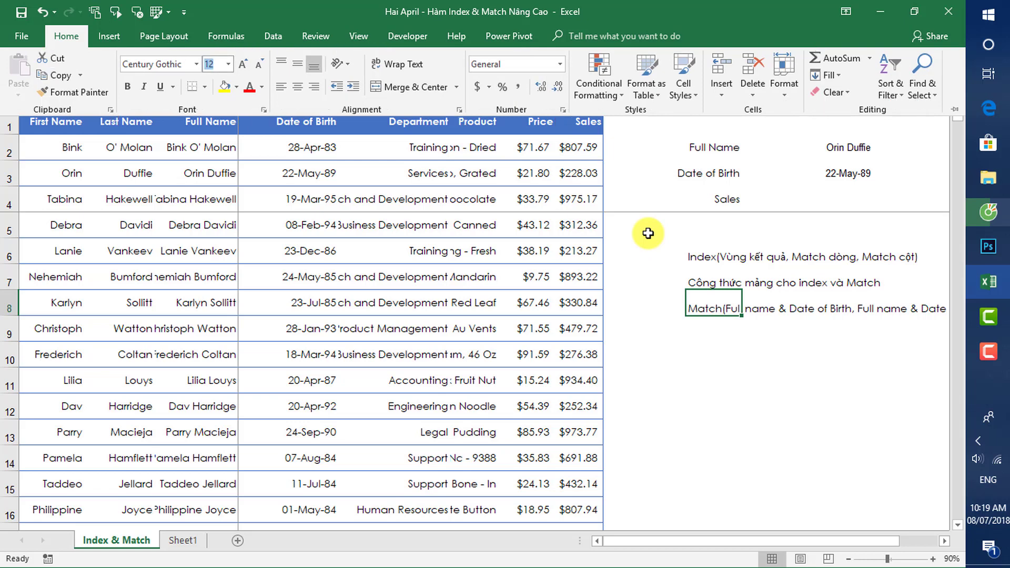
pyautogui.write('15')
pyautogui.press('Return')
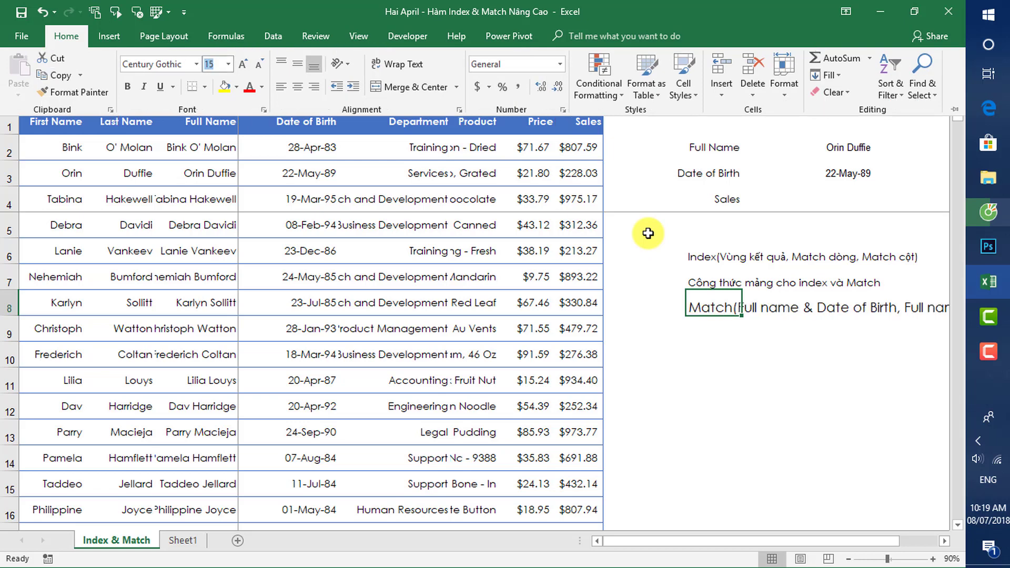
pyautogui.press('Escape')
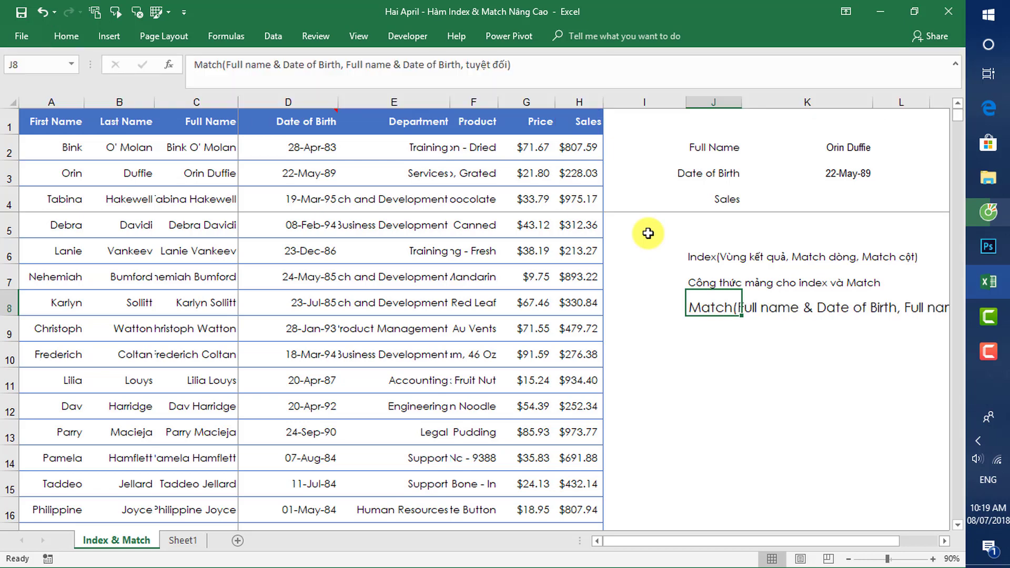
# Step: Set the font color of the Match note in J8 to the standard red
pyautogui.press('BackSpace')
pyautogui.press('Escape')
pyautogui.press('alt')
pyautogui.press('h')
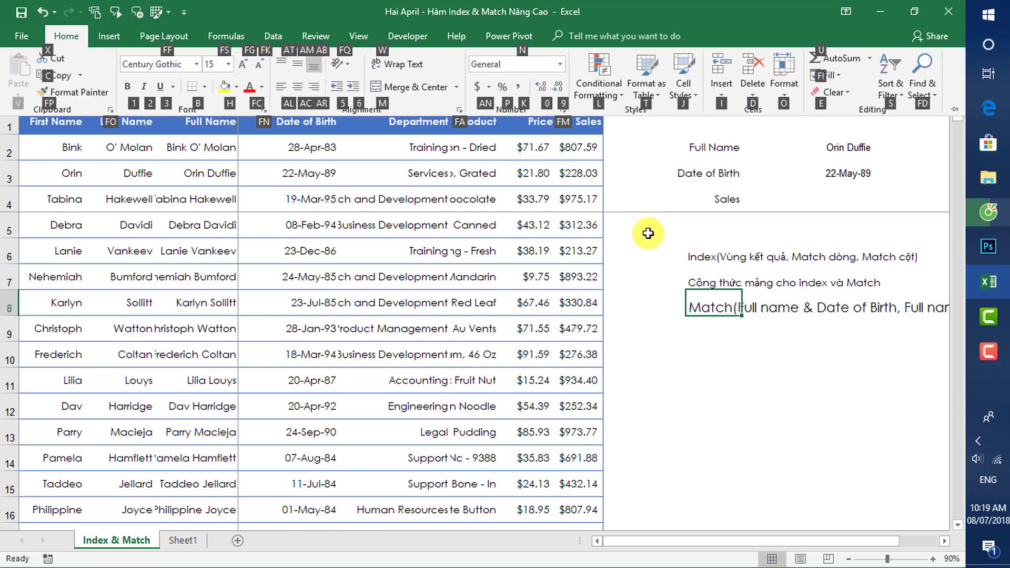
pyautogui.press('f')
pyautogui.press('c')
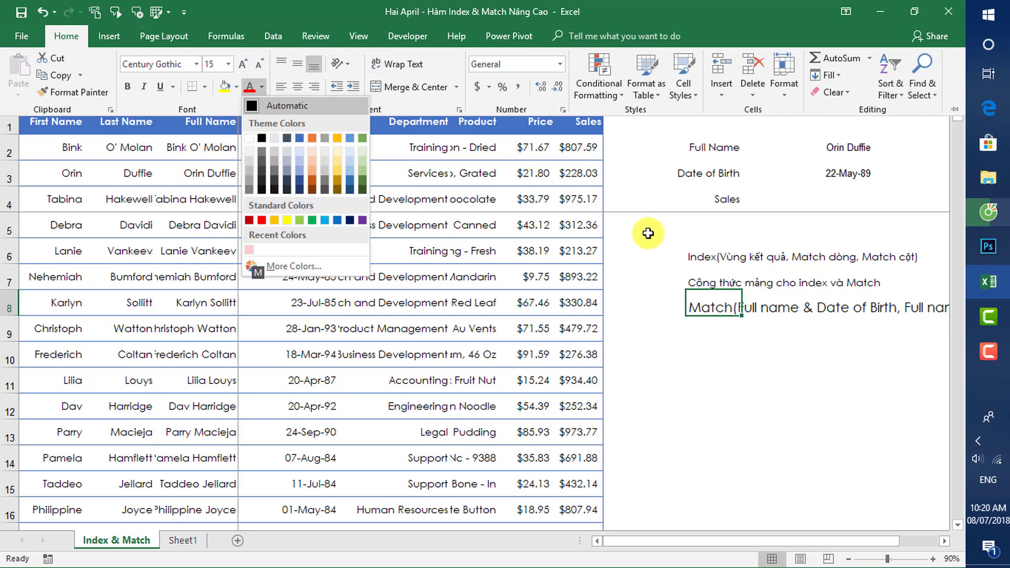
pyautogui.press('Down')
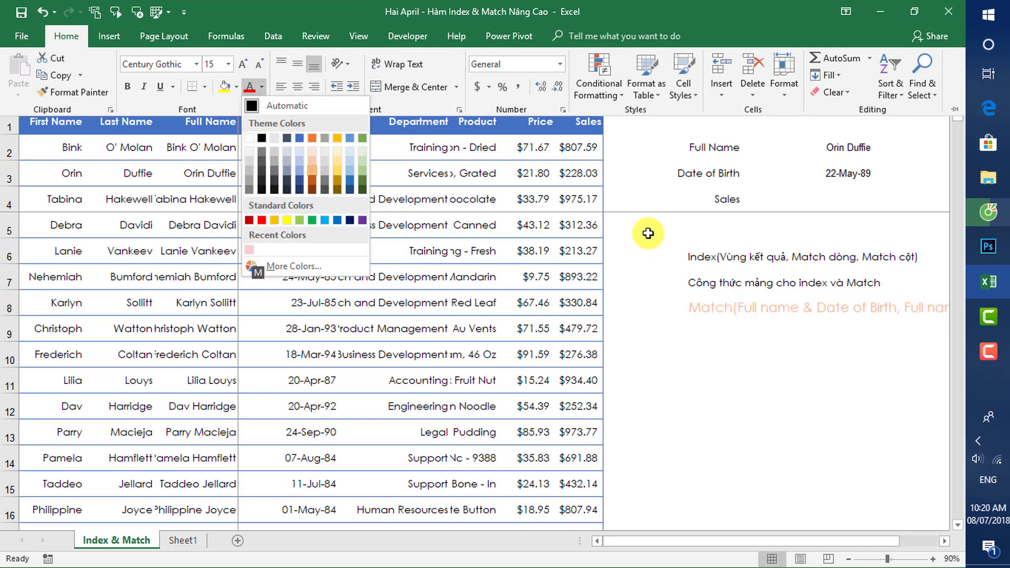
pyautogui.press('Left')
pyautogui.press('Left')
pyautogui.press('Down')
pyautogui.press('Down')
pyautogui.press('Down')
pyautogui.press('Down')
pyautogui.press('Down')
pyautogui.press('Down')
pyautogui.press('Down')
pyautogui.press('Down')
pyautogui.press('Up')
pyautogui.press('Up')
pyautogui.press('Right')
pyautogui.press('Return')
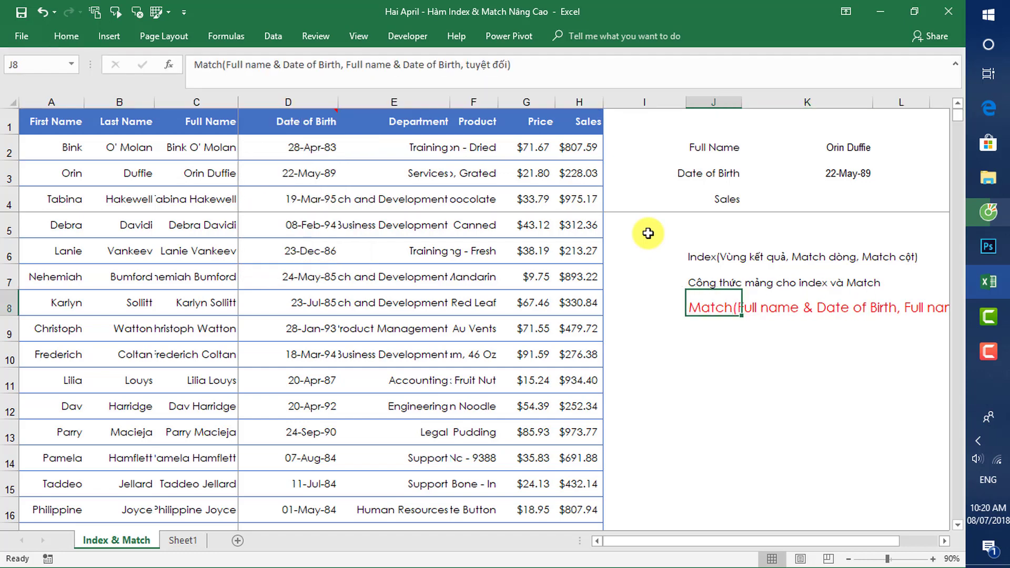
# Step: Replace the first argument of the Match note in J8, "Full name & Date of Birth", with 1 and commit the cell
pyautogui.click(944, 541)
pyautogui.click(945, 541)
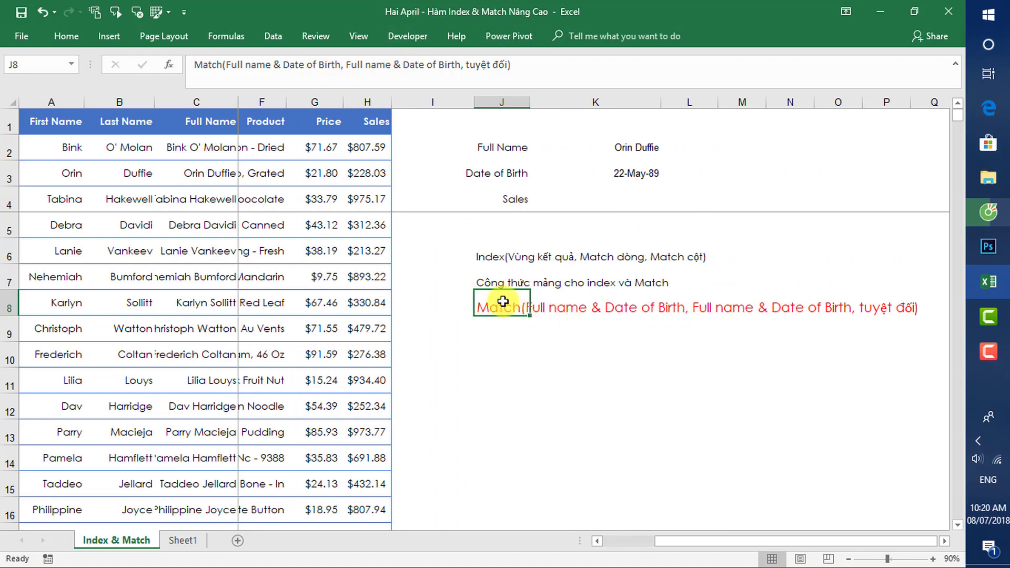
pyautogui.doubleClick(531, 306)
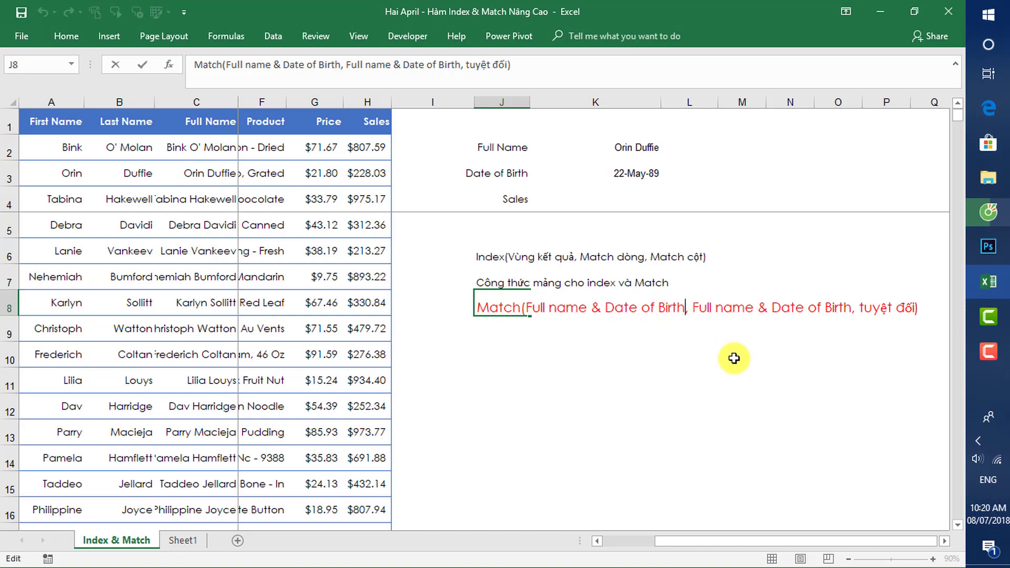
pyautogui.press('BackSpace')
pyautogui.press('BackSpace')
pyautogui.press('BackSpace')
pyautogui.press('BackSpace')
pyautogui.press('BackSpace')
pyautogui.press('BackSpace')
pyautogui.press('BackSpace')
pyautogui.press('BackSpace')
pyautogui.press('BackSpace')
pyautogui.press('BackSpace')
pyautogui.press('BackSpace')
pyautogui.press('BackSpace')
pyautogui.press('BackSpace')
pyautogui.press('BackSpace')
pyautogui.press('BackSpace')
pyautogui.press('BackSpace')
pyautogui.press('BackSpace')
pyautogui.press('BackSpace')
pyautogui.press('BackSpace')
pyautogui.press('BackSpace')
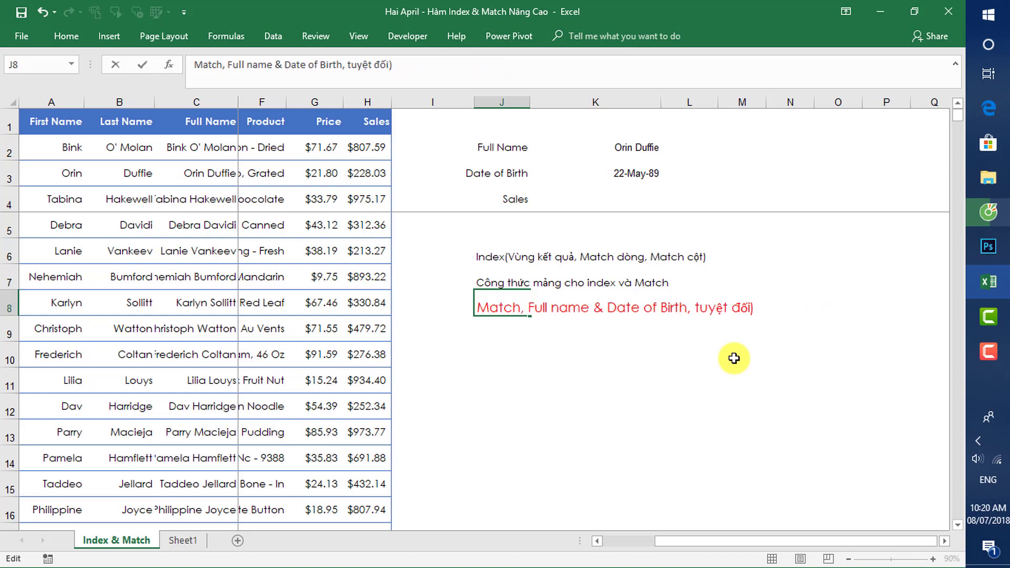
pyautogui.write('(1')
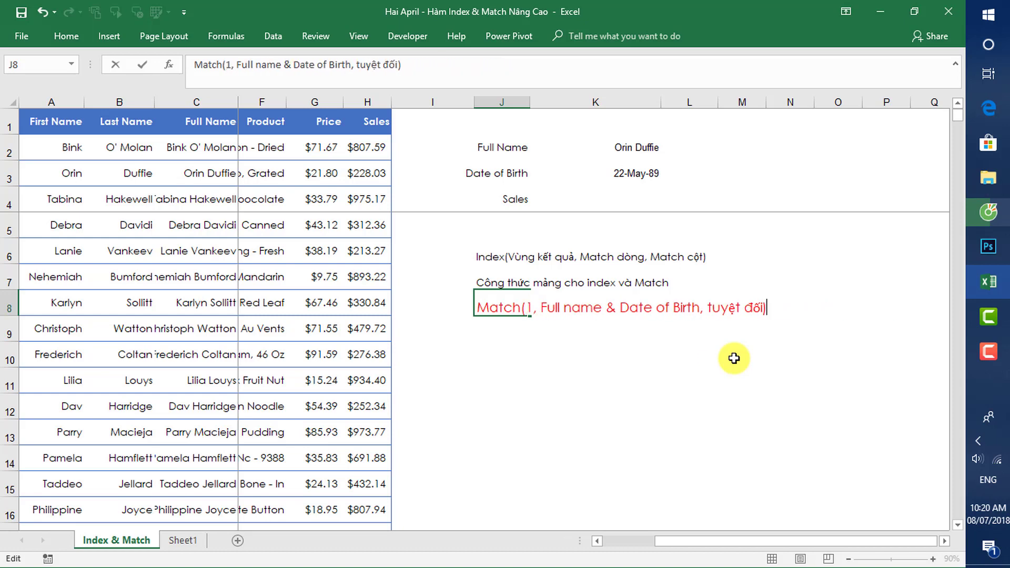
pyautogui.press('Return')
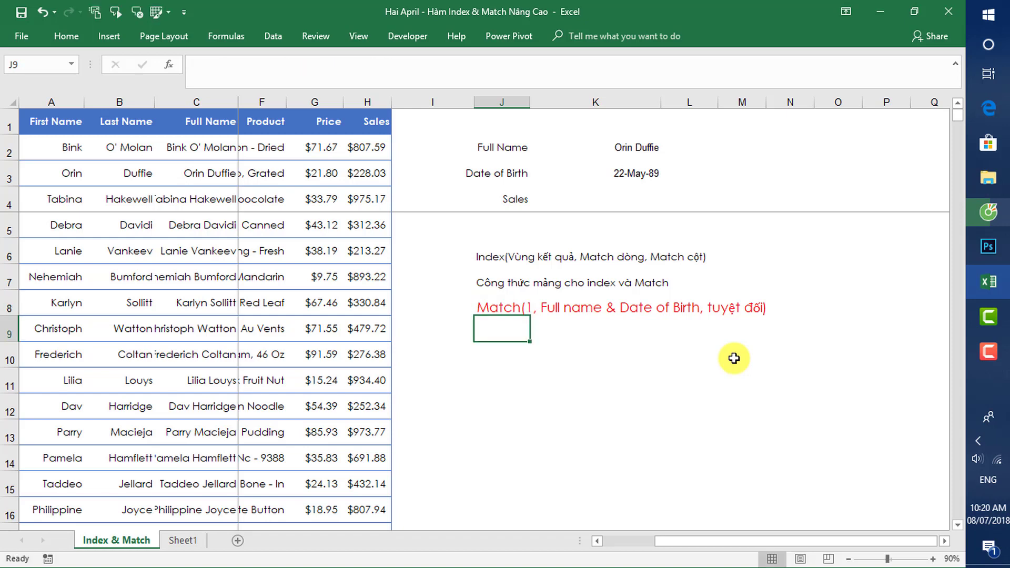
# Step: Enter the note "Công thức mảng: 1 tương ứng với true, 0 tương ứng với fales" in J9
pyautogui.write('Công thức m')
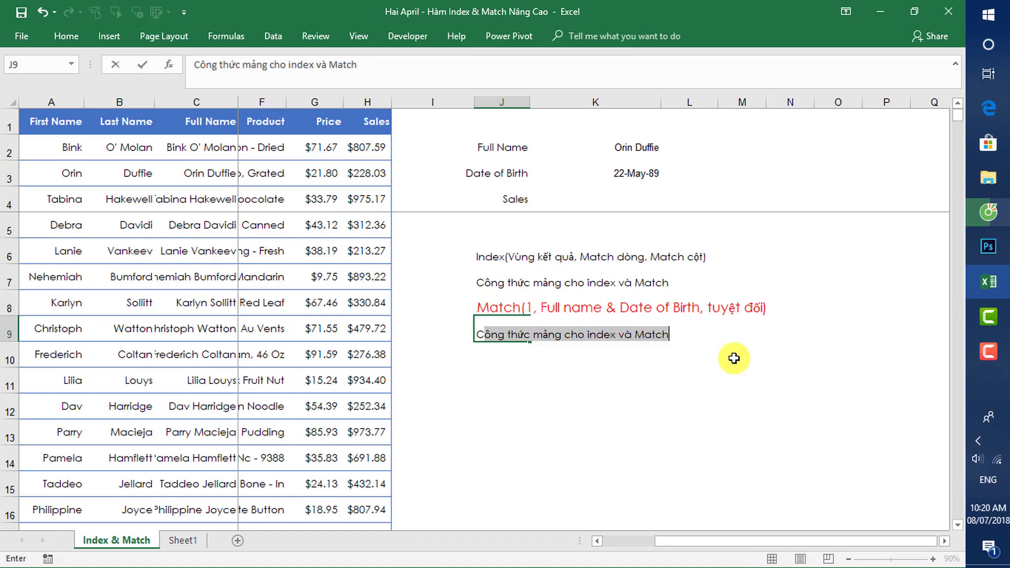
pyautogui.write('ản')
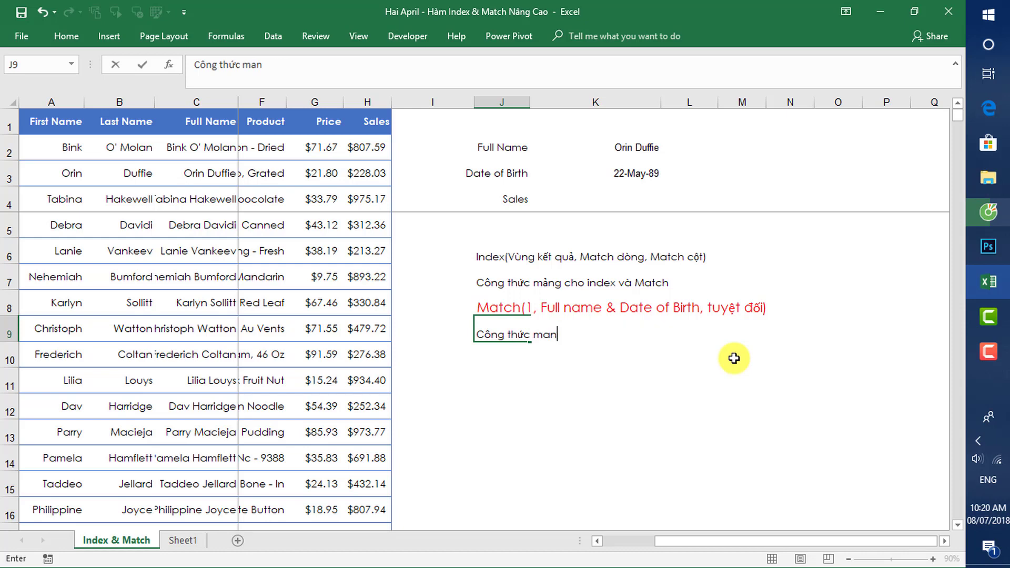
pyautogui.write('g')
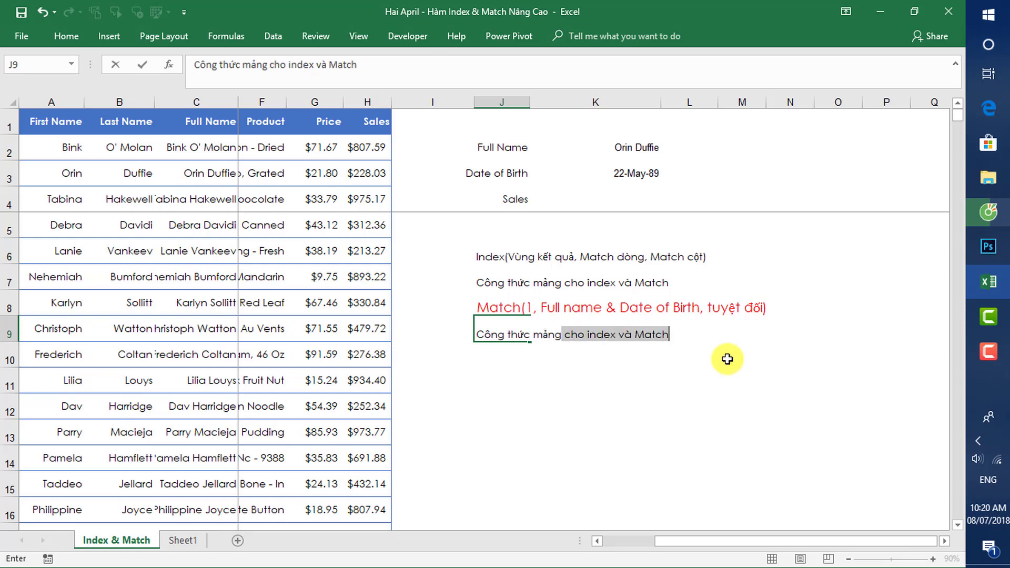
pyautogui.write(': 1')
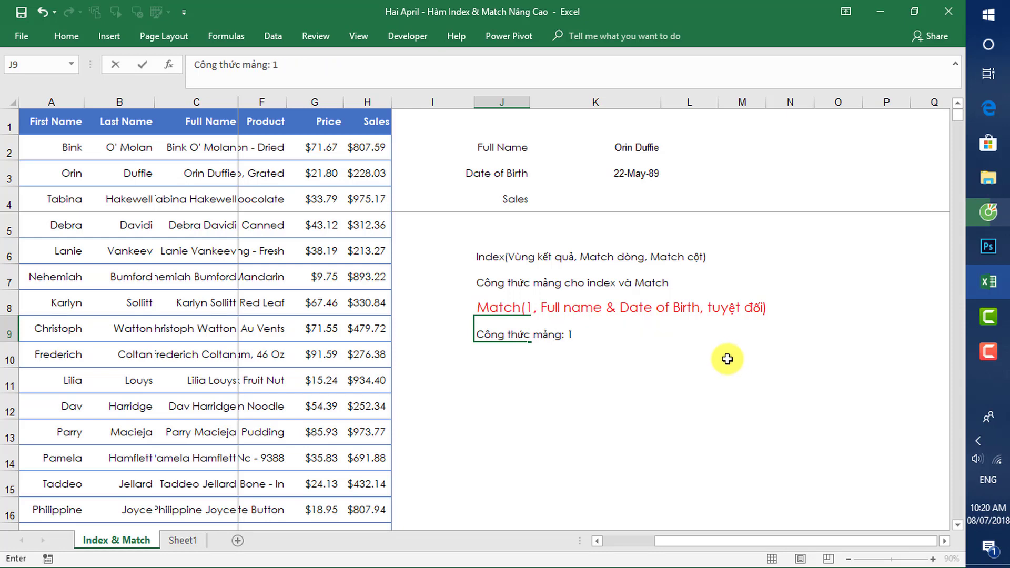
pyautogui.write(' tuongw un')
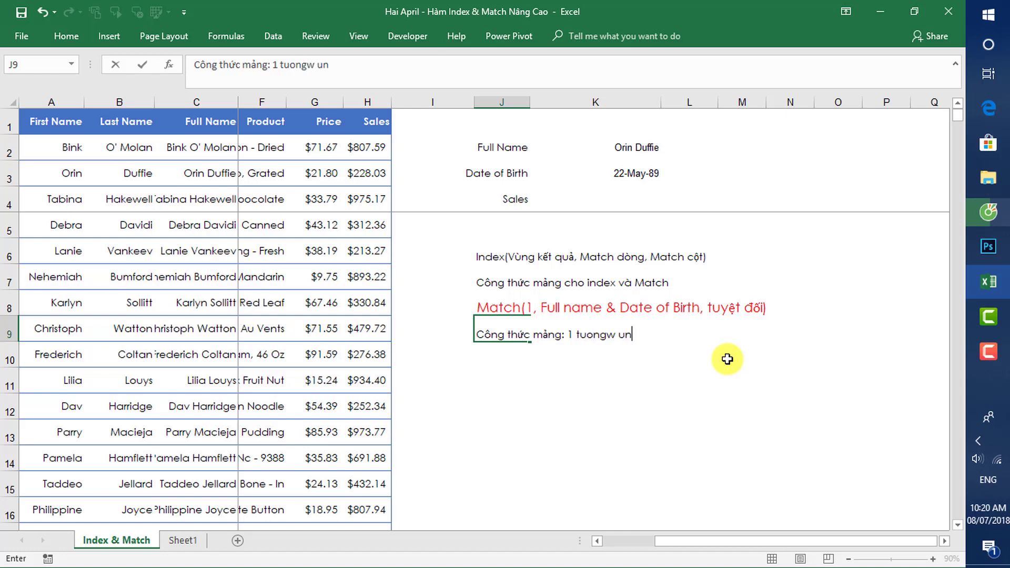
pyautogui.press('BackSpace')
pyautogui.press('BackSpace')
pyautogui.press('BackSpace')
pyautogui.press('BackSpace')
pyautogui.press('BackSpace')
pyautogui.press('BackSpace')
pyautogui.press('BackSpace')
pyautogui.press('BackSpace')
pyautogui.write('ương ứng vo')
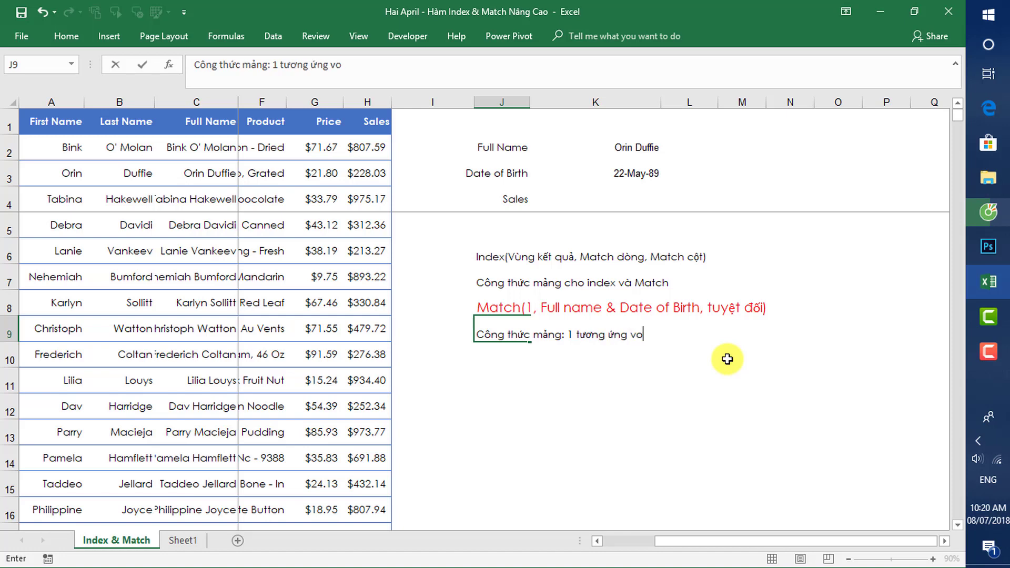
pyautogui.press('BackSpace')
pyautogui.write('ới true, 0 tương')
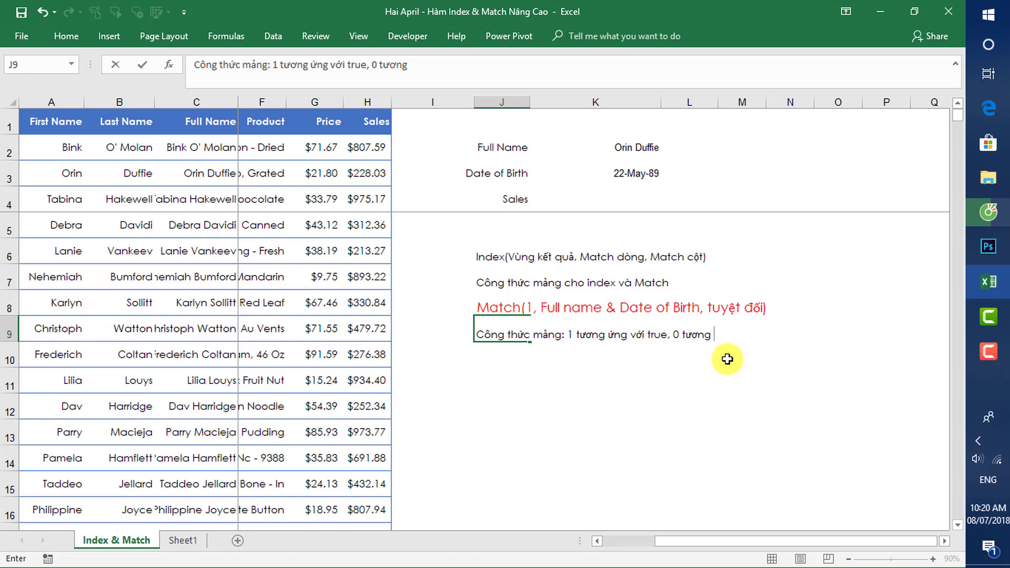
pyautogui.write(' ứng với fa')
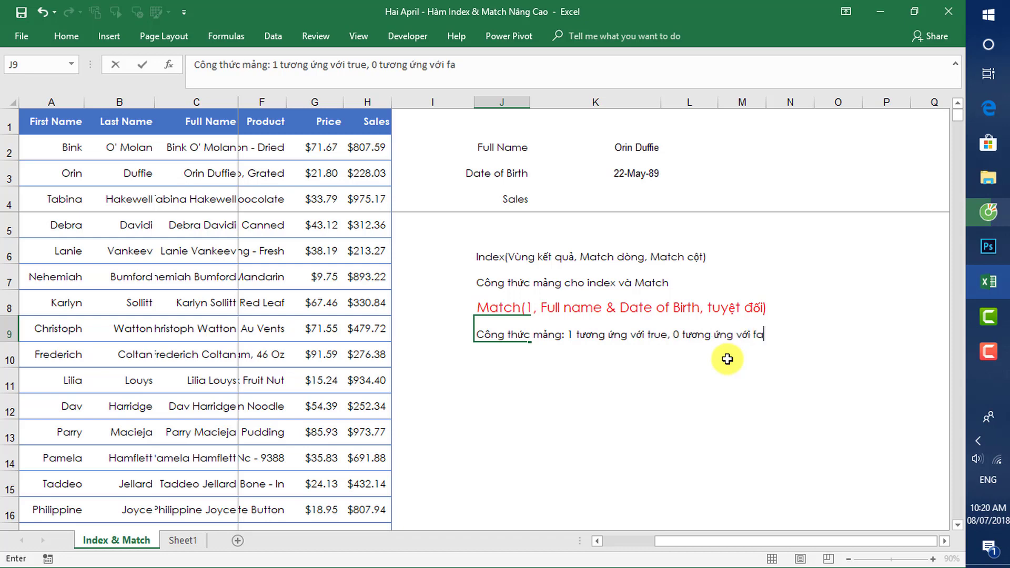
pyautogui.write('les')
pyautogui.press('Return')
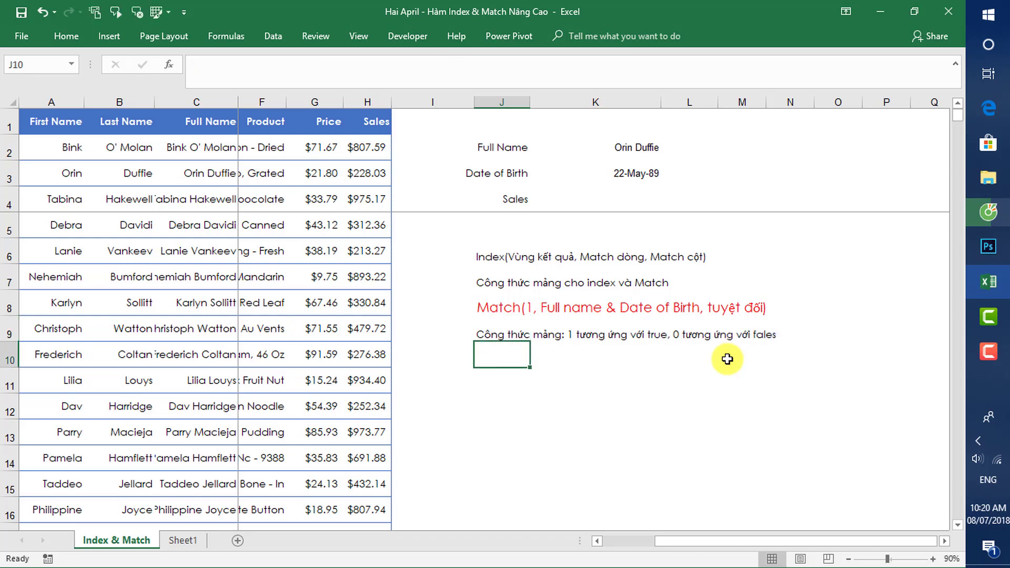
# Step: Replace the second argument of the Match note in J8, "Full name & Date of Birth", with "(Full name=K2)"
pyautogui.press('Up')
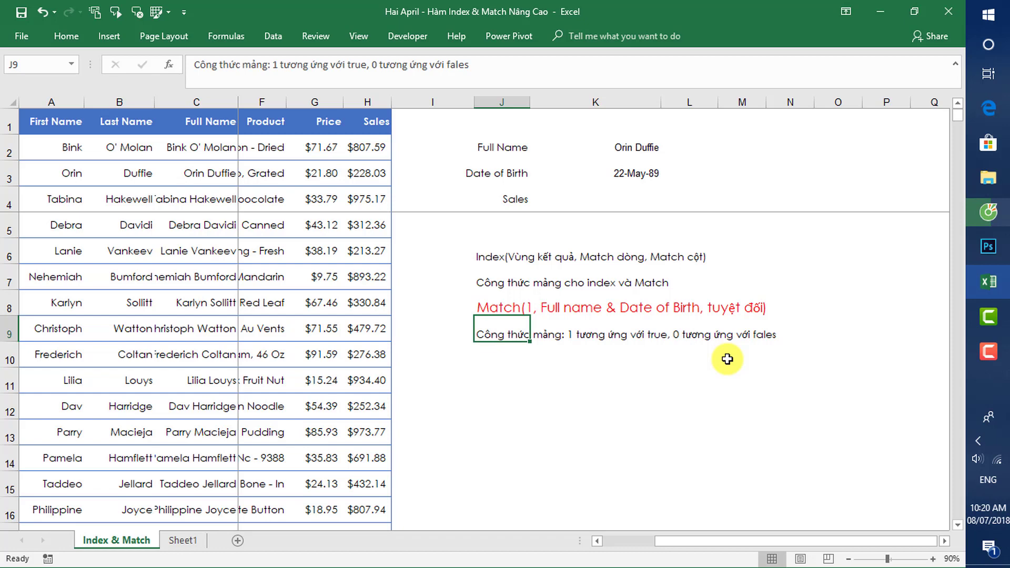
pyautogui.press('Up')
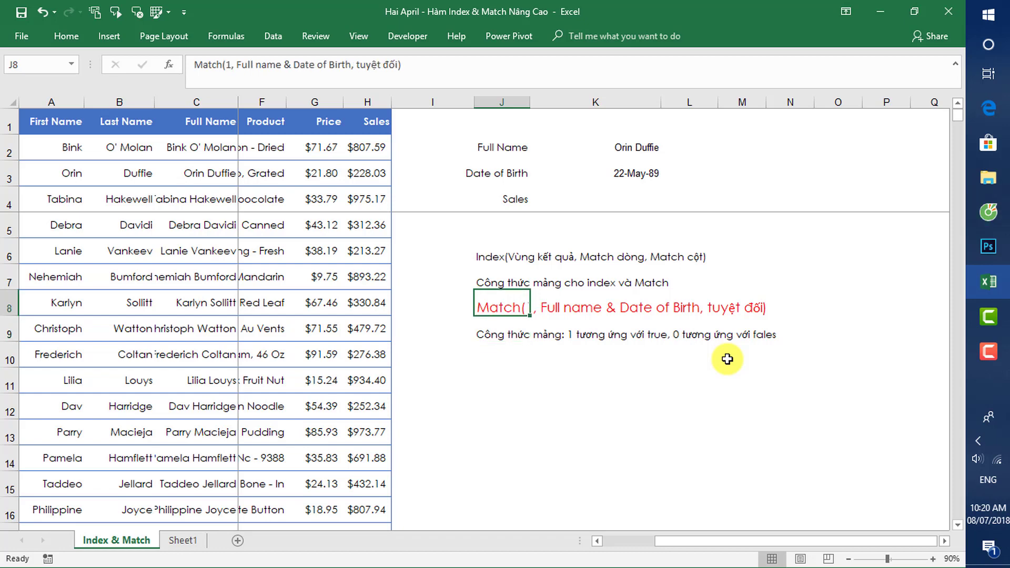
pyautogui.press('Right')
pyautogui.press('Right')
pyautogui.press('Left')
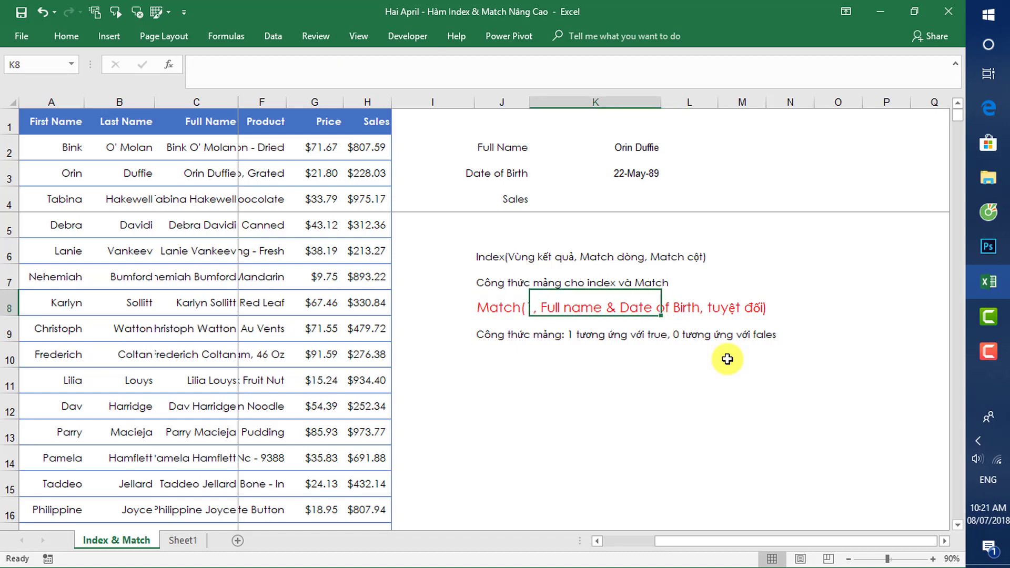
pyautogui.press('Left')
pyautogui.press('F2')
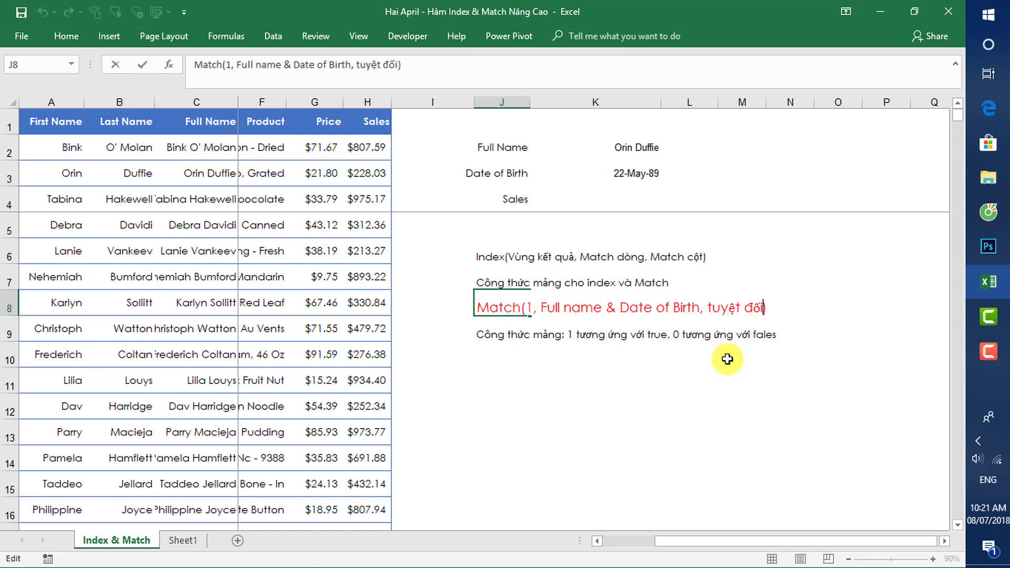
pyautogui.press('Left')
pyautogui.press('Left')
pyautogui.press('BackSpace')
pyautogui.press('BackSpace')
pyautogui.press('BackSpace')
pyautogui.press('BackSpace')
pyautogui.press('BackSpace')
pyautogui.press('BackSpace')
pyautogui.press('BackSpace')
pyautogui.press('BackSpace')
pyautogui.press('BackSpace')
pyautogui.press('BackSpace')
pyautogui.press('BackSpace')
pyautogui.press('BackSpace')
pyautogui.press('BackSpace')
pyautogui.press('BackSpace')
pyautogui.press('BackSpace')
pyautogui.press('BackSpace')
pyautogui.press('BackSpace')
pyautogui.press('BackSpace')
pyautogui.press('BackSpace')
pyautogui.press('BackSpace')
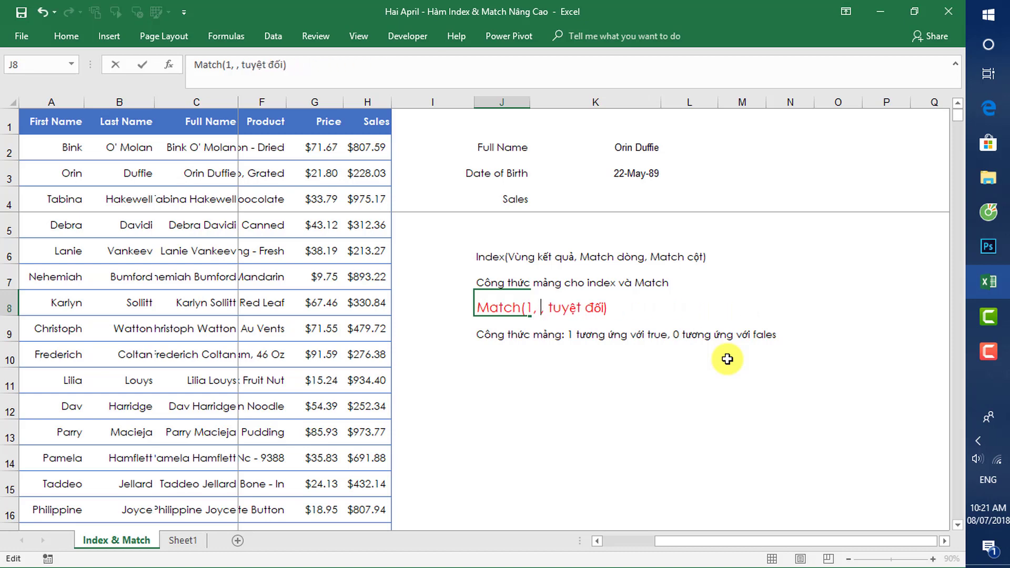
pyautogui.write('(')
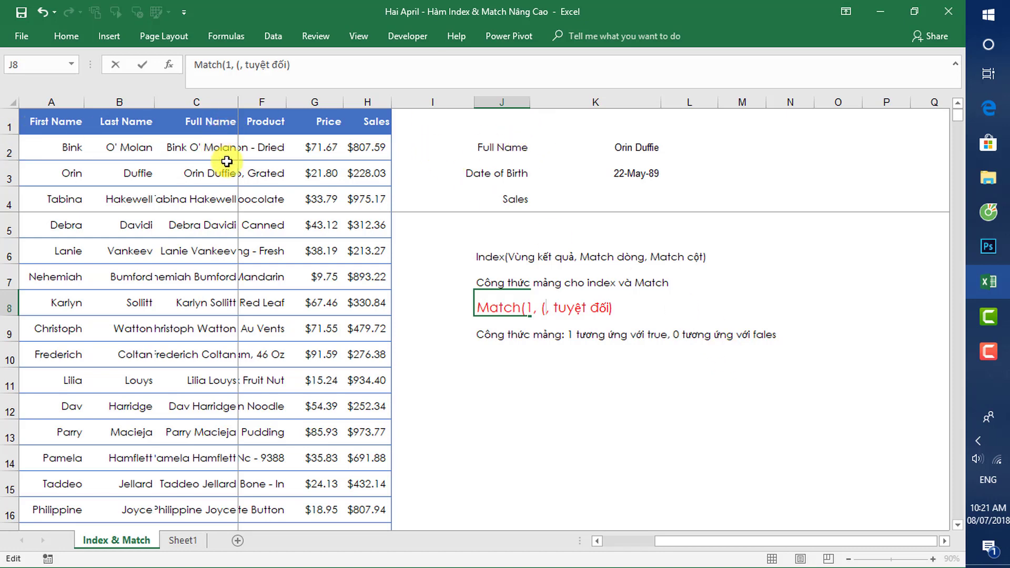
pyautogui.write('Full nam')
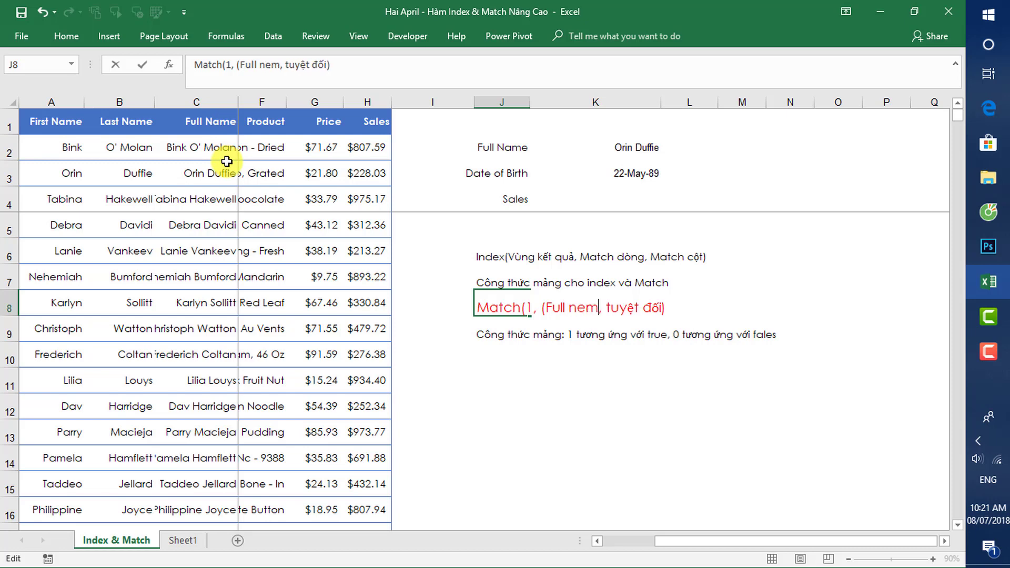
pyautogui.write('e=')
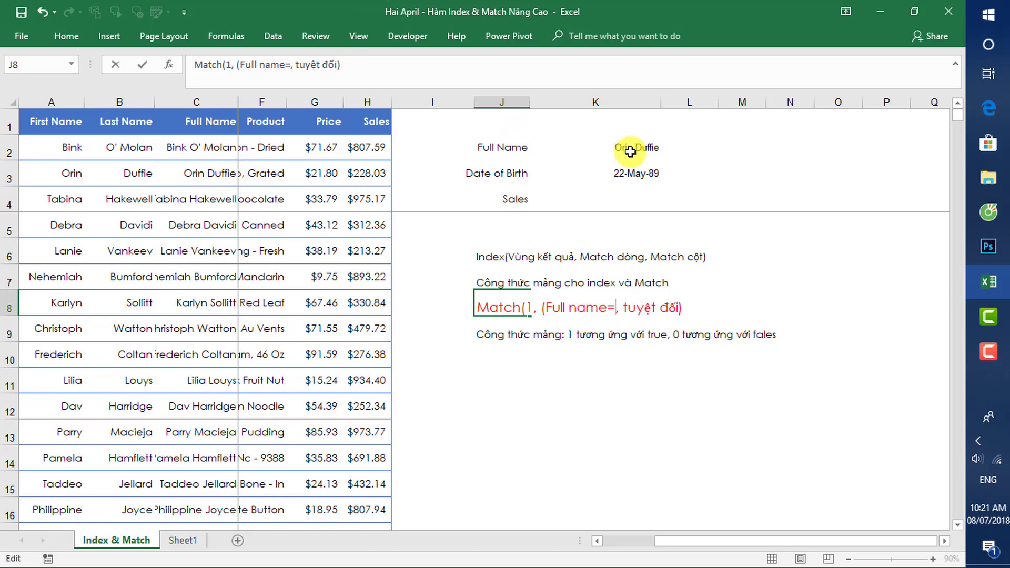
pyautogui.write('K')
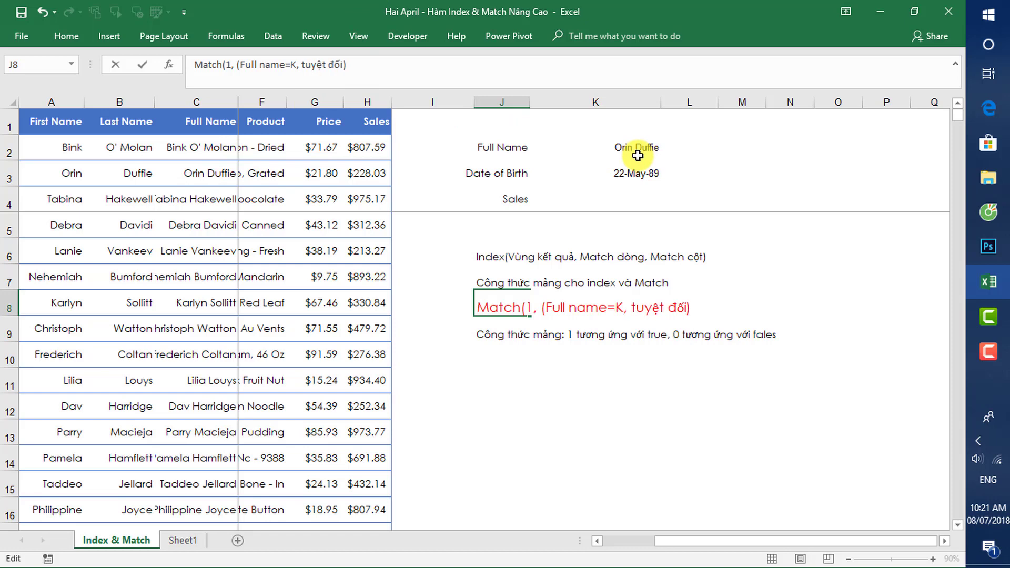
pyautogui.write('2)')
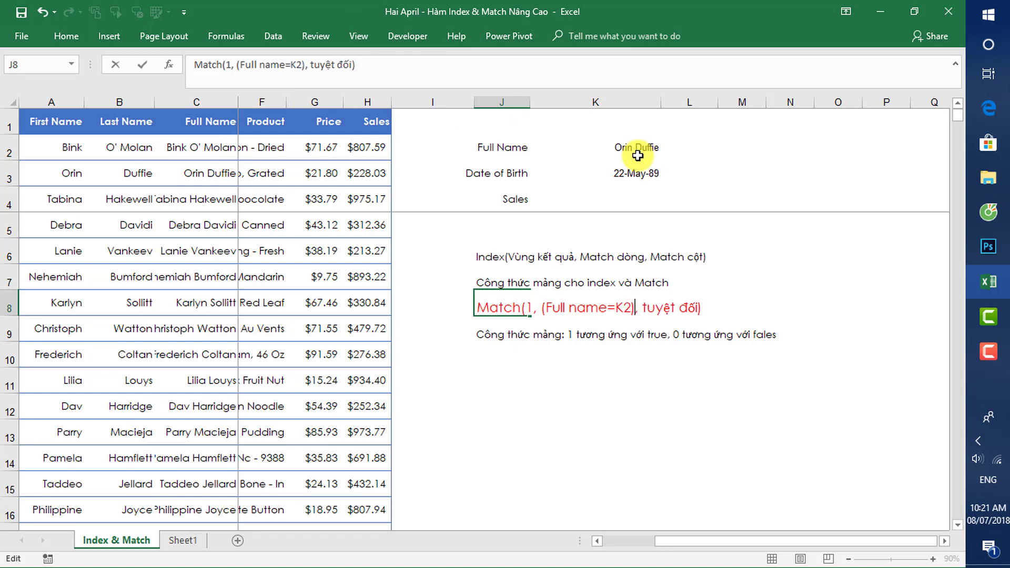
# Step: Extend the second argument of the J8 note with "*(Date of Birth=K3)" and commit the cell
pyautogui.write('*')
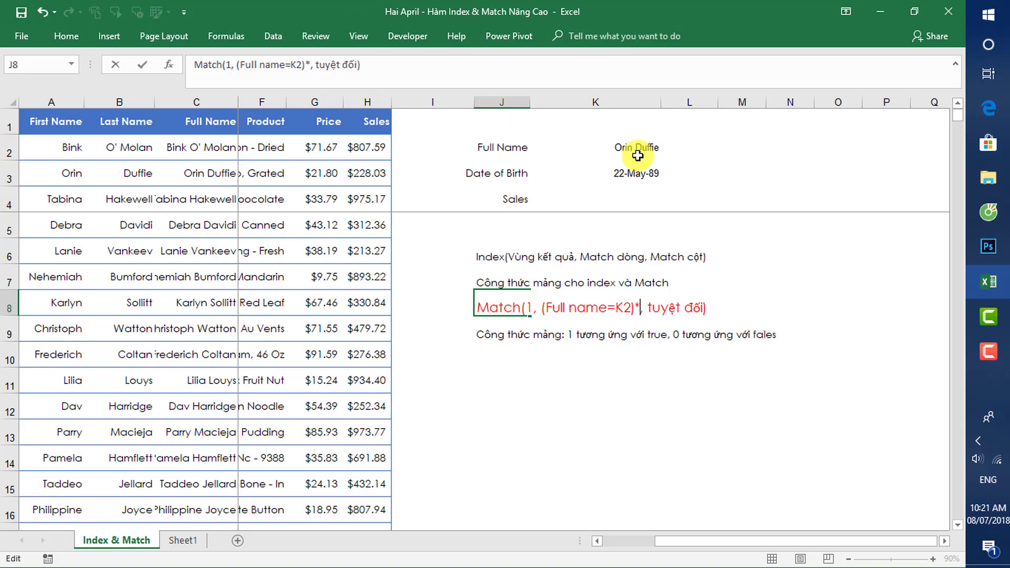
pyautogui.write('(')
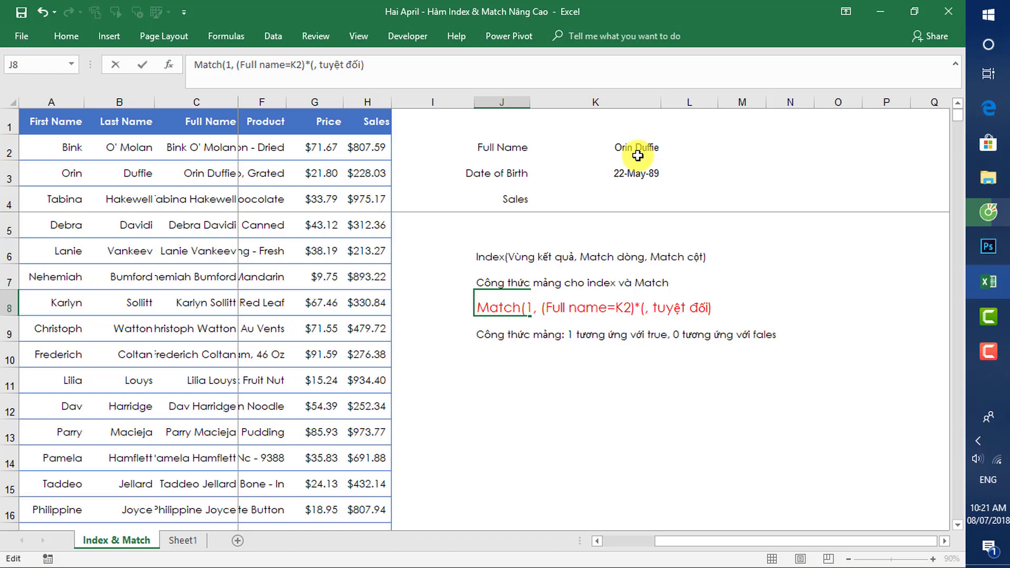
pyautogui.write('Date')
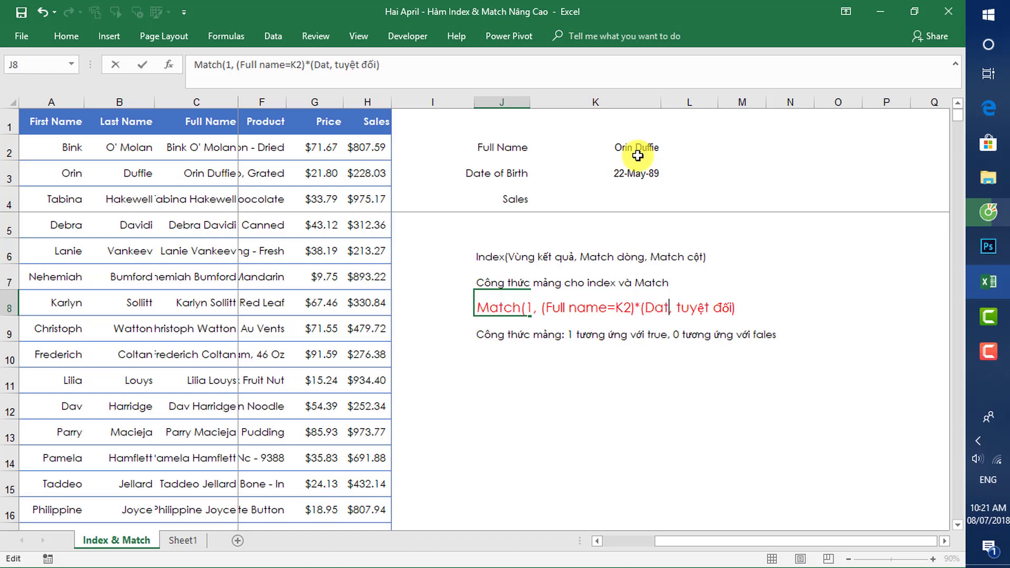
pyautogui.write(' of Birth')
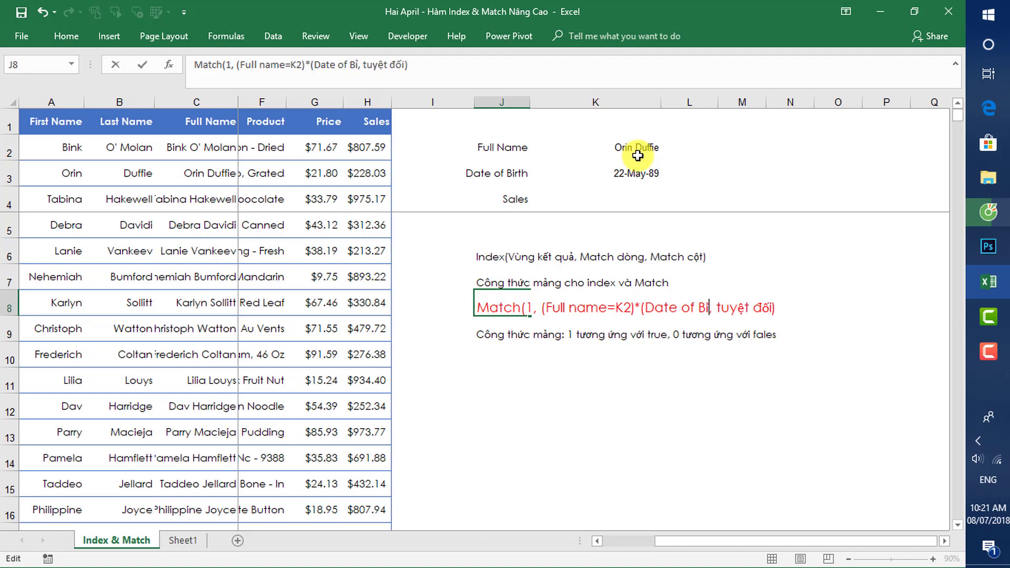
pyautogui.write('=')
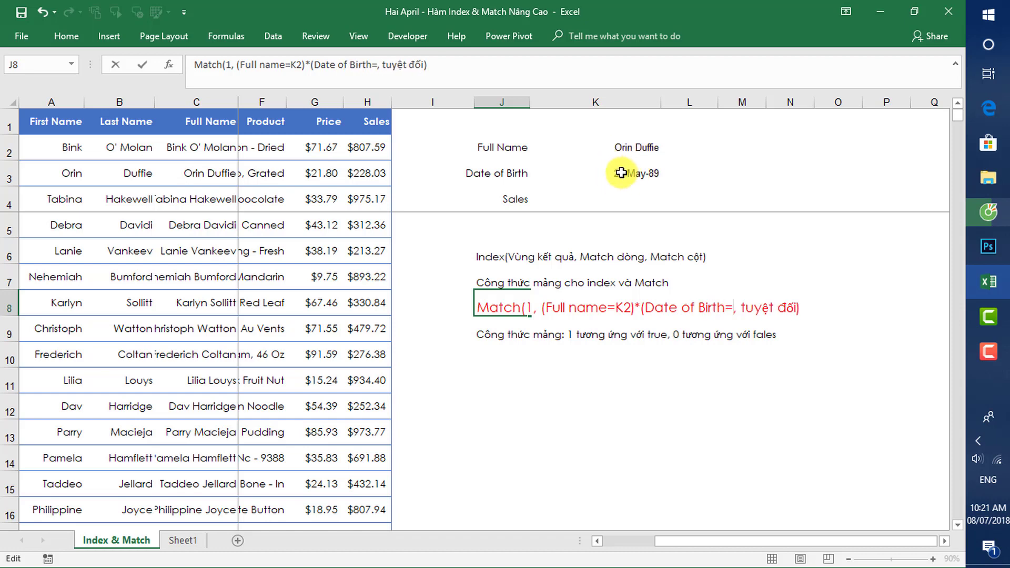
pyautogui.write('K3')
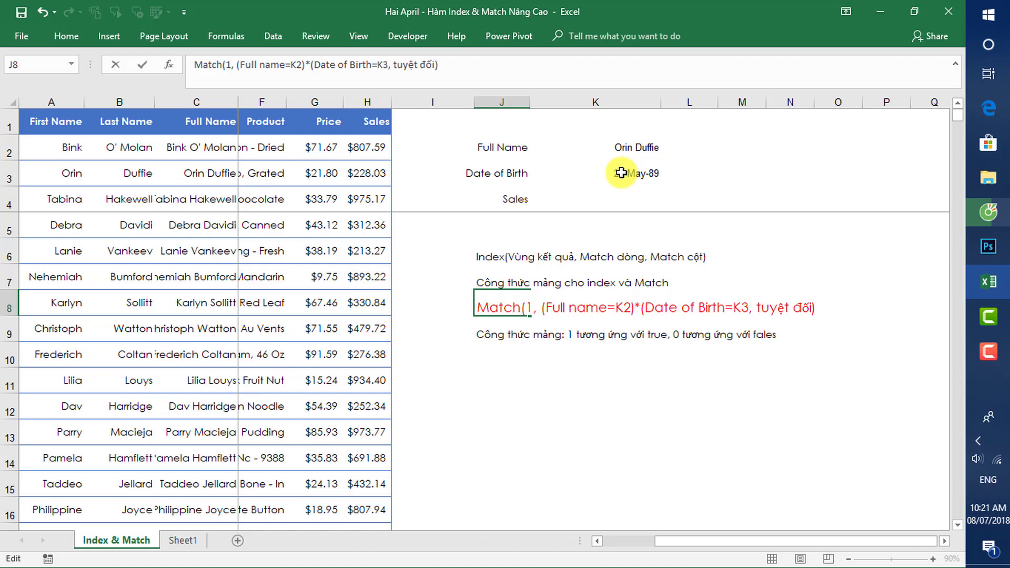
pyautogui.write(')')
pyautogui.press('Return')
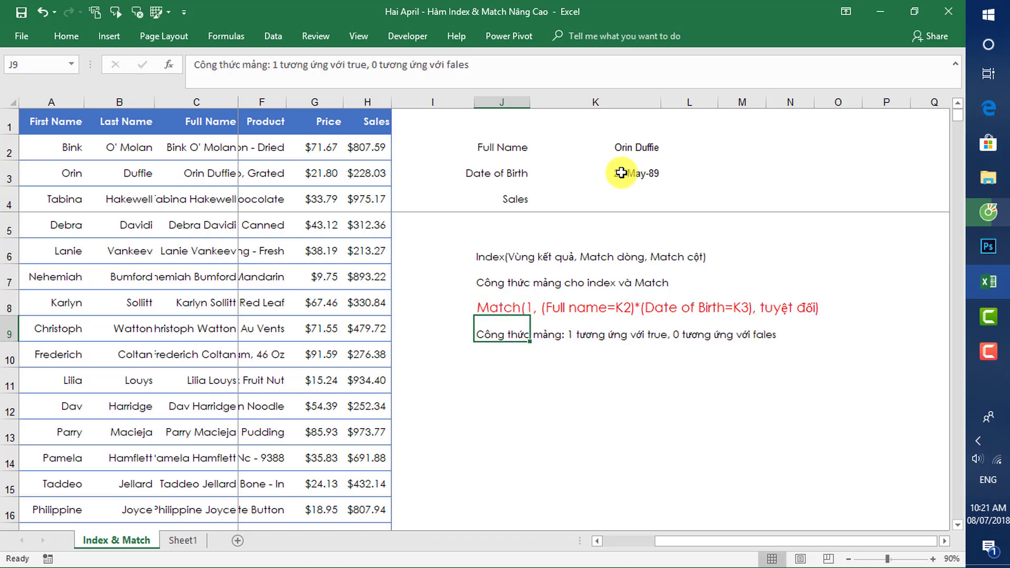
pyautogui.press('Up')
pyautogui.press('Right')
pyautogui.press('Right')
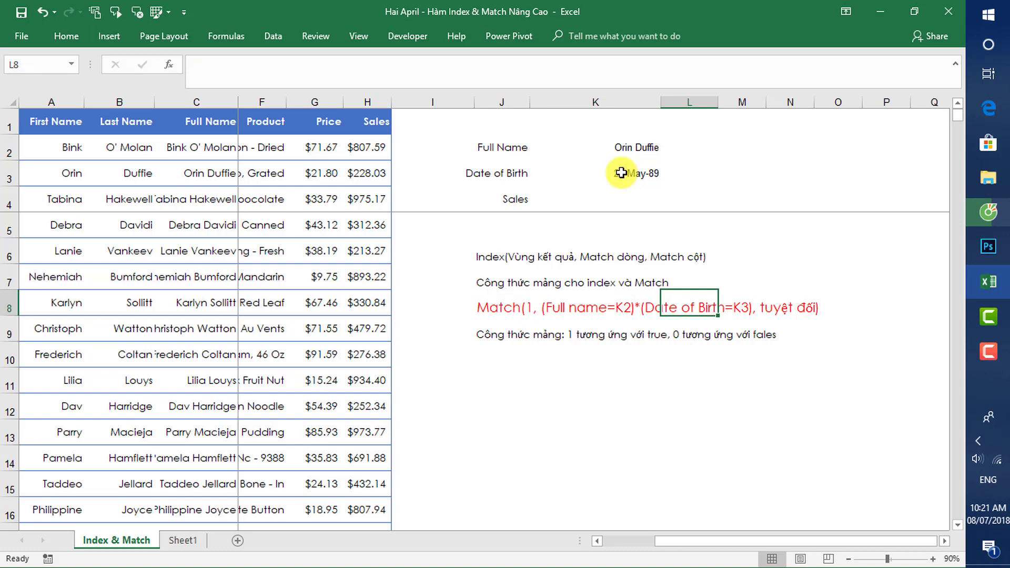
pyautogui.press('Down')
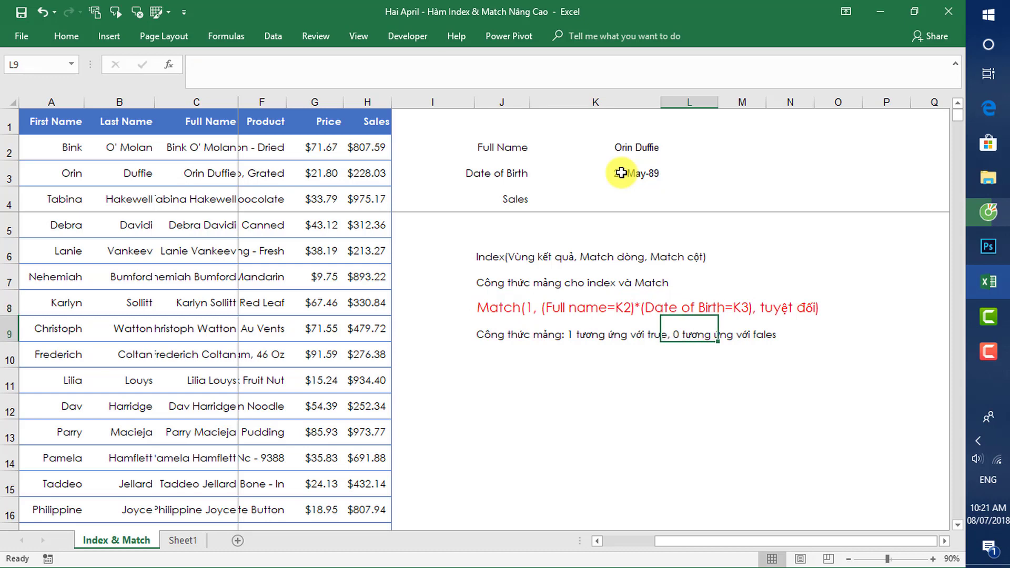
pyautogui.press('Down')
pyautogui.press('Left')
pyautogui.press('Left')
pyautogui.press('Up')
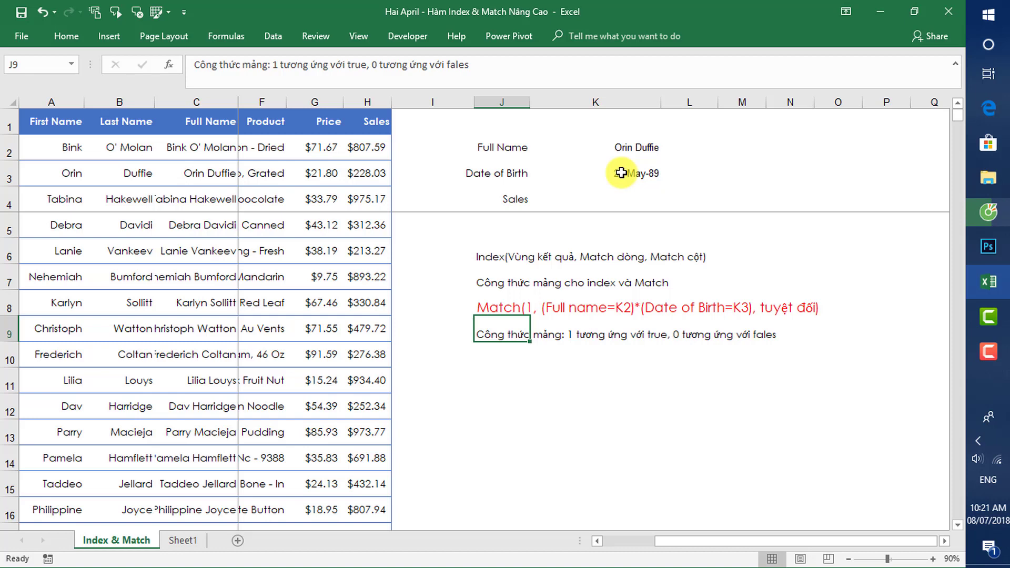
# Step: Enter the note "Index(Vùng kết quả=Cột Sales==> không dùng match cột" in J10
pyautogui.press('Down')
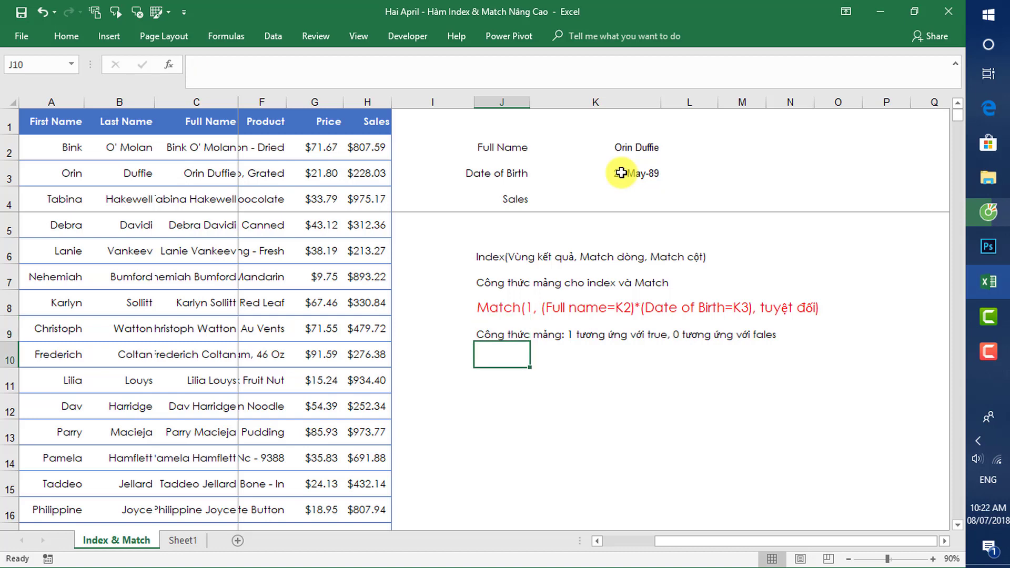
pyautogui.write('Index(')
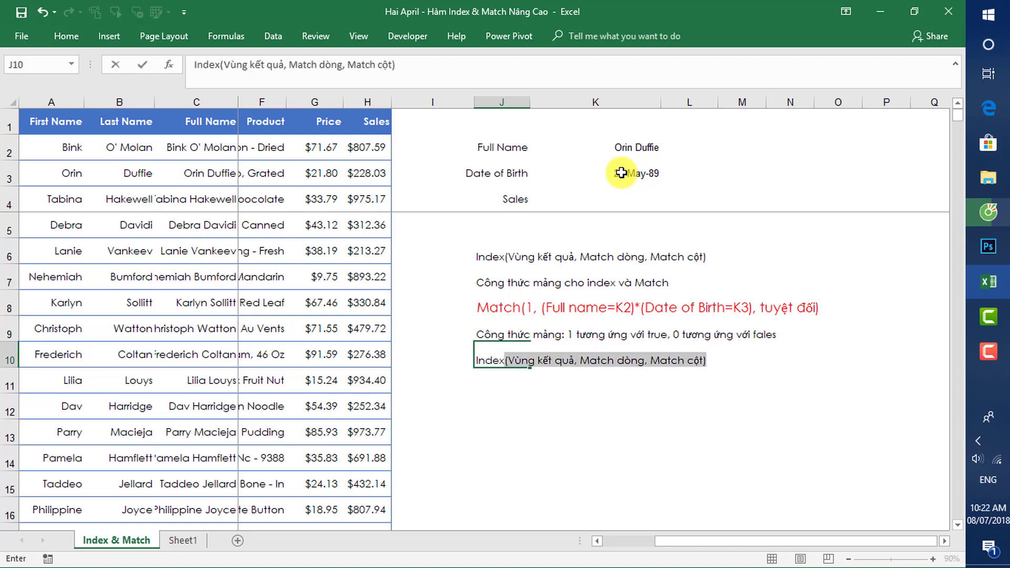
pyautogui.write('(')
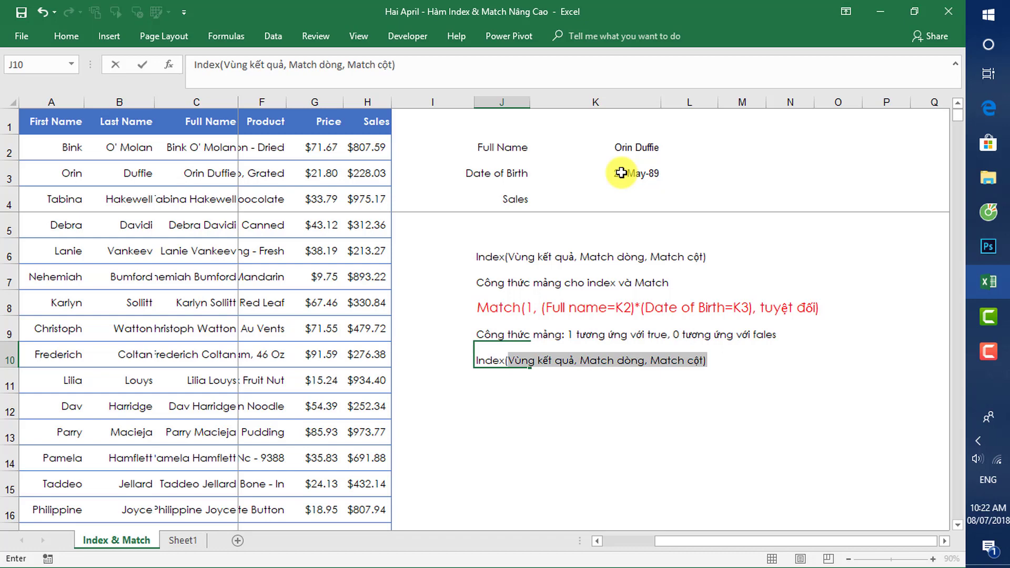
pyautogui.write('Vùng kết q')
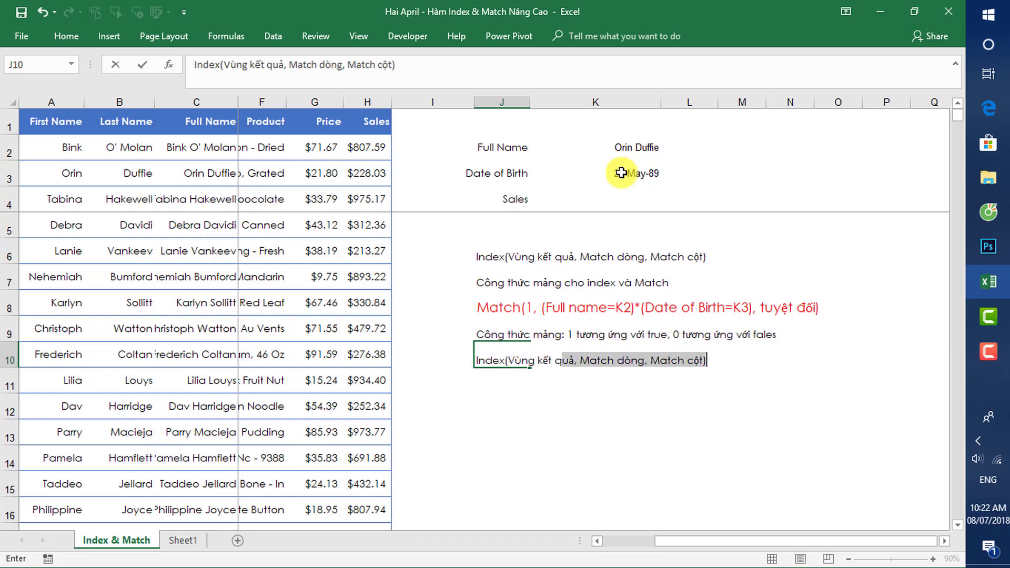
pyautogui.write('uả=Sale')
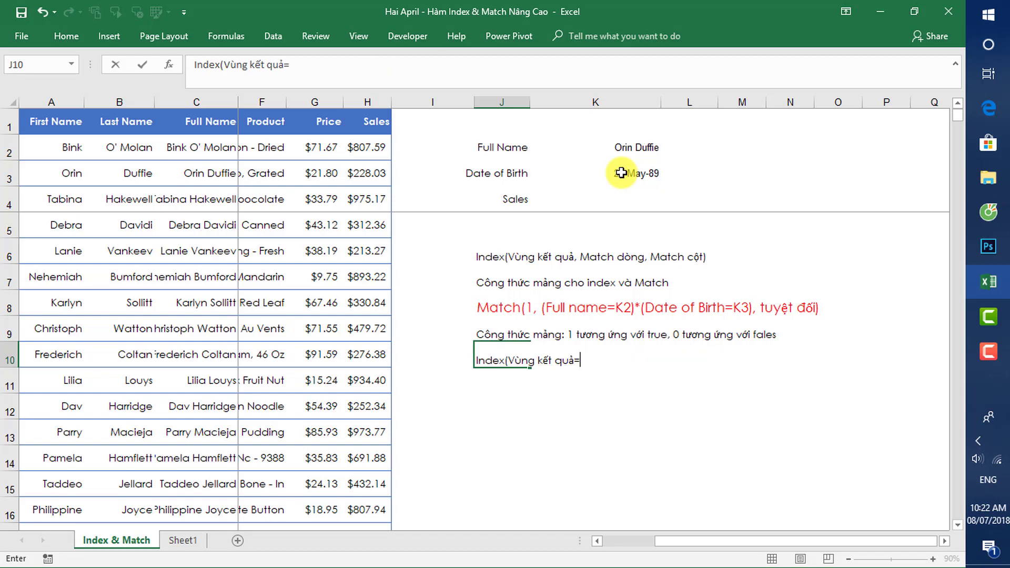
pyautogui.press('BackSpace')
pyautogui.press('BackSpace')
pyautogui.press('BackSpace')
pyautogui.press('BackSpace')
pyautogui.write('Côt')
pyautogui.write('j Sales')
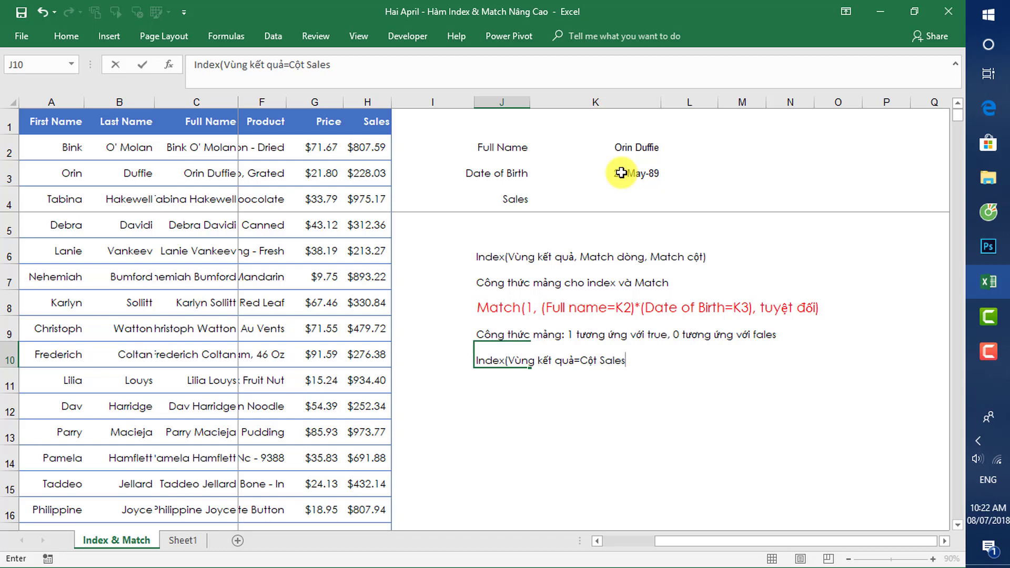
pyautogui.write('==> không dung')
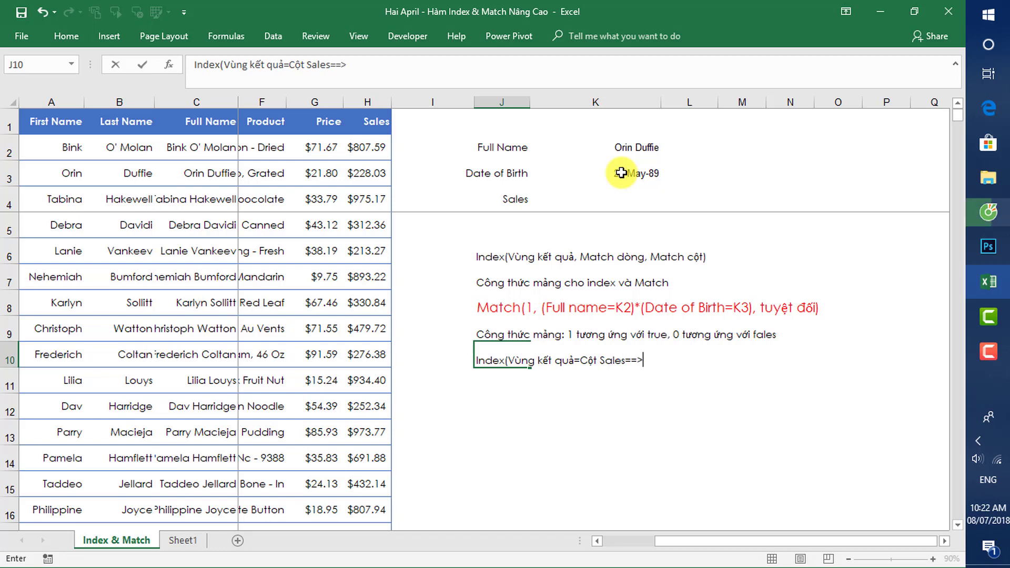
pyautogui.write('f match cootj')
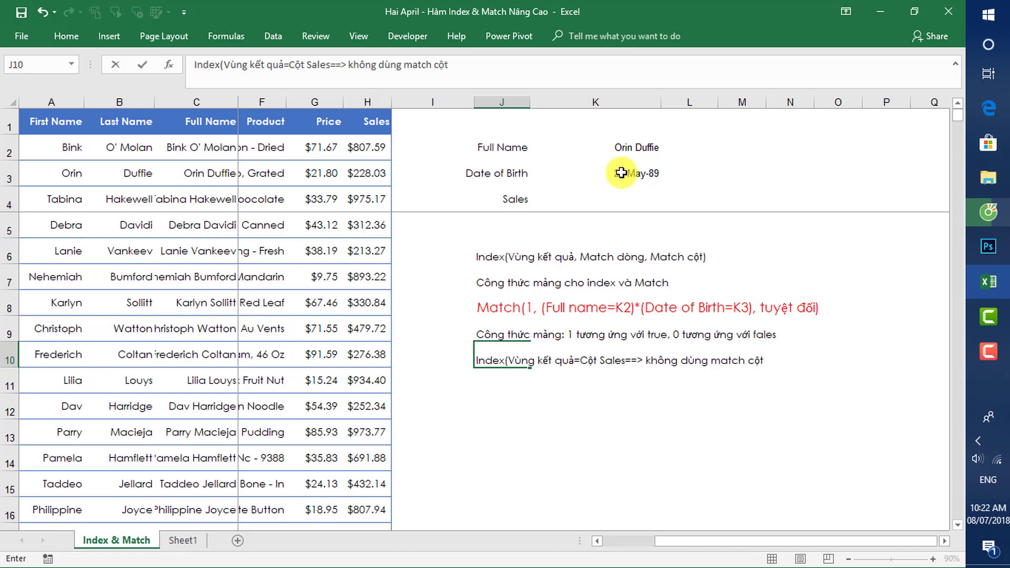
pyautogui.press('Return')
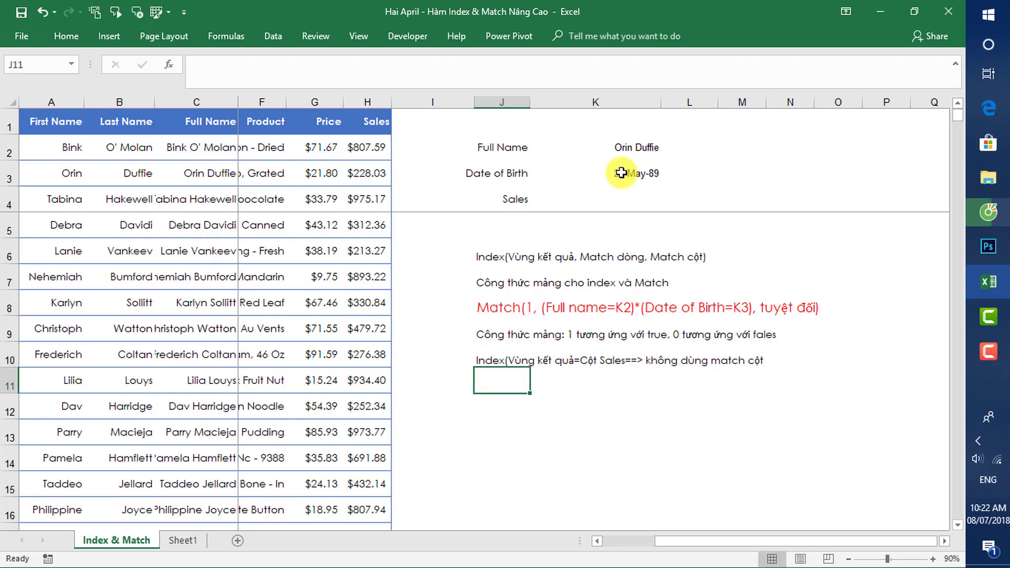
# Step: Repeat the J10 note in J11 and replace its "Cột Sales" with "Full bảng"
pyautogui.hotkey('ctrl', "'")
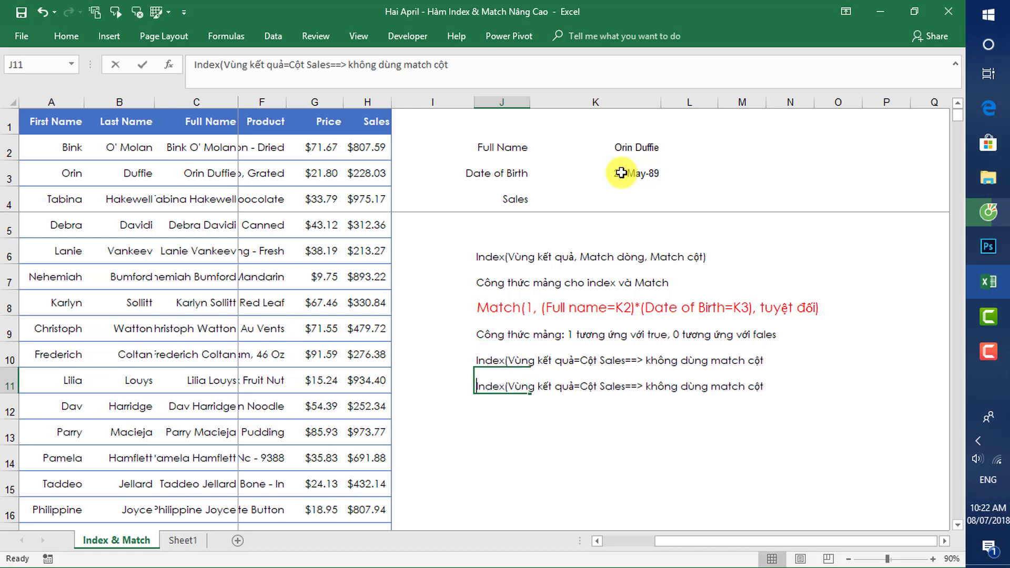
pyautogui.press('Right')
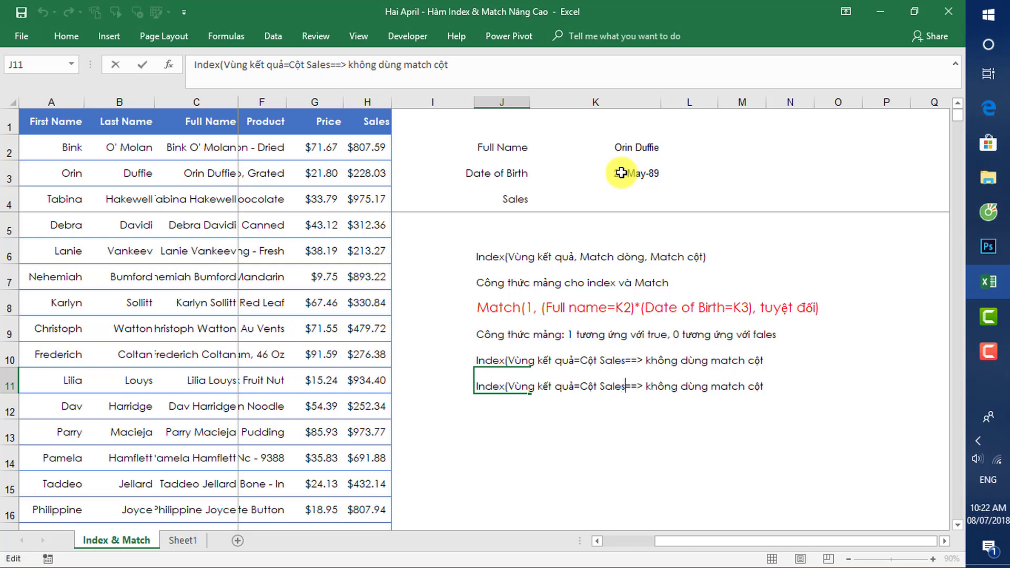
pyautogui.press('BackSpace')
pyautogui.press('BackSpace')
pyautogui.press('BackSpace')
pyautogui.press('BackSpace')
pyautogui.press('BackSpace')
pyautogui.press('BackSpace')
pyautogui.press('BackSpace')
pyautogui.press('BackSpace')
pyautogui.press('BackSpace')
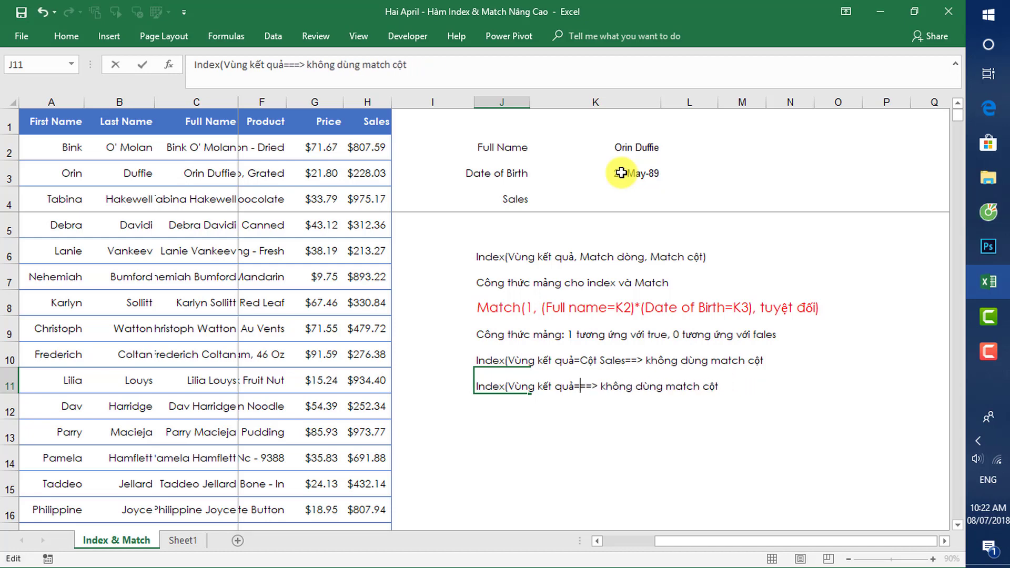
pyautogui.write('Full ')
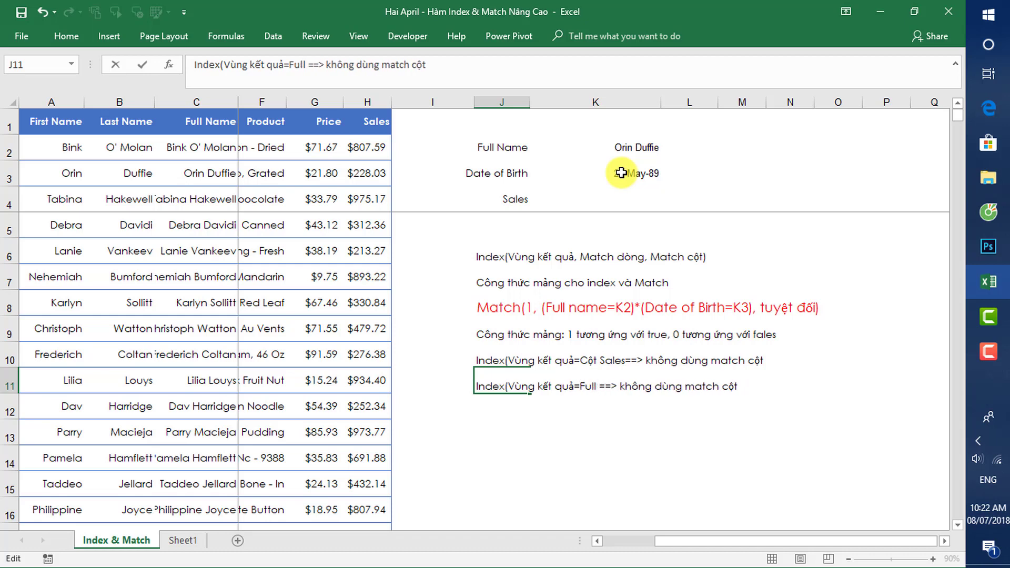
pyautogui.write('bảng')
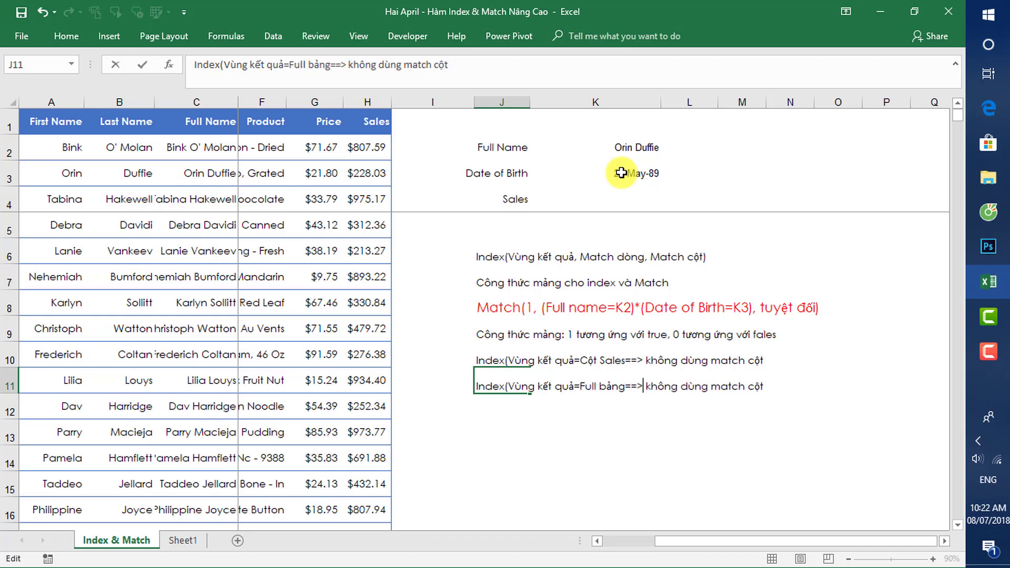
# Step: Remove the word "không" from the J11 note so it reads "dùng match cột"
pyautogui.hotkey('shift', 'Right')
pyautogui.hotkey('shift', 'Right')
pyautogui.hotkey('shift', 'Right')
pyautogui.hotkey('shift', 'Right')
pyautogui.hotkey('shift', 'Right')
pyautogui.hotkey('shift', 'Right')
pyautogui.hotkey('shift', 'Right')
pyautogui.hotkey('shift', 'Right')
pyautogui.hotkey('shift', 'Right')
pyautogui.hotkey('shift', 'Right')
pyautogui.hotkey('shift', 'Right')
pyautogui.hotkey('shift', 'Right')
pyautogui.hotkey('shift', 'Left')
pyautogui.hotkey('shift', 'Left')
pyautogui.hotkey('shift', 'Left')
pyautogui.hotkey('shift', 'Left')
pyautogui.hotkey('shift', 'Left')
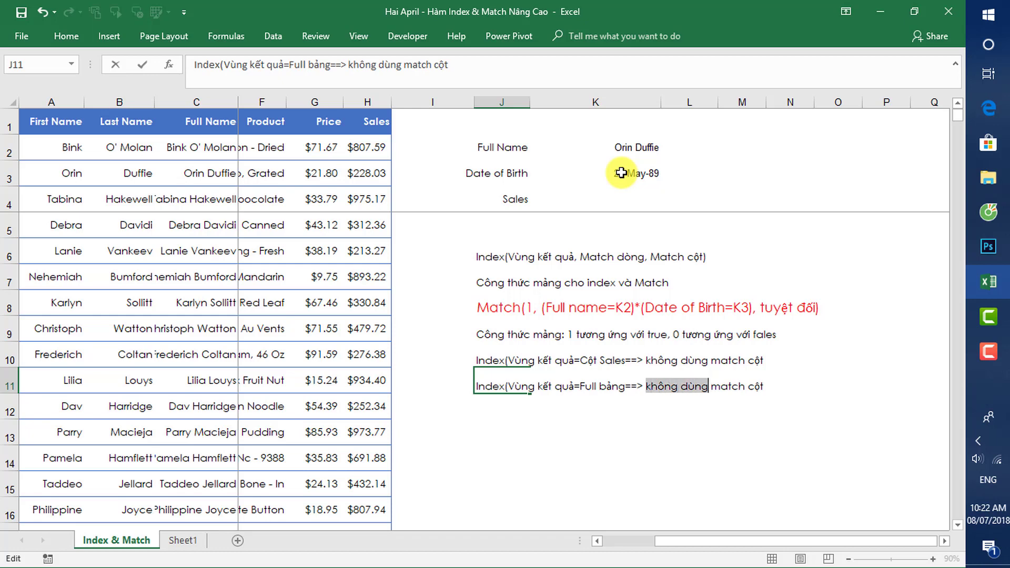
pyautogui.hotkey('shift', 'Left')
pyautogui.press('Delete')
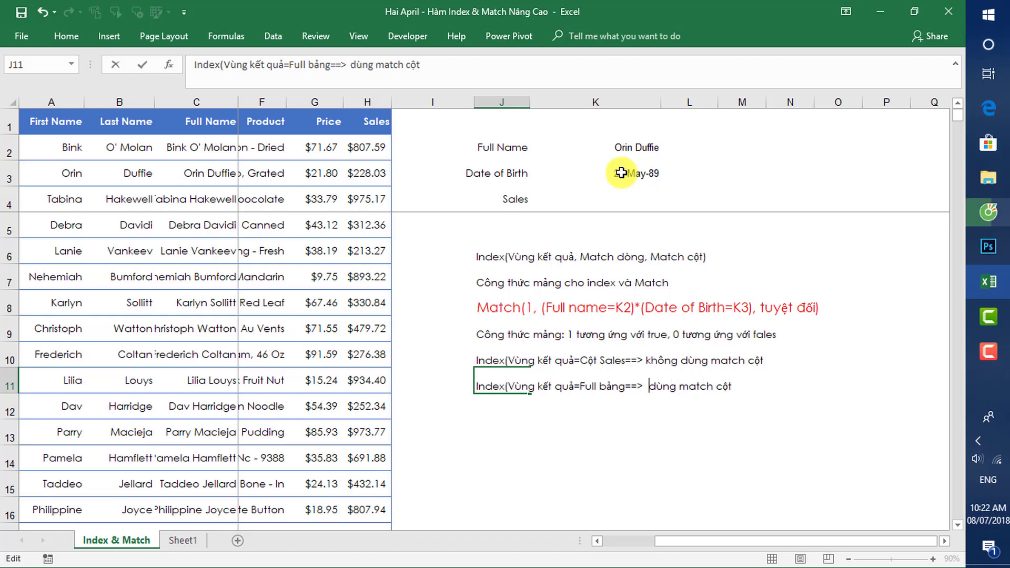
pyautogui.press('BackSpace')
# Step: Append "= Số thứ tự của cột" to the end of the J11 note and commit the cell
pyautogui.press('Right')
pyautogui.press('Right')
pyautogui.press('Right')
pyautogui.press('Right')
pyautogui.press('Right')
pyautogui.press('Right')
pyautogui.press('Right')
pyautogui.press('Right')
pyautogui.press('Right')
pyautogui.press('Right')
pyautogui.press('Right')
pyautogui.press('Right')
pyautogui.press('Right')
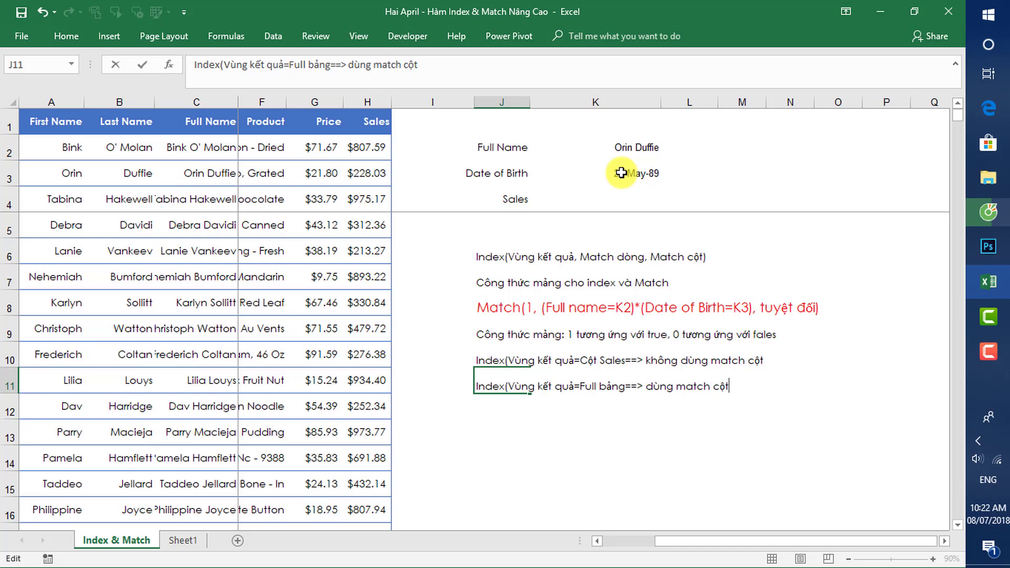
pyautogui.write('= ')
pyautogui.write('Số thu')
pyautogui.write('ws t')
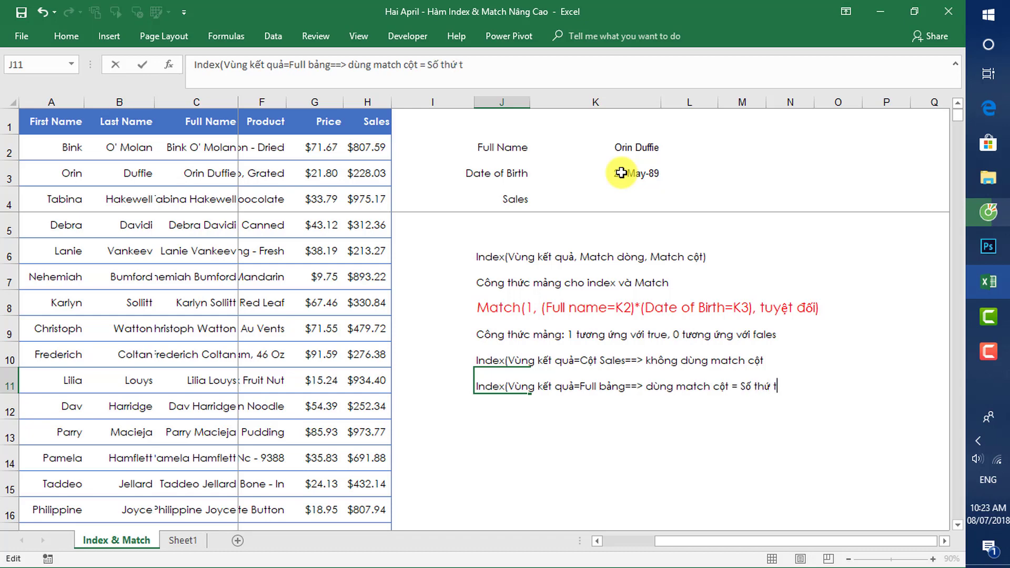
pyautogui.write('ự của cột')
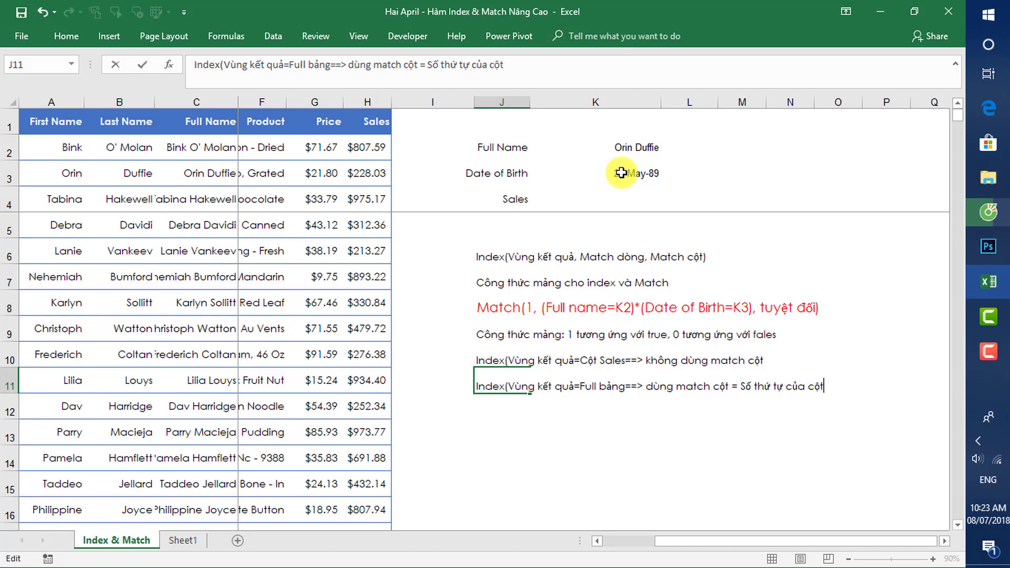
pyautogui.press('Return')
pyautogui.press('Up')
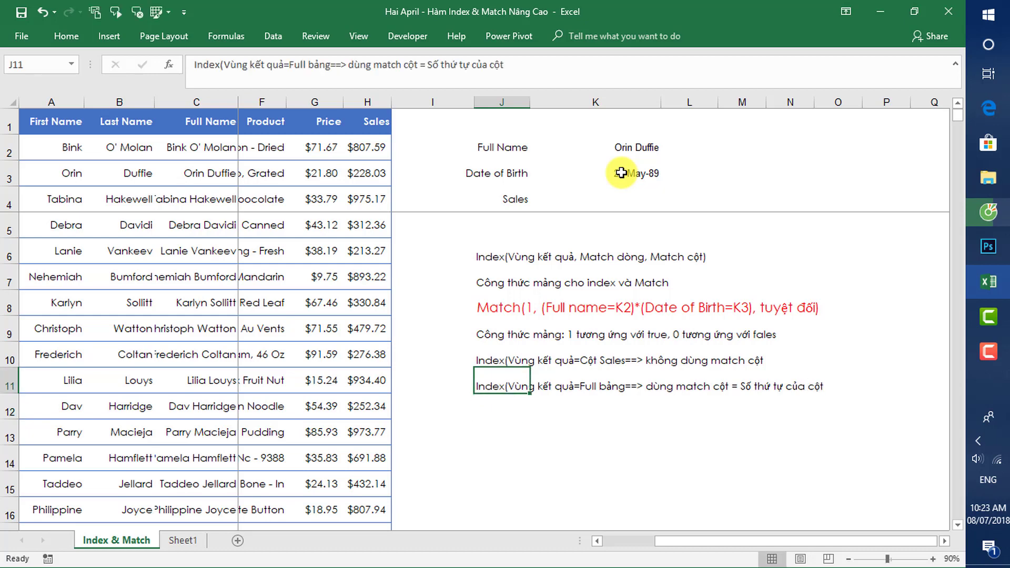
# Step: Set the font size of the note in J11 to 15
pyautogui.press('alt')
pyautogui.press('h')
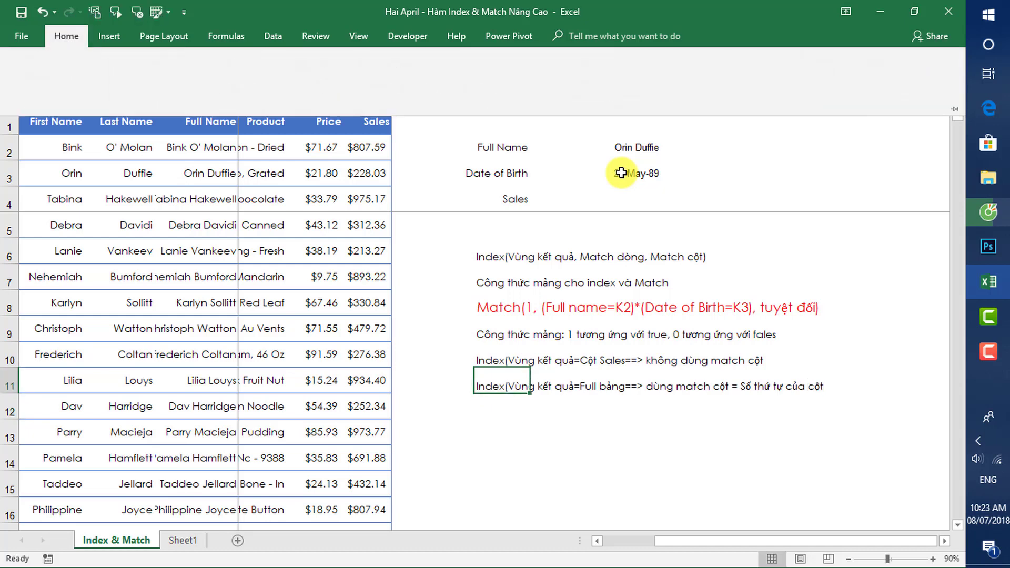
pyautogui.write('fs')
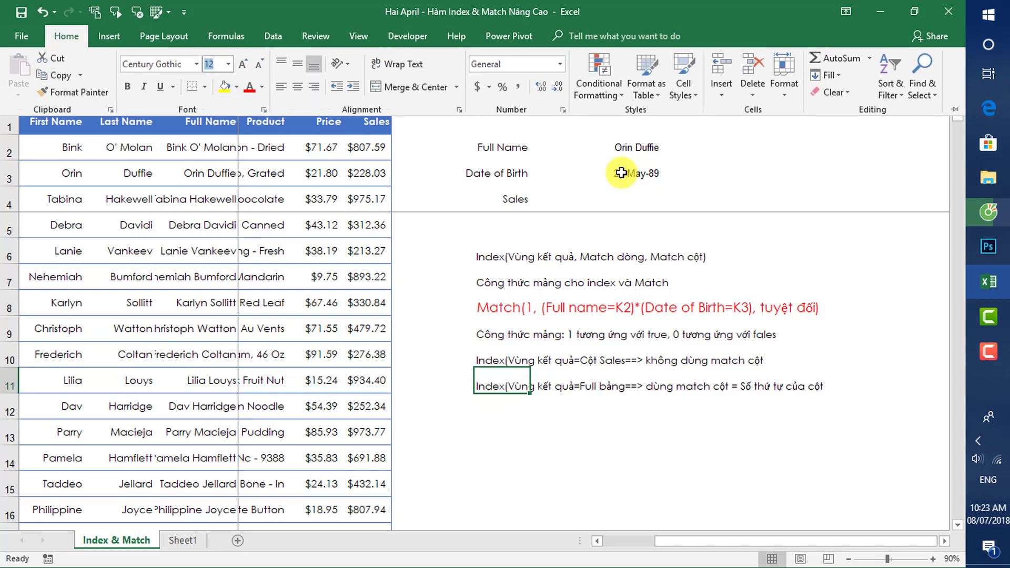
pyautogui.write('15')
pyautogui.press('Return')
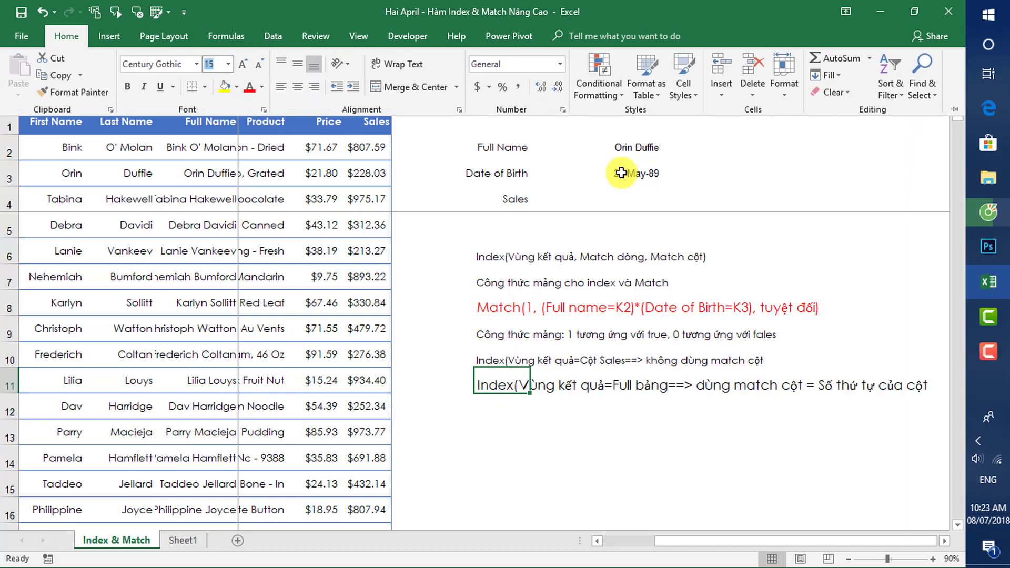
pyautogui.hotkey('alt', 'Down')
pyautogui.press('Escape')
pyautogui.hotkey('alt', 'Down')
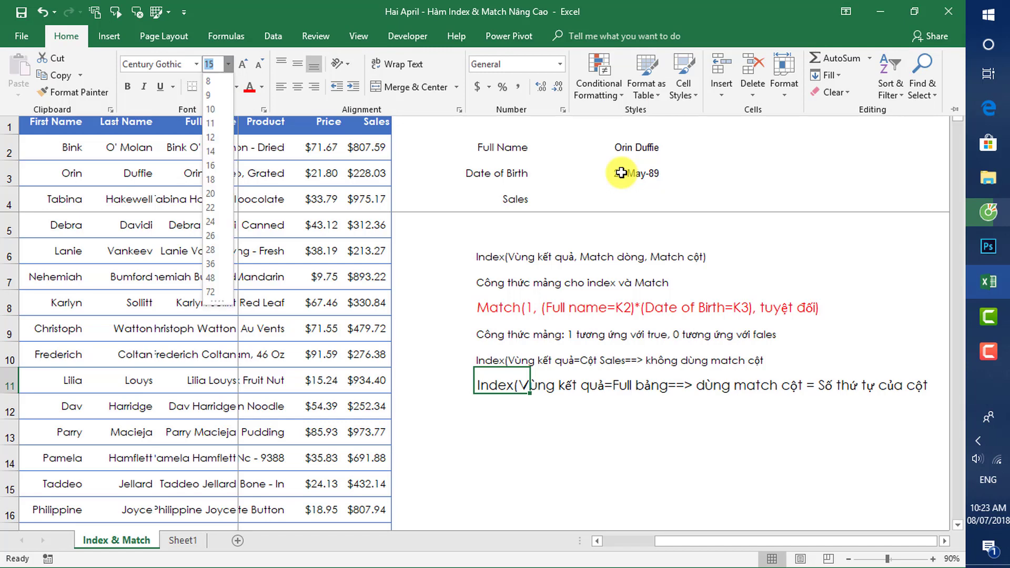
pyautogui.press('Escape')
pyautogui.hotkey('alt', 'Down')
pyautogui.press('Escape')
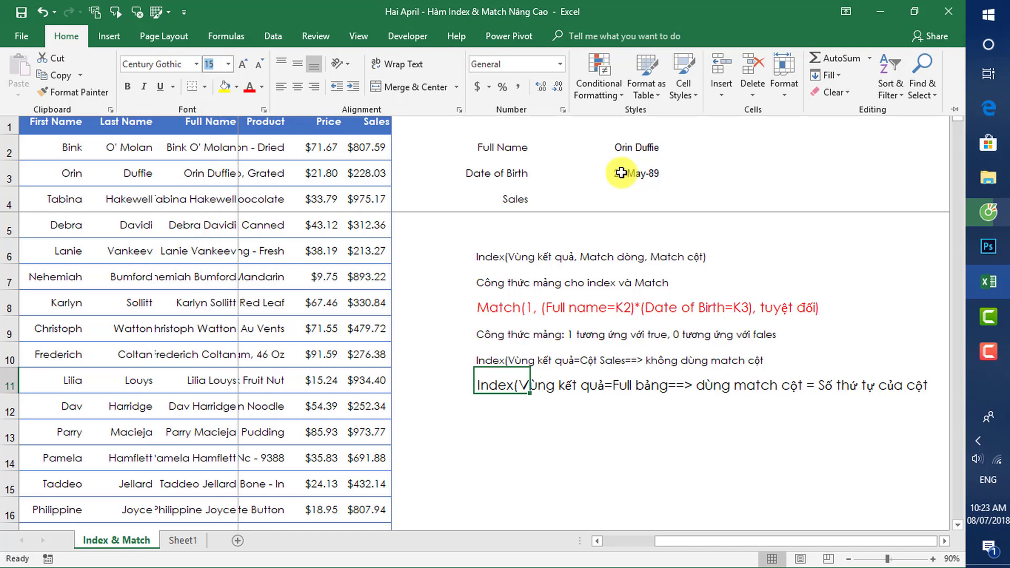
# Step: Apply the red font color to the note in J11
pyautogui.press('Tab')
pyautogui.press('Tab')
pyautogui.press('Tab')
pyautogui.press('Tab')
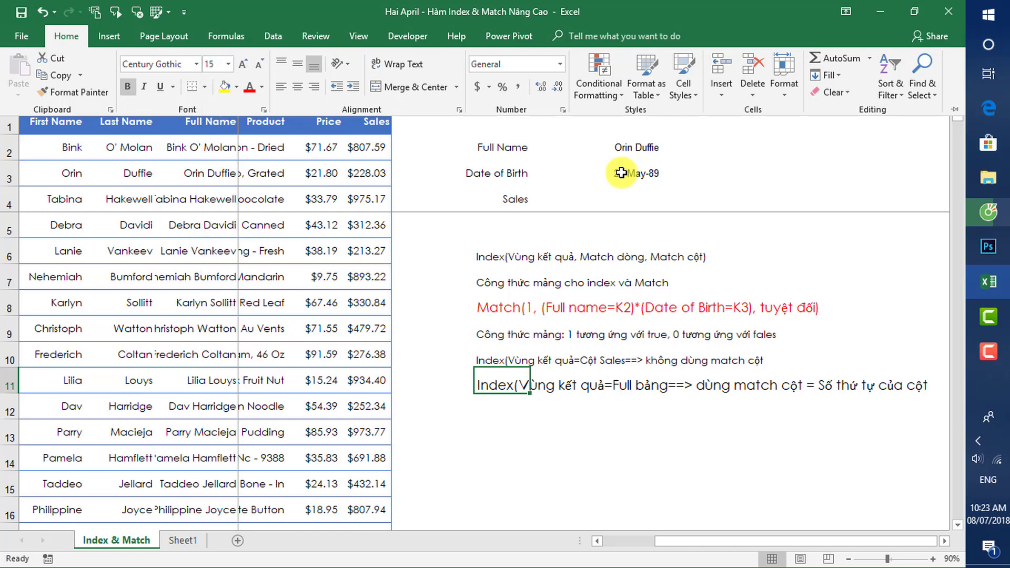
pyautogui.press('Tab')
pyautogui.press('Tab')
pyautogui.press('Tab')
pyautogui.press('Tab')
pyautogui.press('Return')
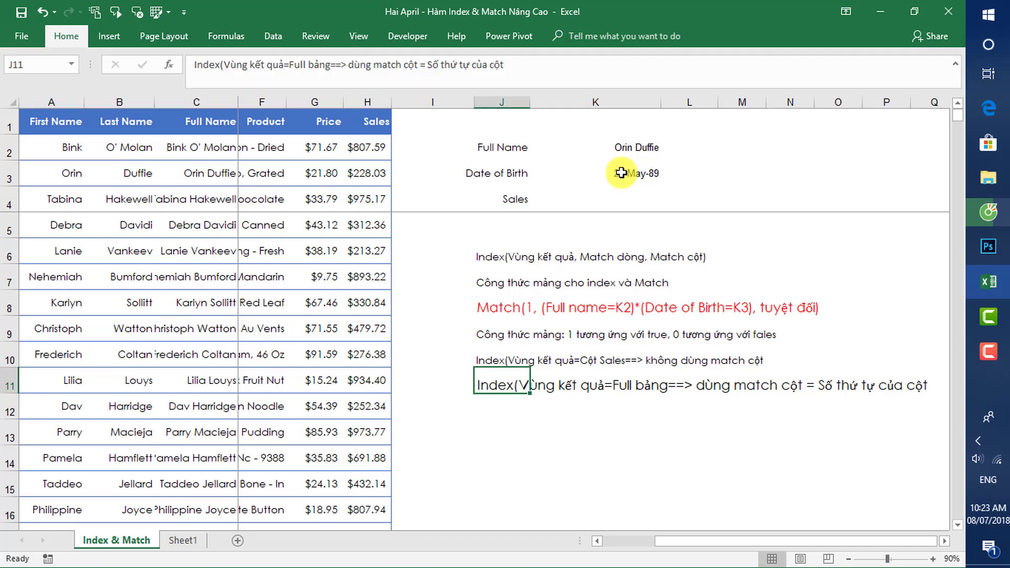
# Step: Begin an INDEX formula in cell K4, the Sales result cell
pyautogui.press('Up')
pyautogui.press('Up')
pyautogui.press('Up')
pyautogui.press('Up')
pyautogui.press('Up')
pyautogui.press('Up')
pyautogui.press('Up')
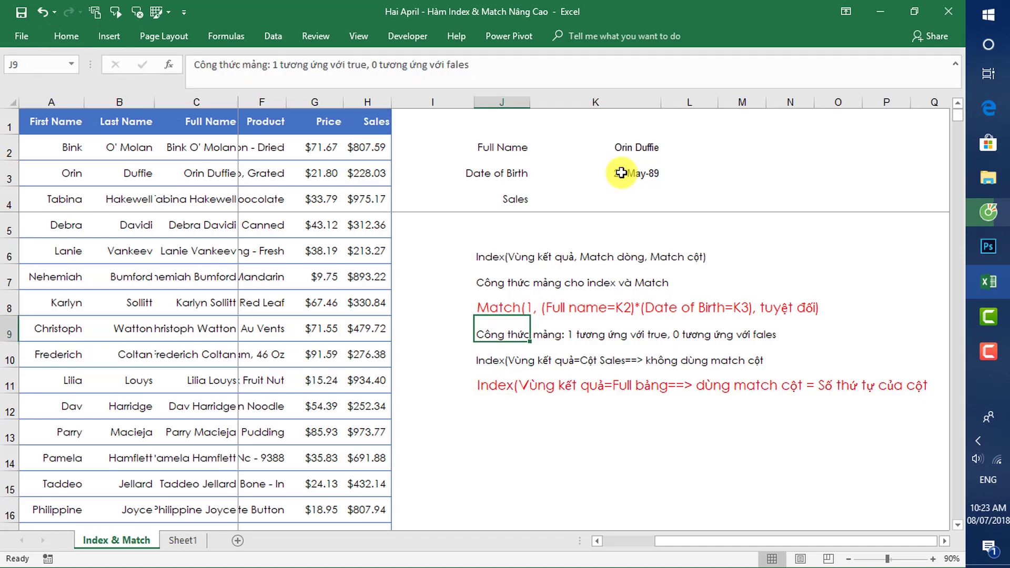
pyautogui.press('Right')
pyautogui.press('Right')
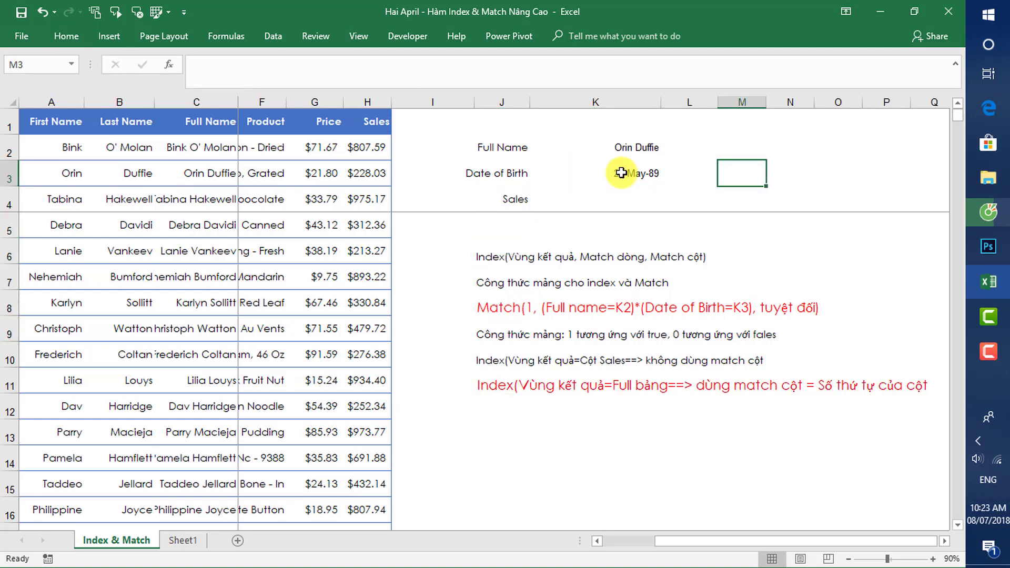
pyautogui.press('Down')
pyautogui.press('Left')
pyautogui.press('Left')
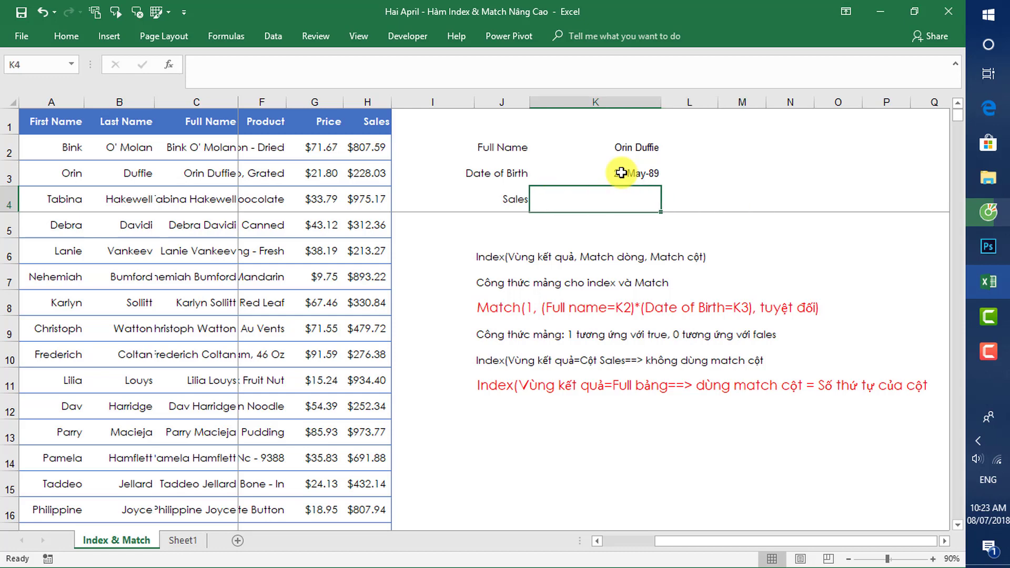
pyautogui.write('=')
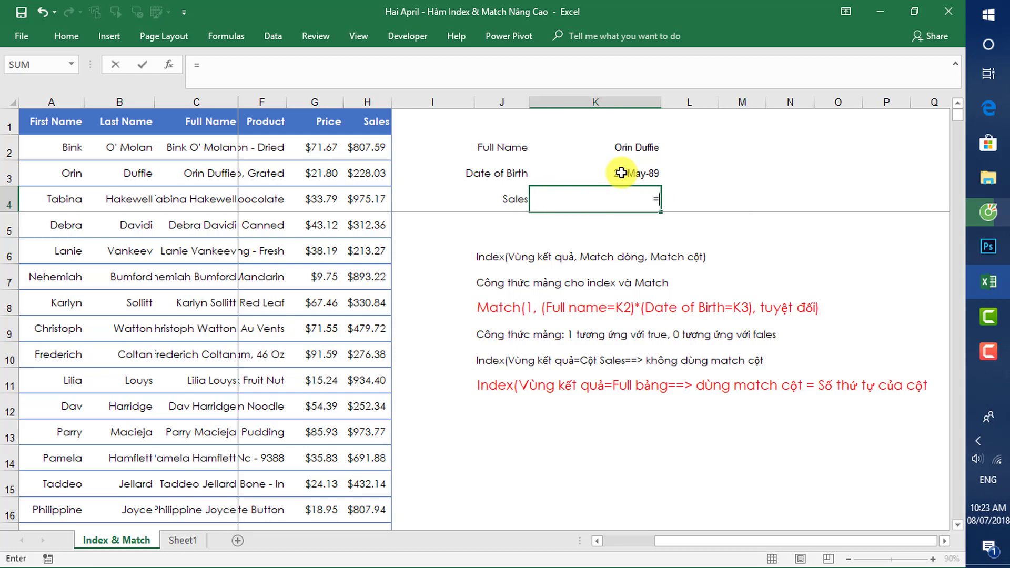
pyautogui.click(312, 64)
pyautogui.write('in')
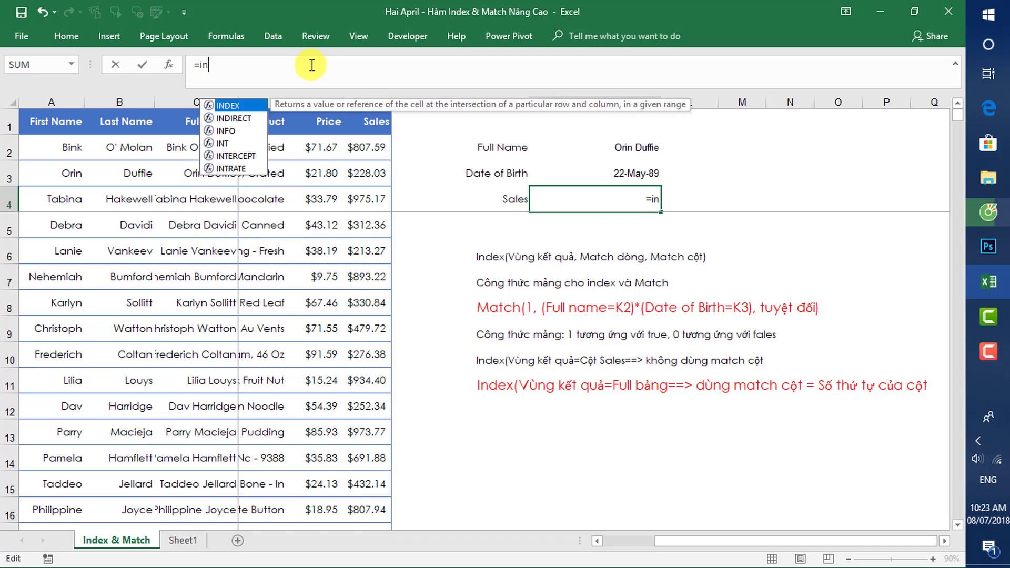
pyautogui.press('Tab')
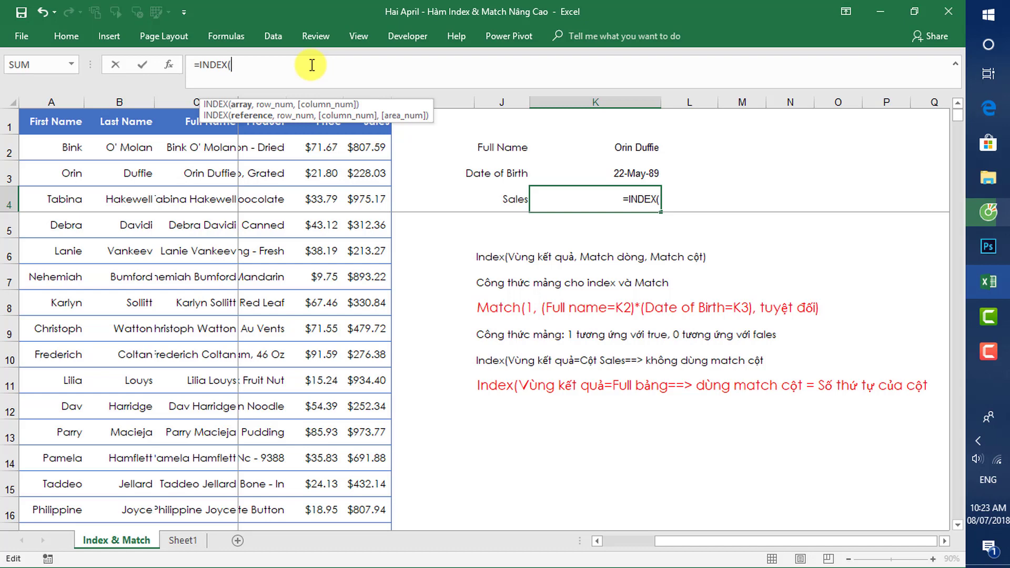
# Step: Use the whole Data table, from A2 through column H down to the last row, as the INDEX array
pyautogui.moveTo(39, 149); pyautogui.dragTo(572, 147)
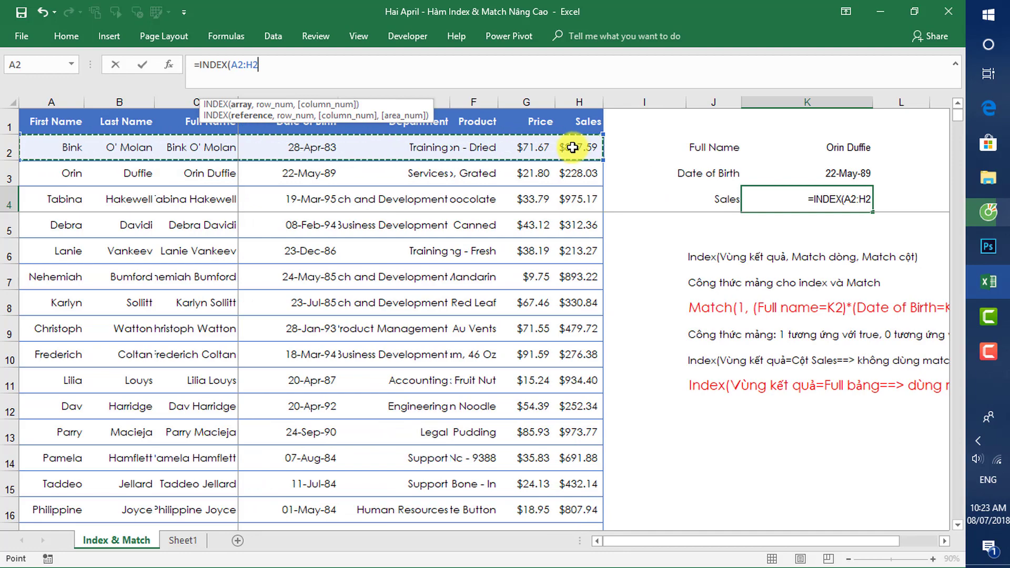
pyautogui.hotkey('ctrl', 'shift', 'Down')
pyautogui.write(',')
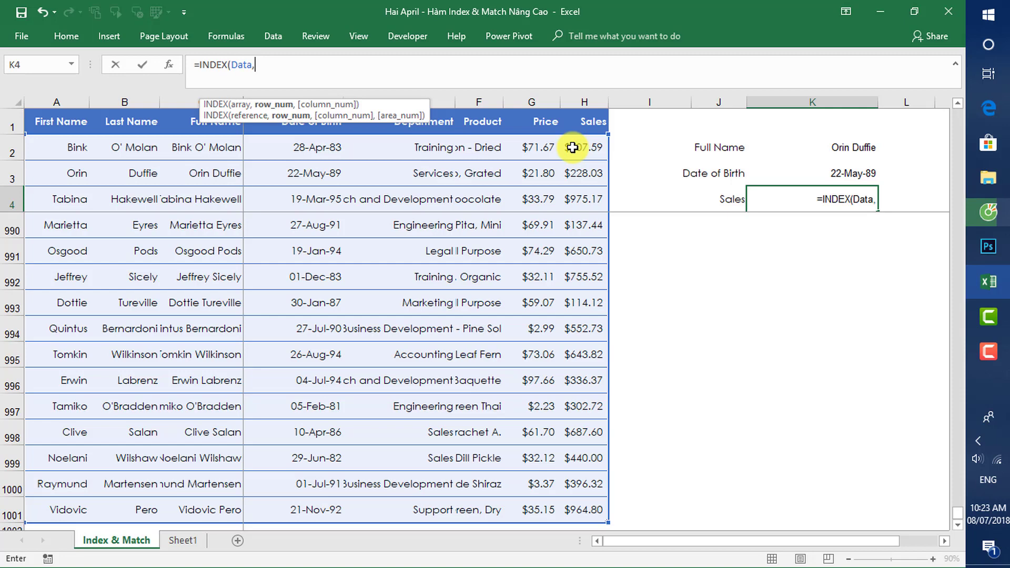
# Step: Add a MATCH with lookup value 1 as the row number, starting its lookup array with the condition (Data[Full Name]=K2)
pyautogui.write('matc')
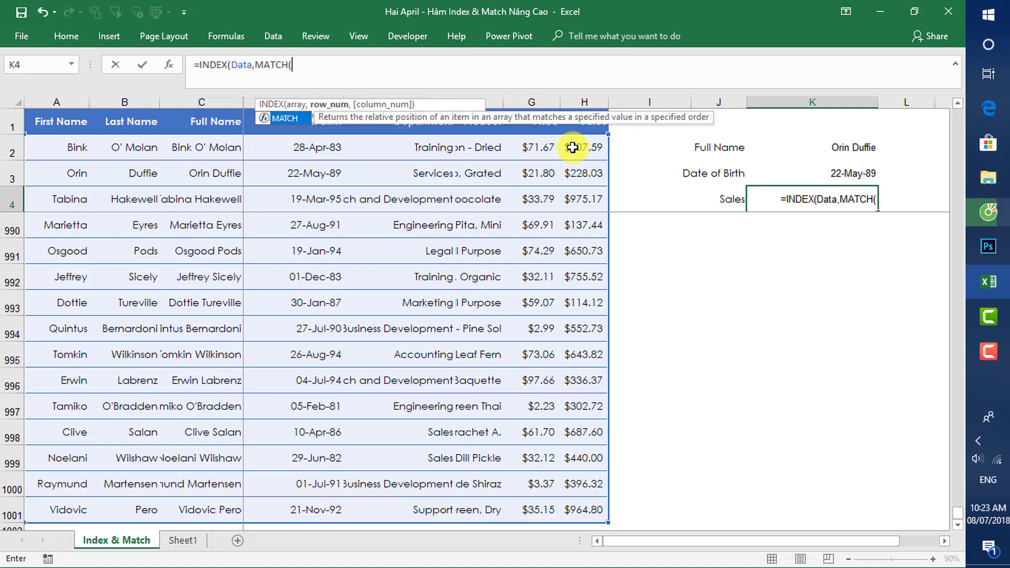
pyautogui.press('Tab')
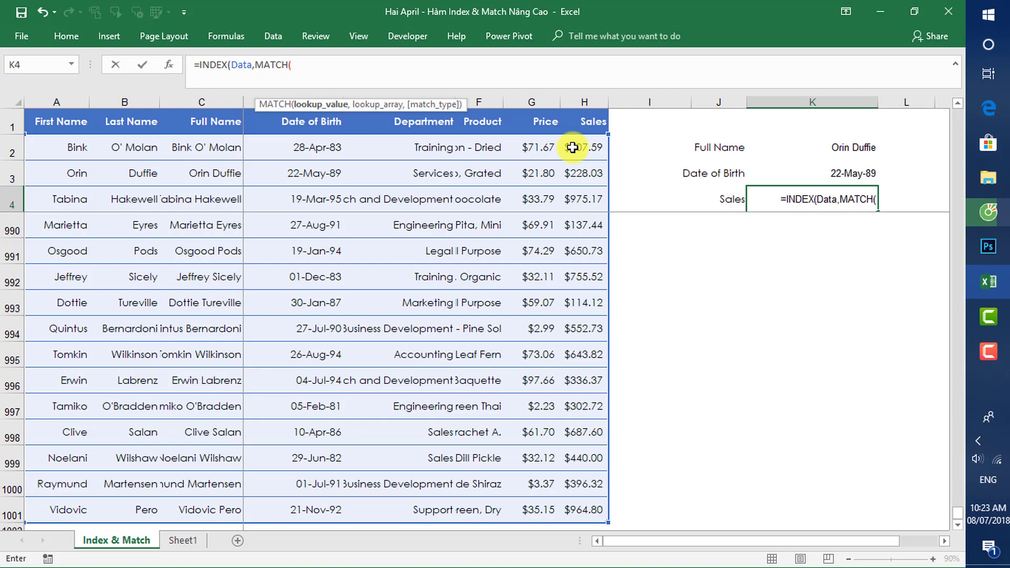
pyautogui.write('1,')
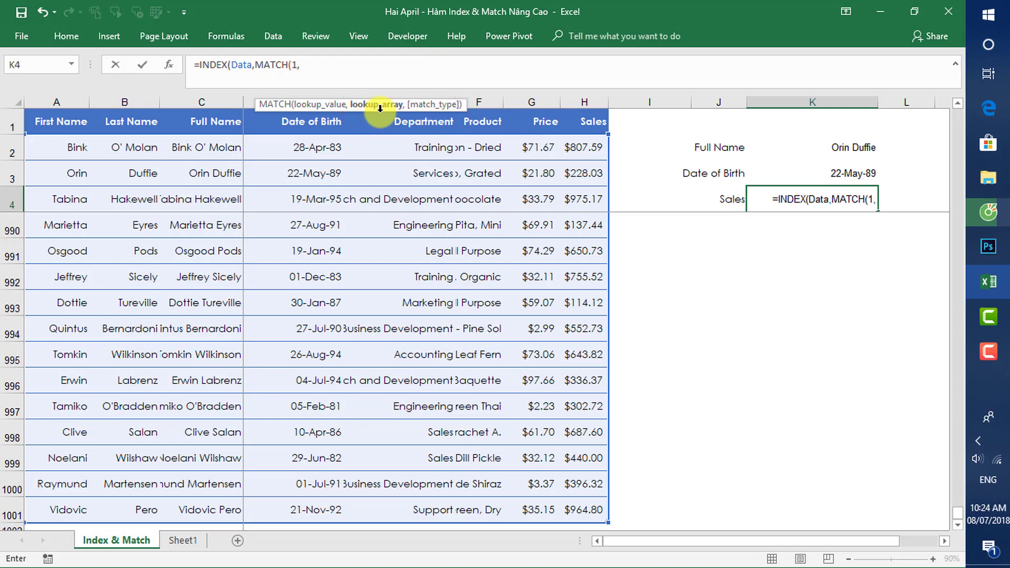
pyautogui.write('(')
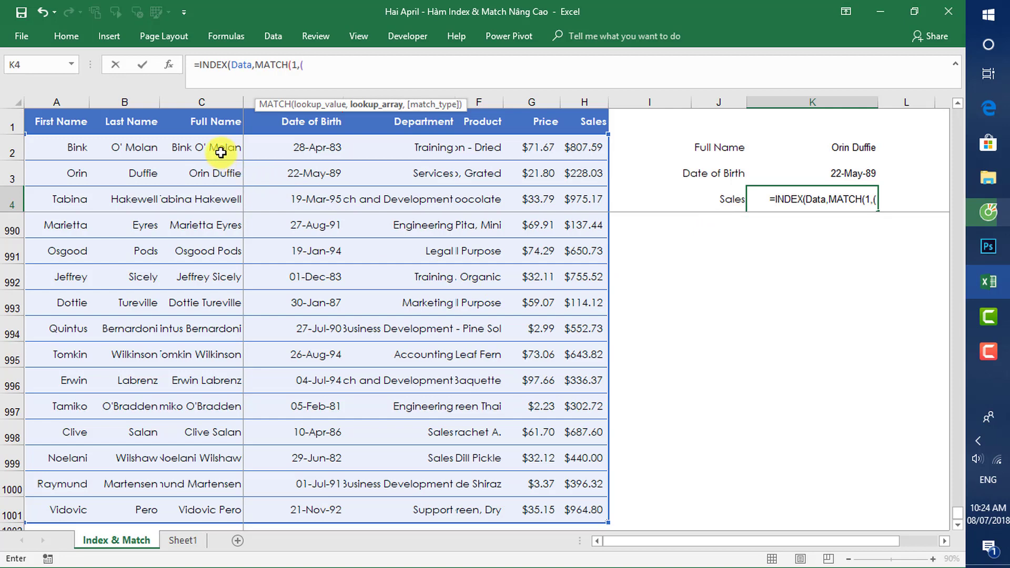
pyautogui.click(220, 153)
pyautogui.hotkey('ctrl', 'shift', 'Down')
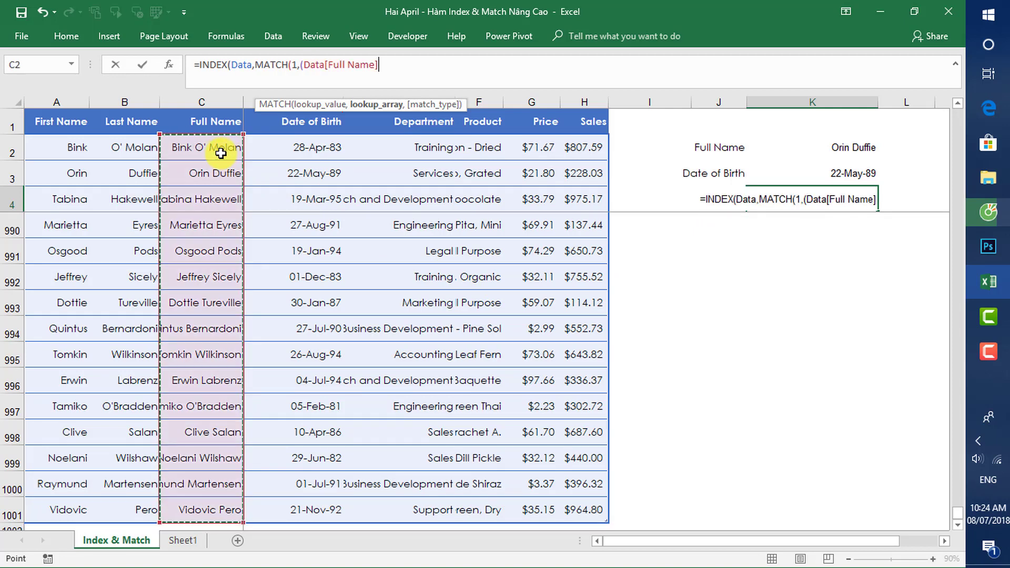
pyautogui.write('=')
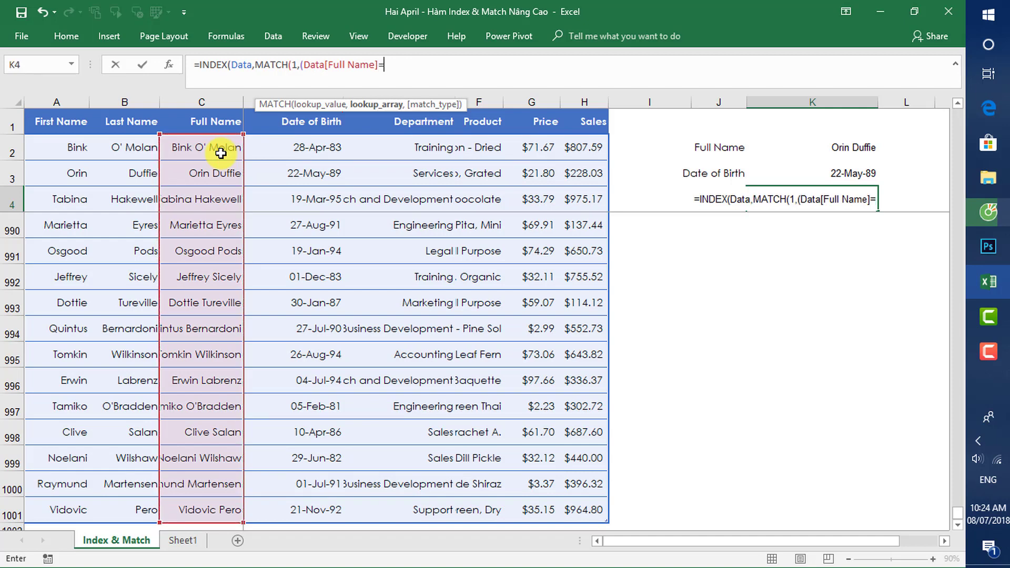
pyautogui.click(854, 147)
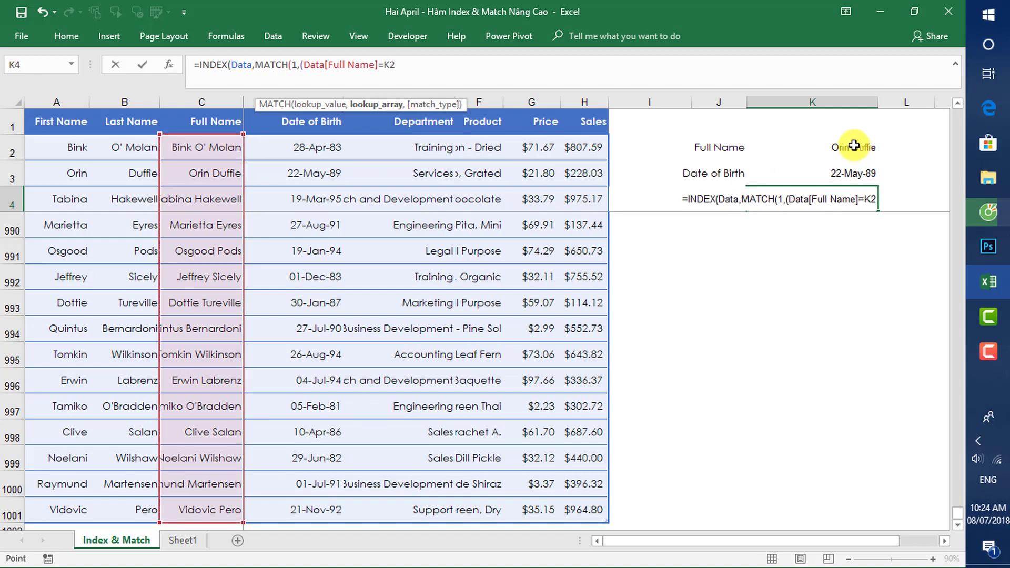
pyautogui.write(')')
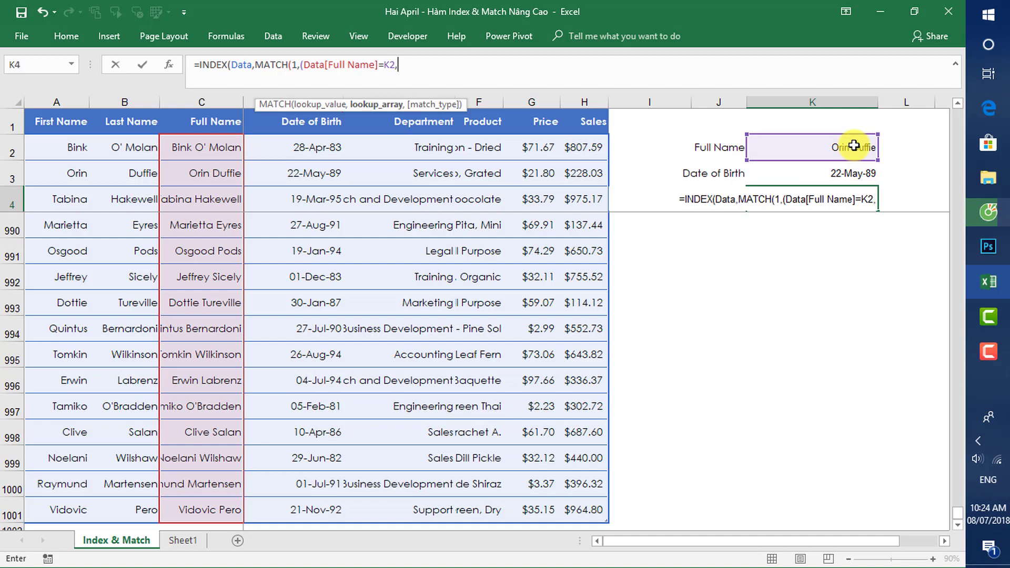
# Step: Multiply the first condition by (Data[Date of Birth]=K3) and close the MATCH with match type 0
pyautogui.write('*')
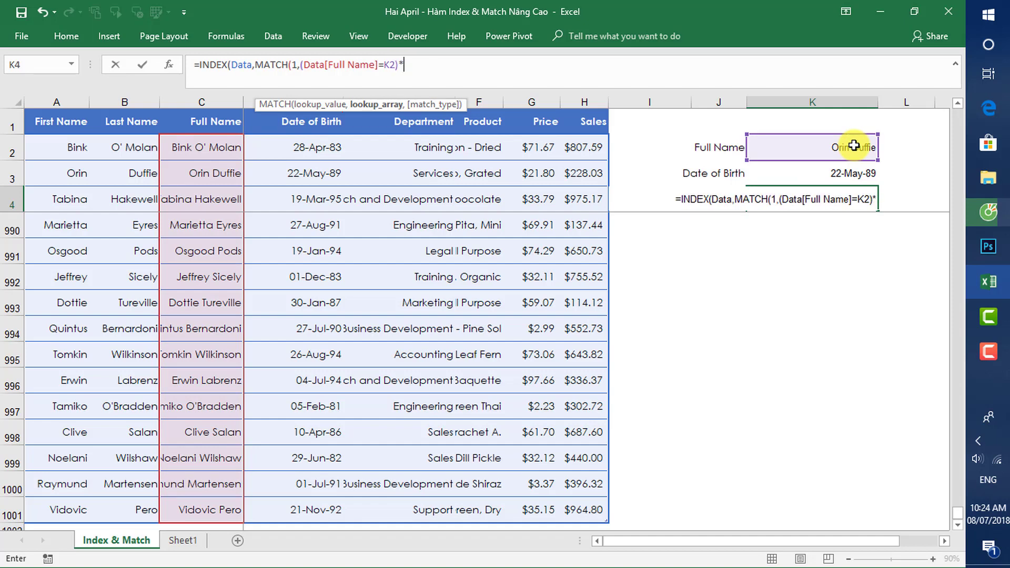
pyautogui.write('(')
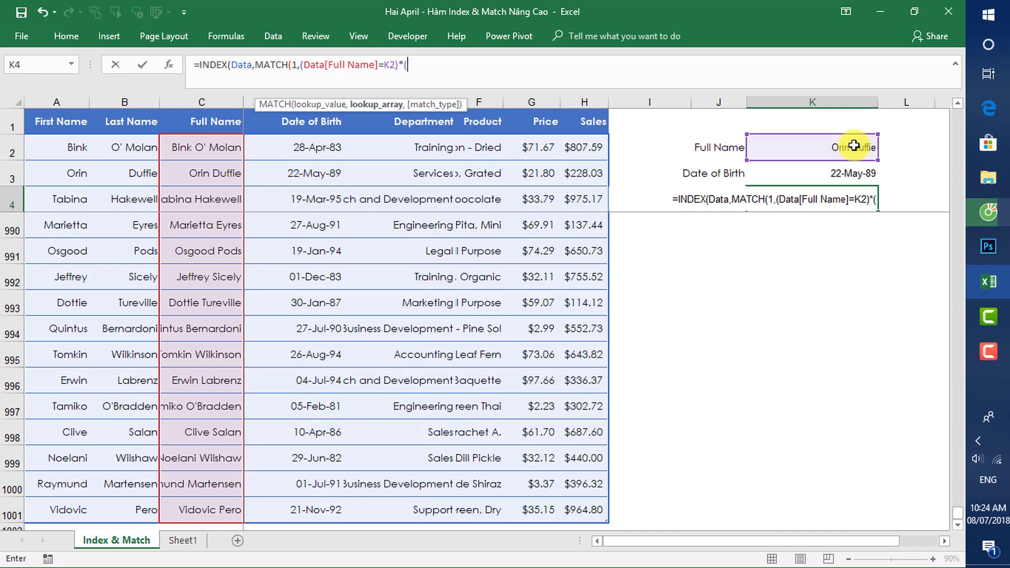
pyautogui.click(304, 157)
pyautogui.hotkey('ctrl', 'shift', 'Down')
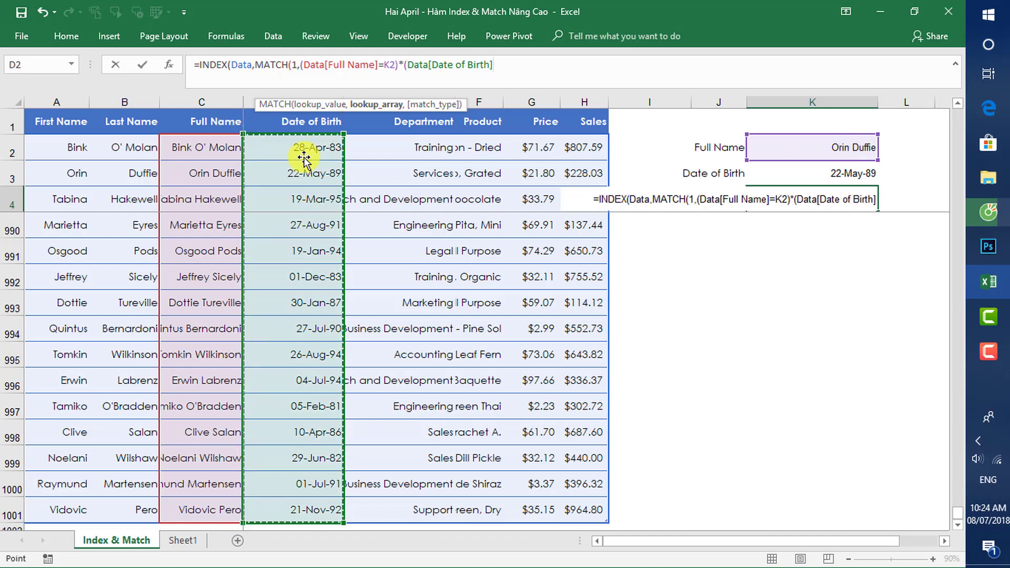
pyautogui.write('=')
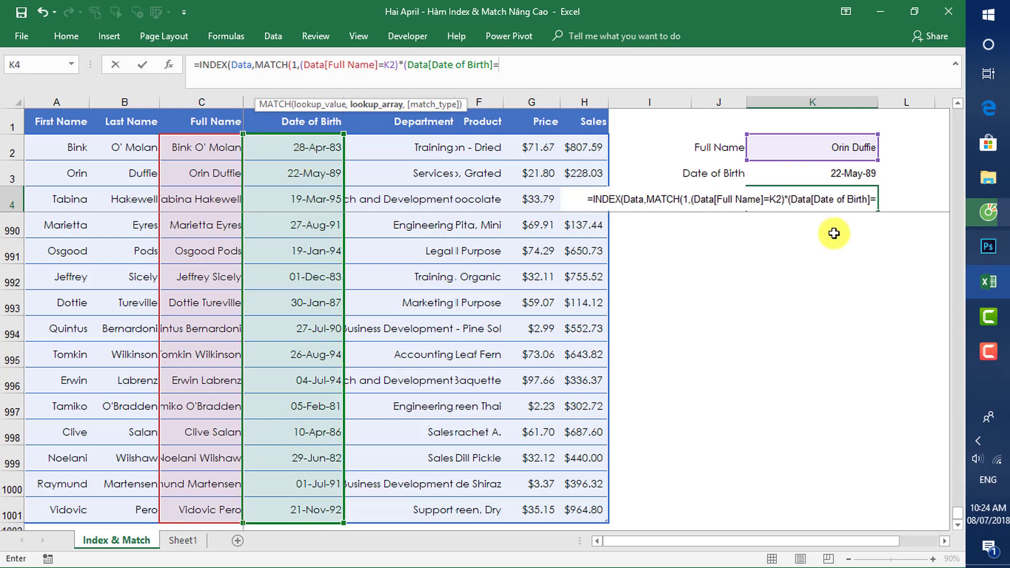
pyautogui.click(839, 170)
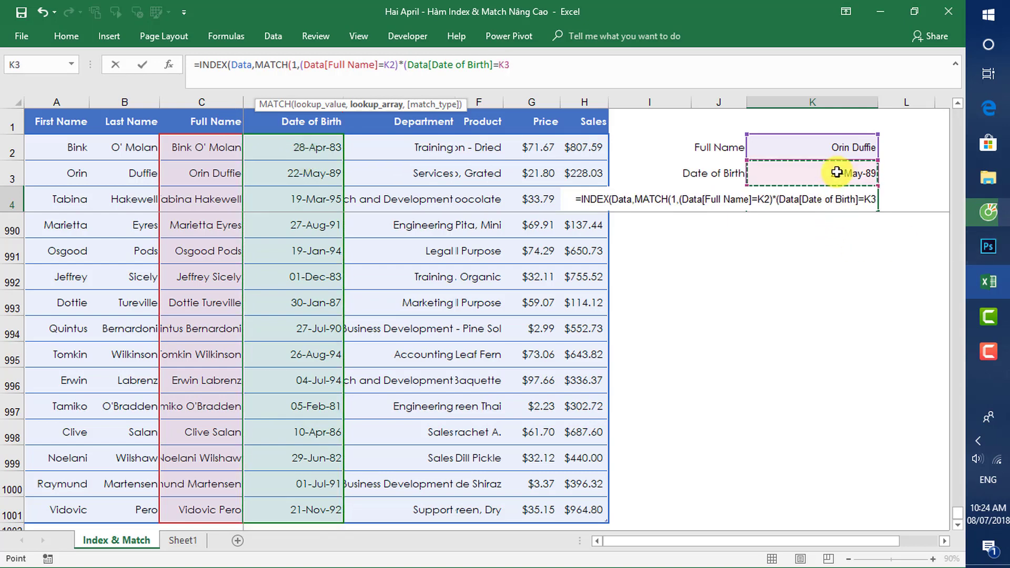
pyautogui.write(')')
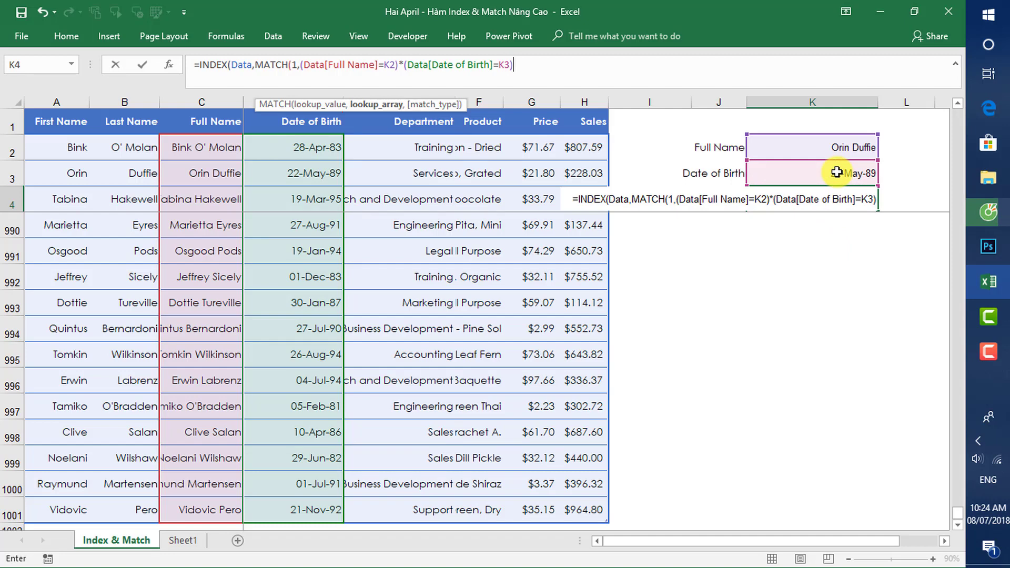
pyautogui.write(',0')
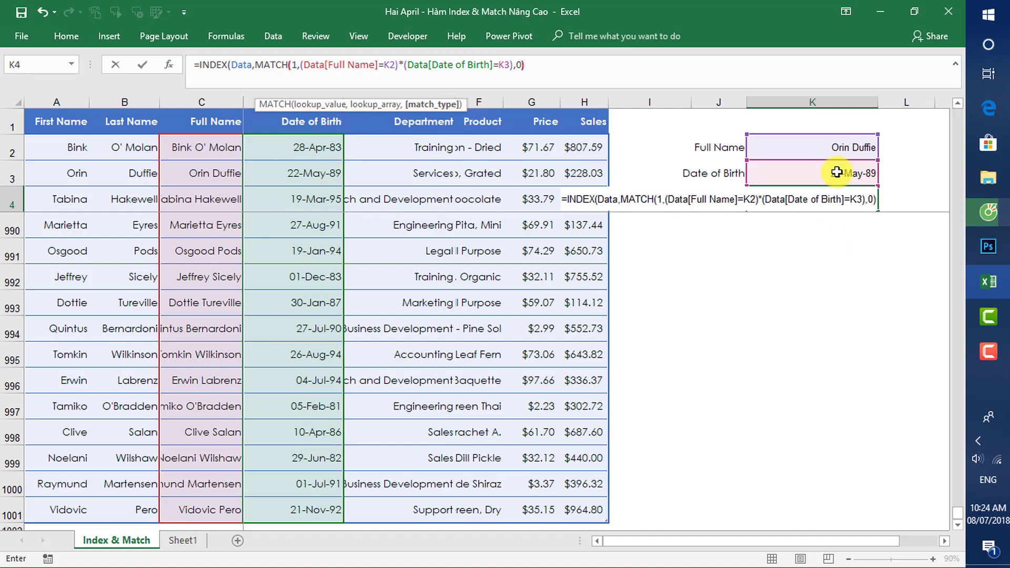
pyautogui.write(')')
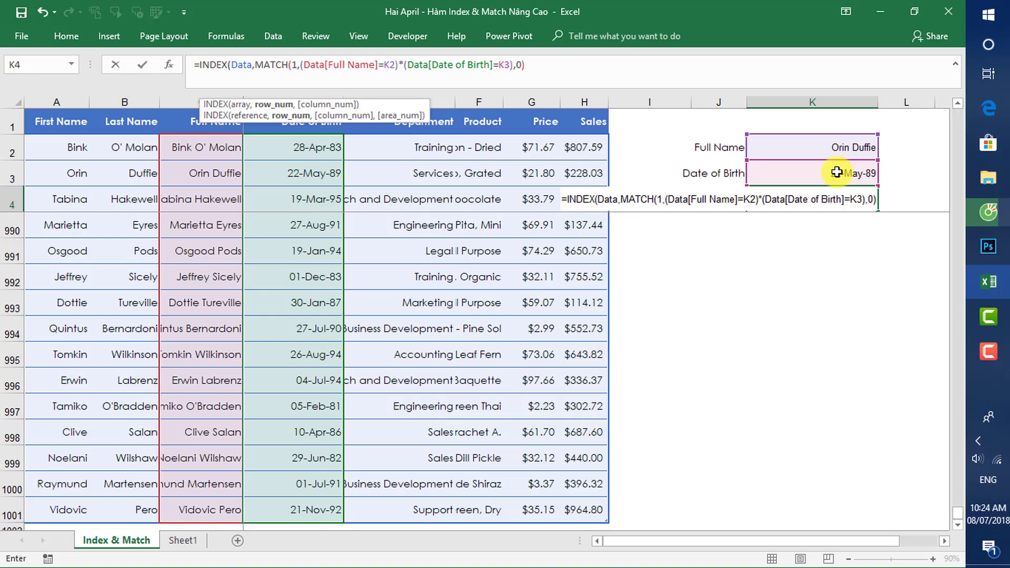
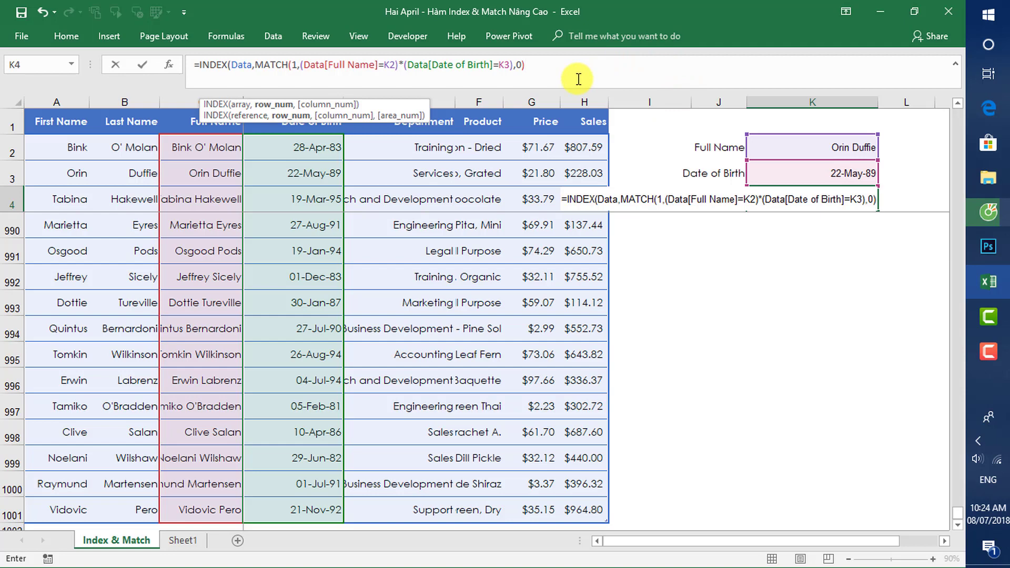
# Step: Set the INDEX column number to 8, close the formula and commit it in K4
pyautogui.write(',')
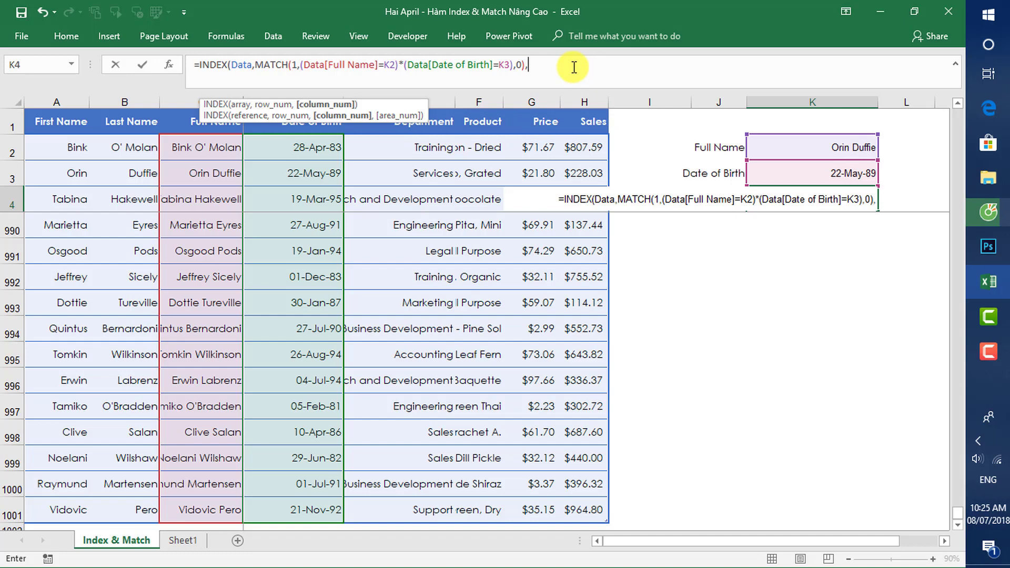
pyautogui.write('8)')
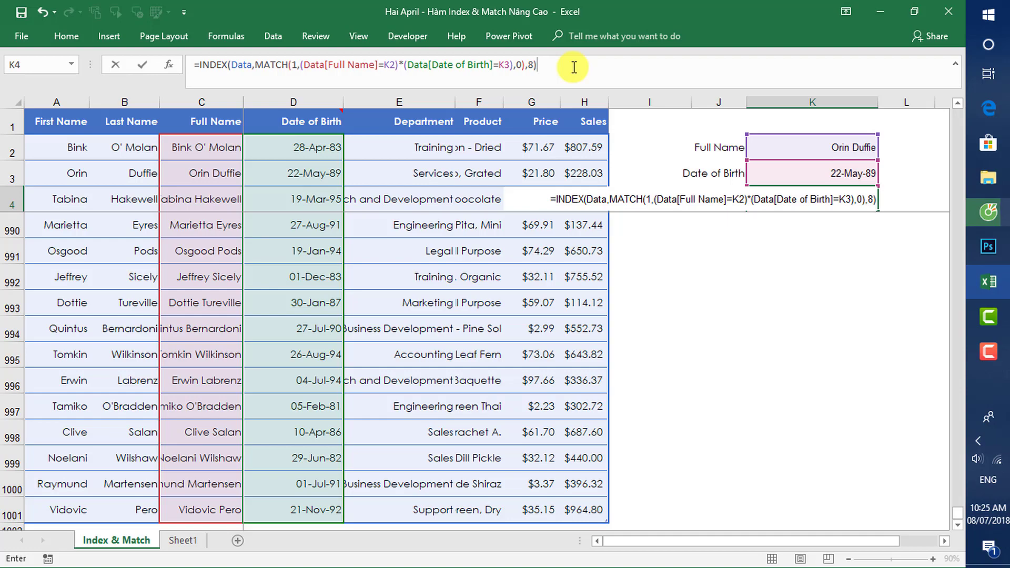
pyautogui.press('Return')
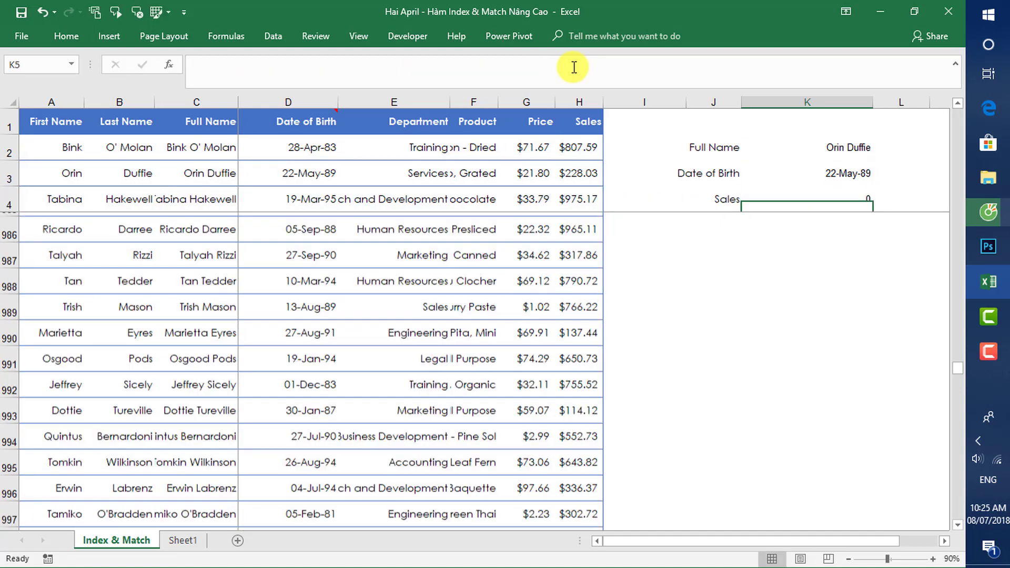
# Step: Re-enter the INDEX and MATCH formula in K4 as an array formula
pyautogui.press('Up')
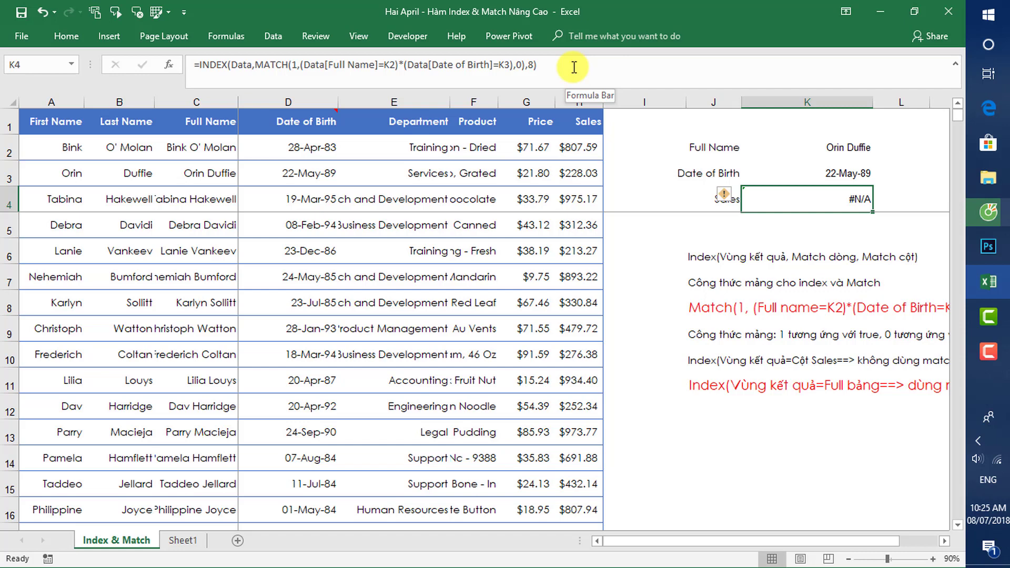
pyautogui.press('F2')
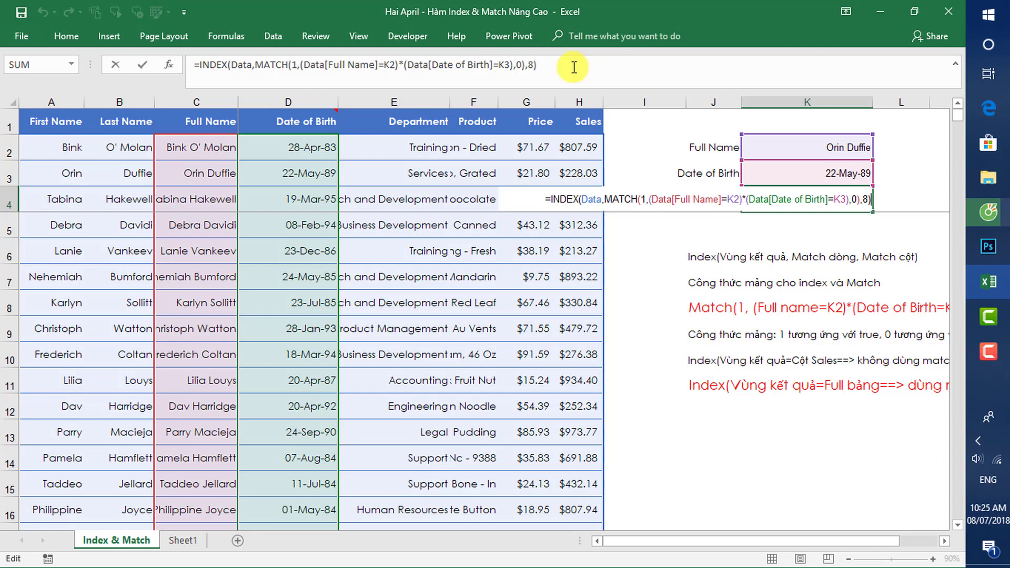
pyautogui.hotkey('ctrl', 'shift', 'Return')
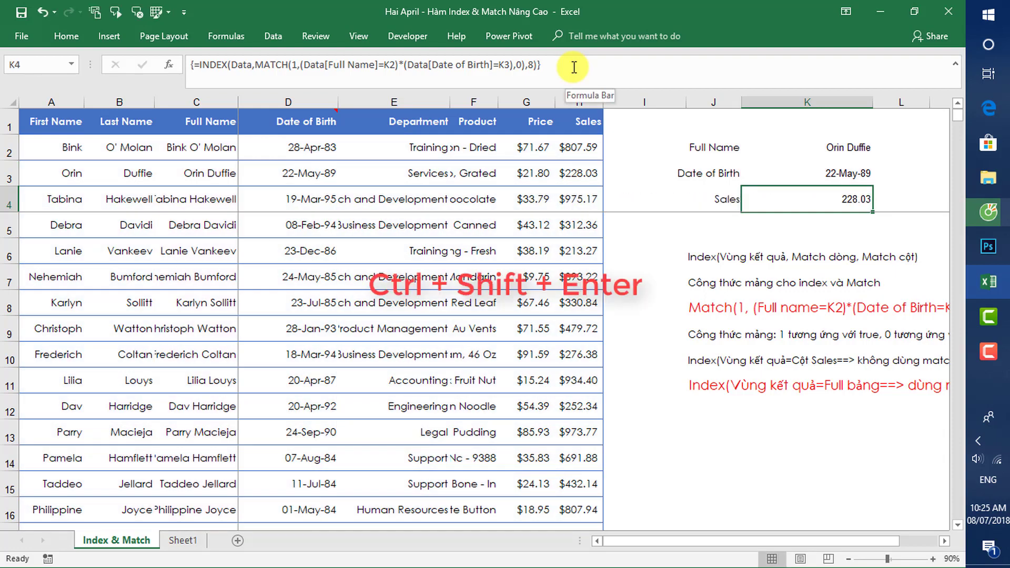
# Step: Format K4 as Currency with the $ symbol and 2 decimal places
pyautogui.hotkey('ctrl', '1')
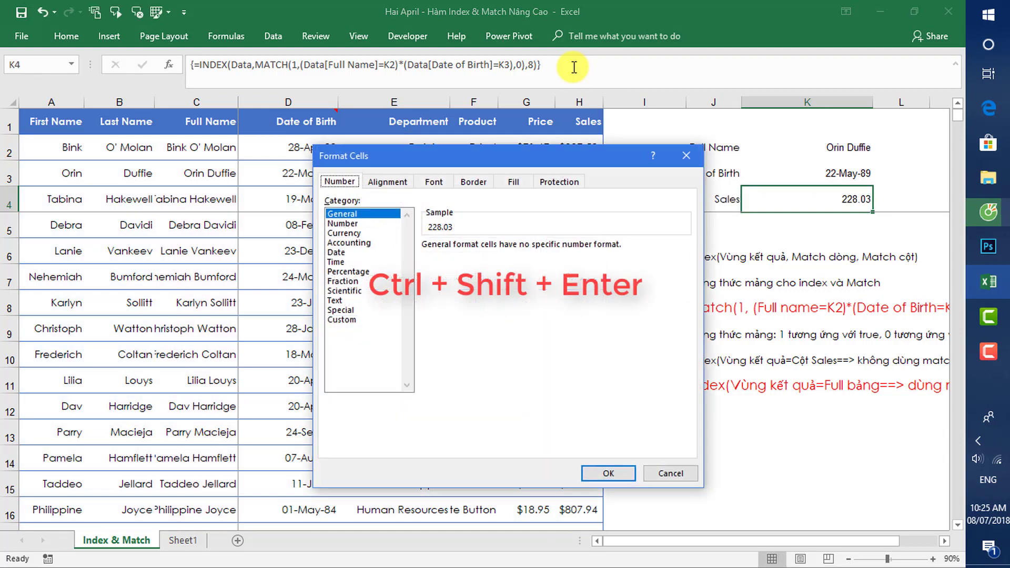
pyautogui.click(344, 233)
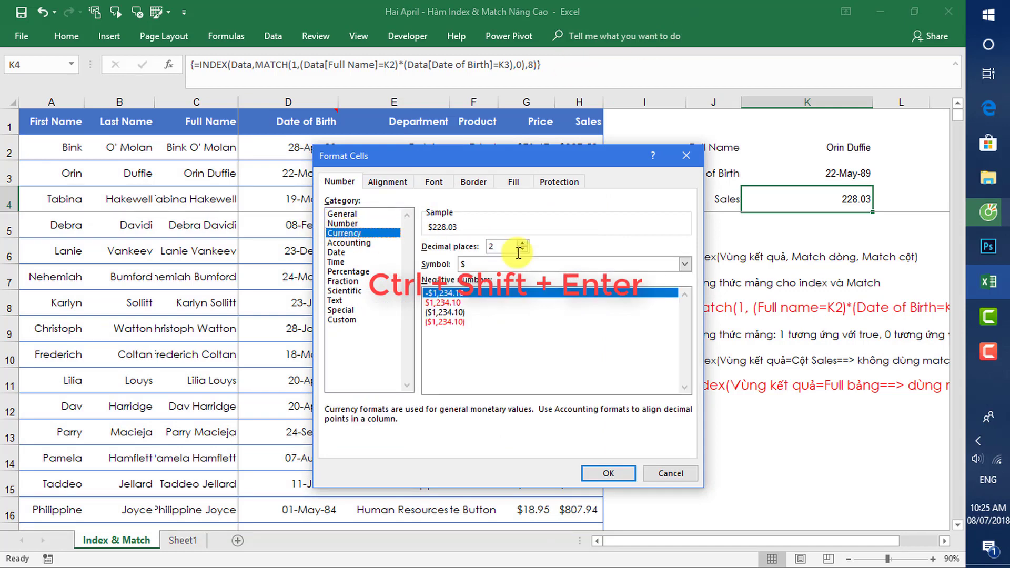
pyautogui.moveTo(586, 152); pyautogui.dragTo(368, 129)
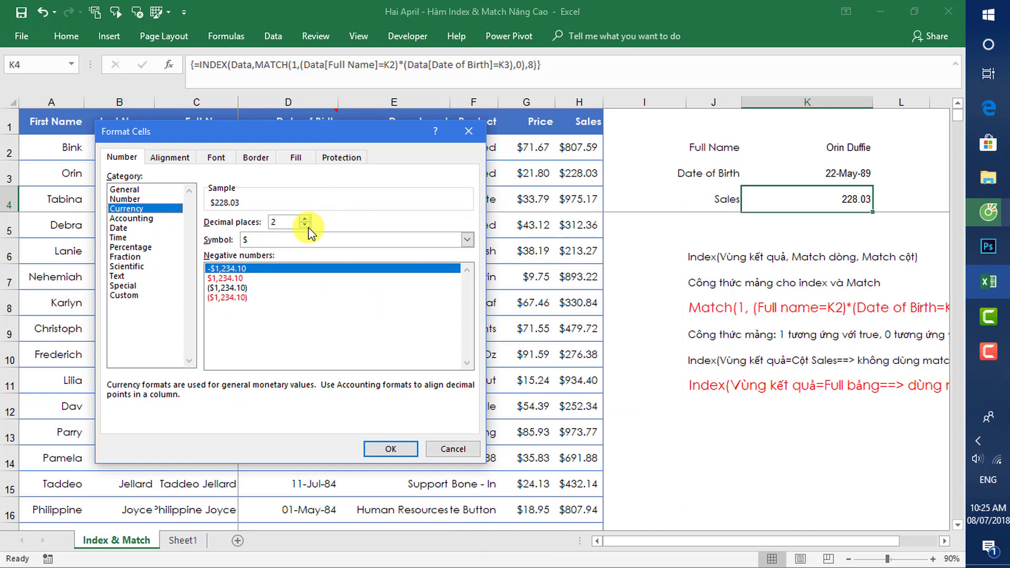
pyautogui.click(398, 448)
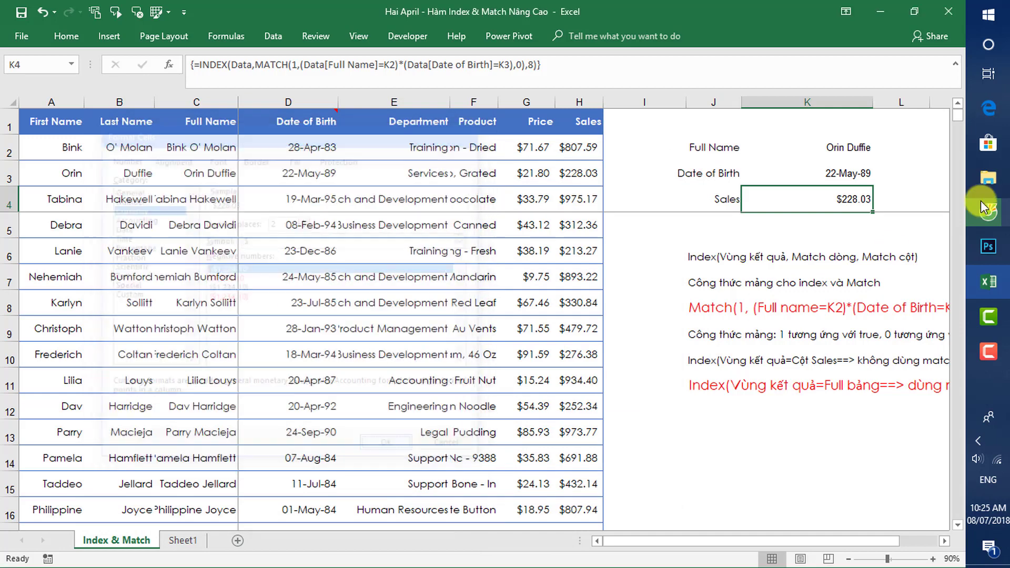
# Step: Turn on filtering for the Data table's header row, starting from the Full Name header
pyautogui.click(864, 148)
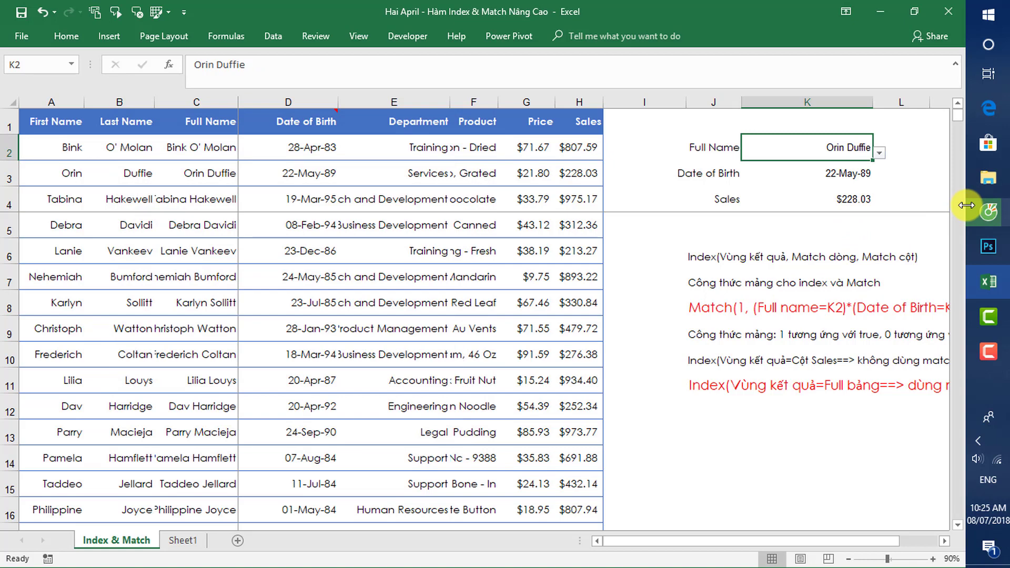
pyautogui.press('Left')
pyautogui.press('Left')
pyautogui.press('Left')
pyautogui.press('Left')
pyautogui.press('Left')
pyautogui.press('Left')
pyautogui.press('Left')
pyautogui.press('Left')
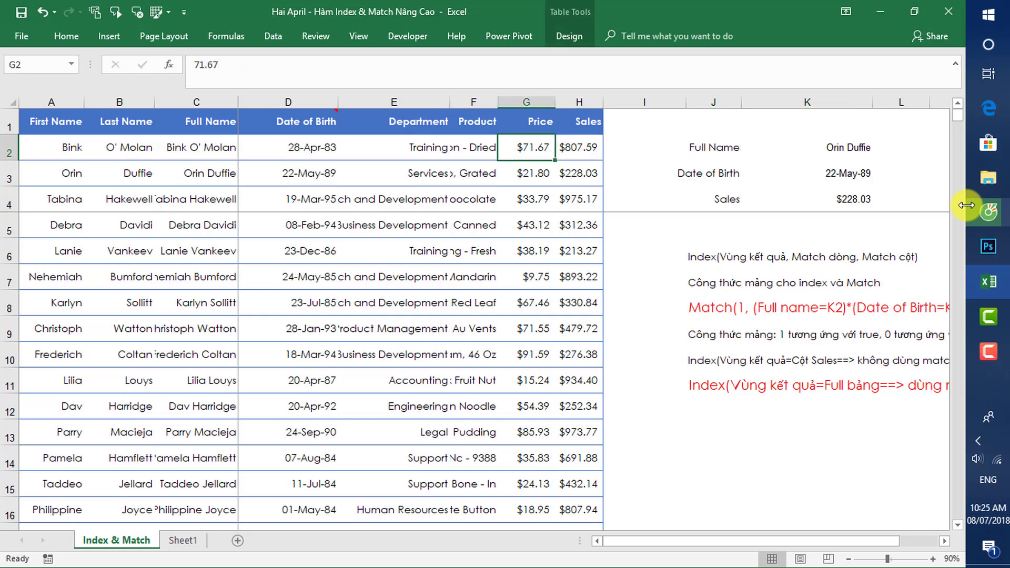
pyautogui.press('Up')
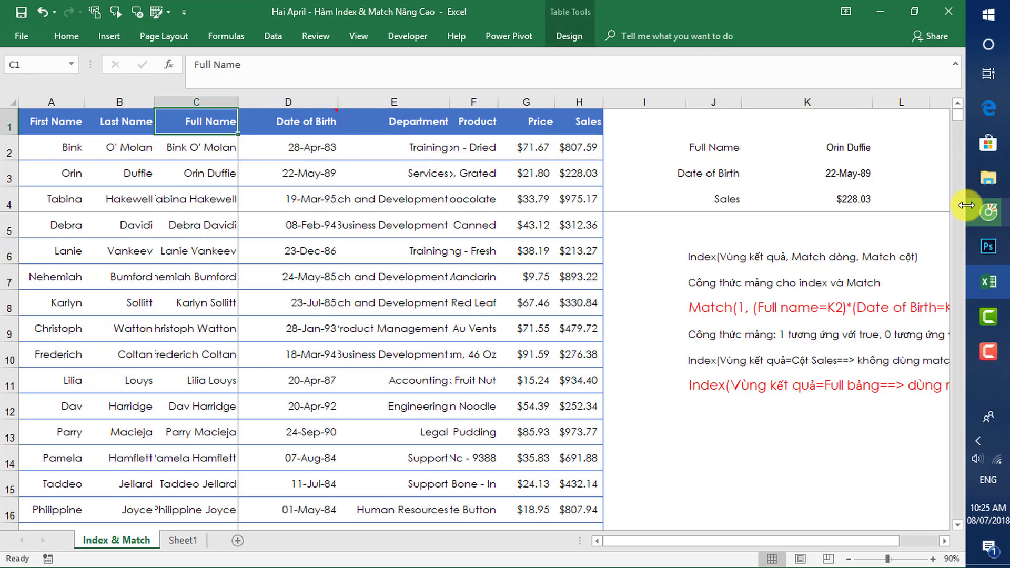
pyautogui.press('alt')
pyautogui.press('h')
pyautogui.press('s')
pyautogui.press('f')
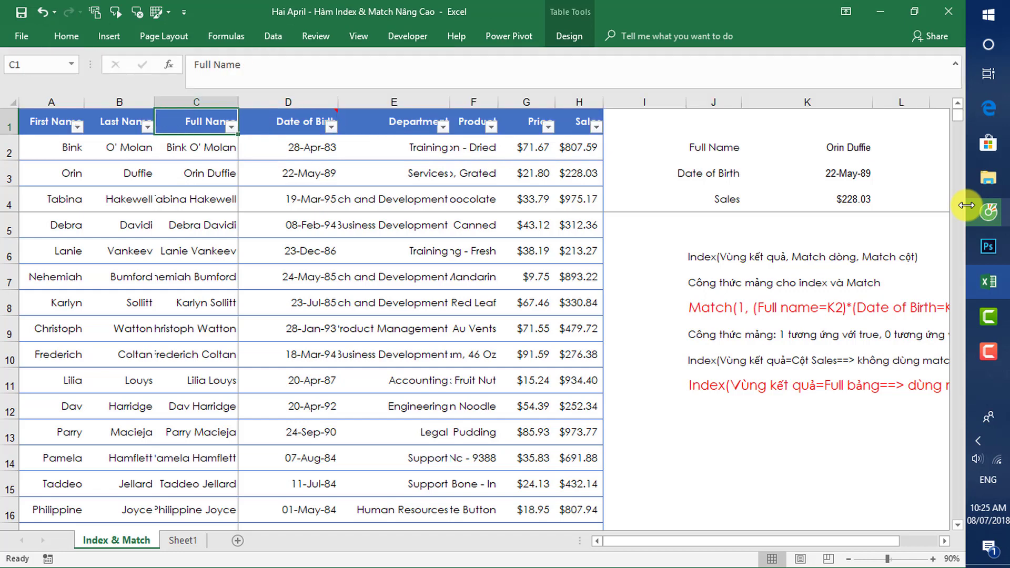
# Step: Filter the Full Name column to show only the person entered in K2
pyautogui.hotkey('alt', 'Down')
pyautogui.press('Down')
pyautogui.press('Down')
pyautogui.press('Down')
pyautogui.press('Down')
pyautogui.press('Down')
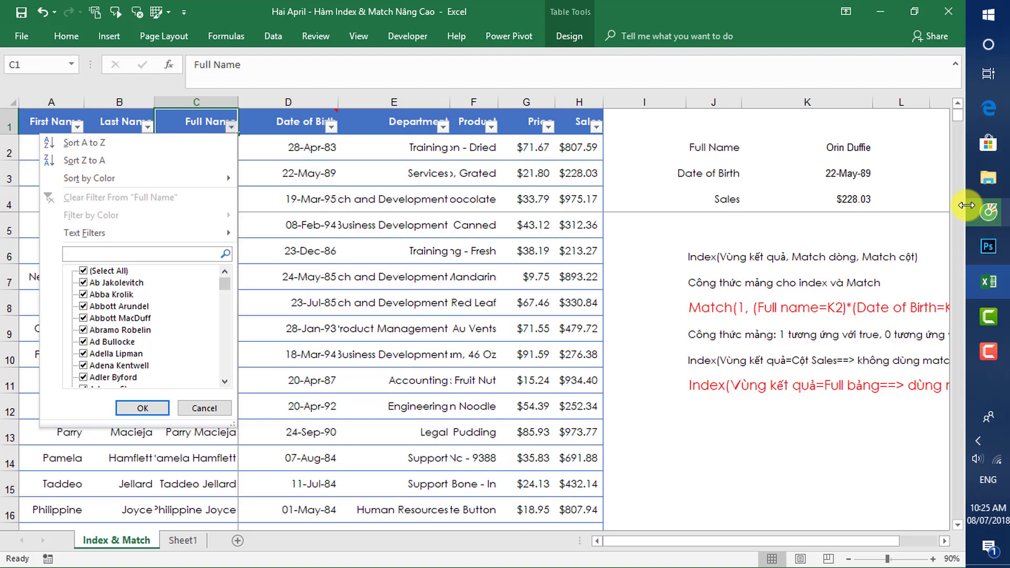
pyautogui.write('orin')
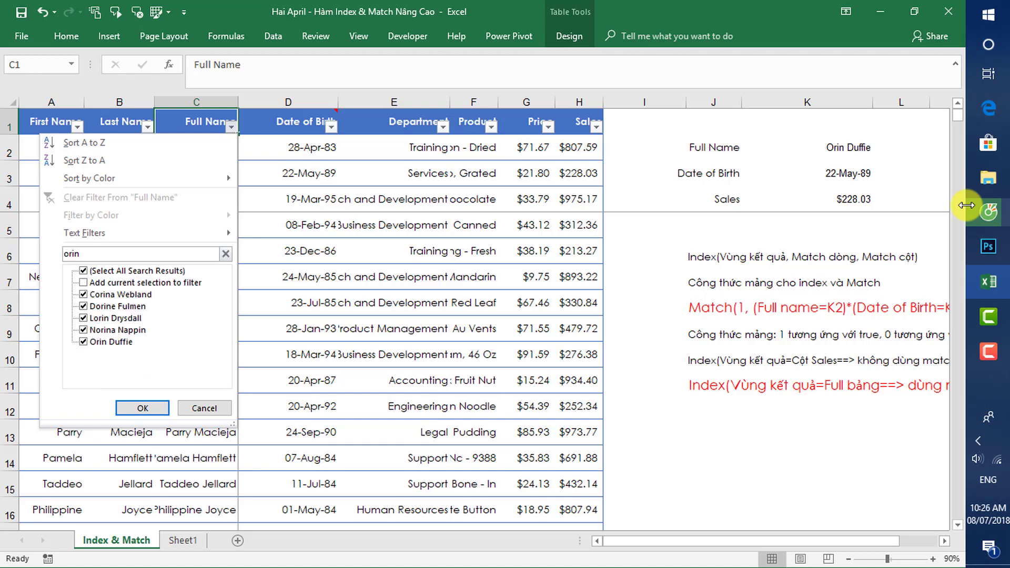
pyautogui.press('Tab')
pyautogui.press('space')
pyautogui.press('Down')
pyautogui.press('Down')
pyautogui.press('Down')
pyautogui.press('Down')
pyautogui.press('Down')
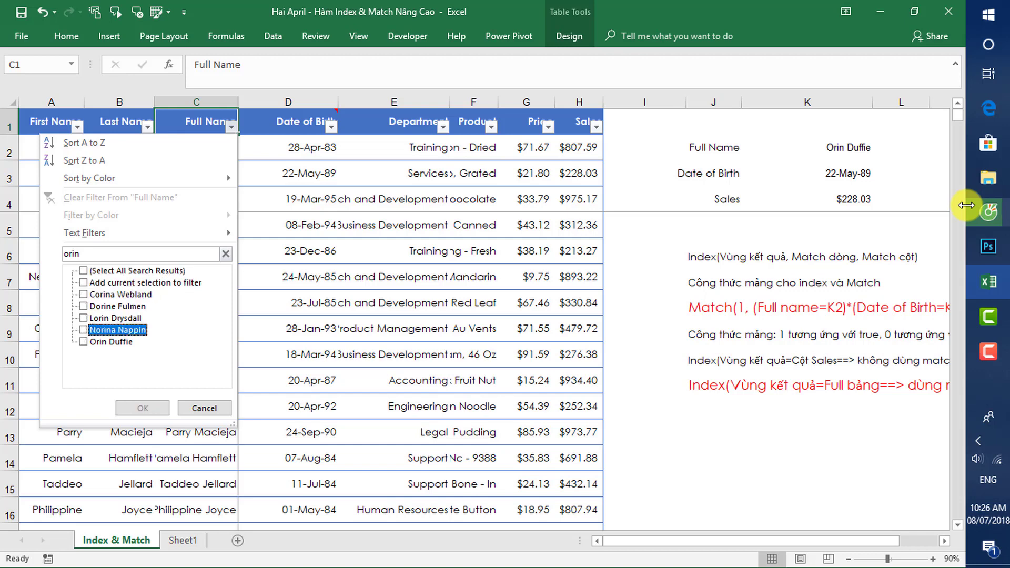
pyautogui.press('Down')
pyautogui.press('space')
pyautogui.press('Return')
# Step: Check the filtered record's Sales value against the K4 lookup, and clear the Full Name filter
pyautogui.press('Right')
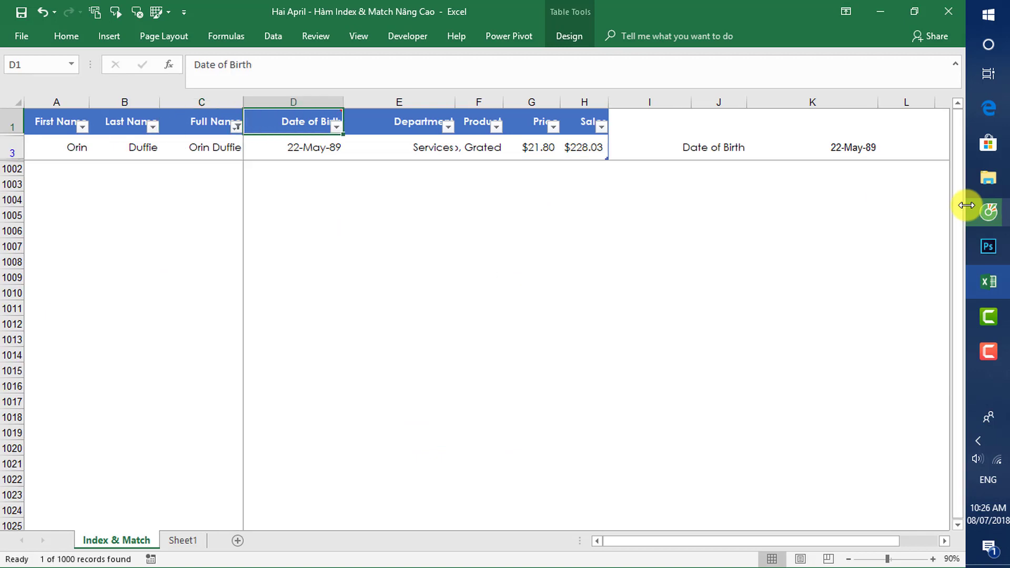
pyautogui.press('Down')
pyautogui.press('Right')
pyautogui.press('Right')
pyautogui.press('Right')
pyautogui.press('Right')
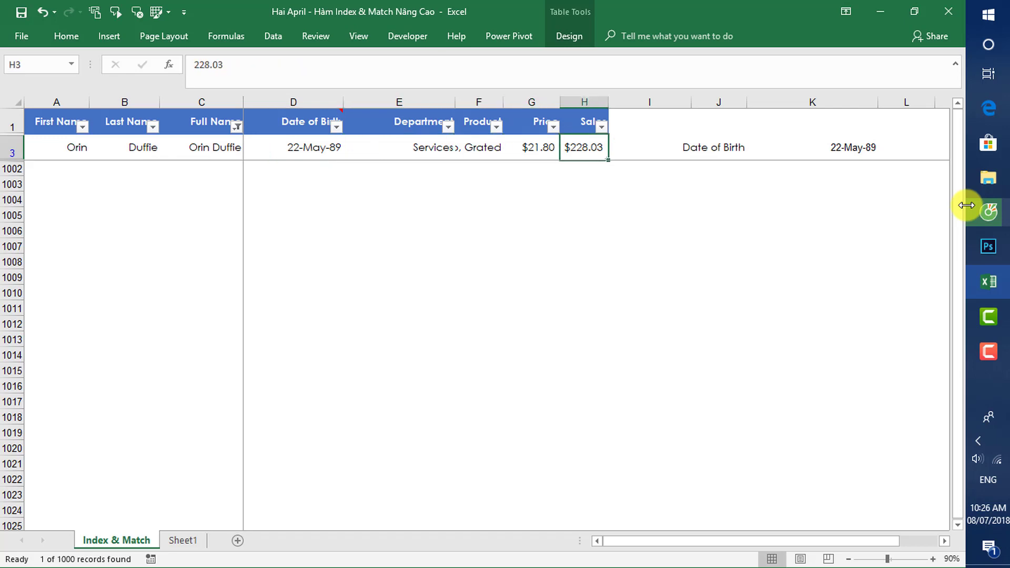
pyautogui.hotkey('alt', 'd')
pyautogui.press('f')
pyautogui.press('s')
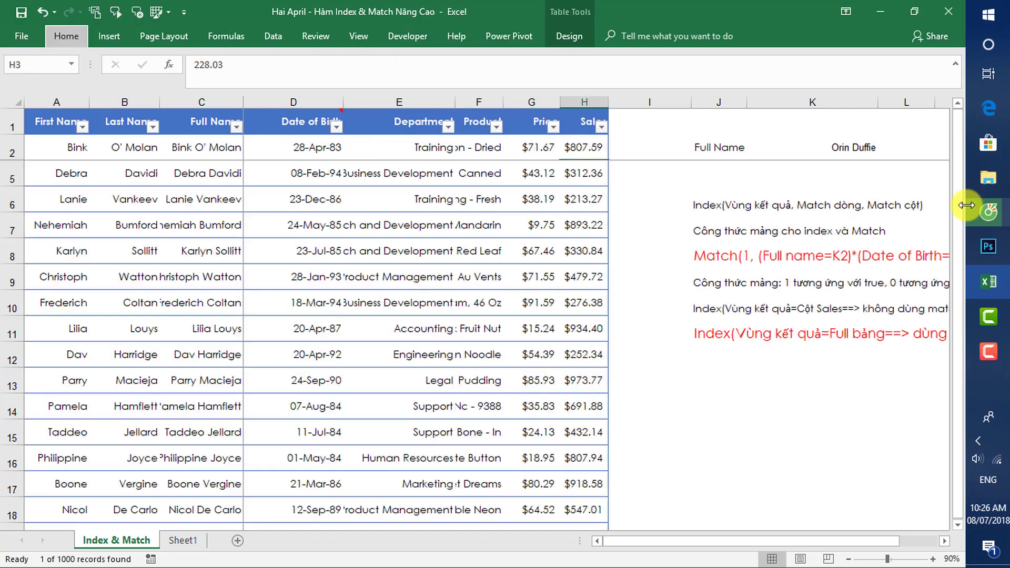
# Step: Choose the full name from table row 5 in K2's list to test the K4 lookup
pyautogui.press('Right')
pyautogui.press('Right')
pyautogui.press('Right')
pyautogui.press('Down')
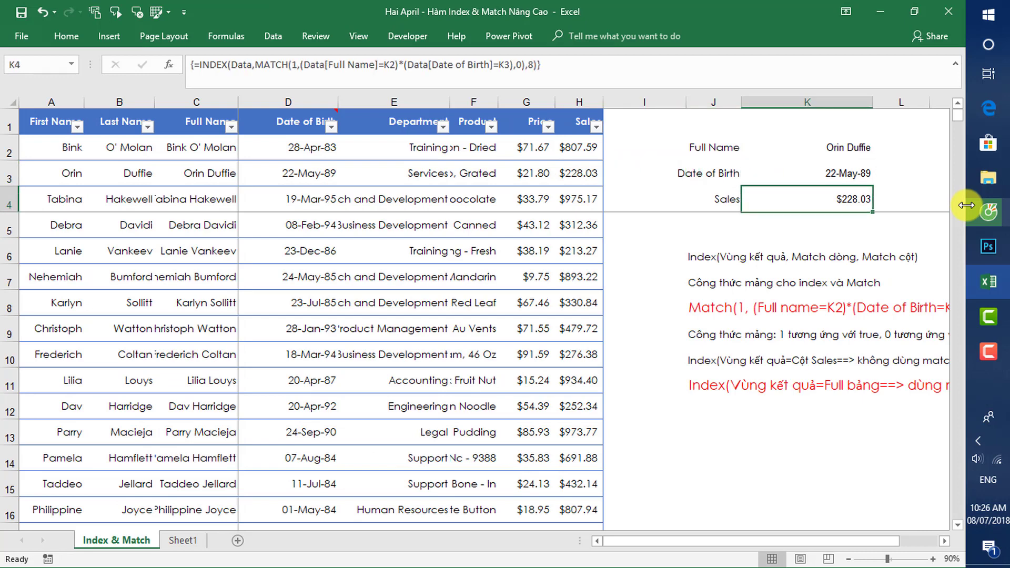
pyautogui.press('Up')
pyautogui.press('Up')
pyautogui.hotkey('alt', 'Down')
pyautogui.press('Escape')
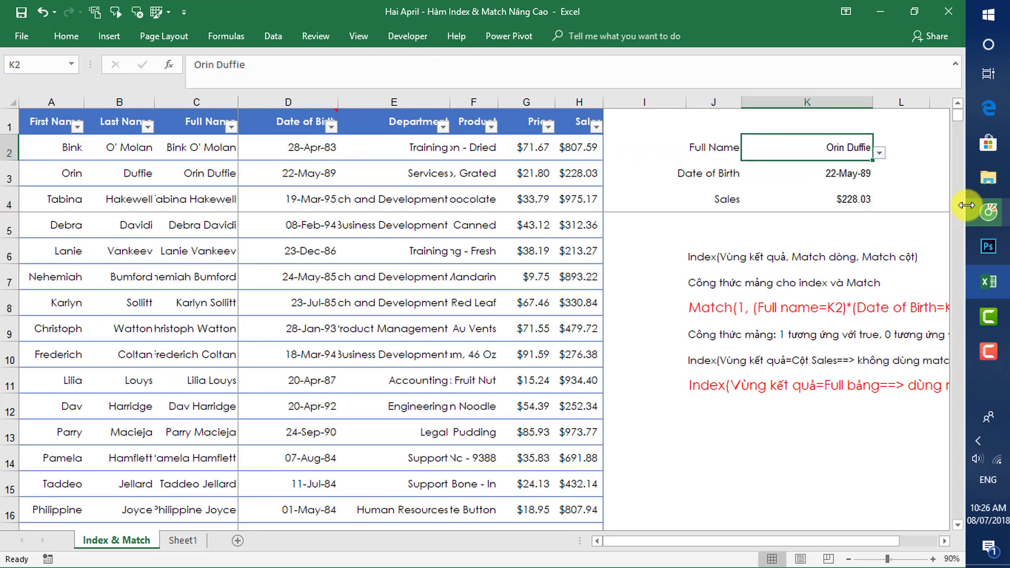
pyautogui.hotkey('alt', 'Down')
pyautogui.press('Down')
pyautogui.press('Down')
pyautogui.press('Return')
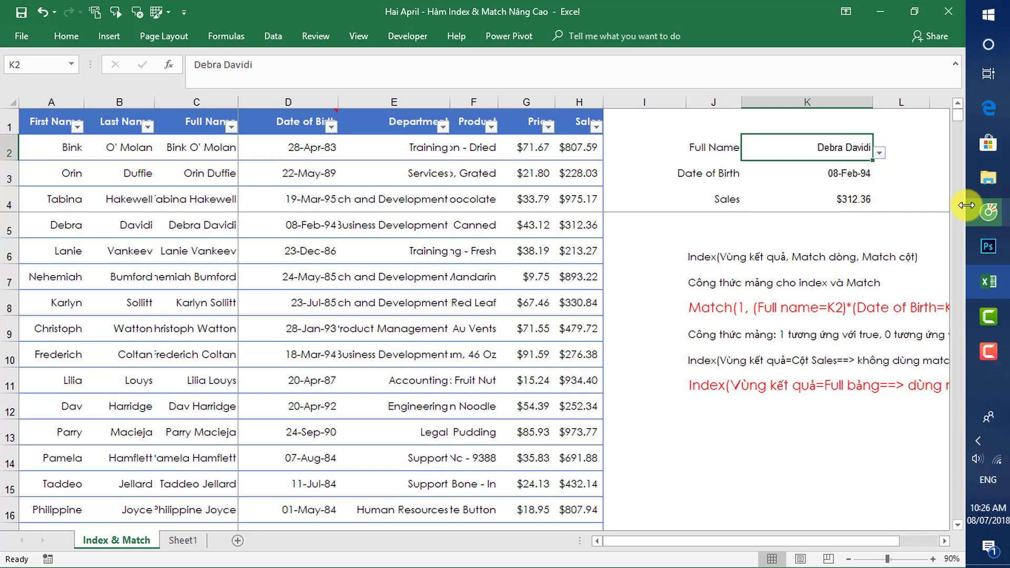
# Step: Remove the column number argument 8 from the INDEX formula in K4, keeping its closing parenthesis
pyautogui.press('Down')
pyautogui.press('Down')
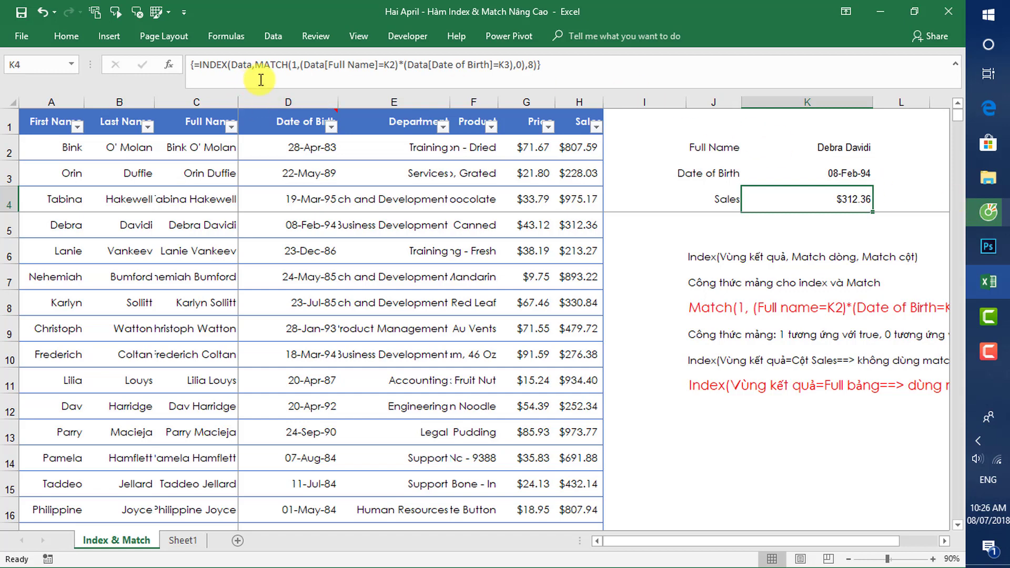
pyautogui.click(563, 72)
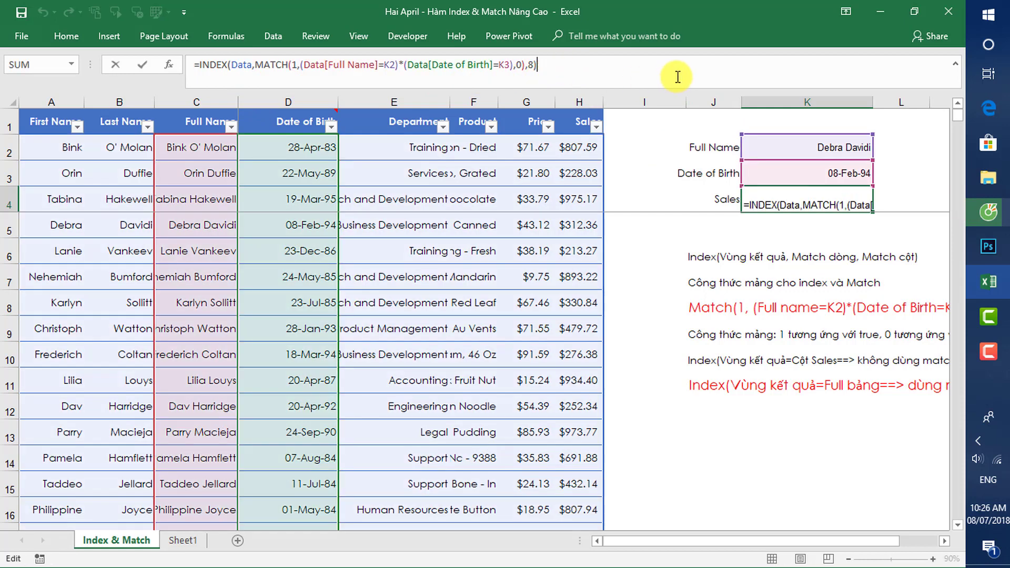
pyautogui.press('BackSpace')
pyautogui.press('BackSpace')
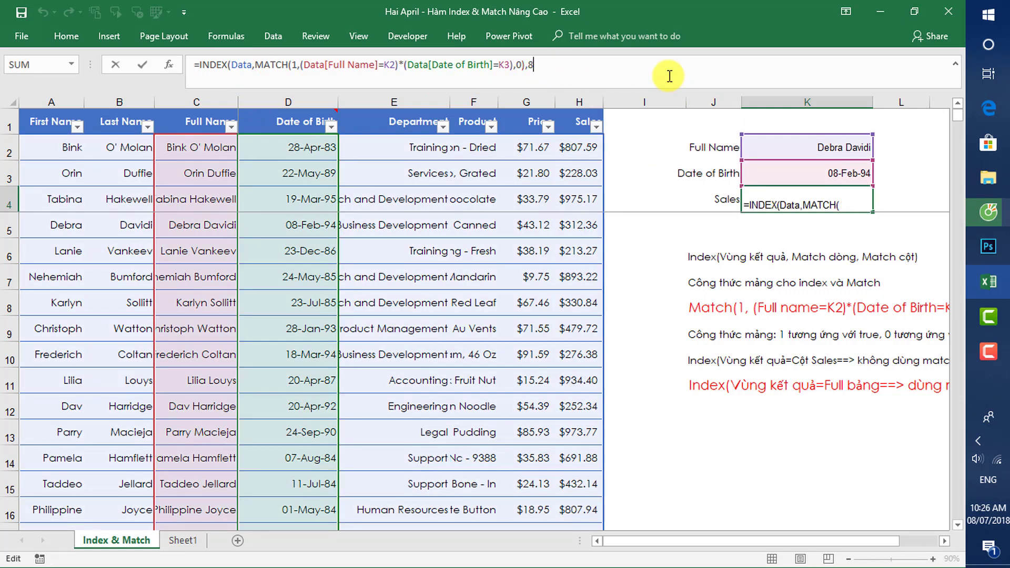
pyautogui.press('BackSpace')
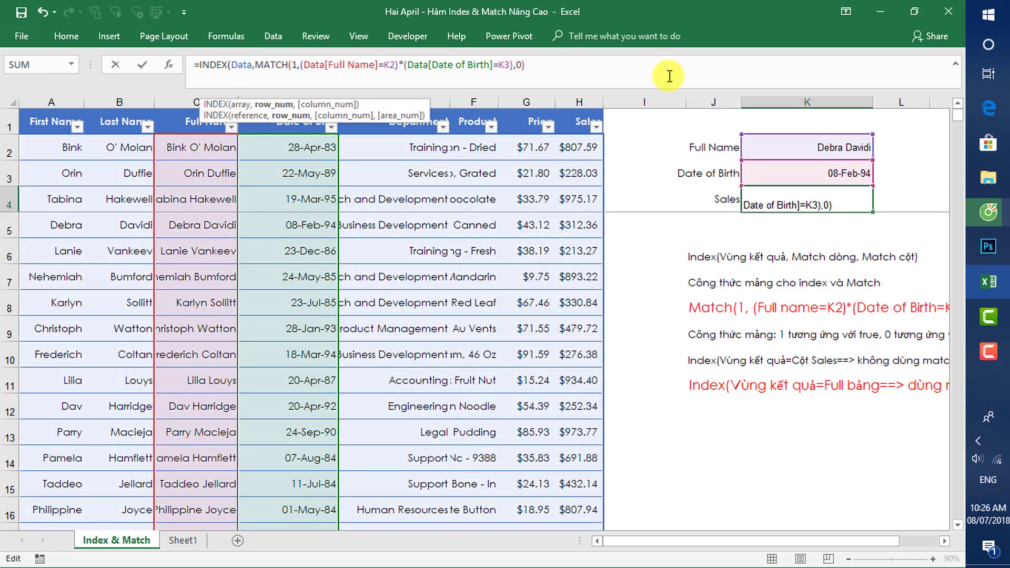
pyautogui.write(')')
# Step: Replace the INDEX array Data in K4 with Data[Sales] and commit the formula as an array formula
pyautogui.click(253, 65)
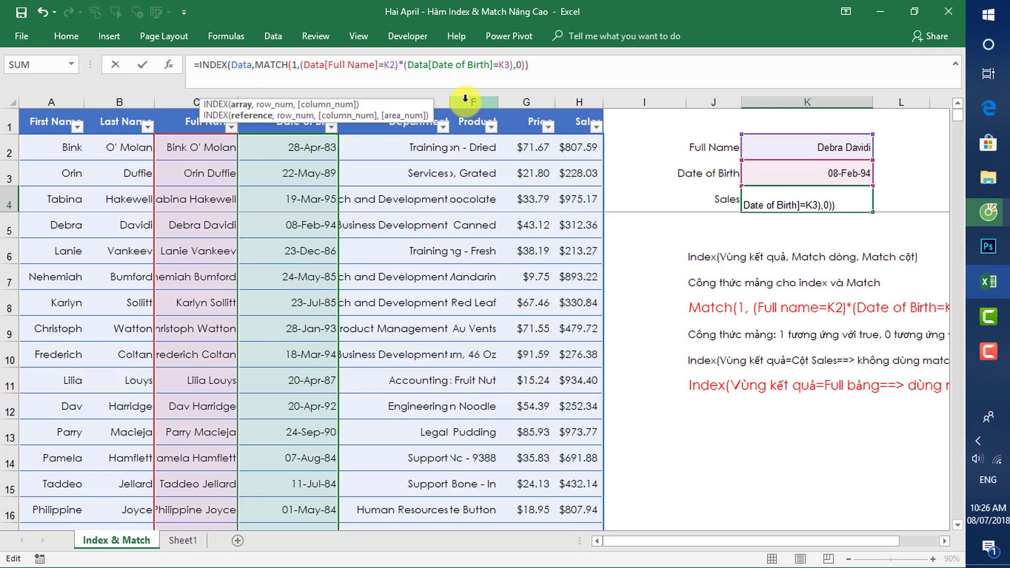
pyautogui.press('BackSpace')
pyautogui.press('BackSpace')
pyautogui.press('BackSpace')
pyautogui.press('BackSpace')
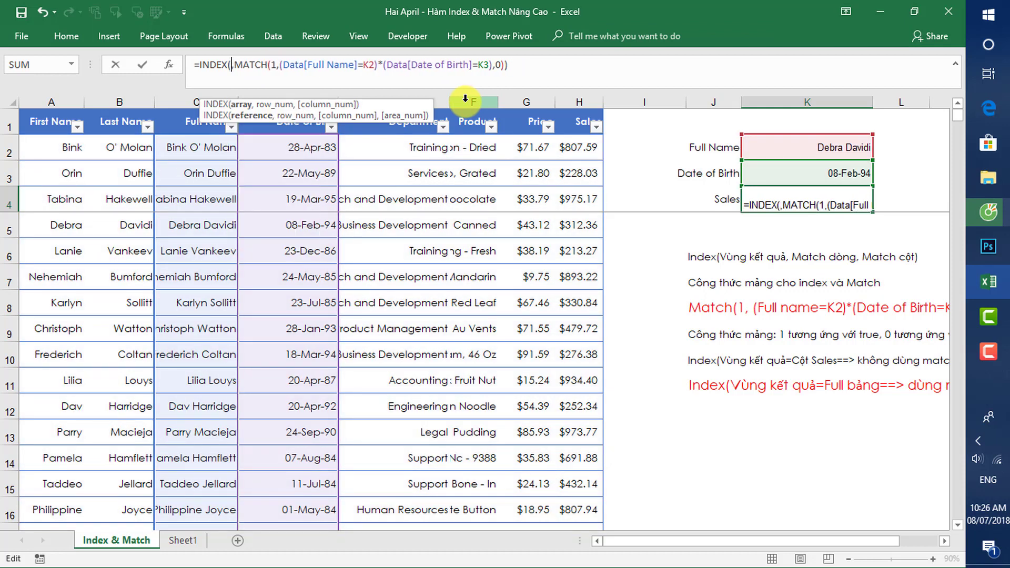
pyautogui.click(585, 146)
pyautogui.hotkey('ctrl', 'shift', 'Down')
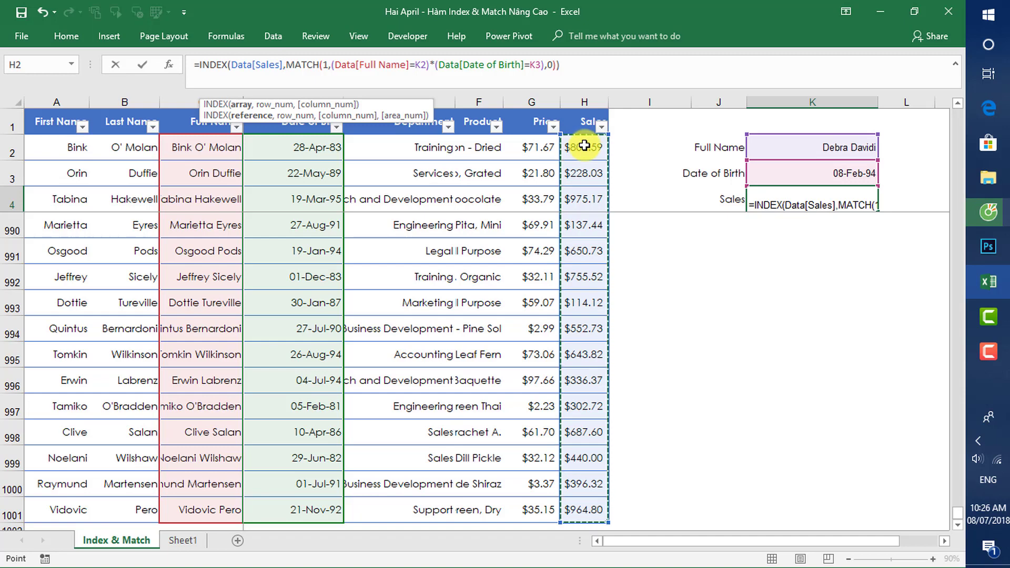
pyautogui.click(593, 67)
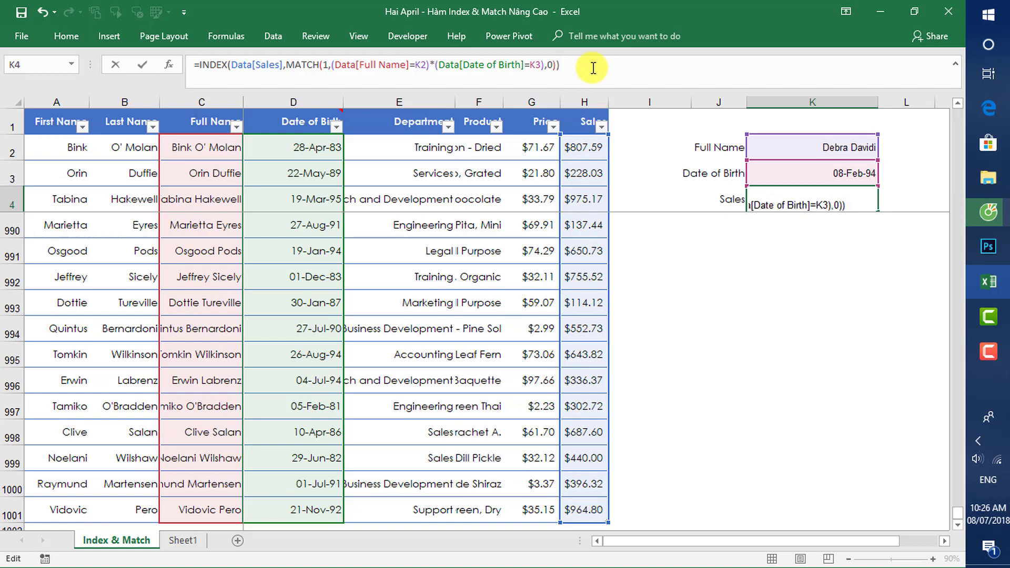
pyautogui.hotkey('ctrl', 'shift', 'Return')
# Step: Choose the full name from table row 7 in K2's list to test the revised formula
pyautogui.press('Up')
pyautogui.press('Up')
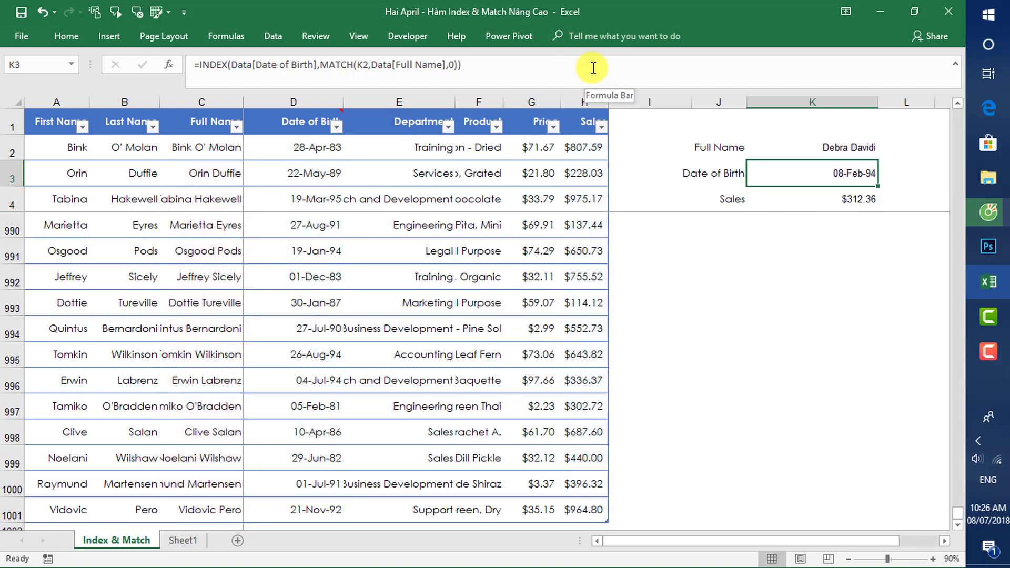
pyautogui.hotkey('alt', 'Down')
pyautogui.press('Down')
pyautogui.press('Down')
pyautogui.press('Return')
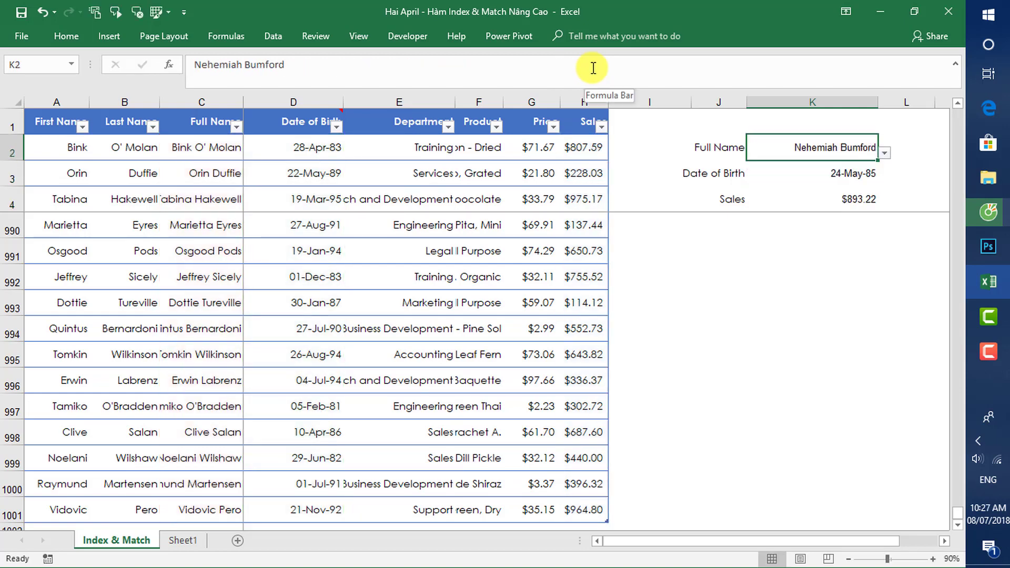
pyautogui.press('Down')
pyautogui.press('Down')
pyautogui.press('Up')
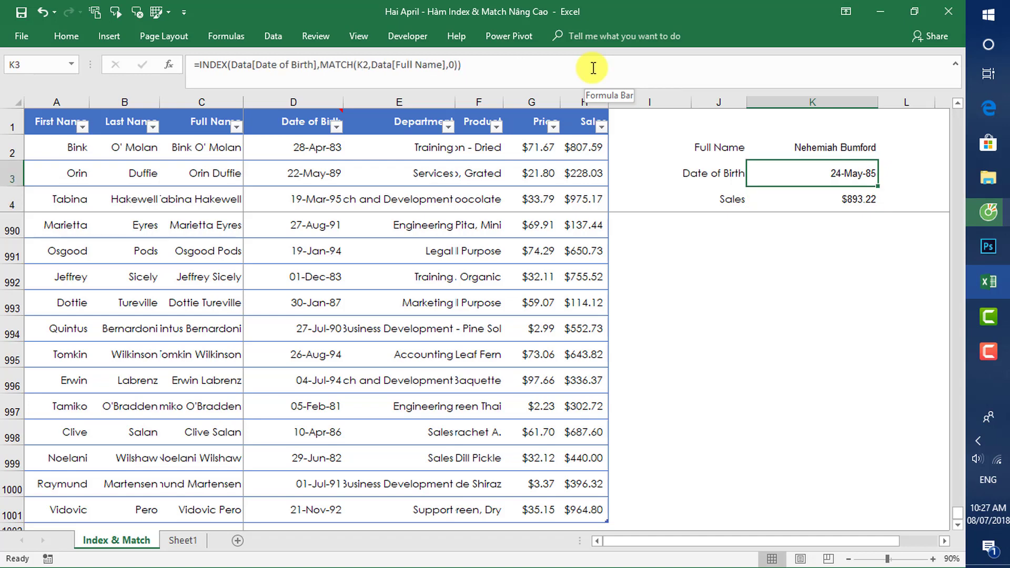
pyautogui.press('Down')
pyautogui.press('Left')
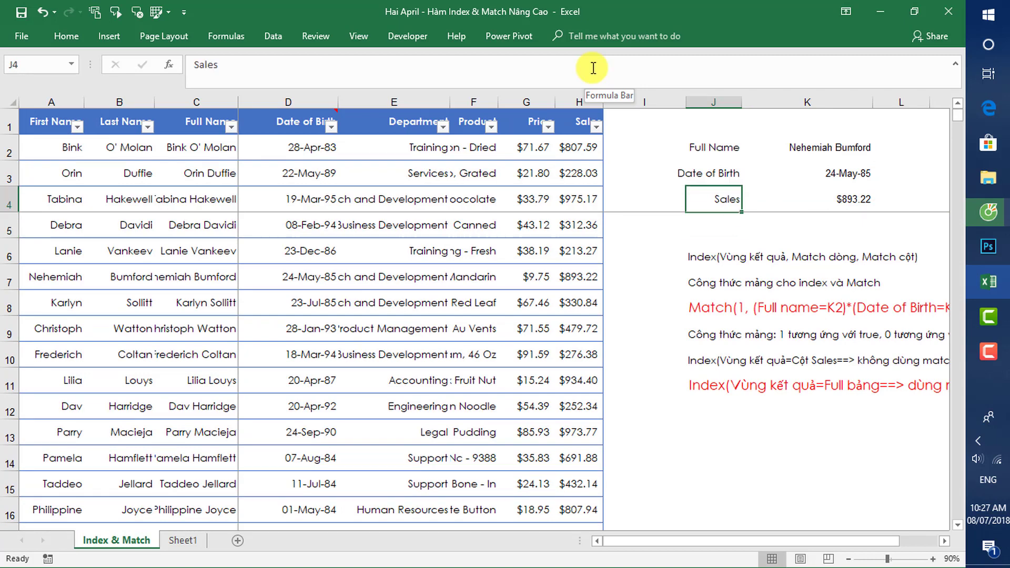
pyautogui.press('Right')
pyautogui.press('Up')
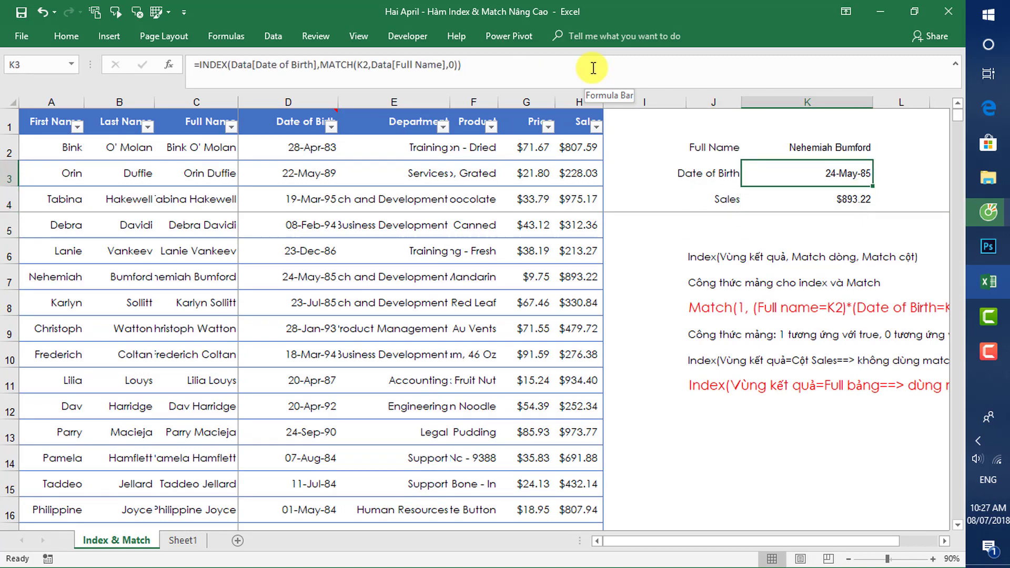
pyautogui.press('Down')
pyautogui.press('Left')
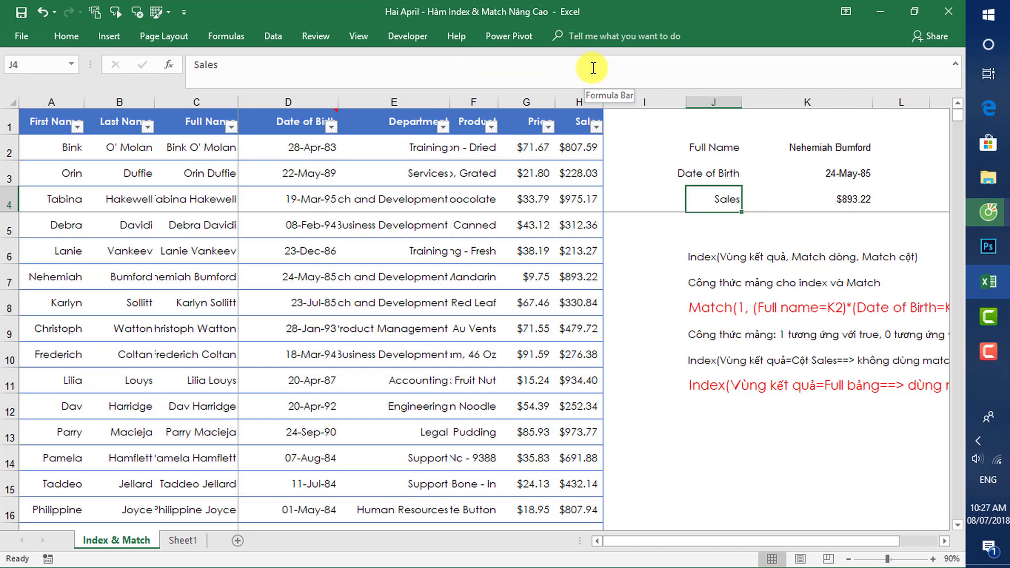
pyautogui.hotkey('shift', 'space')
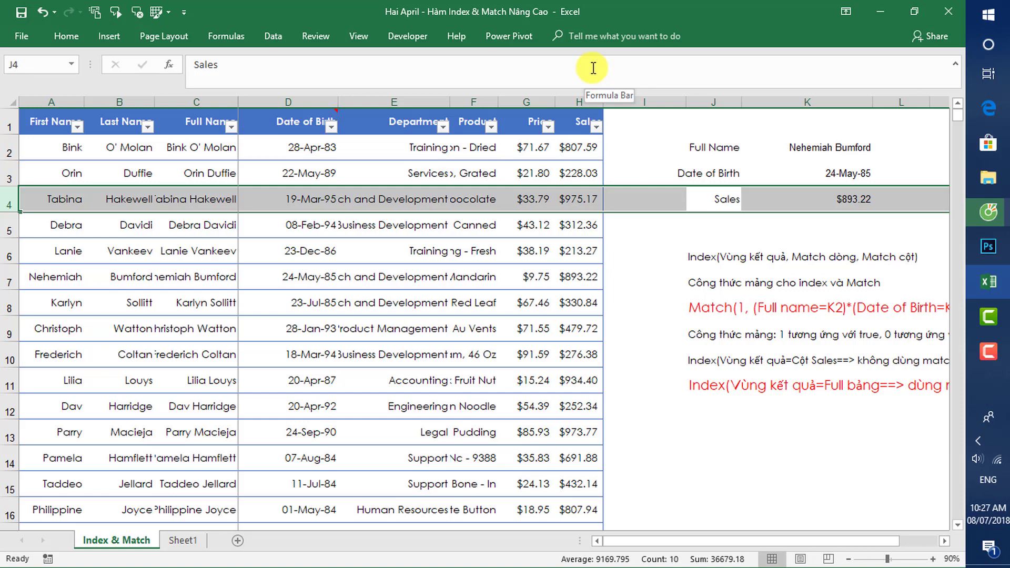
pyautogui.press('Up')
pyautogui.press('Up')
pyautogui.press('Up')
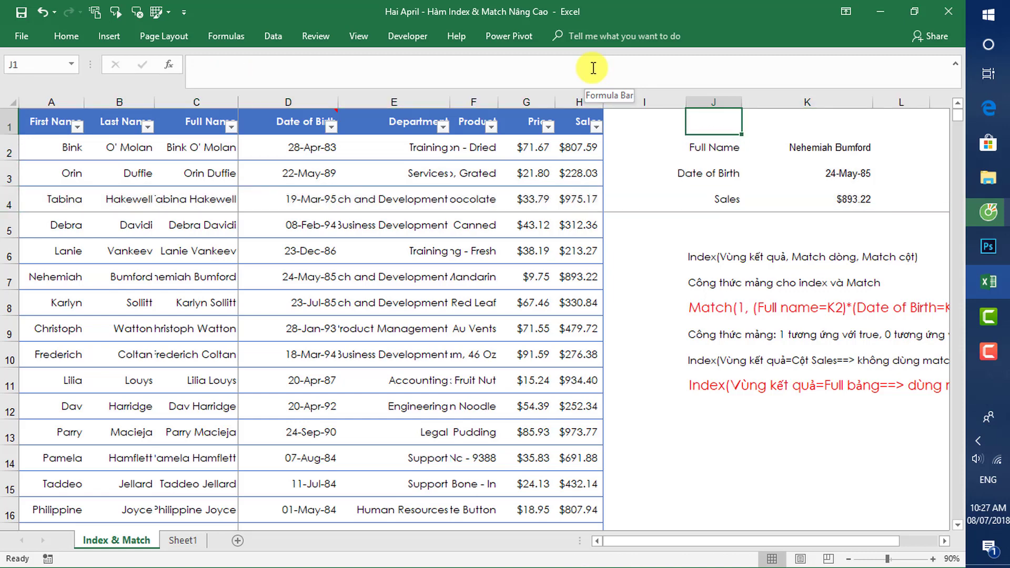
pyautogui.write('Produc')
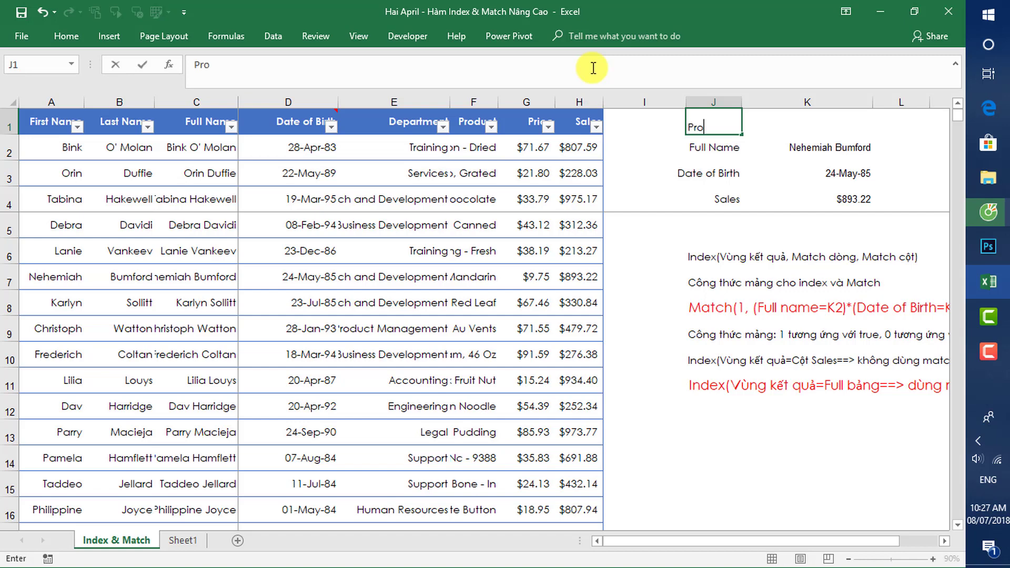
pyautogui.press('BackSpace')
pyautogui.press('BackSpace')
pyautogui.press('BackSpace')
pyautogui.press('BackSpace')
pyautogui.press('BackSpace')
pyautogui.press('BackSpace')
pyautogui.press('Down')
pyautogui.press('Down')
pyautogui.press('Down')
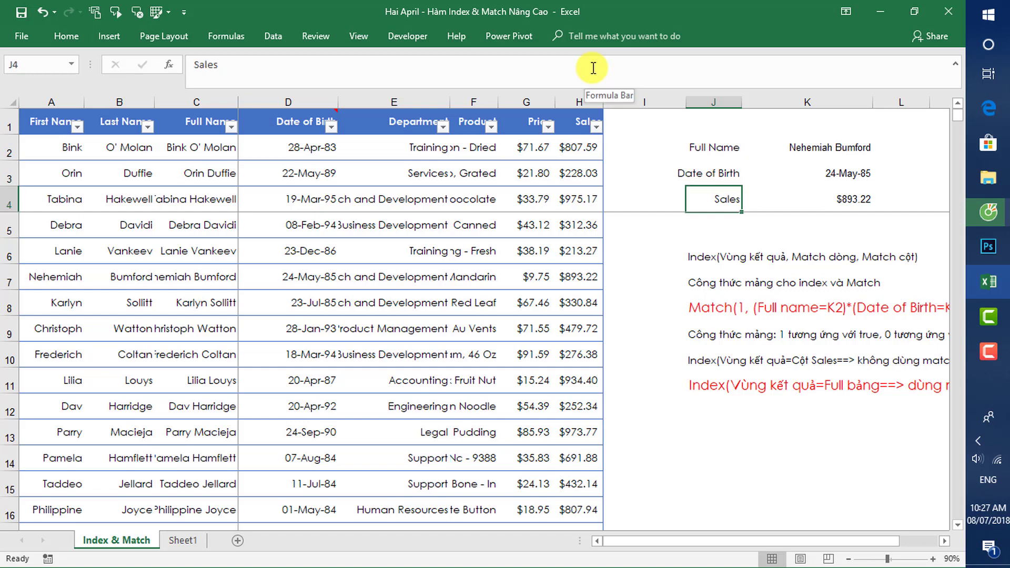
# Step: Convert the array formula in K4 to plain text by putting an apostrophe before its equals sign
pyautogui.press('Right')
pyautogui.press('Down')
pyautogui.press('Up')
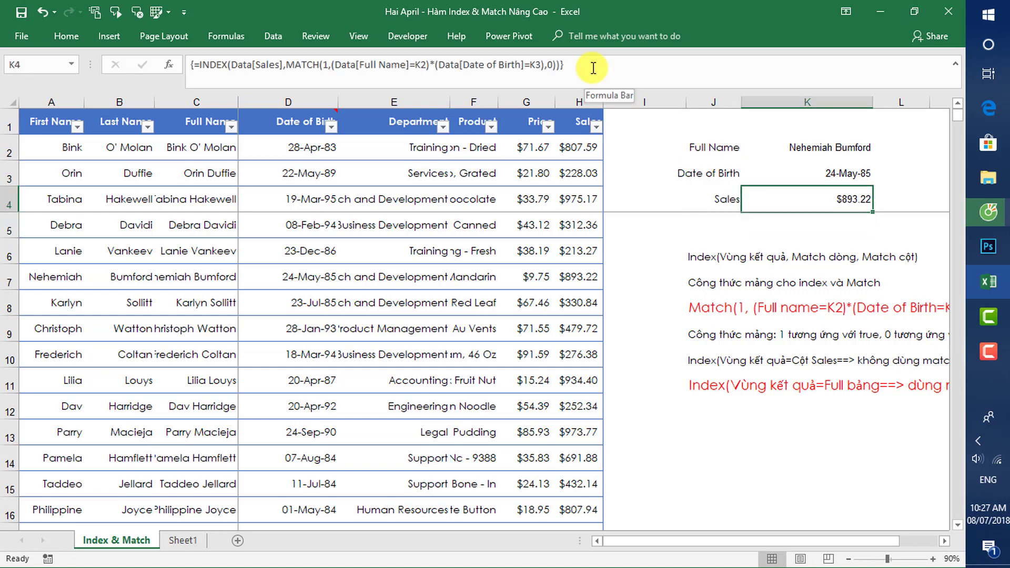
pyautogui.press('F2')
pyautogui.press('Left')
pyautogui.press('Left')
pyautogui.press('Left')
pyautogui.press('Left')
pyautogui.press('Left')
pyautogui.press('Left')
pyautogui.press('Left')
pyautogui.press('Left')
pyautogui.press('Left')
pyautogui.press('Left')
pyautogui.press('Left')
pyautogui.press('Left')
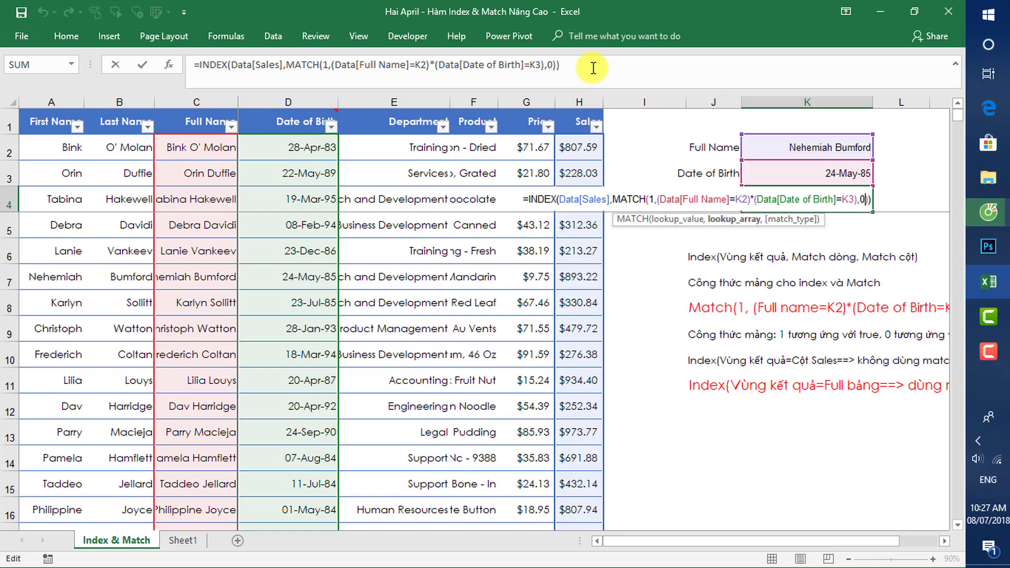
pyautogui.press('Left')
pyautogui.press('Left')
pyautogui.press('Left')
pyautogui.press('Left')
pyautogui.press('Left')
pyautogui.press('Left')
pyautogui.press('Left')
pyautogui.press('Left')
pyautogui.press('Left')
pyautogui.press('Left')
pyautogui.press('Left')
pyautogui.press('Left')
pyautogui.press('Left')
pyautogui.press('Left')
pyautogui.press('Left')
pyautogui.press('Left')
pyautogui.press('Left')
pyautogui.press('Left')
pyautogui.press('Left')
pyautogui.press('Left')
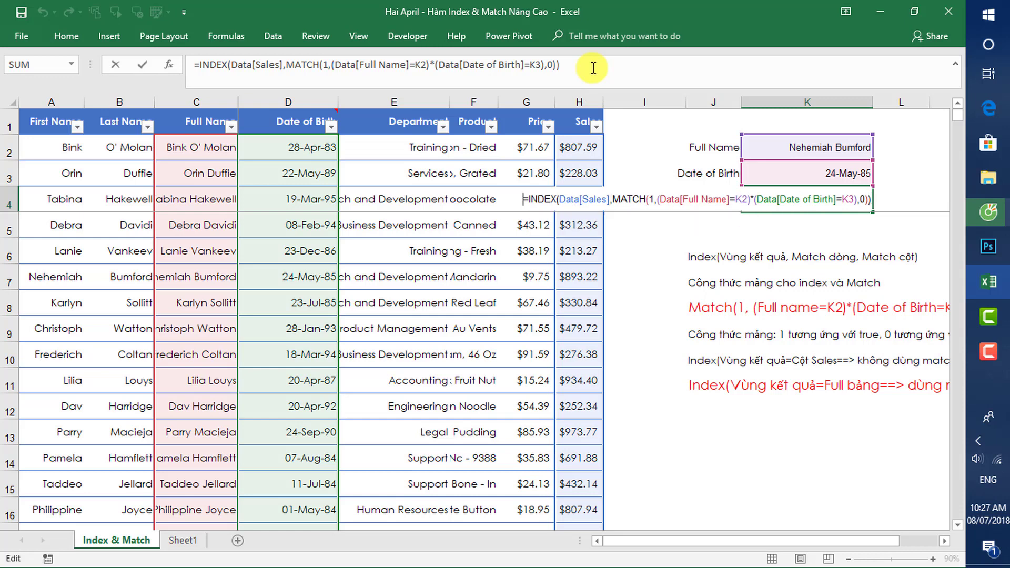
pyautogui.write("'")
pyautogui.press('Return')
pyautogui.press('Up')
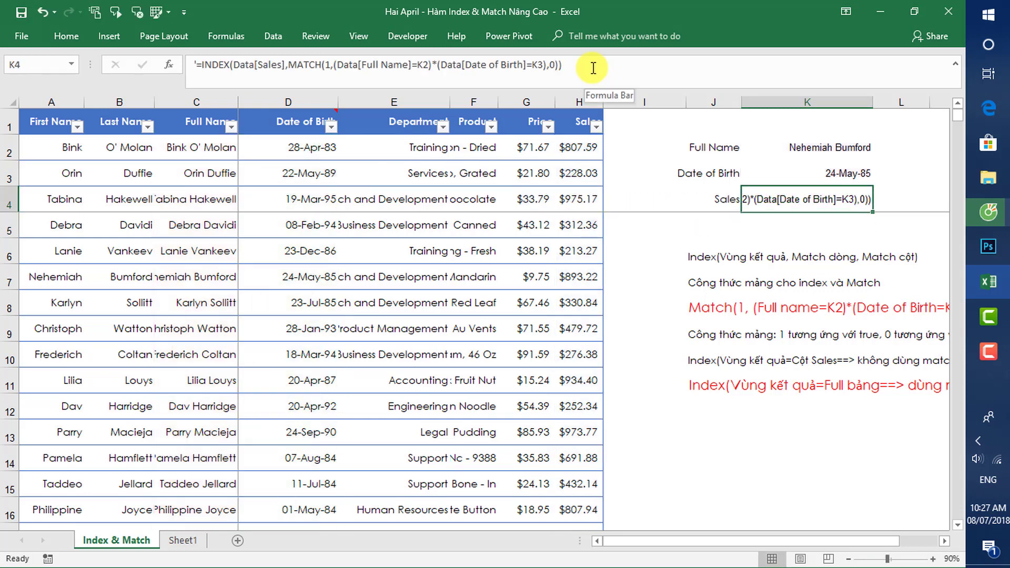
# Step: Copy the formula text from K4 into K5 and the Sales label from J4 into J5
pyautogui.press('Down')
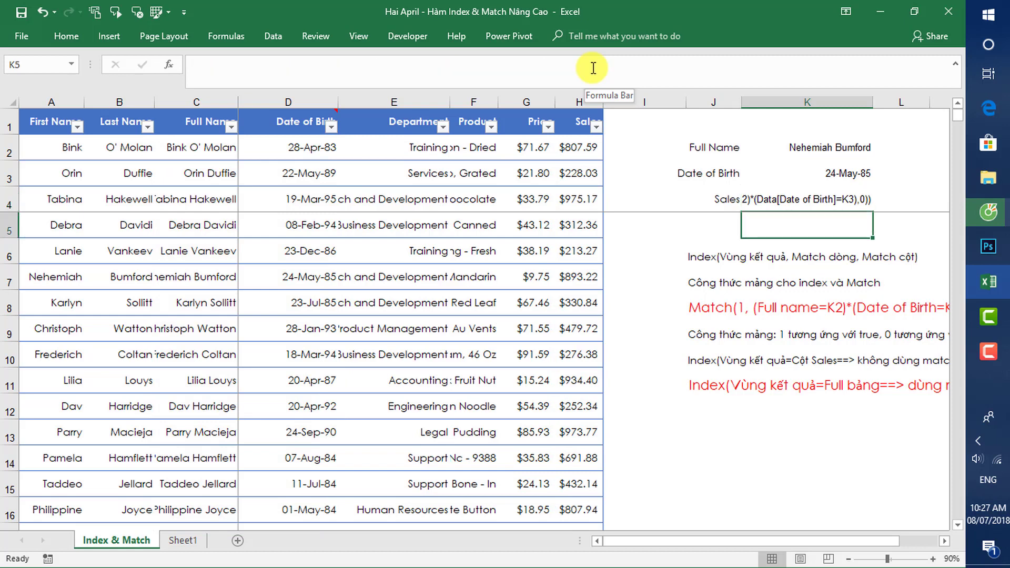
pyautogui.hotkey('ctrl', "'")
pyautogui.hotkey('shift', 'Tab')
pyautogui.press('Up')
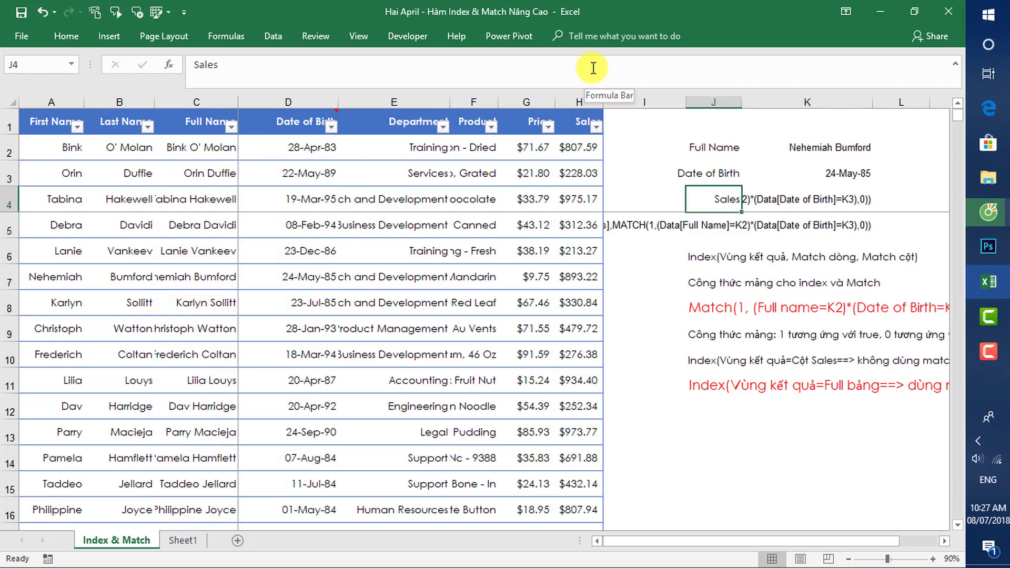
pyautogui.press('Down')
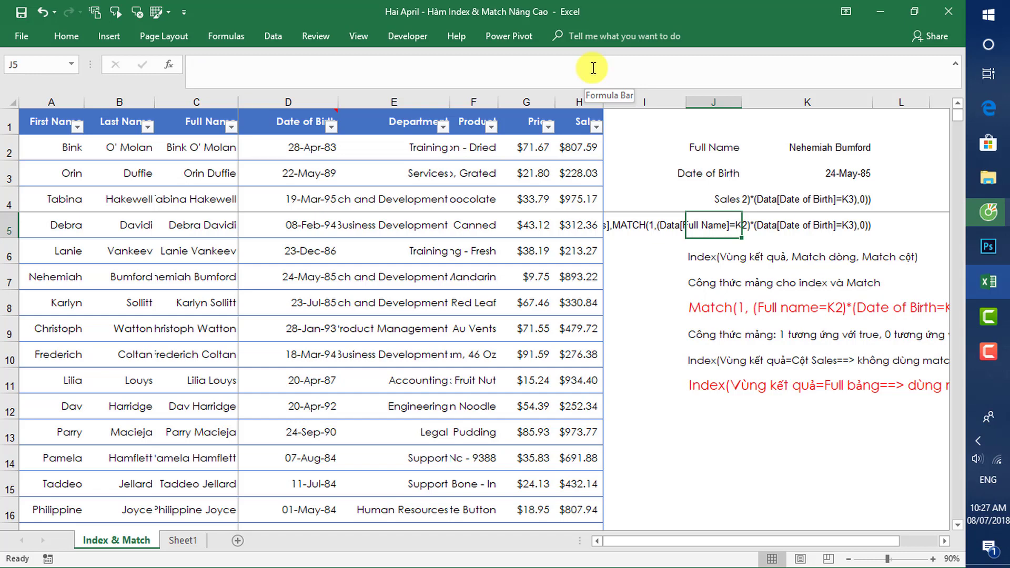
pyautogui.hotkey('ctrl', 'd')
# Step: Relabel J4 as Product and clear the formula text from K4
pyautogui.press('Up')
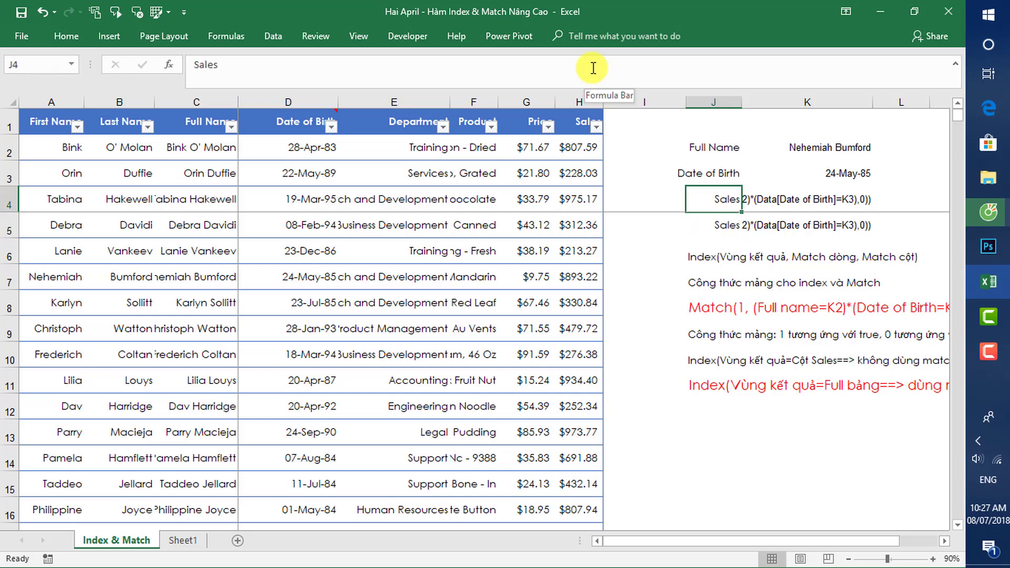
pyautogui.write('Productl')
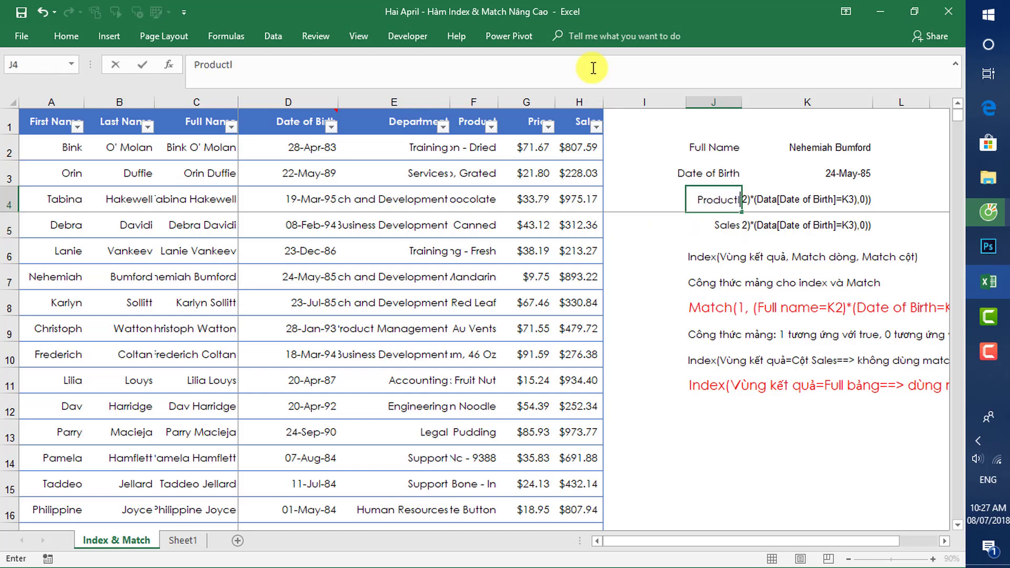
pyautogui.press('BackSpace')
pyautogui.press('Return')
pyautogui.press('Right')
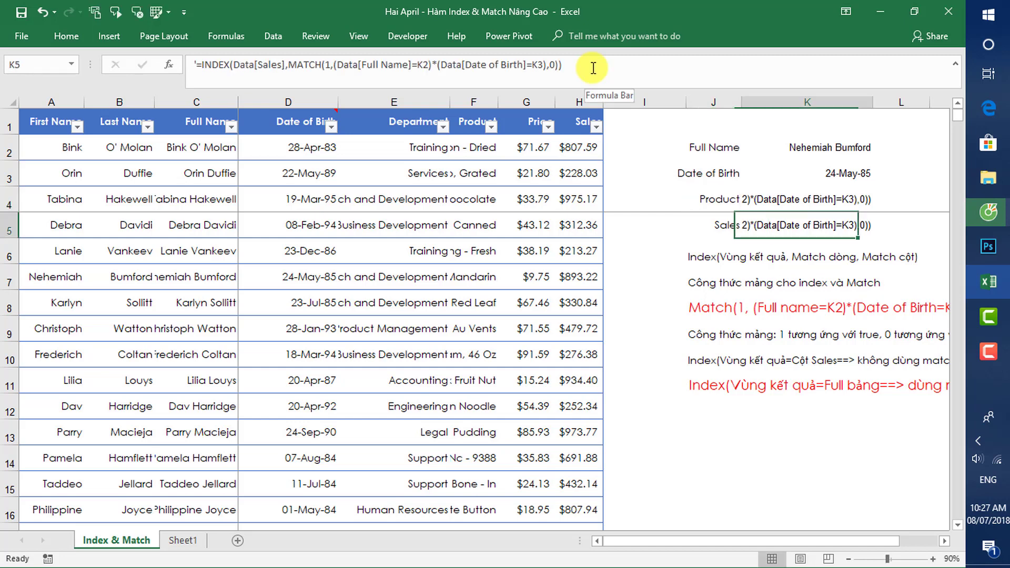
pyautogui.press('Up')
pyautogui.press('Delete')
# Step: Remove the leading apostrophe from the formula text in K5 and commit it as an array formula
pyautogui.press('Down')
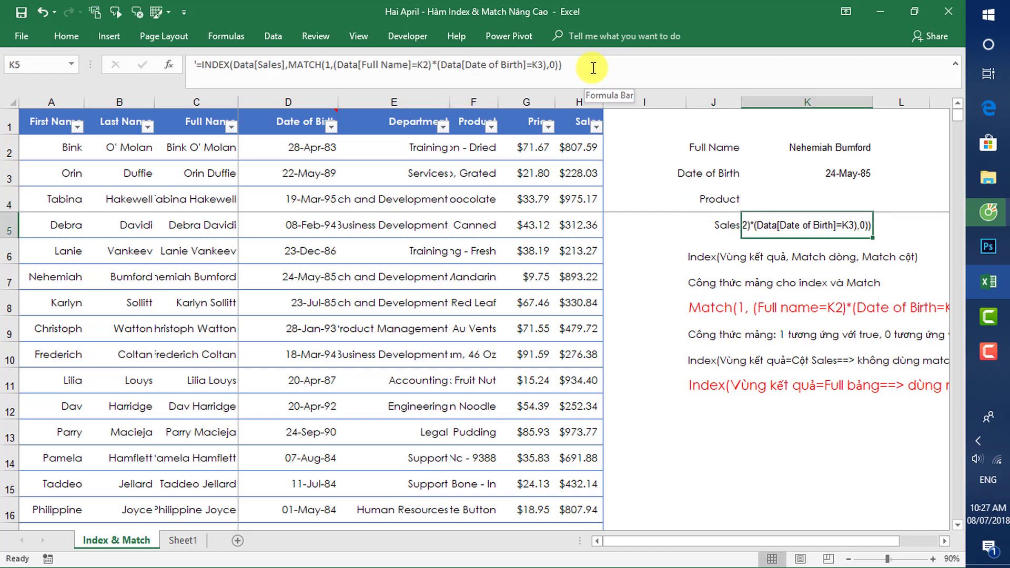
pyautogui.press('F2')
pyautogui.press('Left')
pyautogui.press('Left')
pyautogui.press('Left')
pyautogui.press('Left')
pyautogui.press('Left')
pyautogui.press('Left')
pyautogui.press('Left')
pyautogui.press('Left')
pyautogui.press('Left')
pyautogui.press('Left')
pyautogui.press('Left')
pyautogui.press('Left')
pyautogui.press('Left')
pyautogui.press('Left')
pyautogui.press('Left')
pyautogui.press('Left')
pyautogui.press('Left')
pyautogui.press('Left')
pyautogui.press('Left')
pyautogui.press('Left')
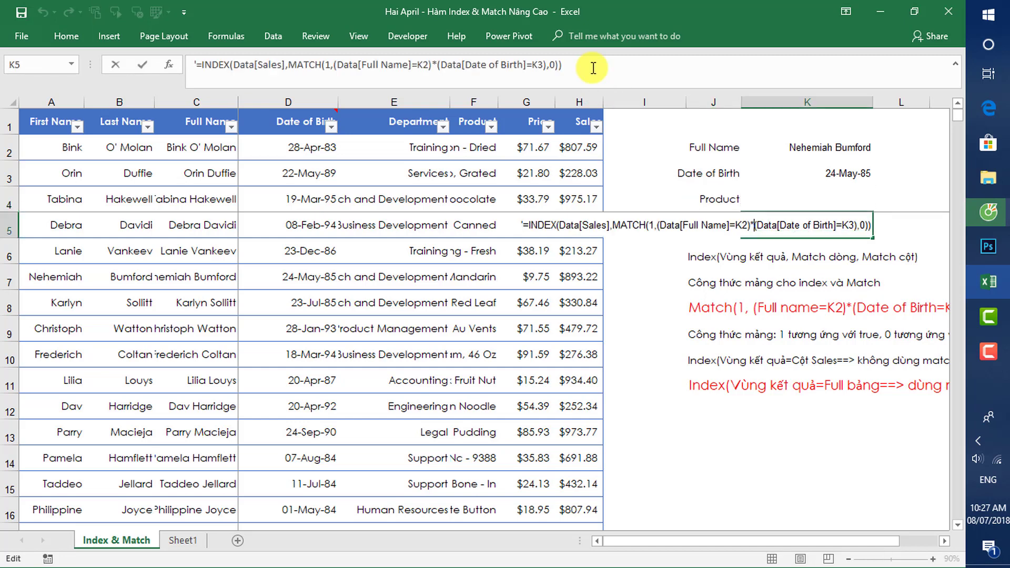
pyautogui.press('Left')
pyautogui.press('Left')
pyautogui.press('Left')
pyautogui.press('Left')
pyautogui.press('Left')
pyautogui.press('Left')
pyautogui.press('Left')
pyautogui.press('Left')
pyautogui.press('Left')
pyautogui.press('Left')
pyautogui.press('Left')
pyautogui.press('Left')
pyautogui.press('Left')
pyautogui.press('Left')
pyautogui.press('Left')
pyautogui.press('Left')
pyautogui.press('Left')
pyautogui.press('Left')
pyautogui.press('Left')
pyautogui.press('Left')
pyautogui.press('BackSpace')
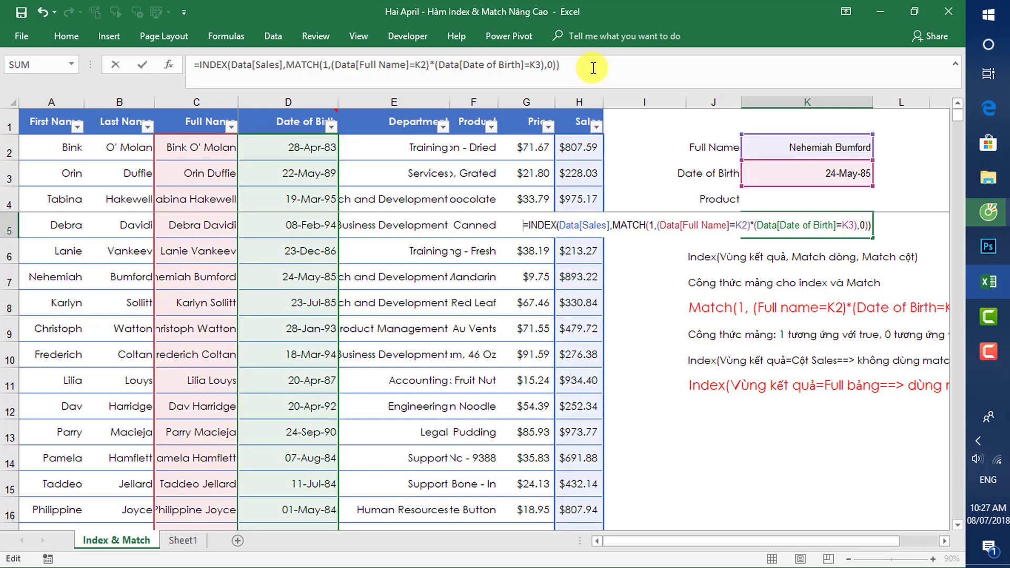
pyautogui.hotkey('ctrl', 'shift', 'Return')
# Step: Unfreeze the panes of the Index & Match worksheet
pyautogui.press('Up')
pyautogui.press('Up')
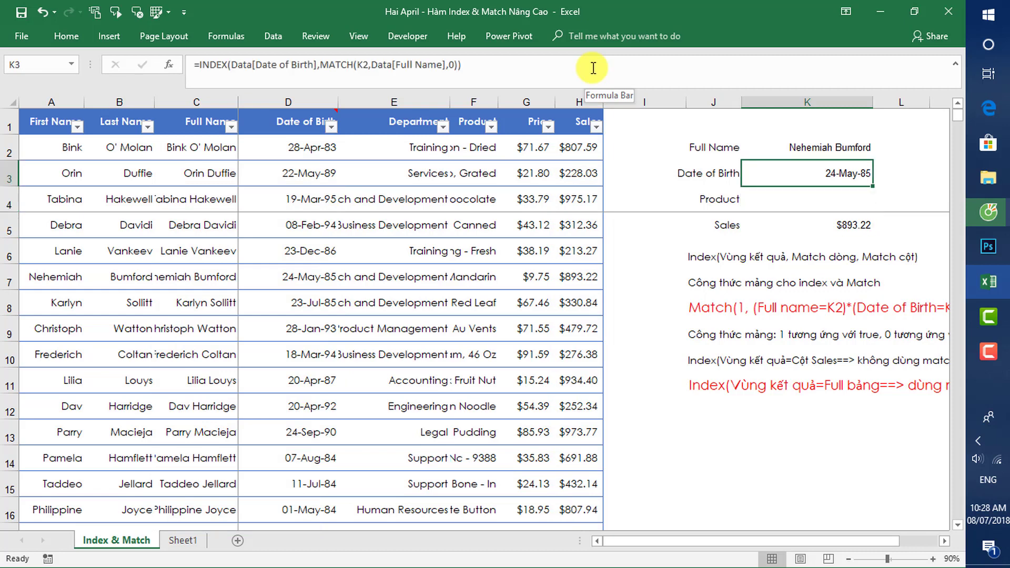
pyautogui.press('Down')
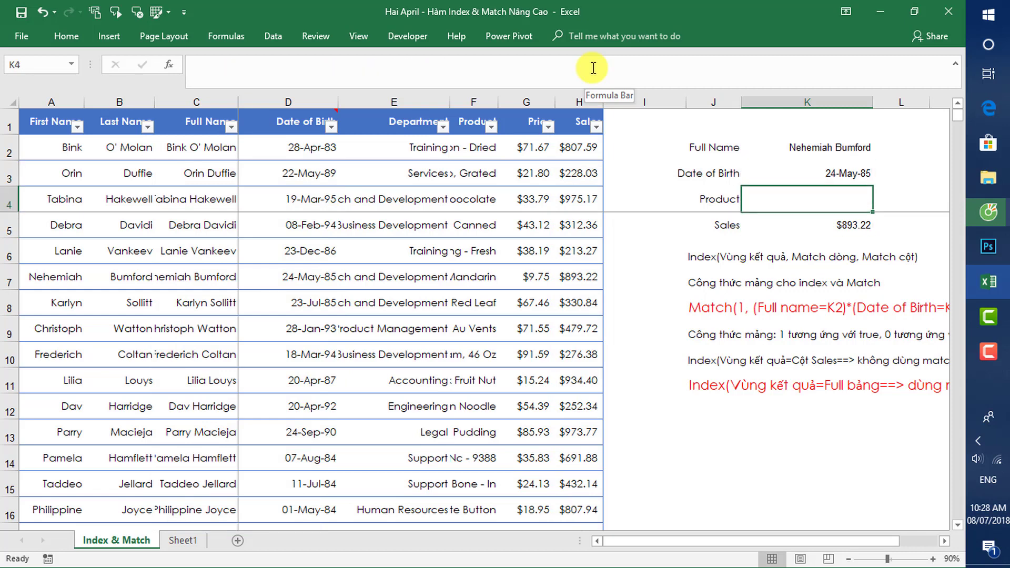
pyautogui.press('Down')
pyautogui.press('Left')
pyautogui.press('Left')
pyautogui.press('Left')
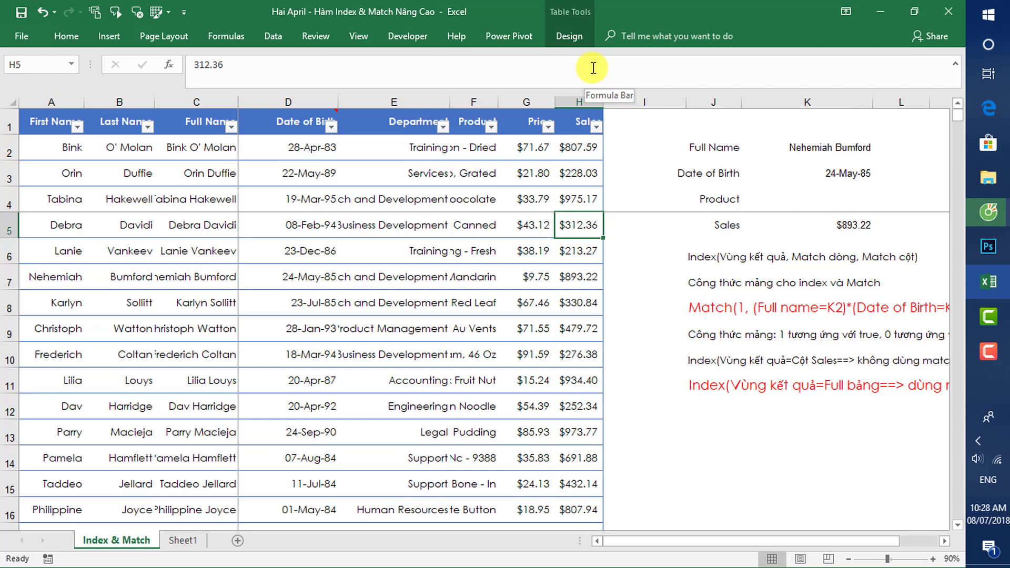
pyautogui.press('alt')
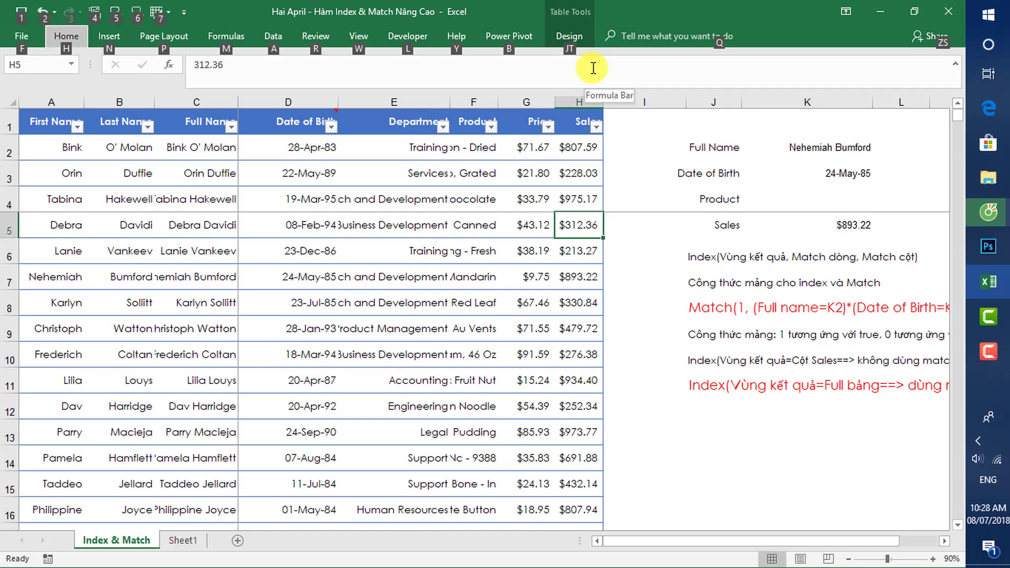
pyautogui.press('w')
pyautogui.press('w')
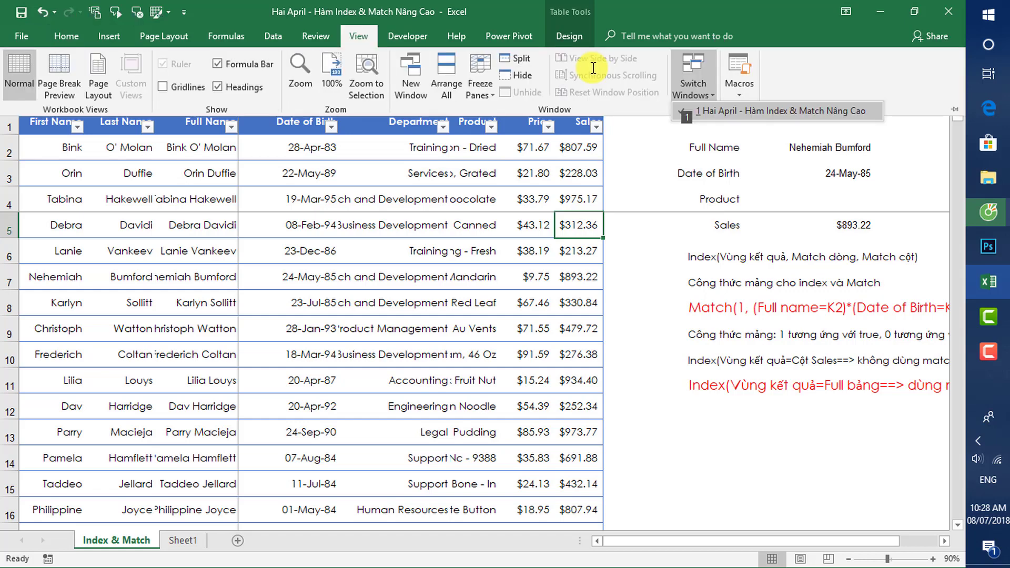
pyautogui.press('Escape')
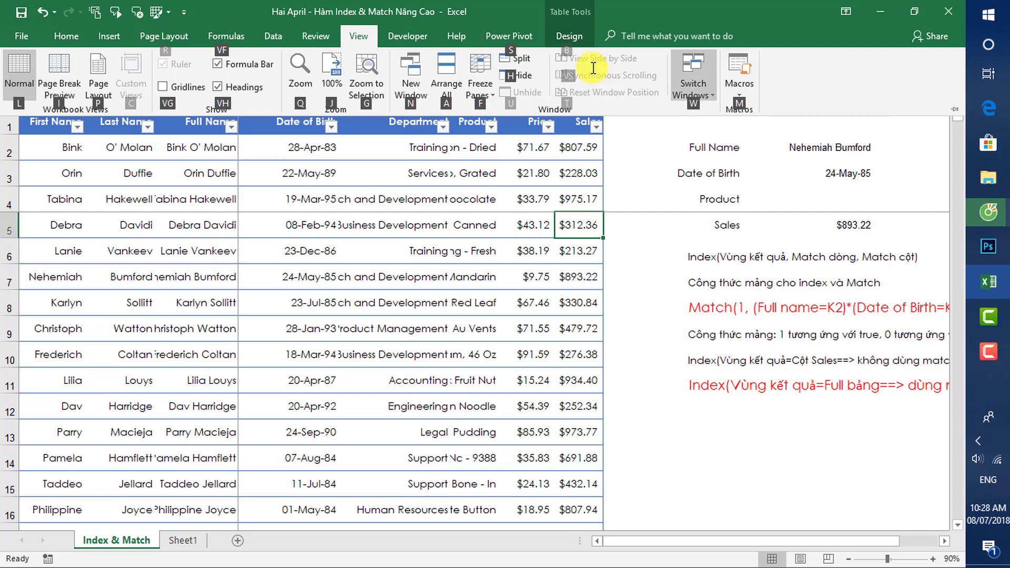
pyautogui.press('f')
pyautogui.press('Down')
pyautogui.press('Up')
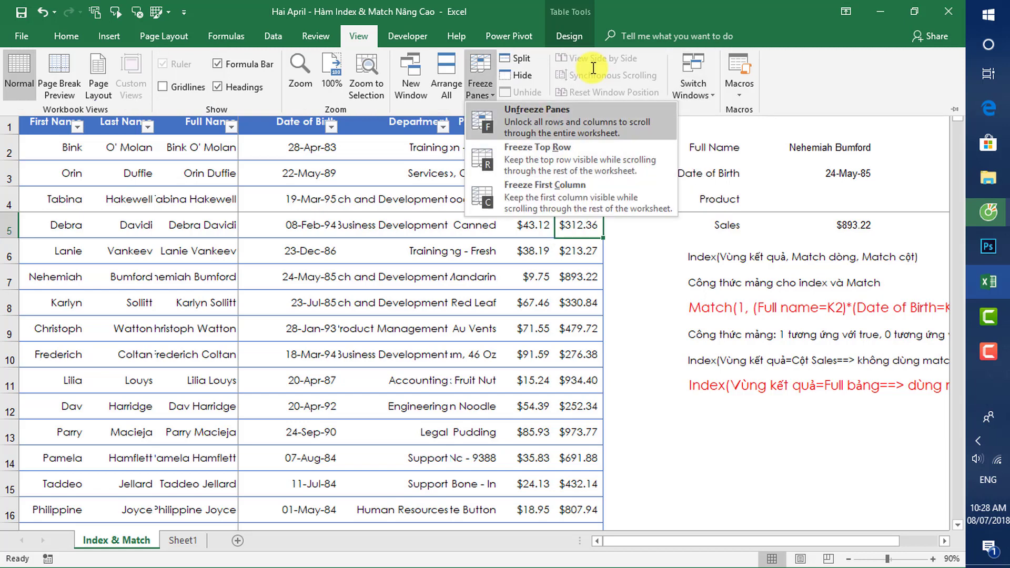
pyautogui.press('Return')
# Step: Freeze the panes at cell D6, locking rows 1 to 5 and columns A to C
pyautogui.press('Down')
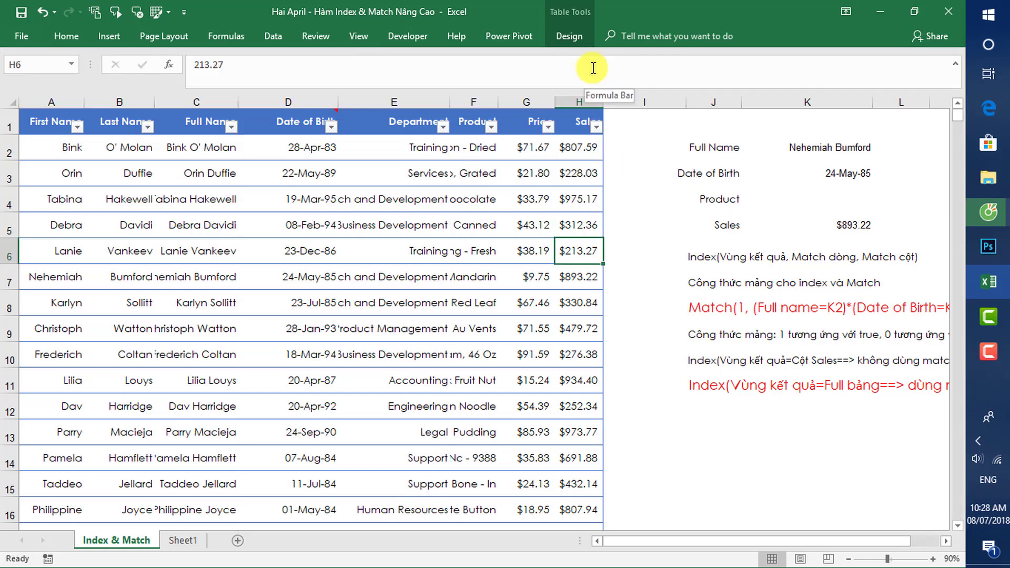
pyautogui.press('Left')
pyautogui.press('Left')
pyautogui.press('Left')
pyautogui.press('Left')
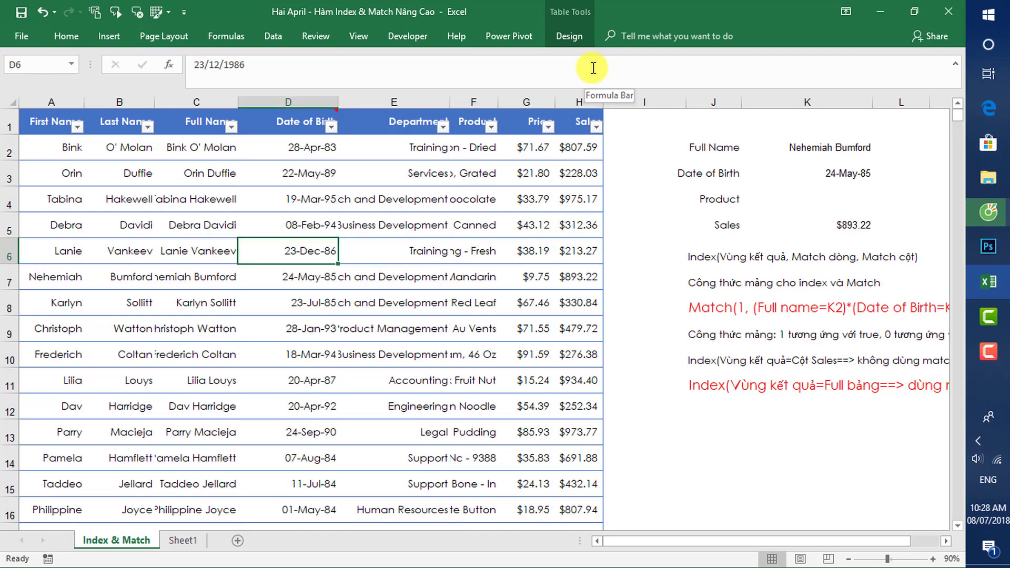
pyautogui.press('alt')
pyautogui.press('w')
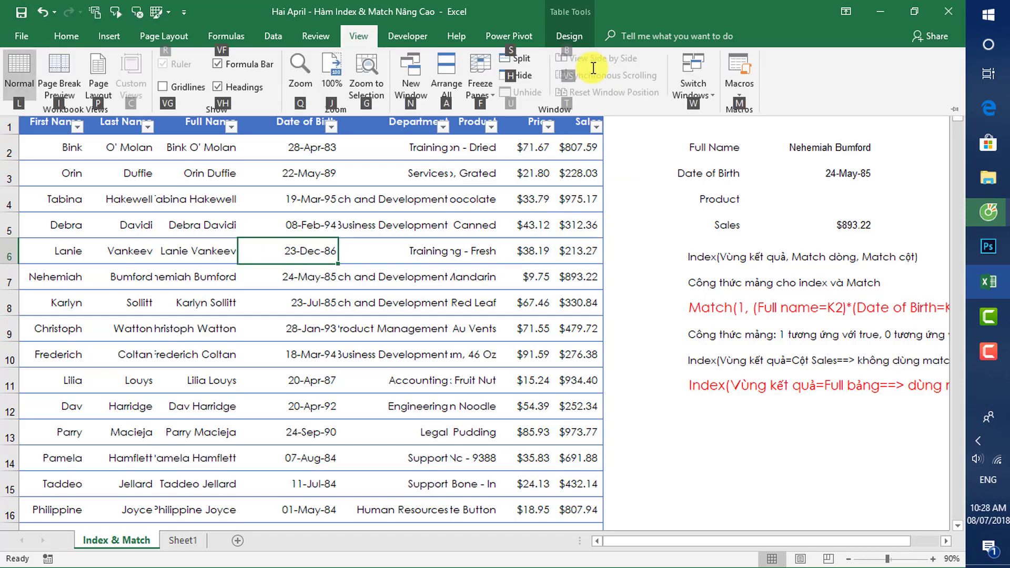
pyautogui.press('f')
pyautogui.press('f')
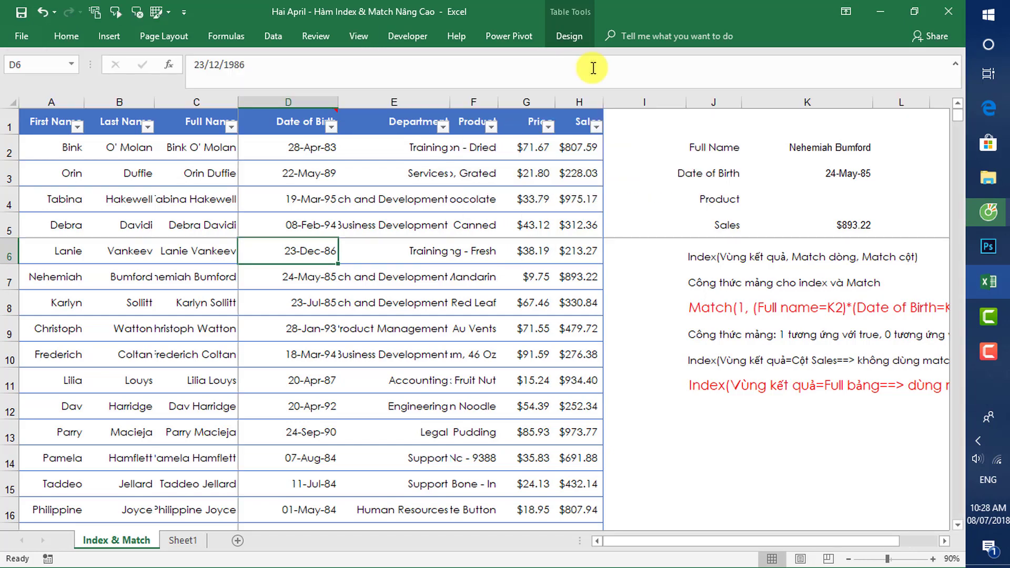
# Step: Review the lookup cells K2 and K3, the empty Product cell K4 and the Sales formula in K5
pyautogui.press('Right')
pyautogui.press('Up')
pyautogui.press('Right')
pyautogui.press('Up')
pyautogui.press('Right')
pyautogui.press('Right')
pyautogui.press('Right')
pyautogui.press('Right')
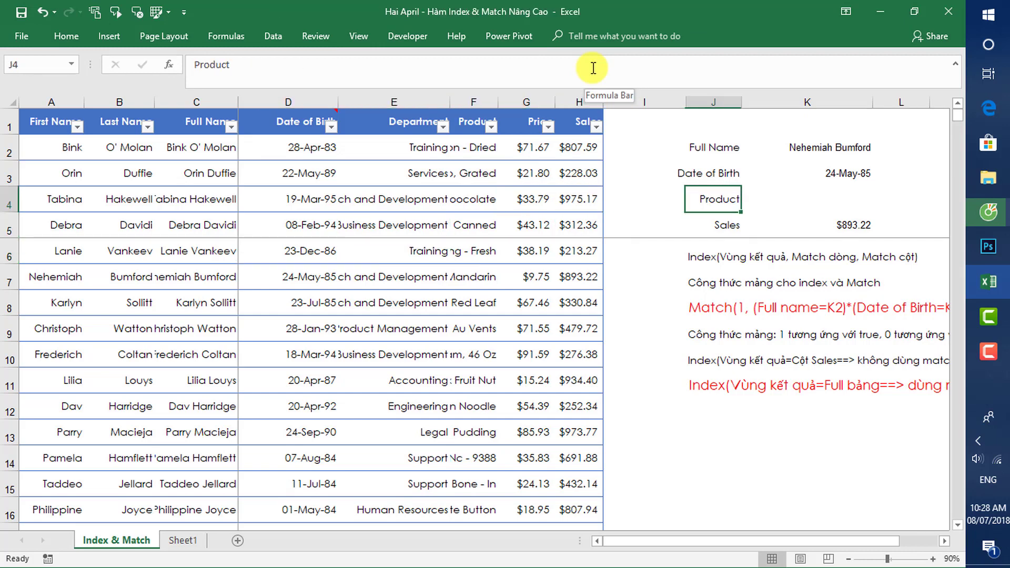
pyautogui.press('Right')
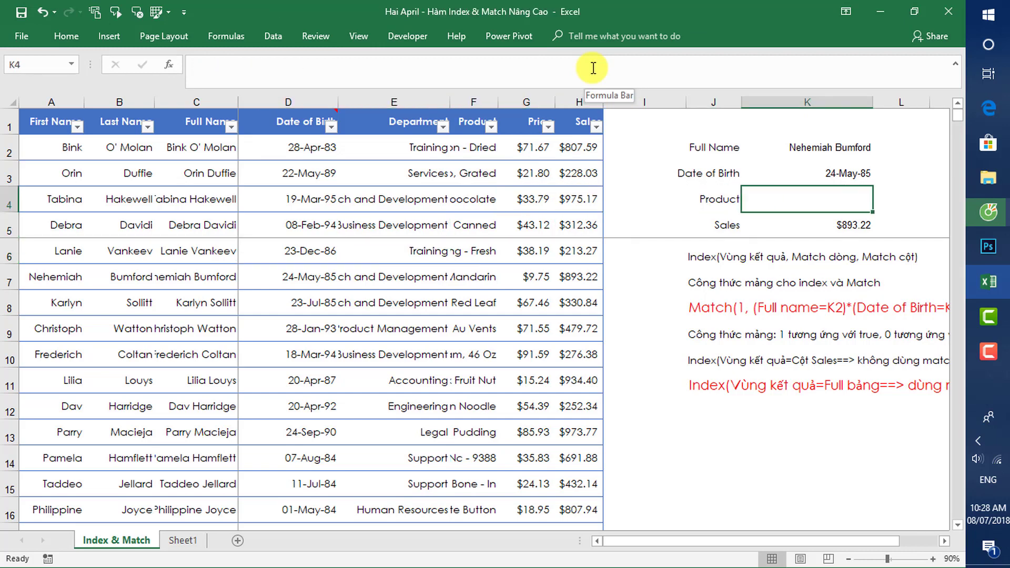
pyautogui.press('Up')
pyautogui.press('Up')
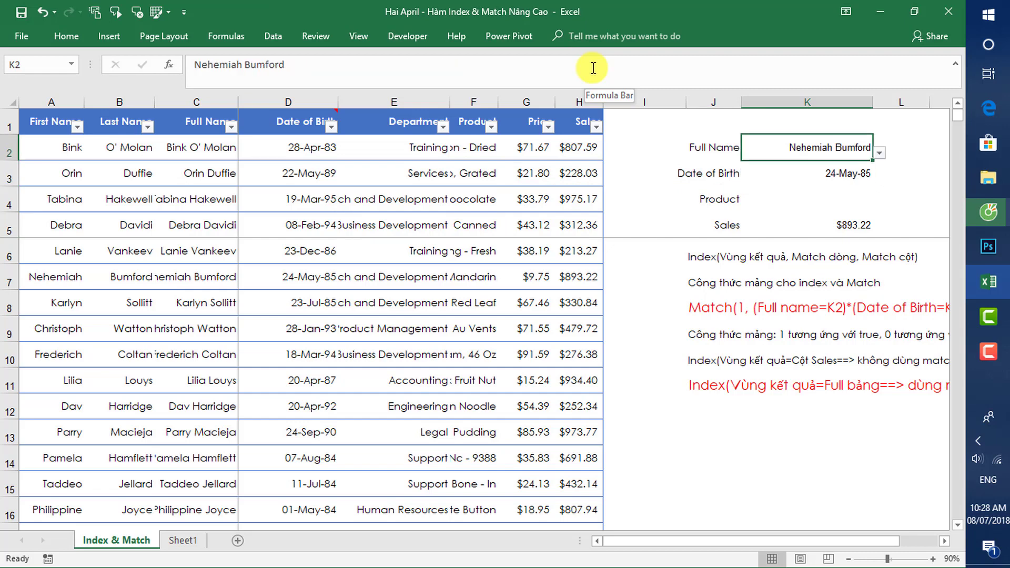
pyautogui.press('Down')
pyautogui.press('Down')
pyautogui.press('Down')
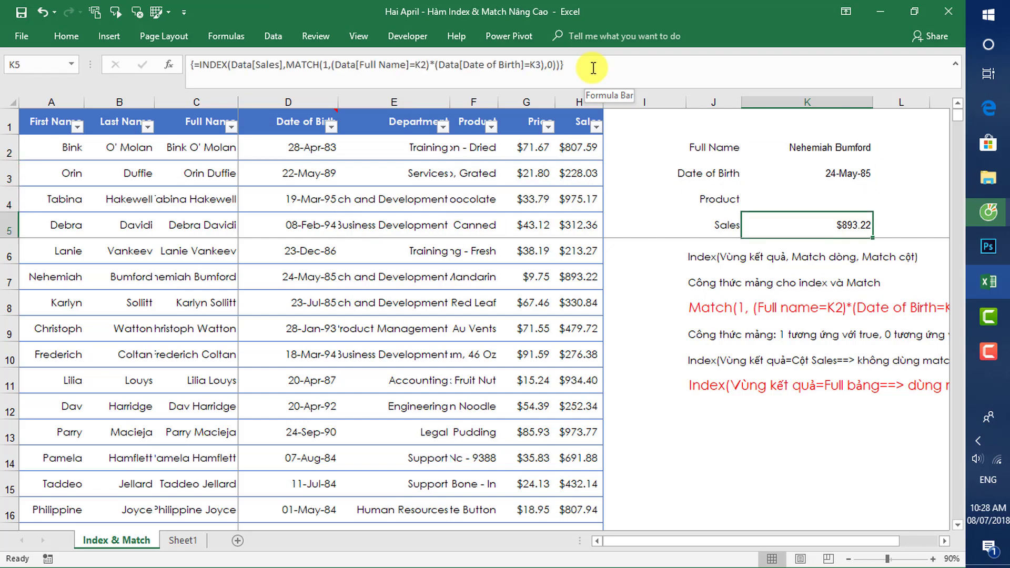
pyautogui.press('Up')
pyautogui.press('Up')
pyautogui.press('Up')
pyautogui.press('Down')
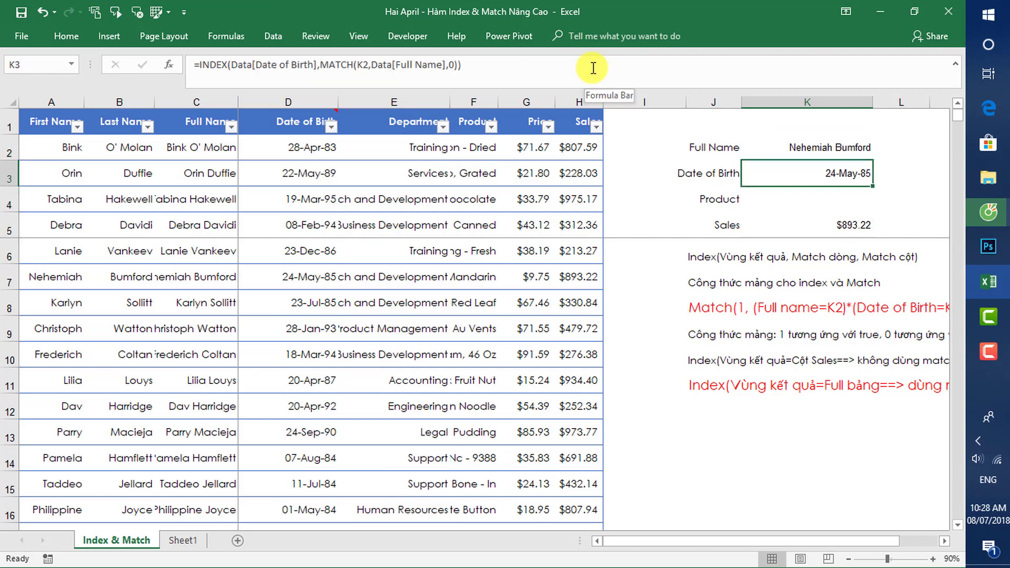
pyautogui.press('Down')
pyautogui.press('Up')
# Step: Start an INDEX formula in K4 with the whole Product column, Data[Product], as its array
pyautogui.press('Down')
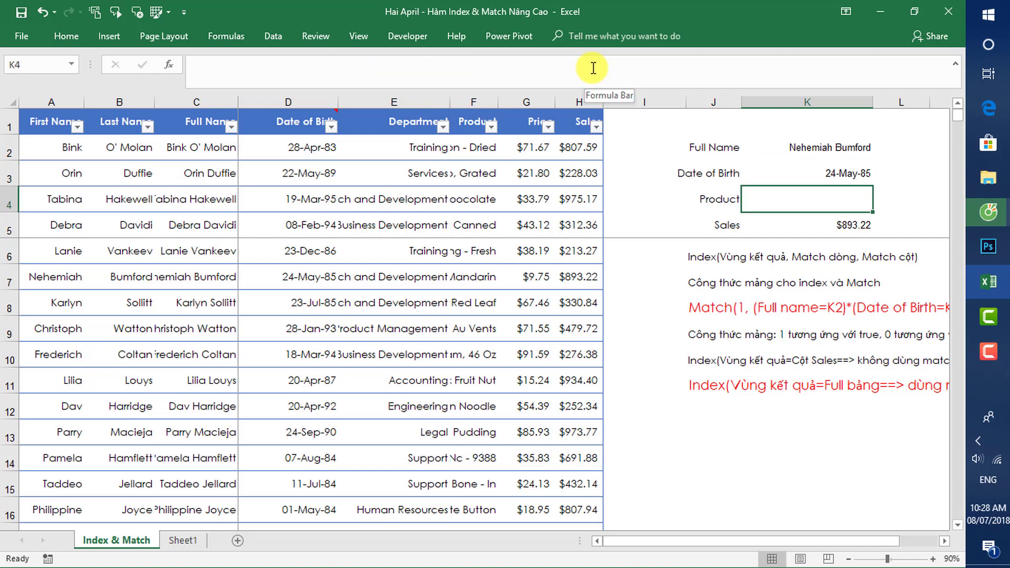
pyautogui.write('=INDEX(')
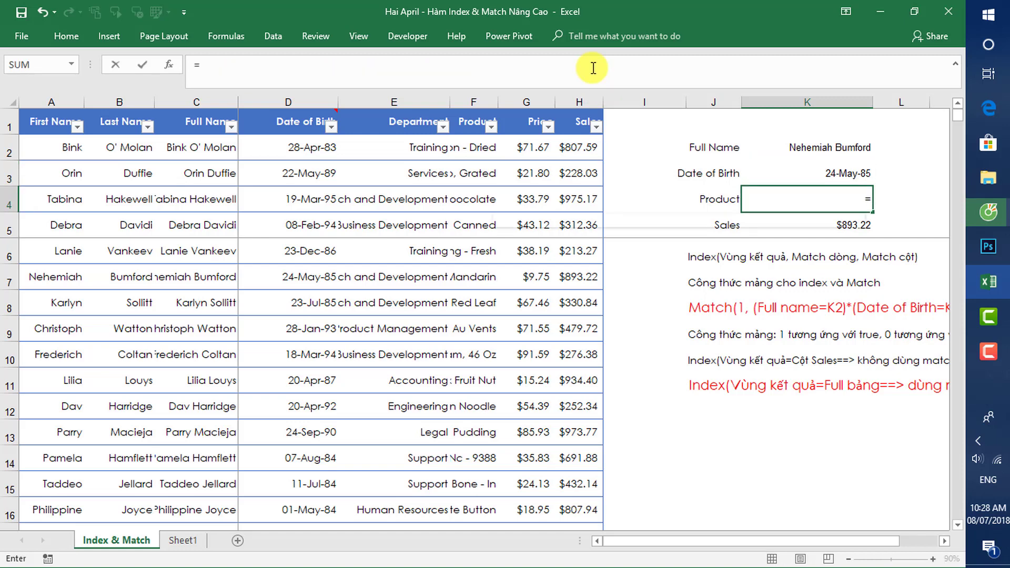
pyautogui.click(248, 62)
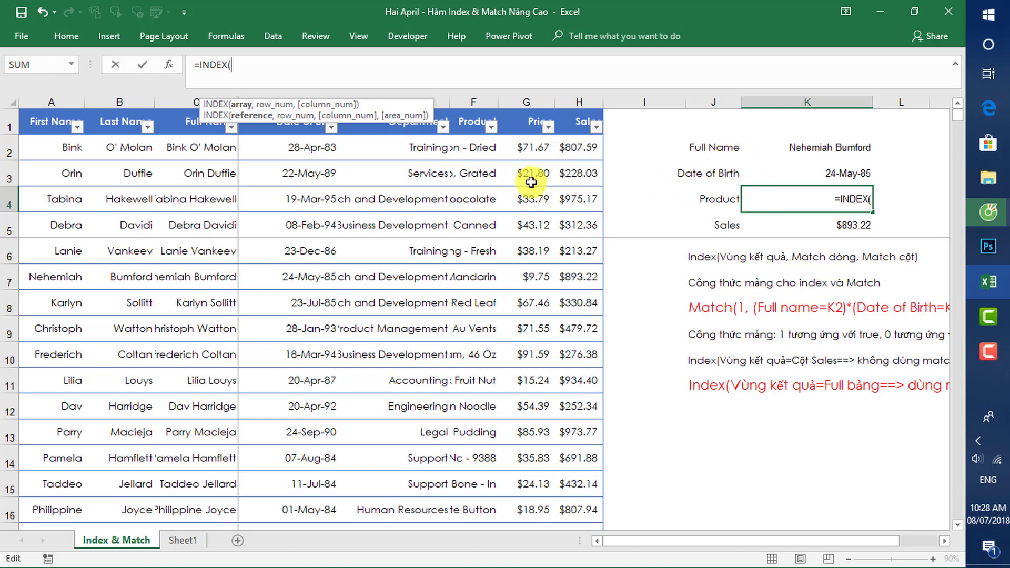
pyautogui.click(476, 148)
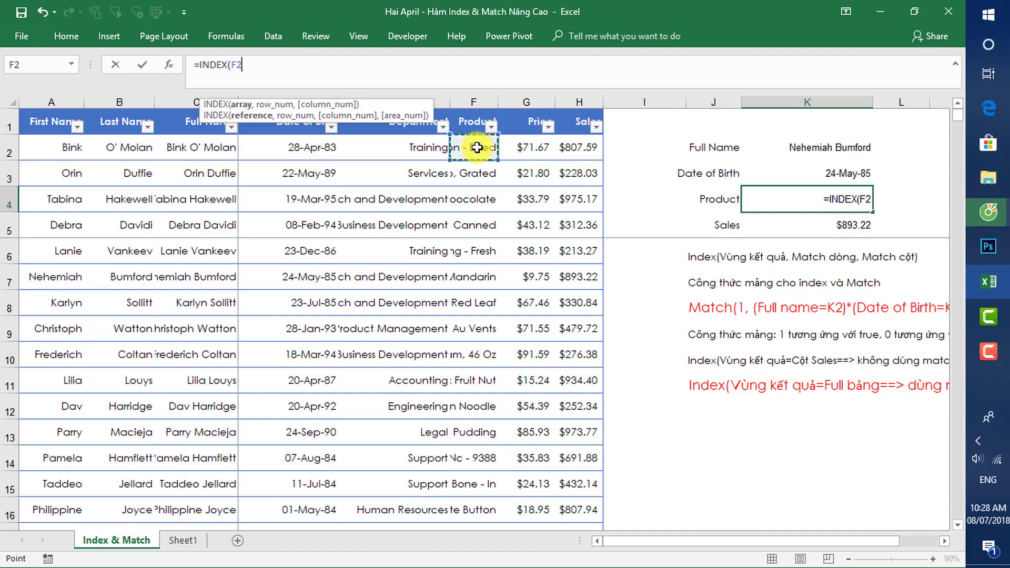
pyautogui.hotkey('ctrl', 'shift', 'Down')
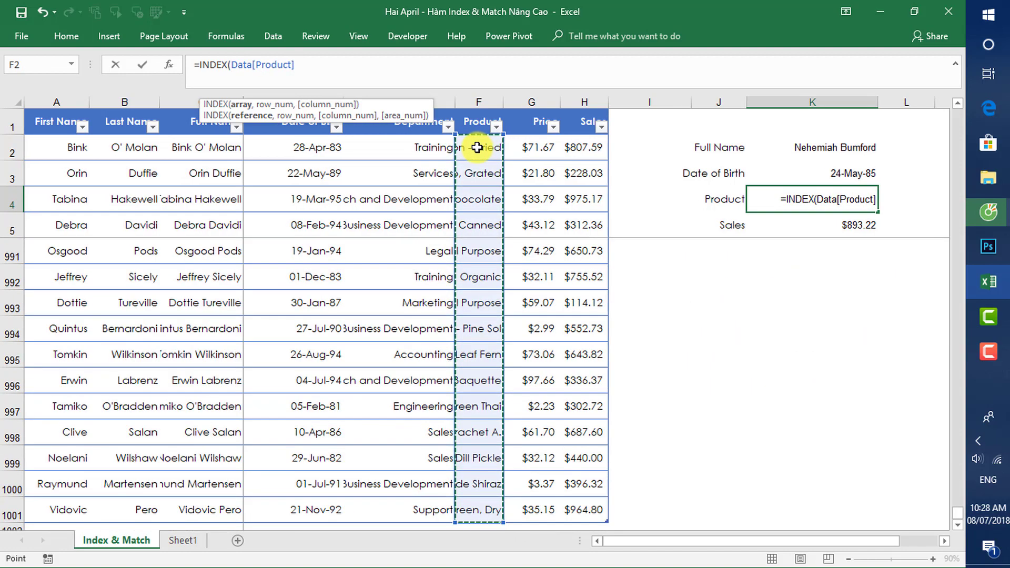
# Step: Add a MATCH to the INDEX formula in K4 with lookup value 1 and the first condition Data[Full Name]=K2
pyautogui.write(',mat')
pyautogui.press('Tab')
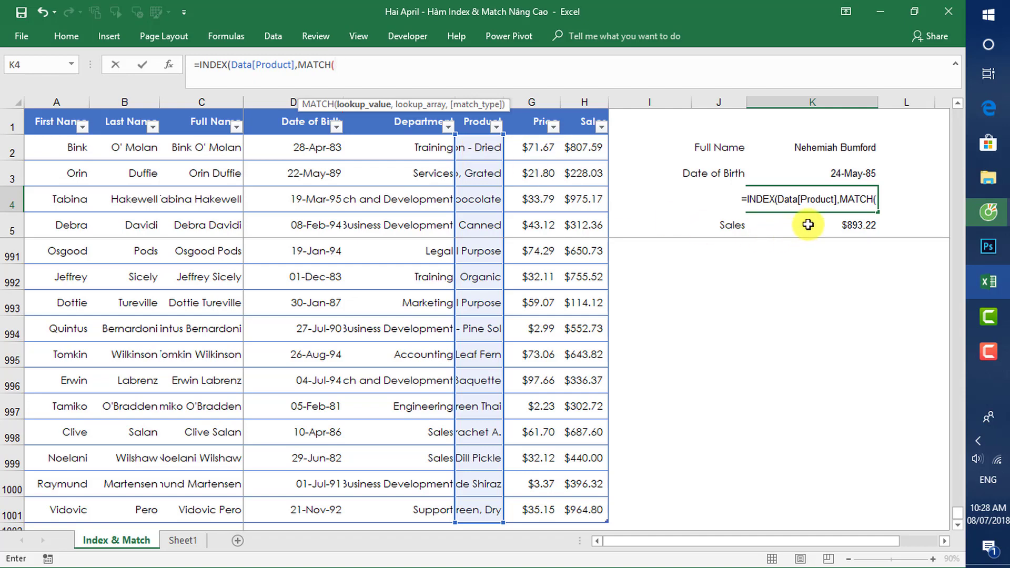
pyautogui.write('1')
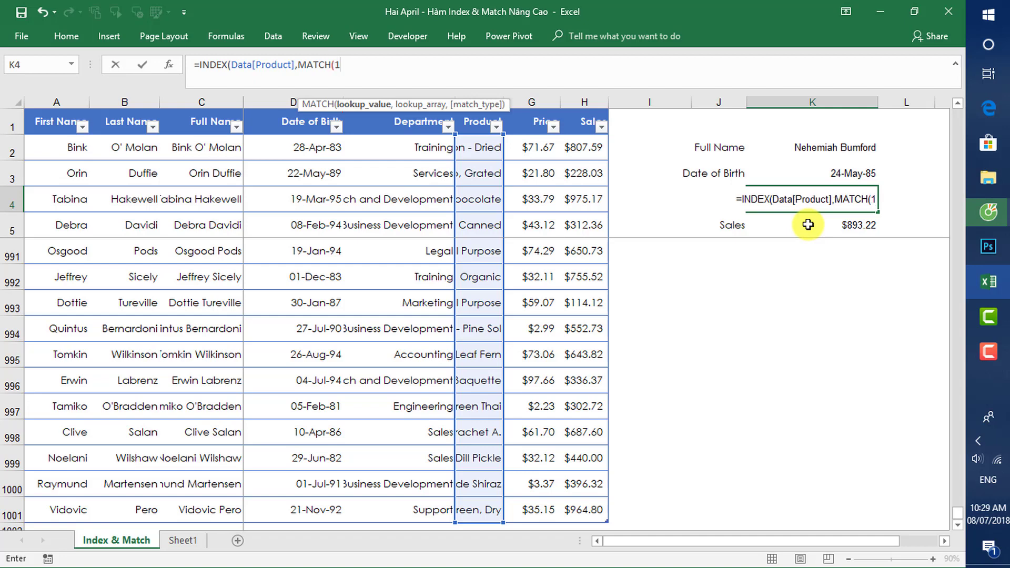
pyautogui.write(',')
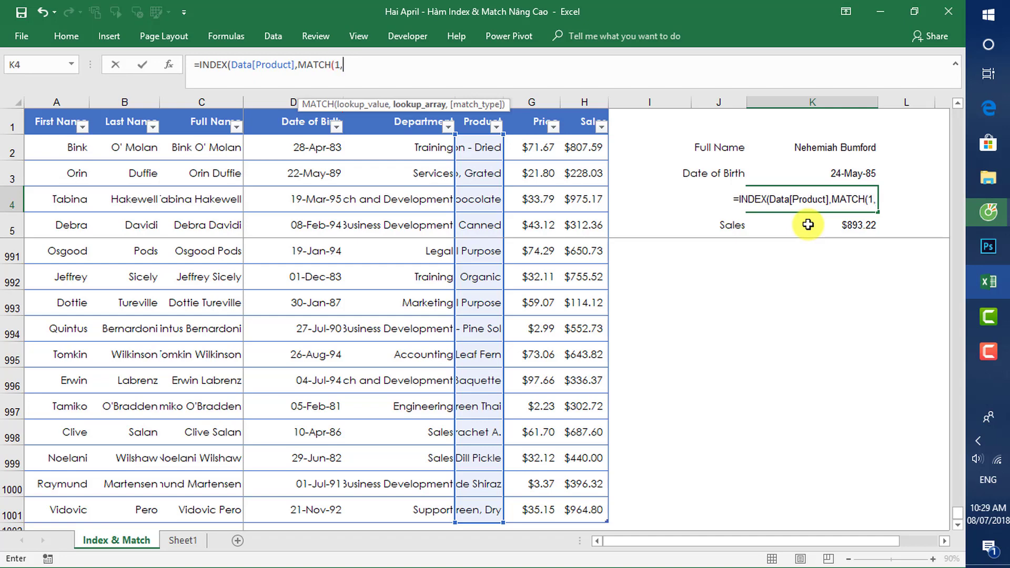
pyautogui.write('(')
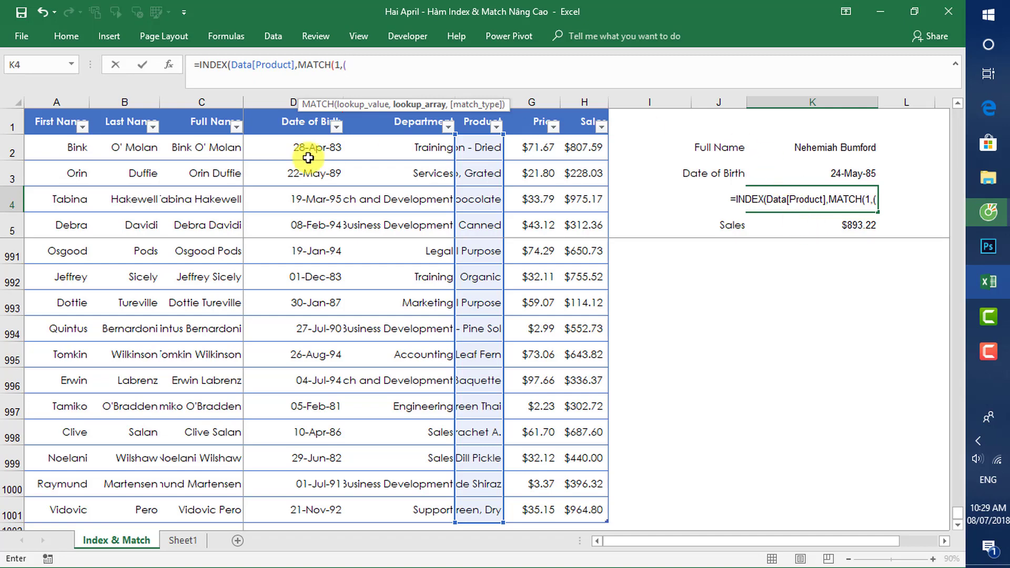
pyautogui.click(205, 153)
pyautogui.hotkey('ctrl', 'shift', 'Down')
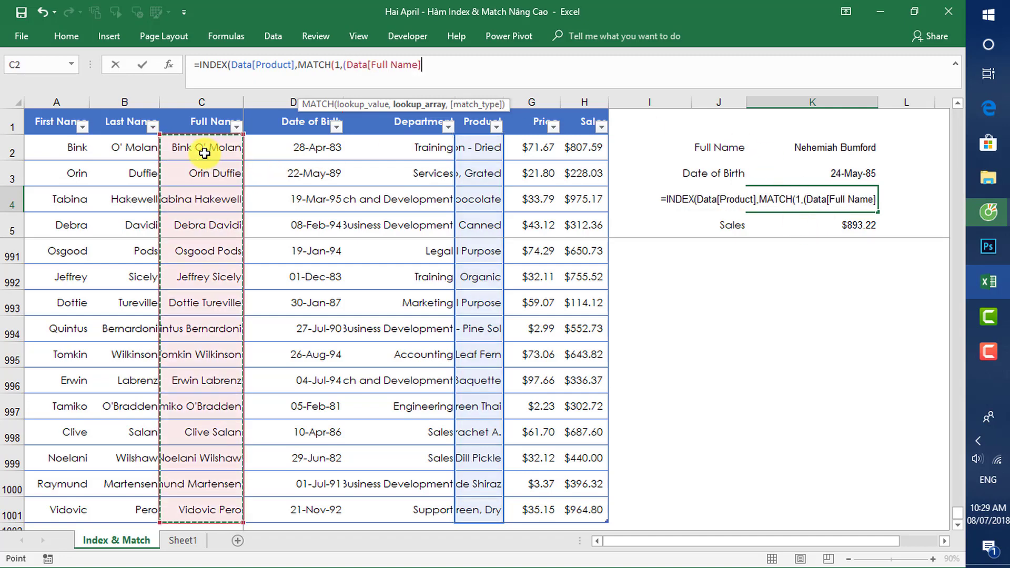
pyautogui.write('=')
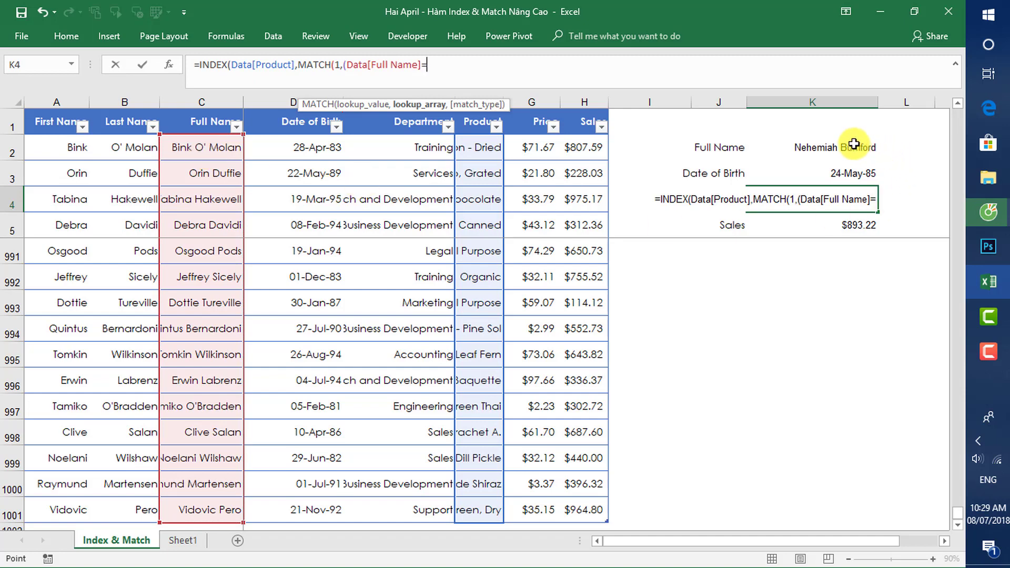
pyautogui.click(847, 153)
pyautogui.write(',')
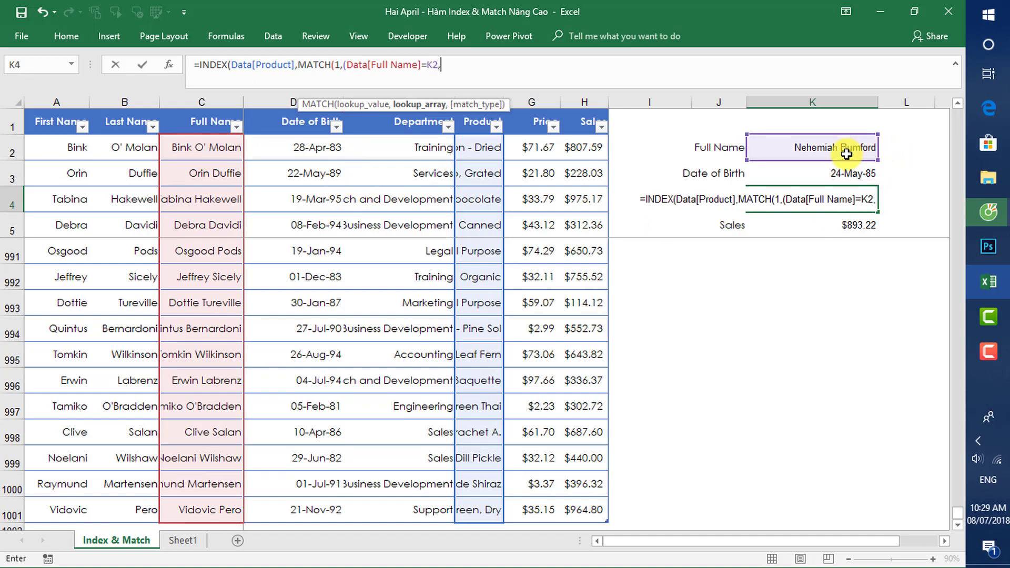
pyautogui.press('BackSpace')
# Step: Multiply by the condition (Data[Date of Birth]=K3), set match type 0 and enter K4 as an array formula
pyautogui.write(')*(')
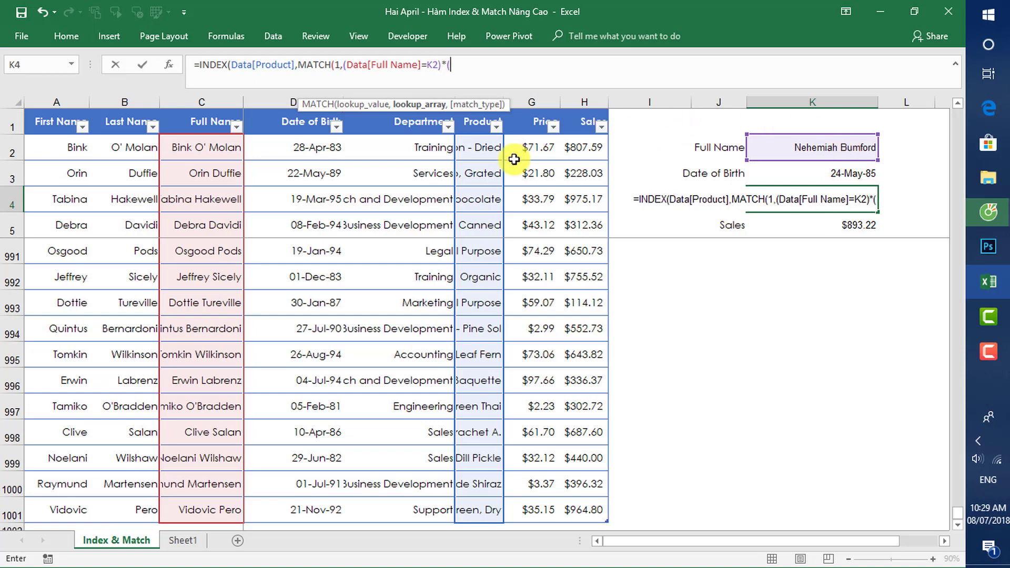
pyautogui.click(307, 147)
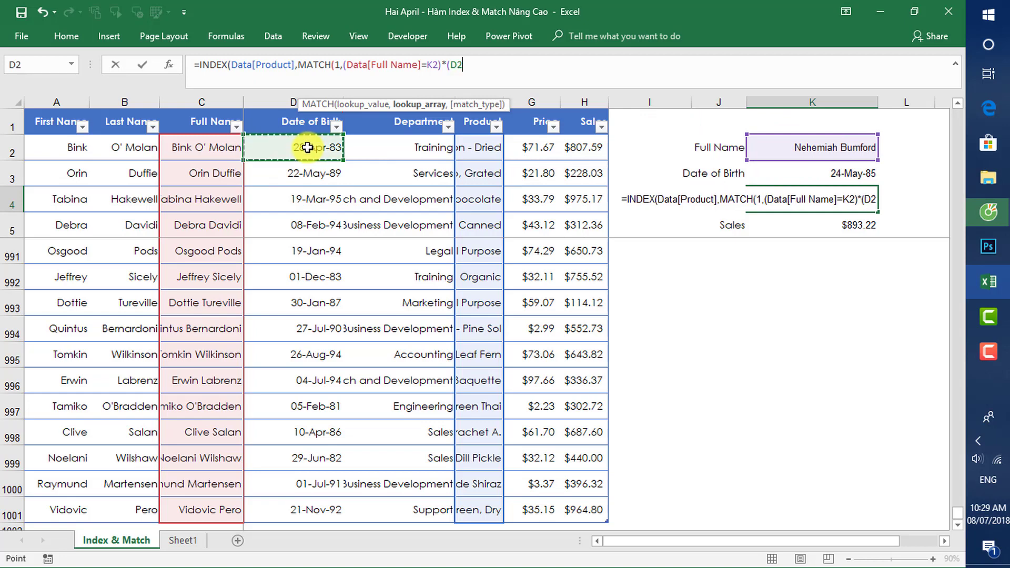
pyautogui.hotkey('ctrl', 'shift', 'Down')
pyautogui.write('=')
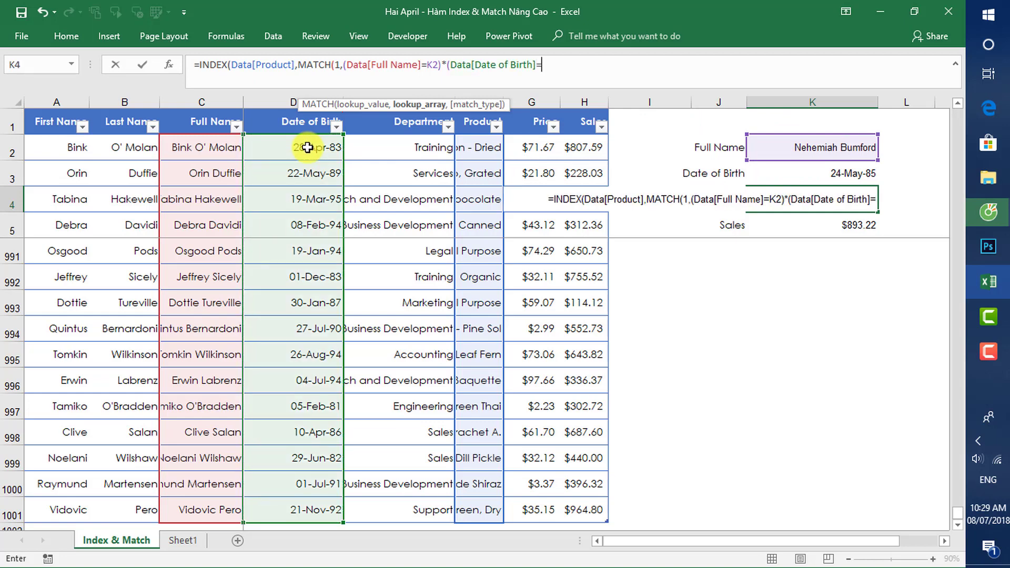
pyautogui.click(813, 173)
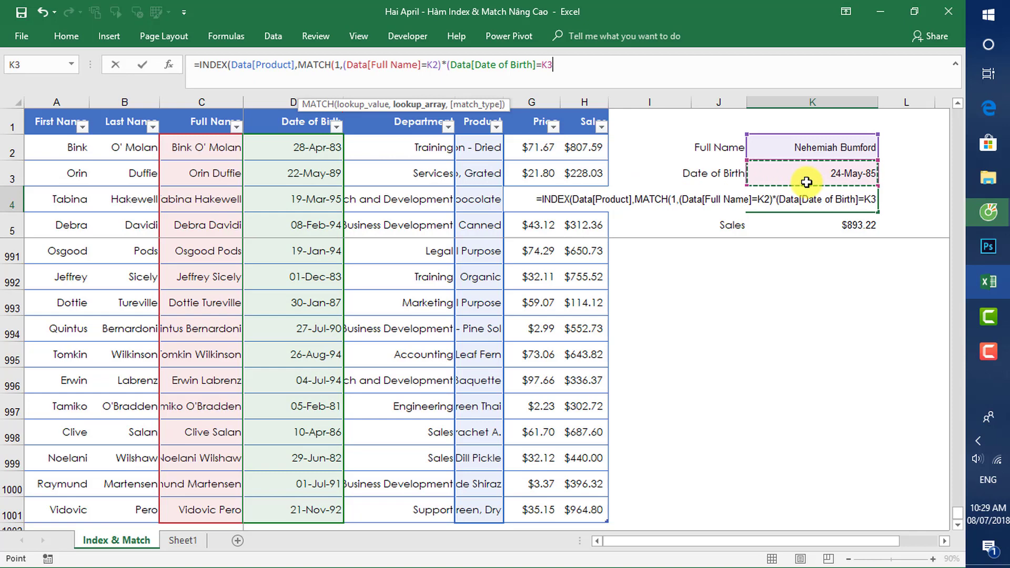
pyautogui.write('),0))')
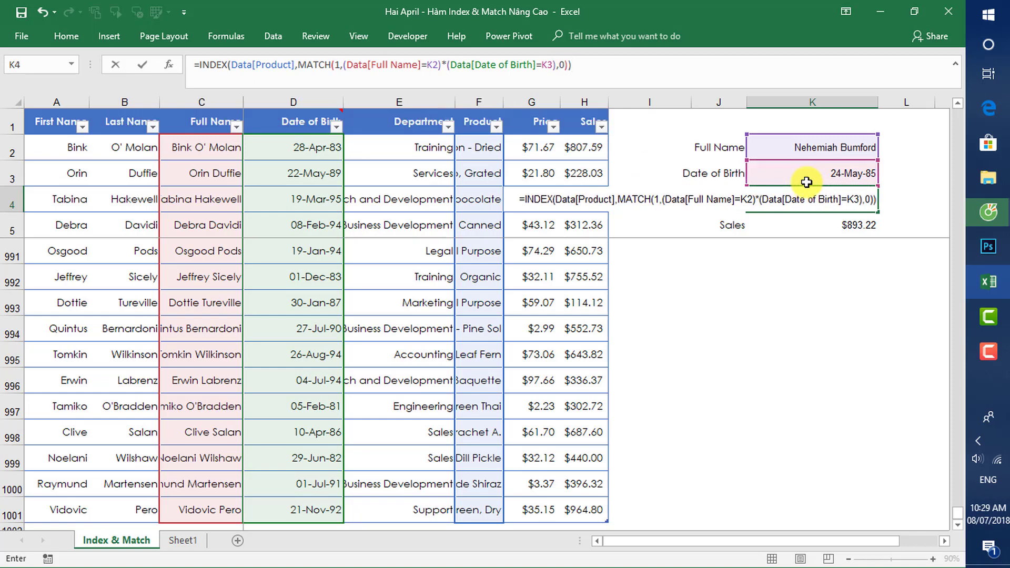
pyautogui.hotkey('ctrl', 'shift', 'Return')
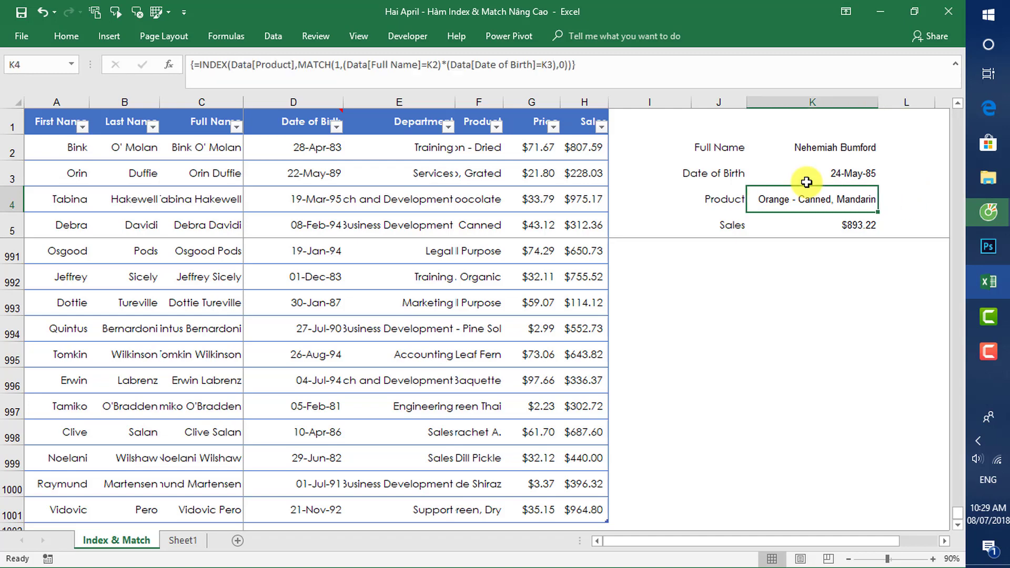
# Step: Review the Full Name in K2 and the Product array formula in K4
pyautogui.press('Down')
pyautogui.press('Up')
pyautogui.press('Up')
pyautogui.press('Up')
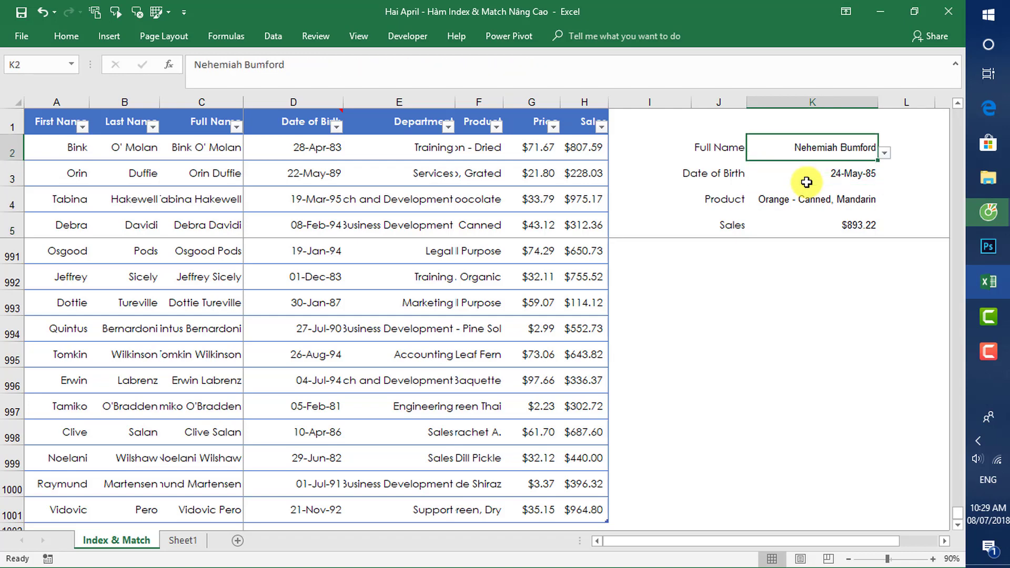
pyautogui.press('Down')
pyautogui.press('Down')
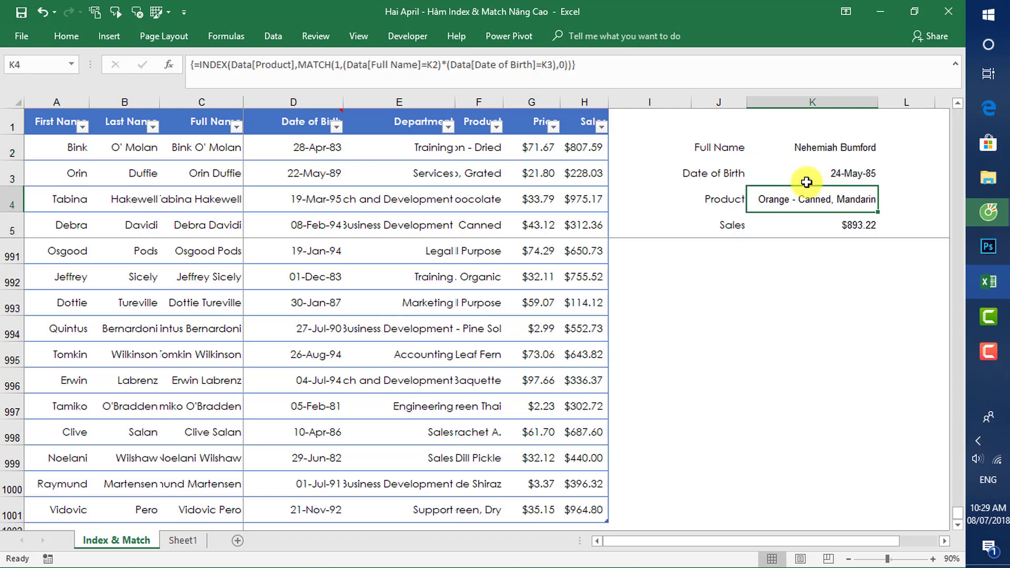
# Step: Add a third condition, *(Data[Product]=K4), to the MATCH in the Sales formula in K5 and re-enter it as an array formula
pyautogui.press('Down')
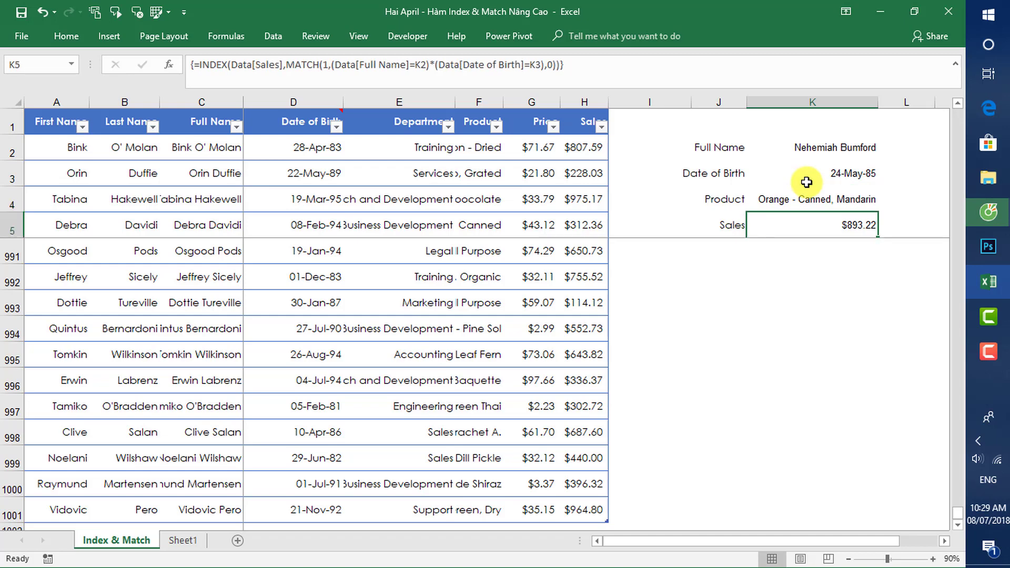
pyautogui.press('F2')
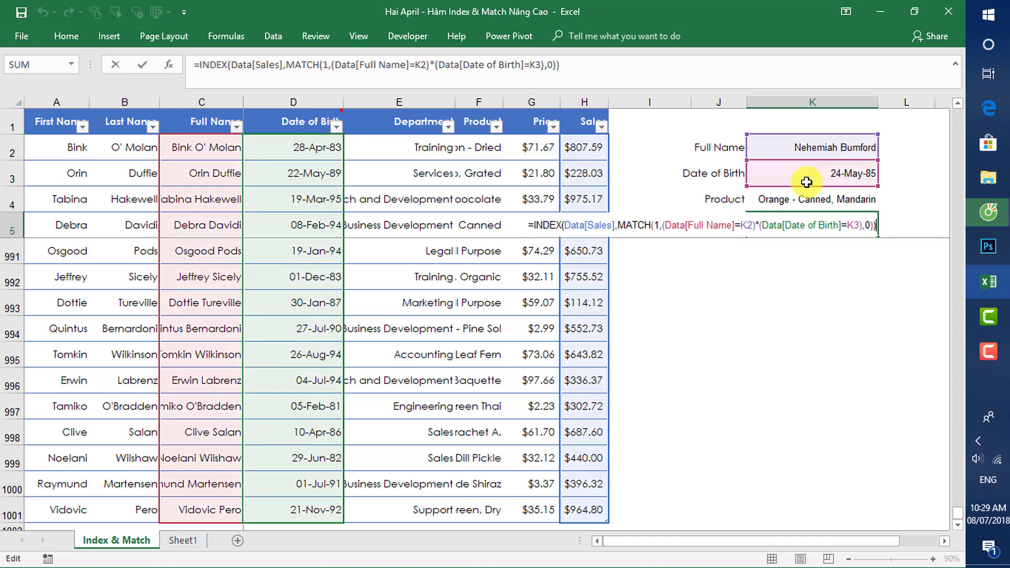
pyautogui.press('Left')
pyautogui.press('Left')
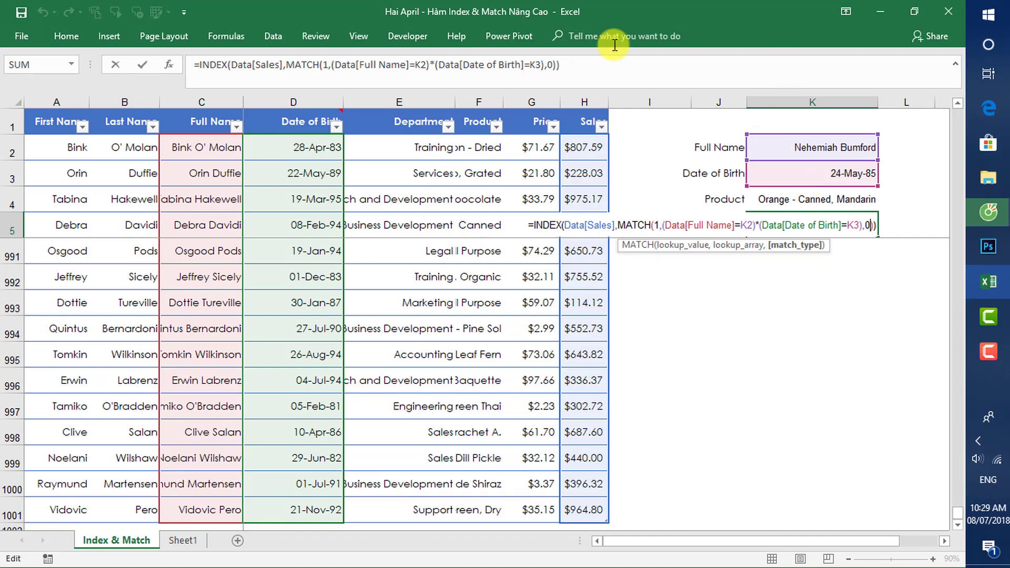
pyautogui.click(545, 66)
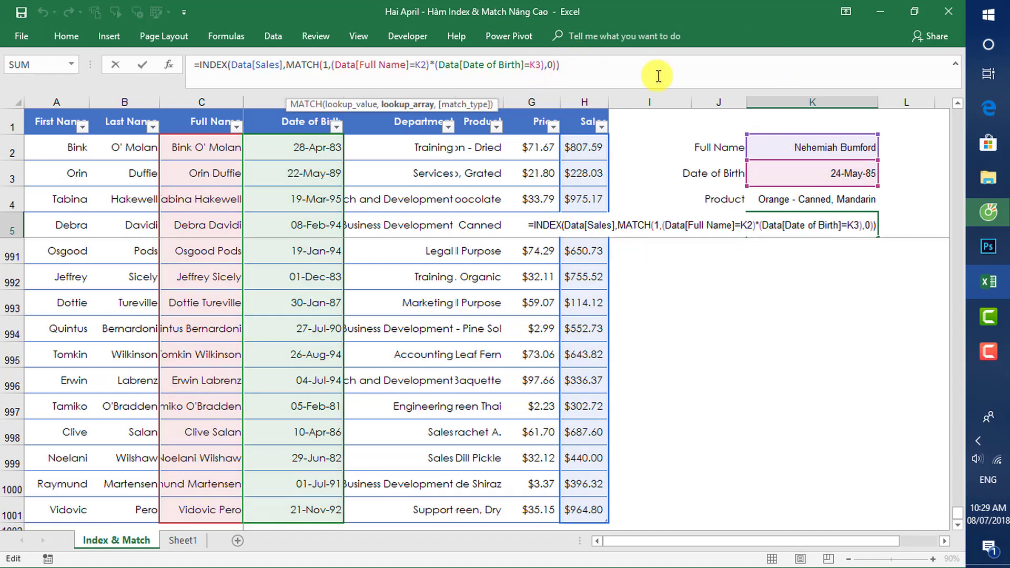
pyautogui.write('*(')
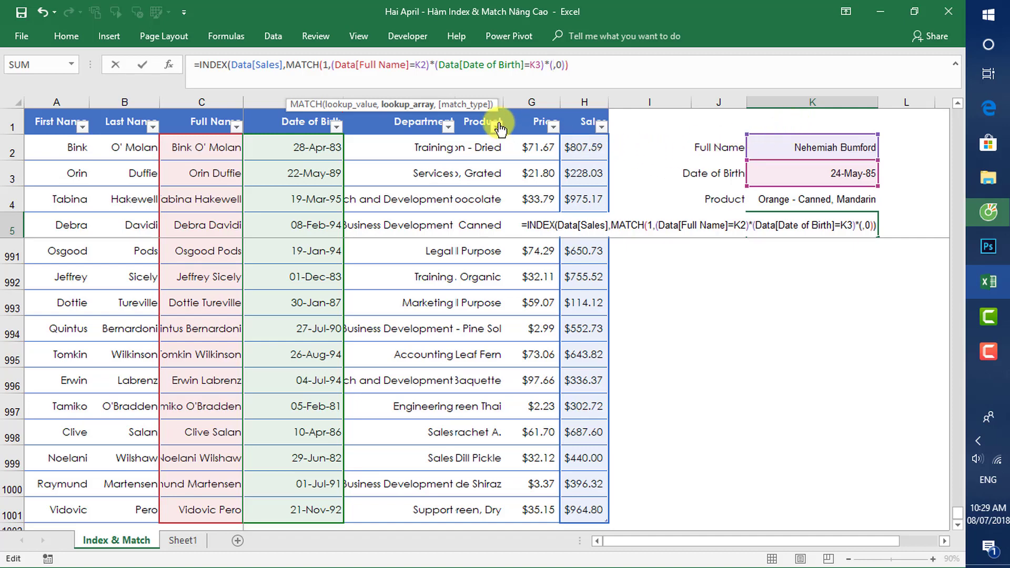
pyautogui.click(469, 141)
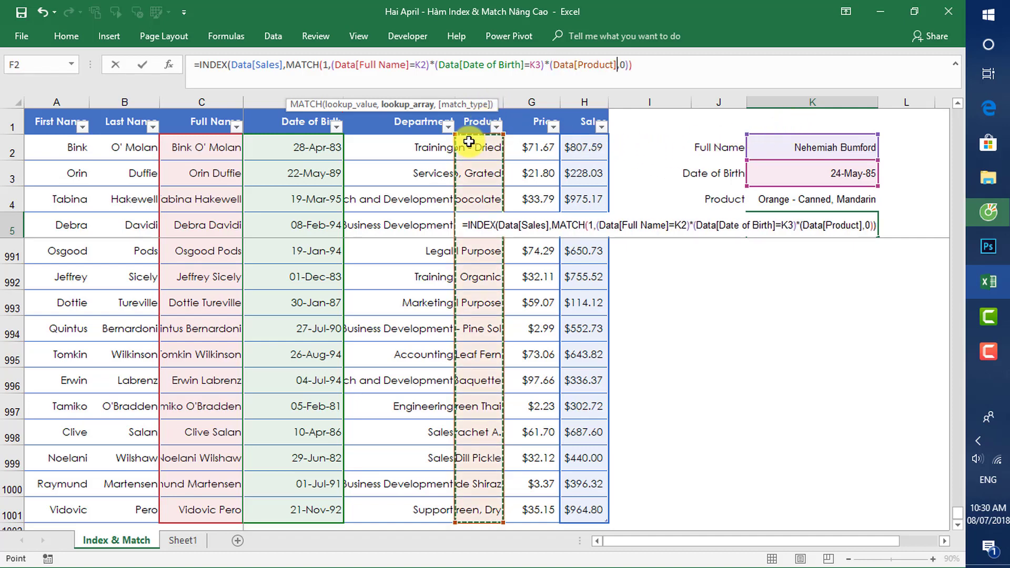
pyautogui.write('=')
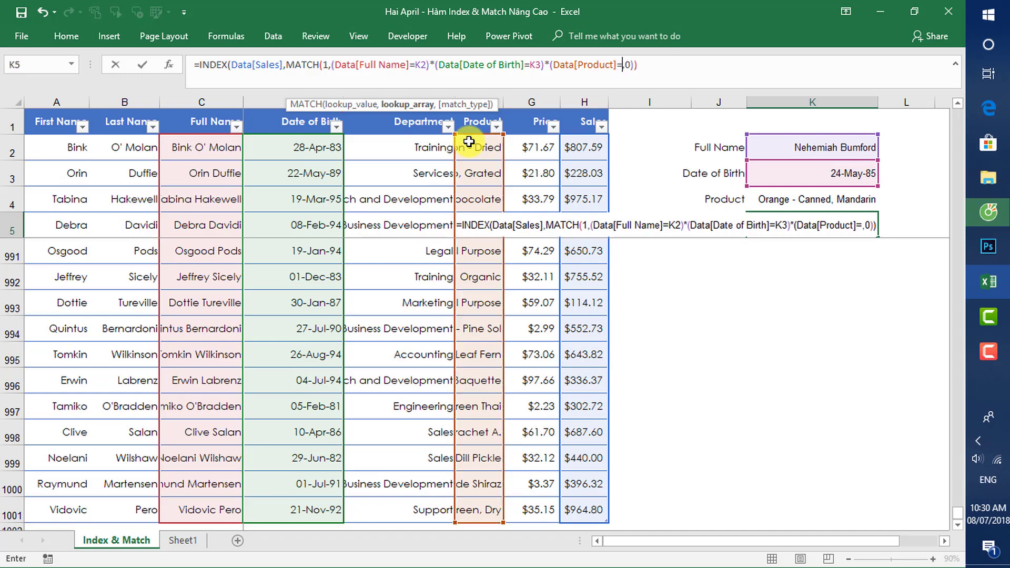
pyautogui.click(793, 201)
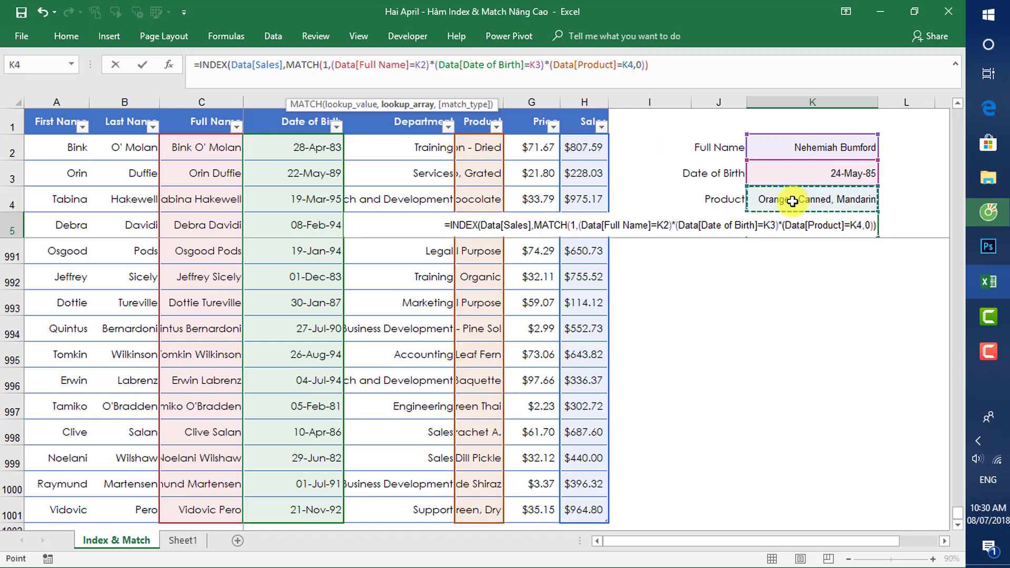
pyautogui.write(')')
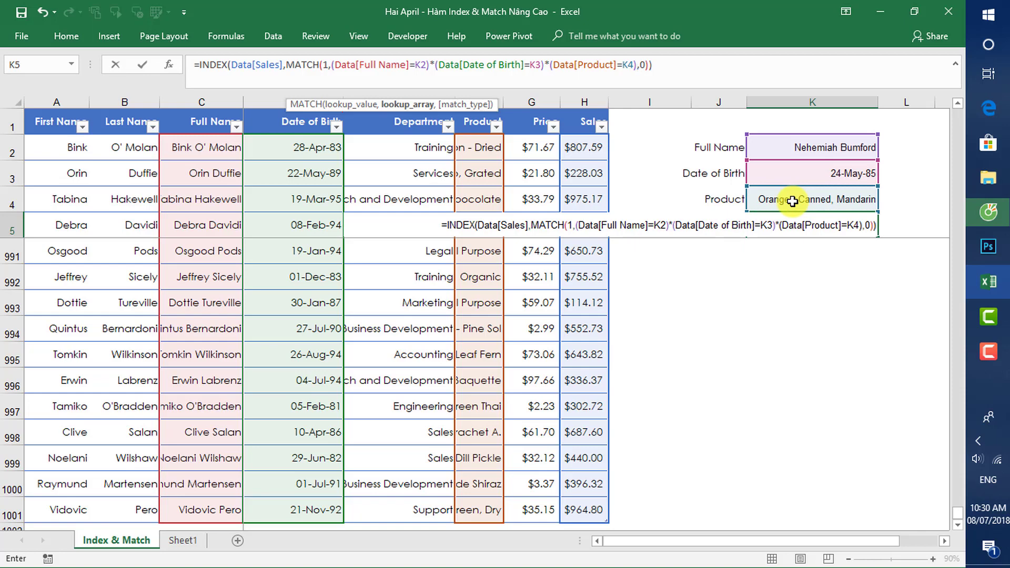
pyautogui.hotkey('ctrl', 'shift', 'Return')
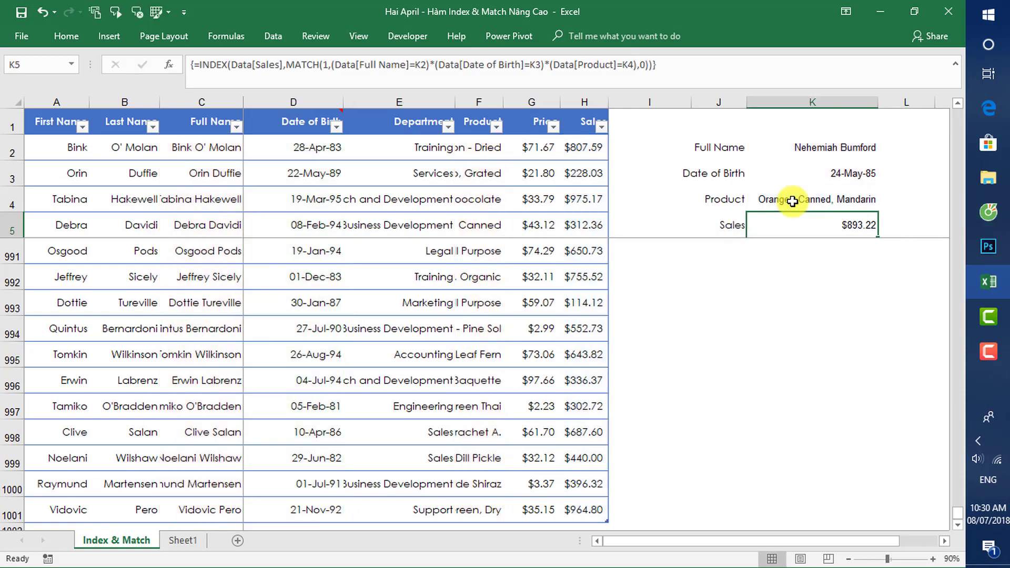
# Step: Set the Full Name in K2 to the name from table row 10, using the cell's list
pyautogui.press('Up')
pyautogui.press('Up')
pyautogui.press('Up')
pyautogui.hotkey('alt', 'Down')
pyautogui.press('Down')
pyautogui.press('Down')
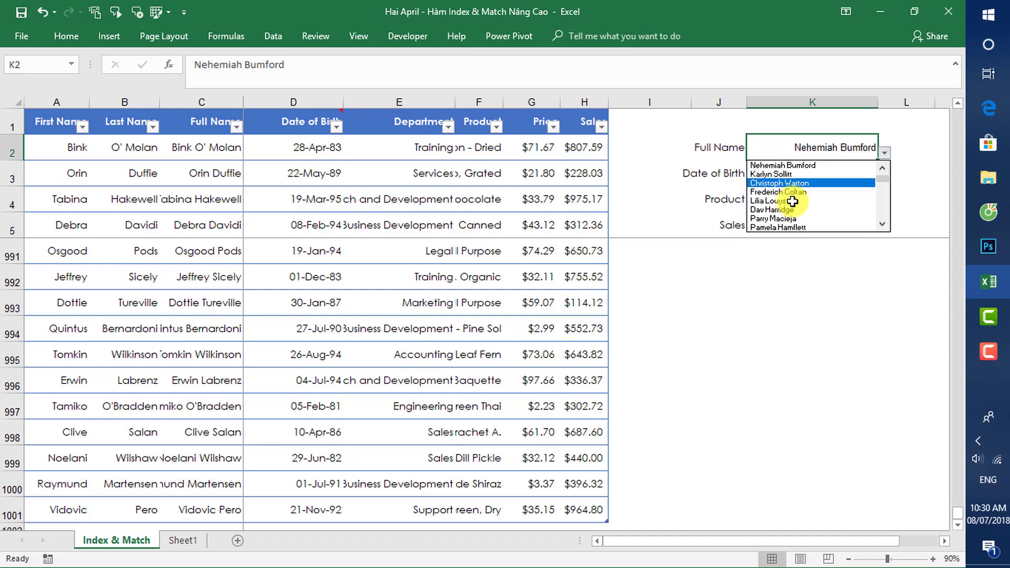
pyautogui.press('Down')
pyautogui.press('Return')
pyautogui.press('Down')
pyautogui.press('Up')
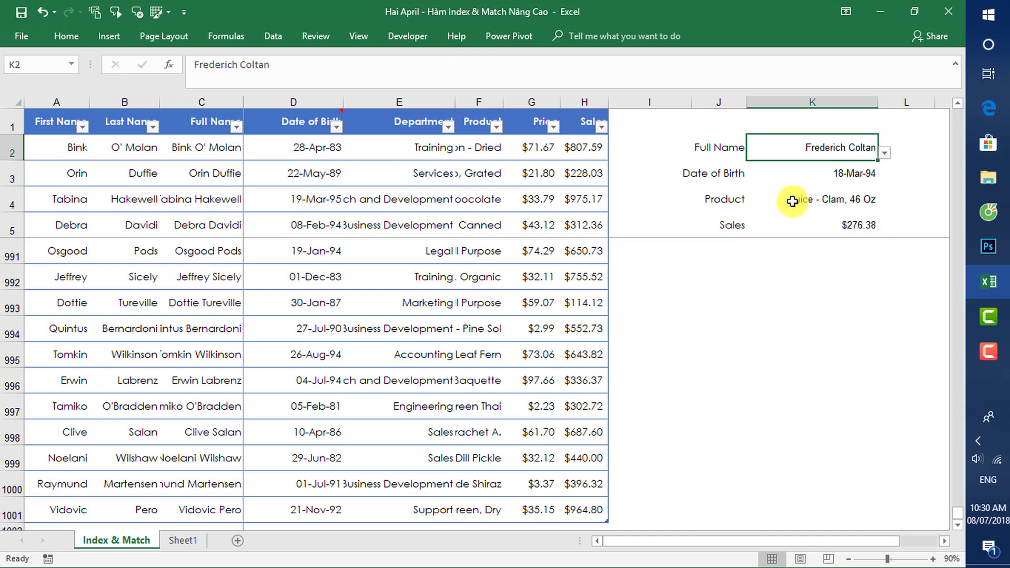
# Step: Examine the Date of Birth, Product and Sales cells K3 to K5 for the chosen name, including their formulas
pyautogui.press('Down')
pyautogui.press('Down')
pyautogui.press('Down')
pyautogui.press('Up')
pyautogui.press('Down')
pyautogui.press('Up')
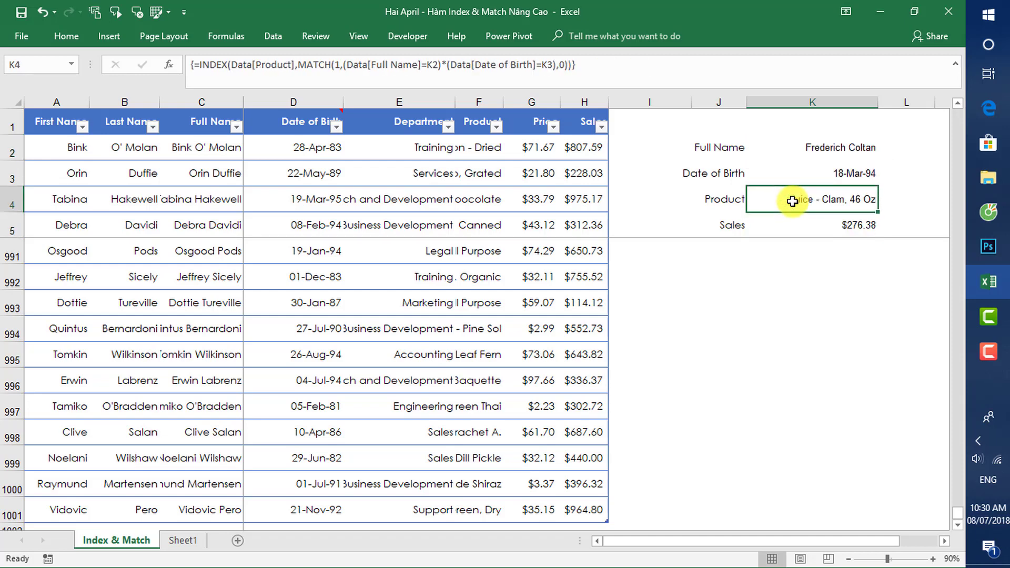
pyautogui.press('Up')
pyautogui.press('Up')
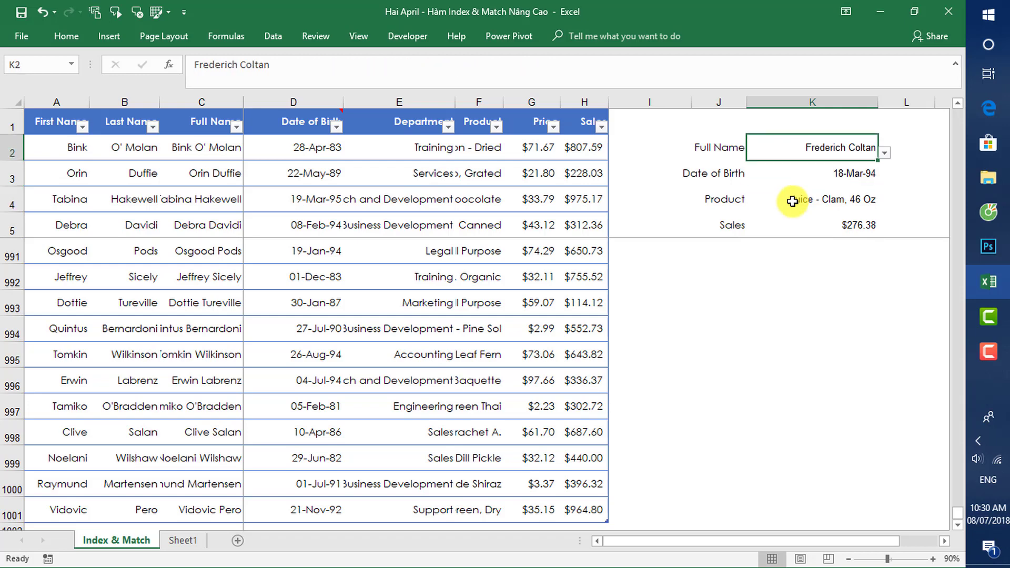
pyautogui.press('Down')
pyautogui.press('Down')
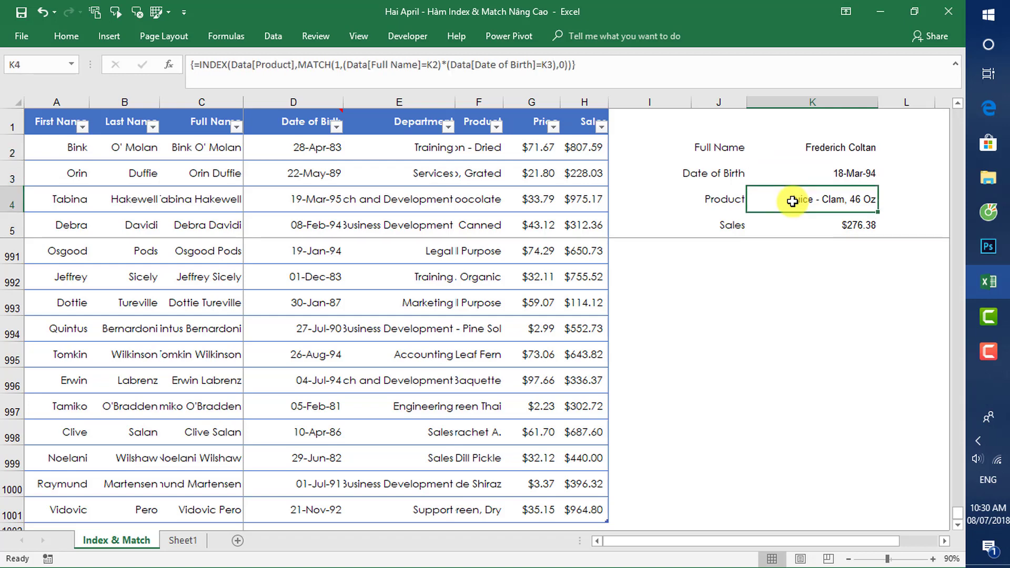
pyautogui.press('Down')
pyautogui.press('Down')
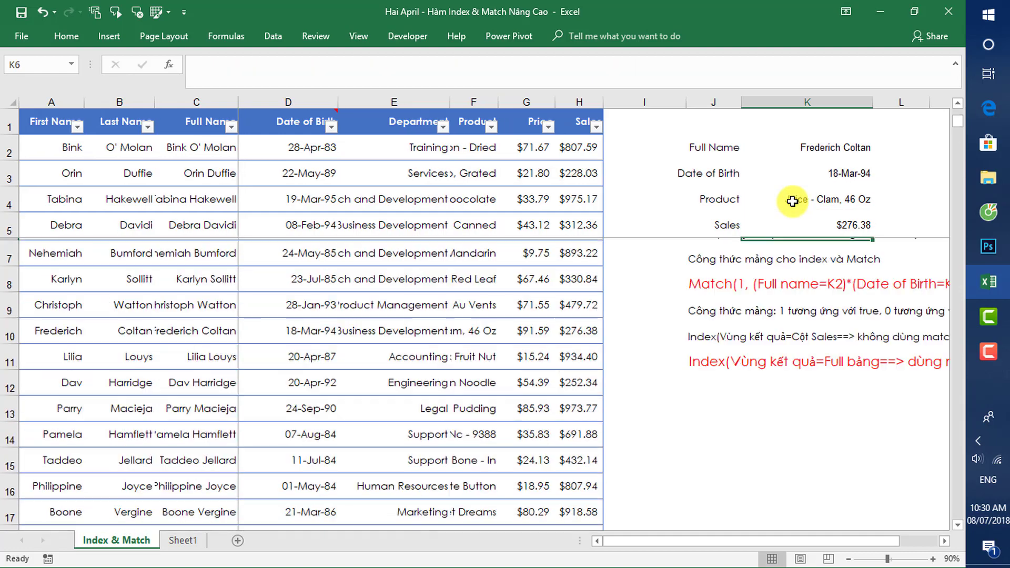
pyautogui.press('Up')
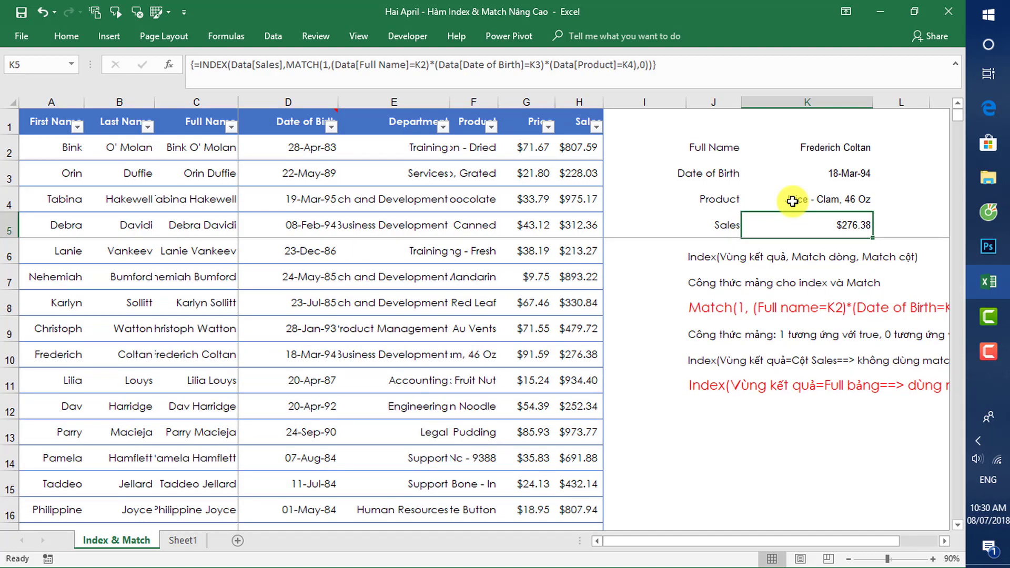
# Step: Fill the lookup block J2:K5 with a light grey theme colour
pyautogui.press('Right')
pyautogui.press('Right')
pyautogui.press('Left')
pyautogui.press('Left')
pyautogui.press('Left')
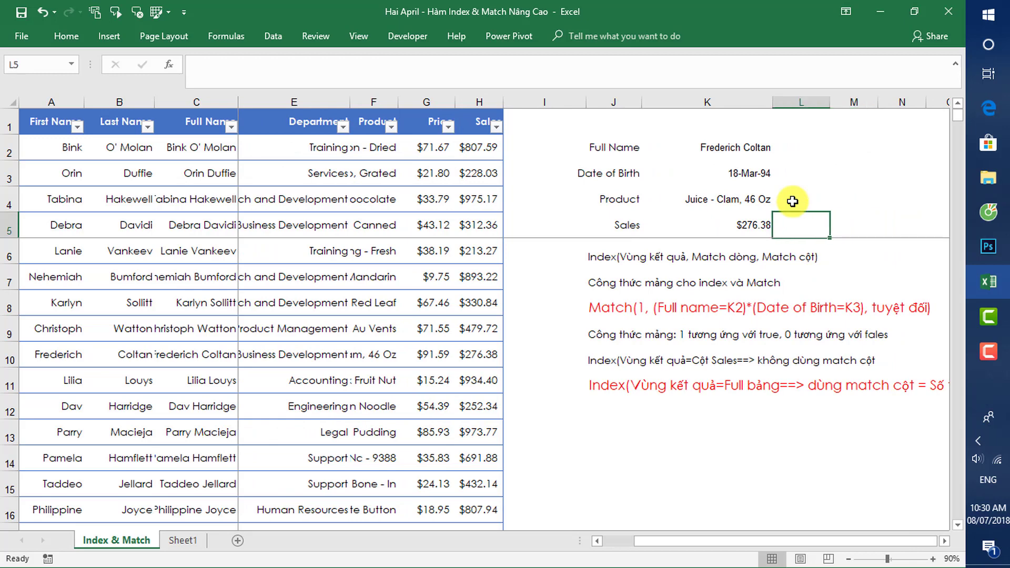
pyautogui.press('Up')
pyautogui.press('Up')
pyautogui.press('Up')
pyautogui.hotkey('shift', 'Down')
pyautogui.hotkey('shift', 'Down')
pyautogui.hotkey('shift', 'Down')
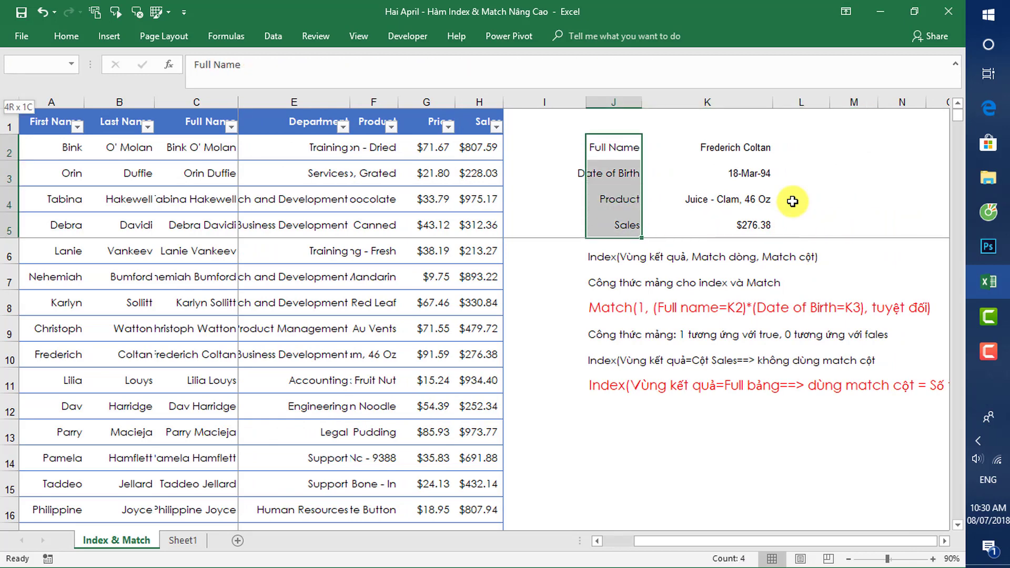
pyautogui.hotkey('shift', 'Right')
pyautogui.hotkey('shift', 'Right')
pyautogui.hotkey('shift', 'Left')
pyautogui.press('alt')
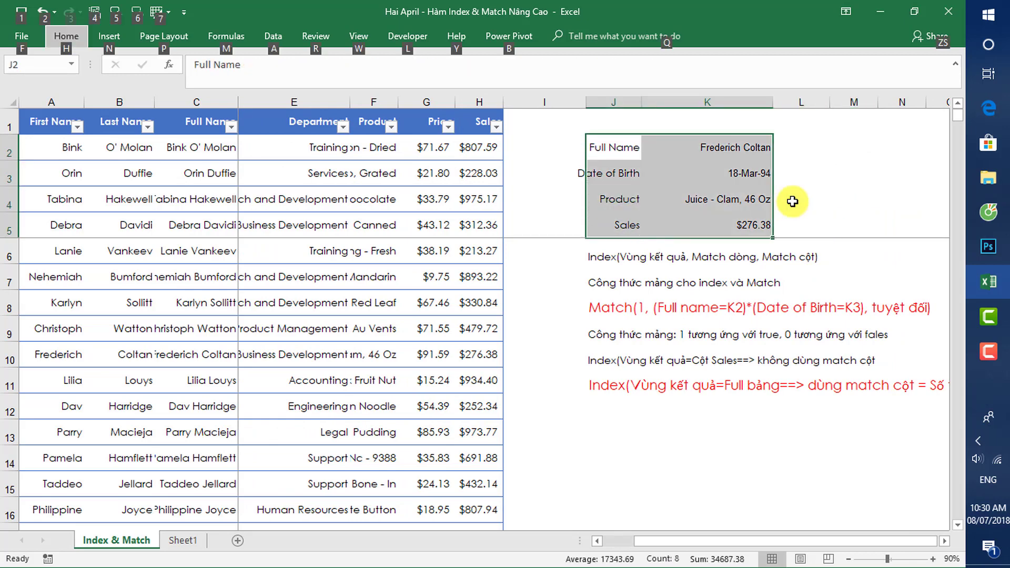
pyautogui.press('h')
pyautogui.press('f')
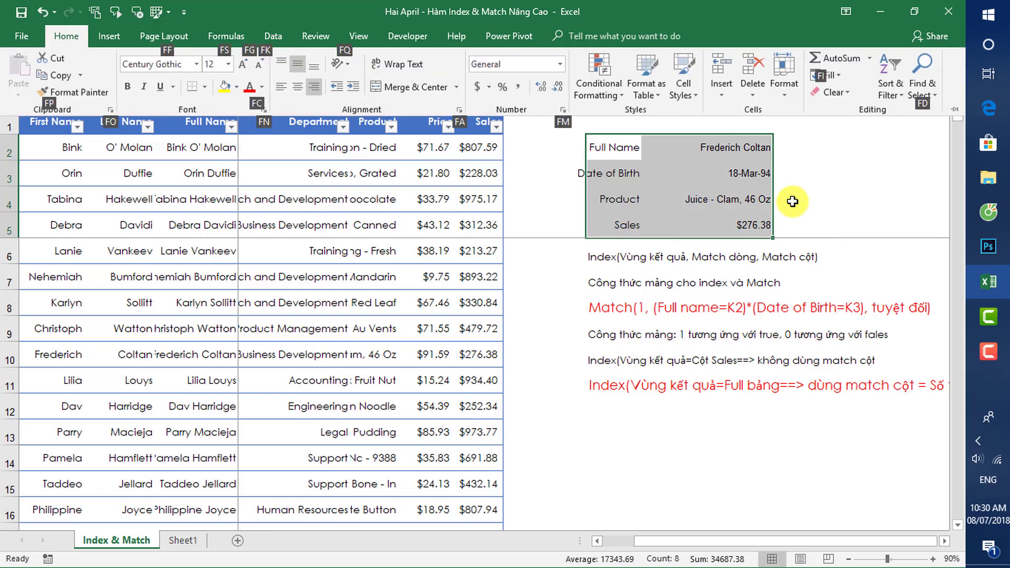
pyautogui.press('c')
pyautogui.press('Escape')
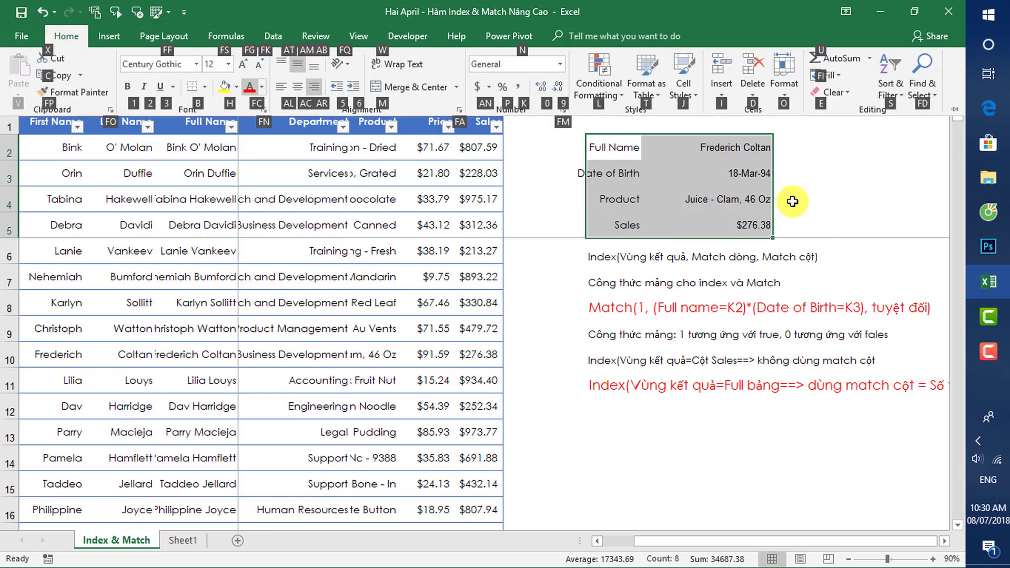
pyautogui.press('h')
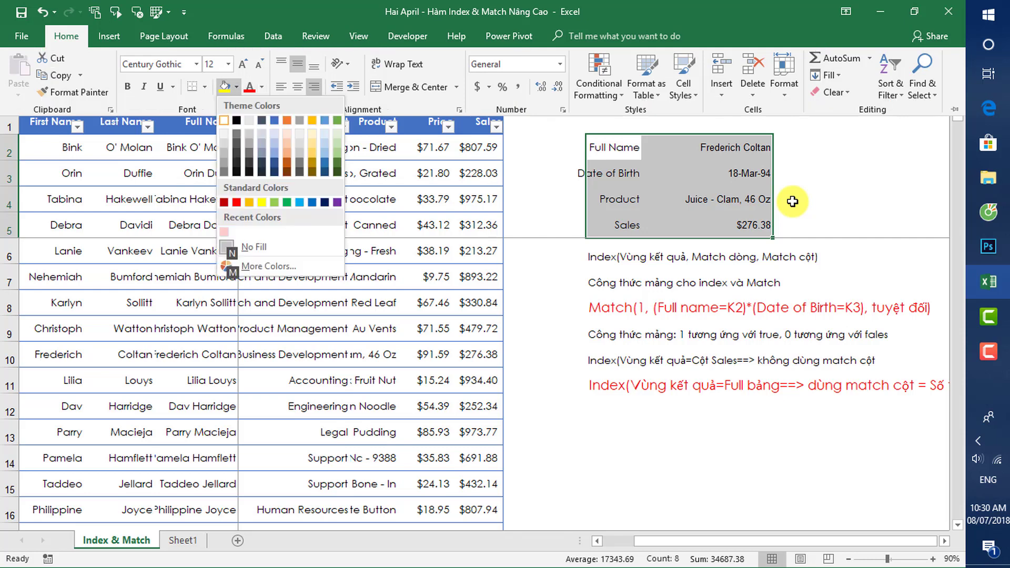
pyautogui.press('Down')
pyautogui.press('Down')
pyautogui.press('Down')
pyautogui.press('Down')
pyautogui.press('Down')
pyautogui.press('Down')
pyautogui.press('Down')
pyautogui.press('Down')
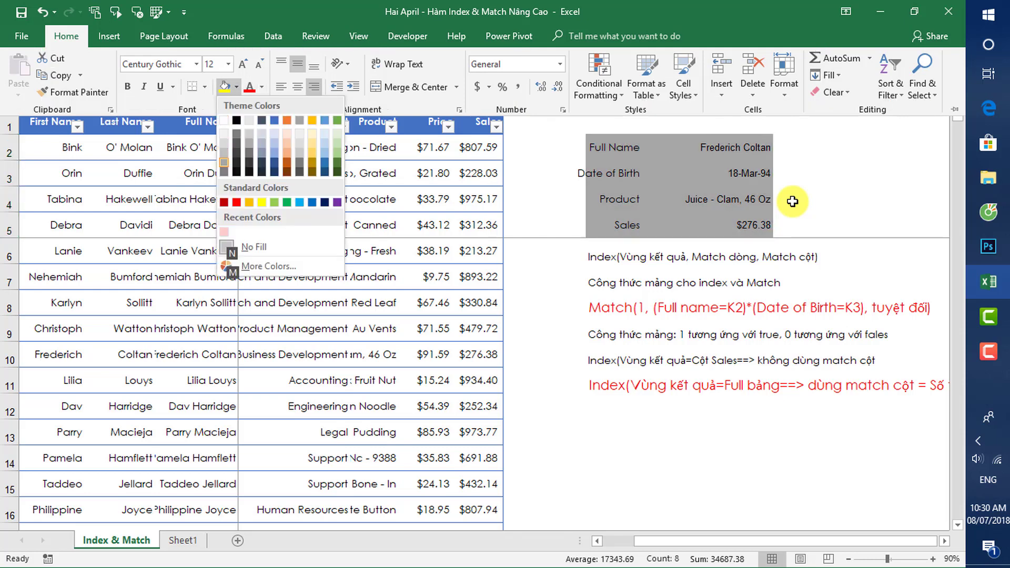
pyautogui.press('Up')
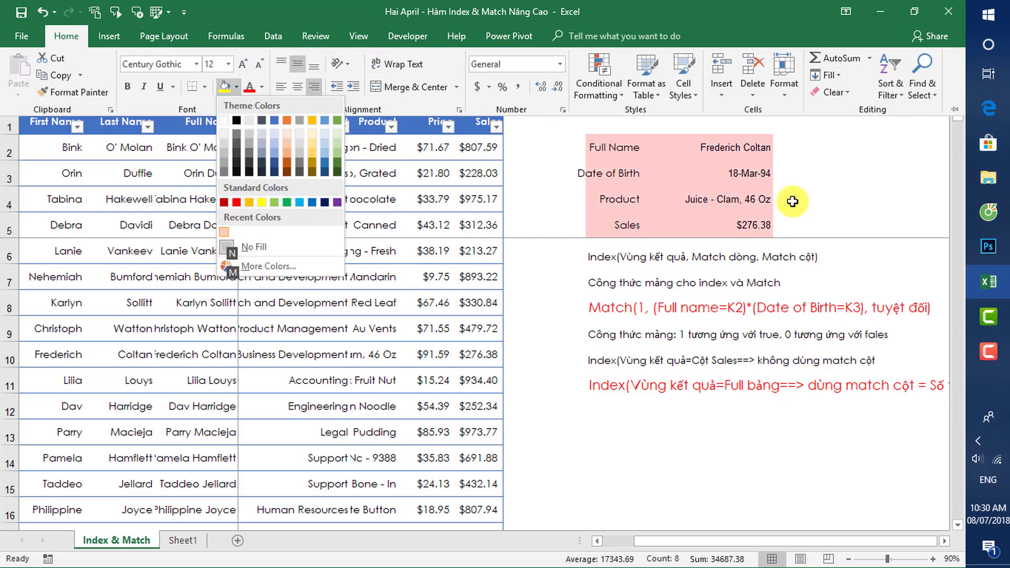
pyautogui.press('Up')
pyautogui.press('Up')
pyautogui.press('Up')
pyautogui.press('Up')
pyautogui.press('Up')
pyautogui.press('Return')
# Step: Add a white dashed border along the right edge of the label cells J2:J5
pyautogui.press('Right')
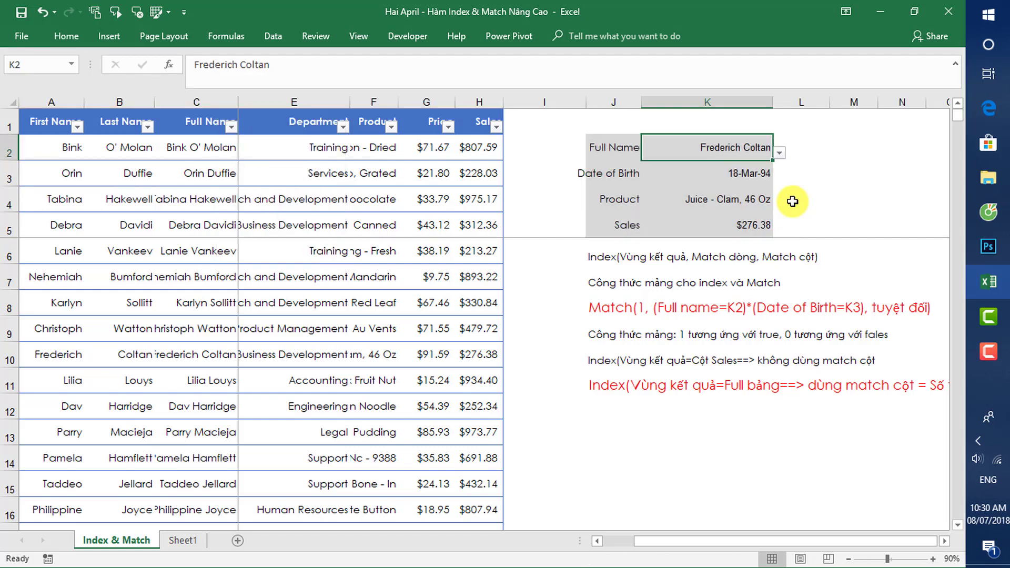
pyautogui.press('Left')
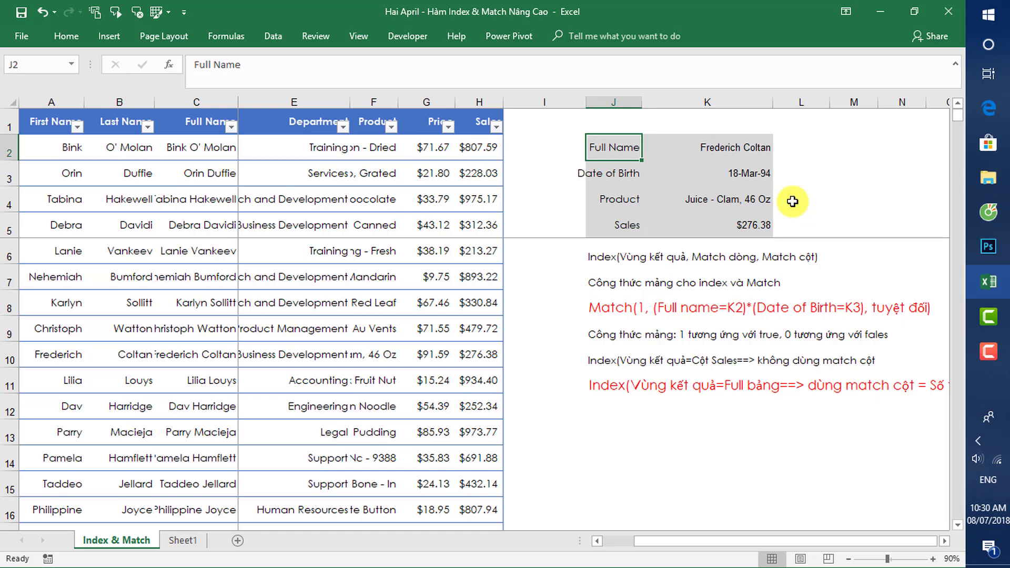
pyautogui.hotkey('shift', 'Down')
pyautogui.hotkey('shift', 'Down')
pyautogui.hotkey('shift', 'Down')
pyautogui.hotkey('ctrl', '1')
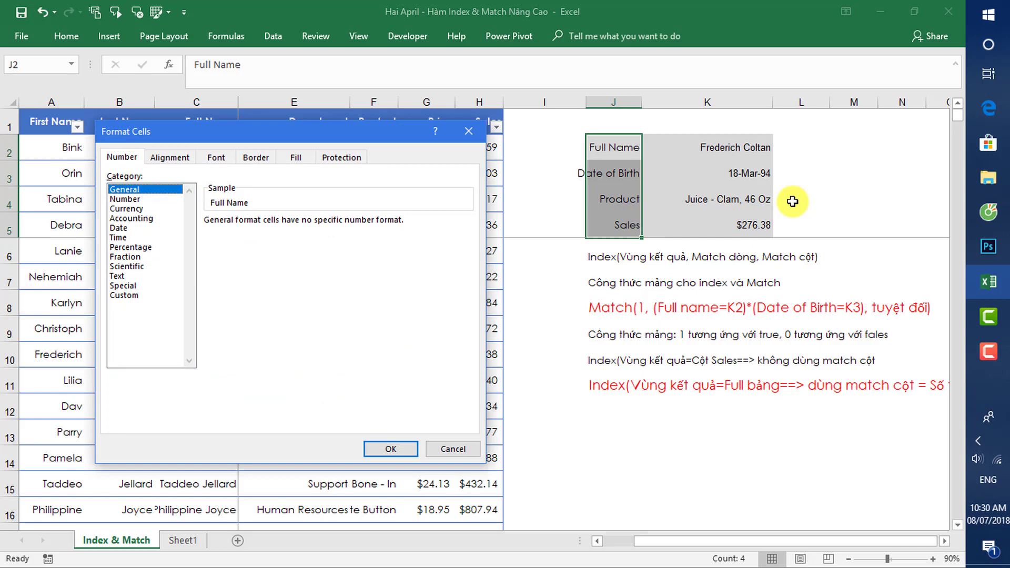
pyautogui.press('Right')
pyautogui.press('Right')
pyautogui.press('Right')
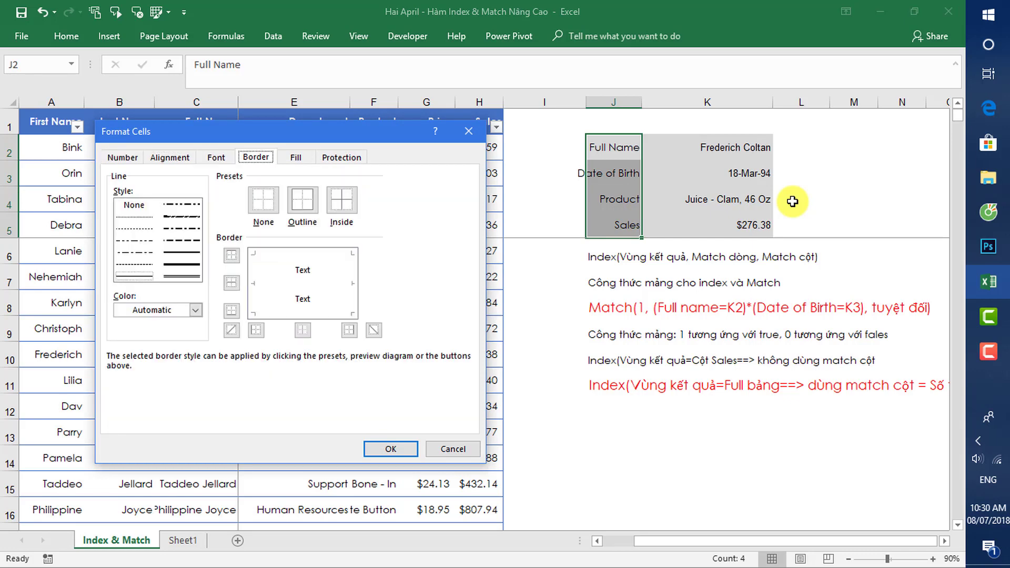
pyautogui.press('Tab')
pyautogui.press('Up')
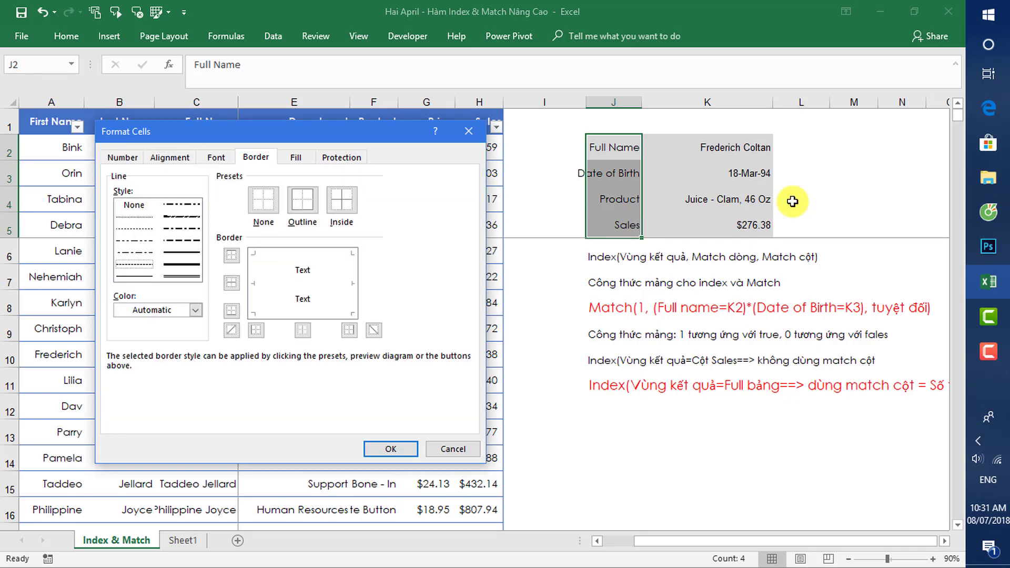
pyautogui.press('Up')
pyautogui.press('Down')
pyautogui.press('Down')
pyautogui.press('Down')
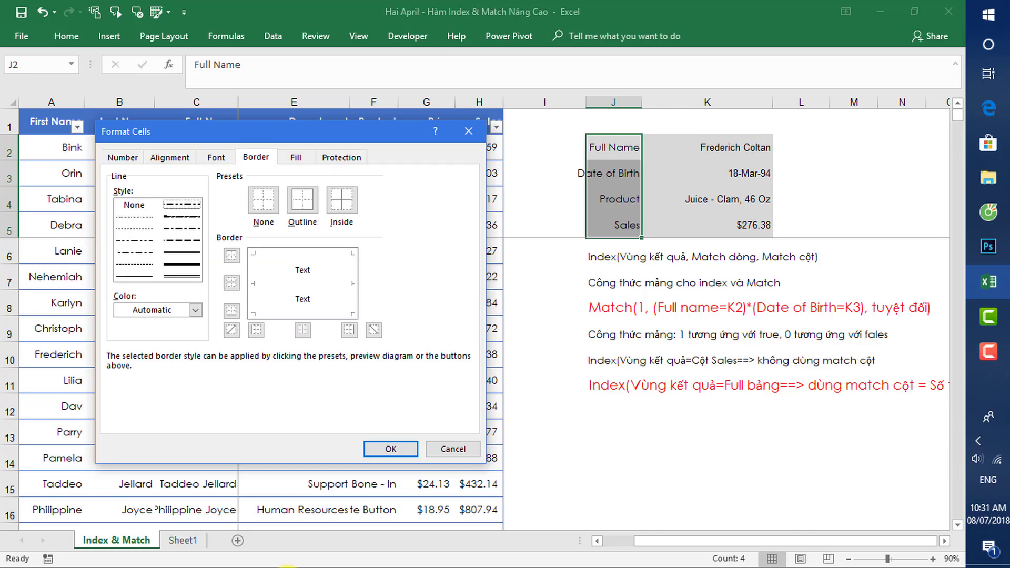
pyautogui.click(151, 315)
pyautogui.click(131, 358)
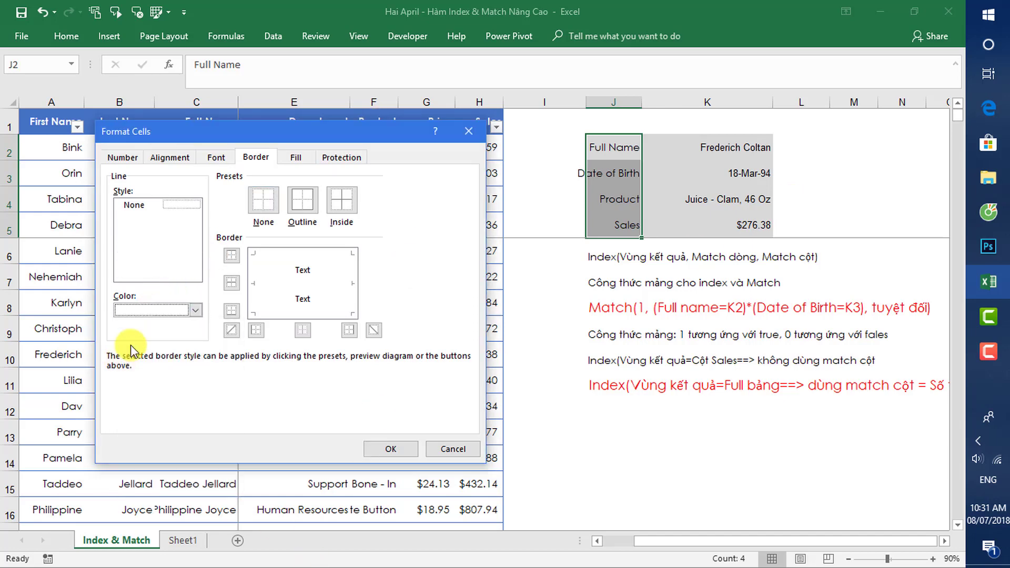
pyautogui.click(357, 299)
pyautogui.click(353, 295)
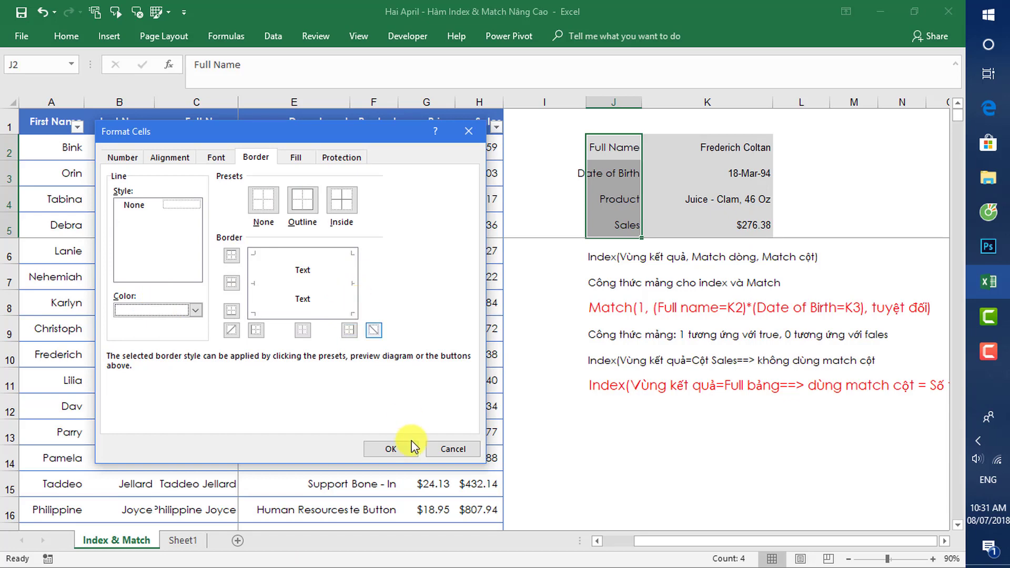
pyautogui.click(350, 332)
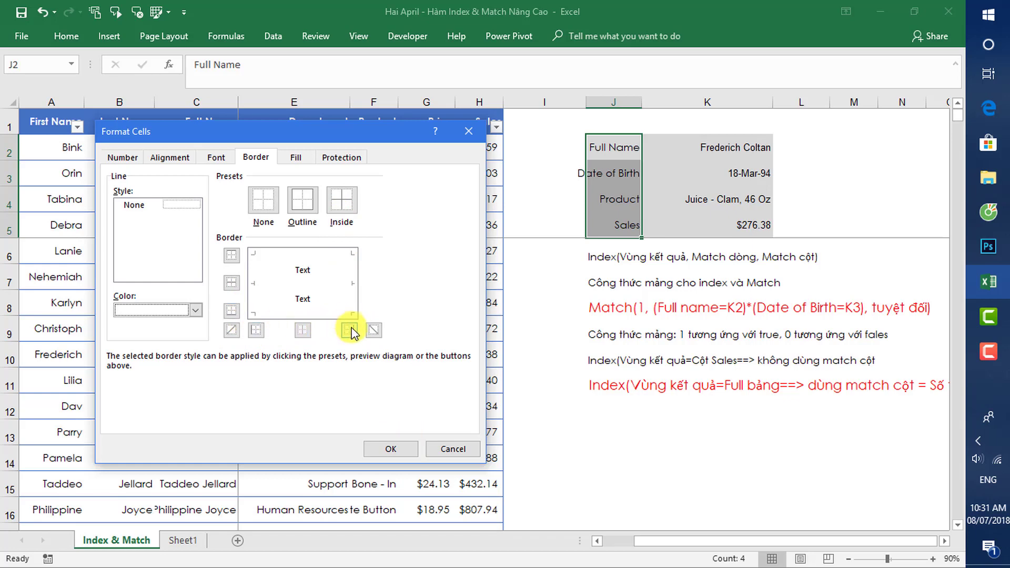
pyautogui.click(378, 448)
pyautogui.click(753, 198)
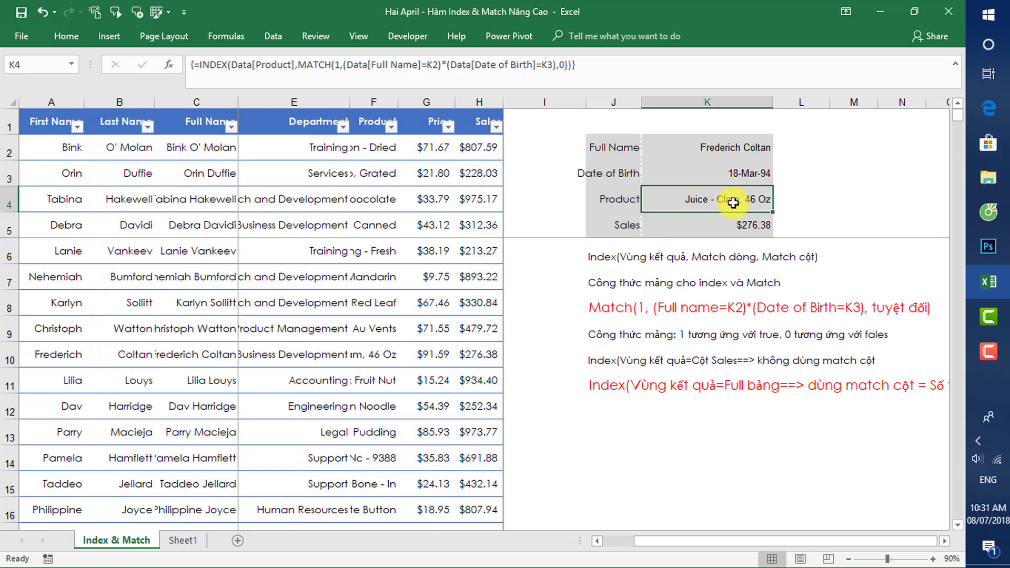
pyautogui.click(826, 206)
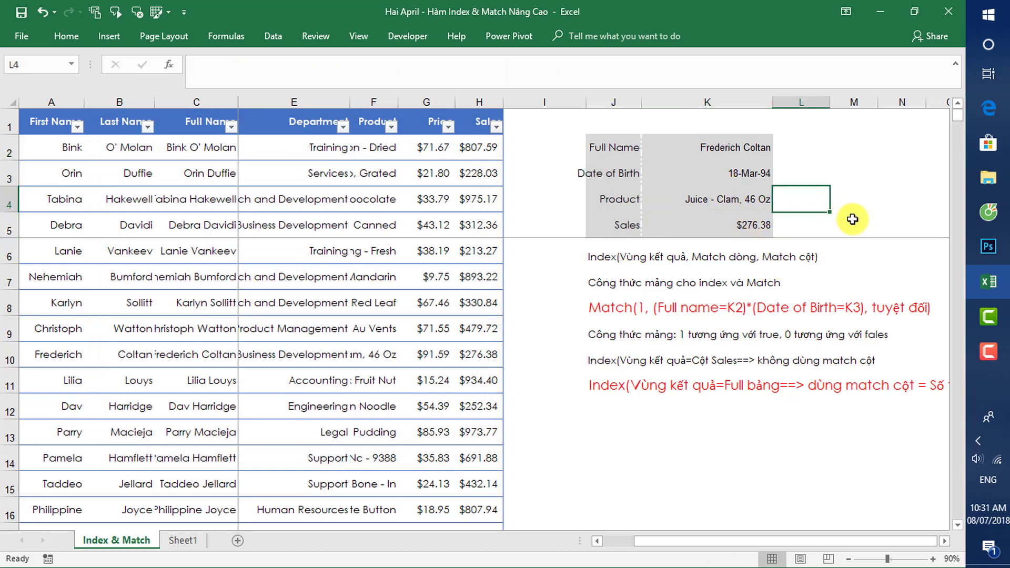
pyautogui.click(725, 226)
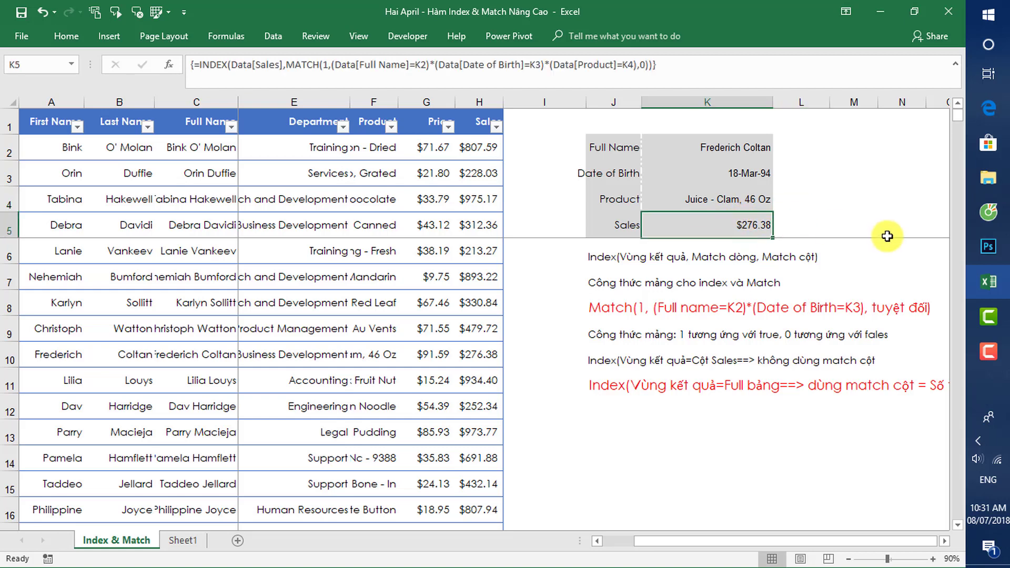
# Step: Enter the title "Công thức mảng cho tra cứu nhiều điều kiện" in cell J1
pyautogui.click(629, 124)
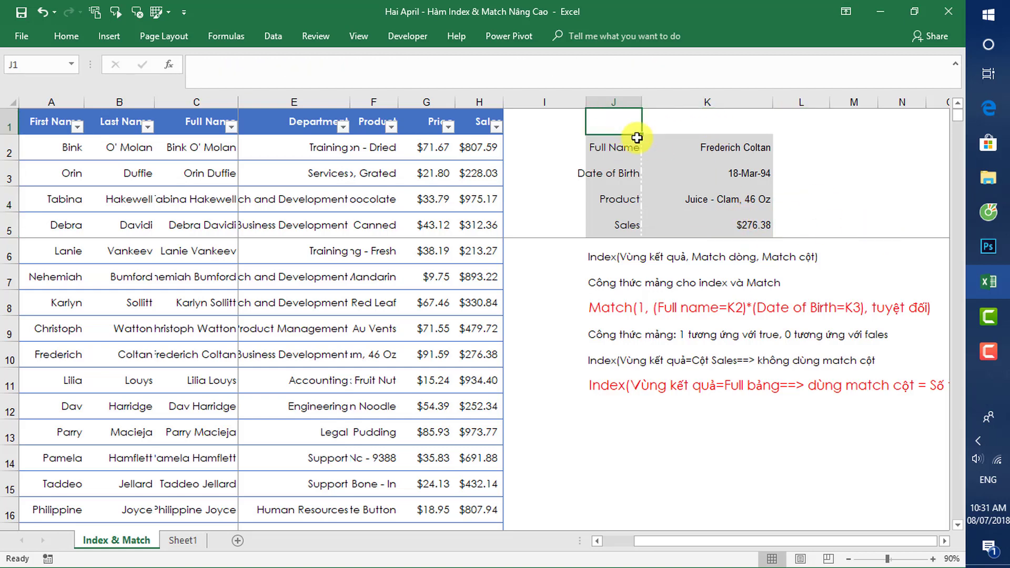
pyautogui.write('Công thưc')
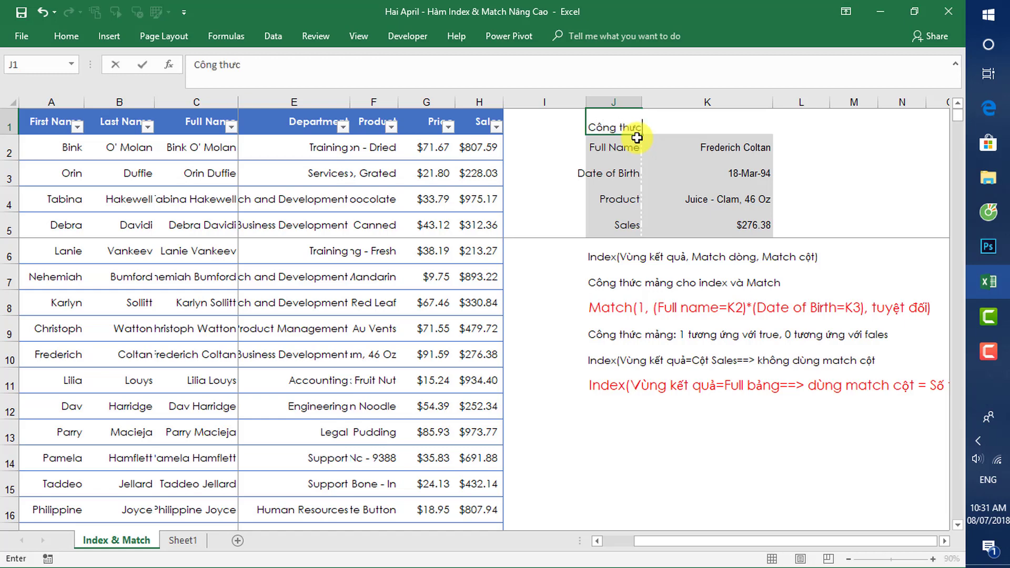
pyautogui.press('BackSpace')
pyautogui.press('BackSpace')
pyautogui.write('ức mảng c')
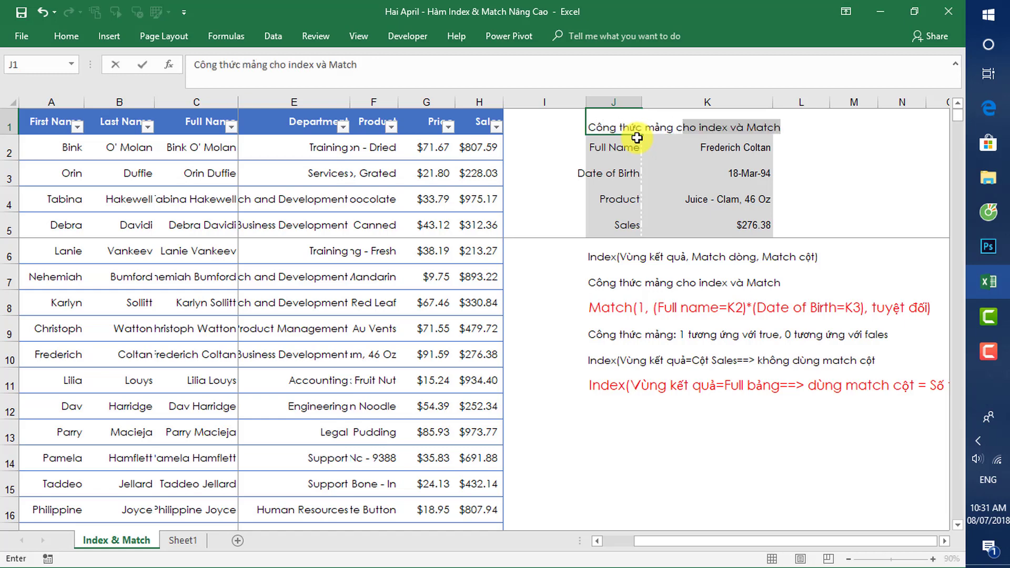
pyautogui.write('ho t')
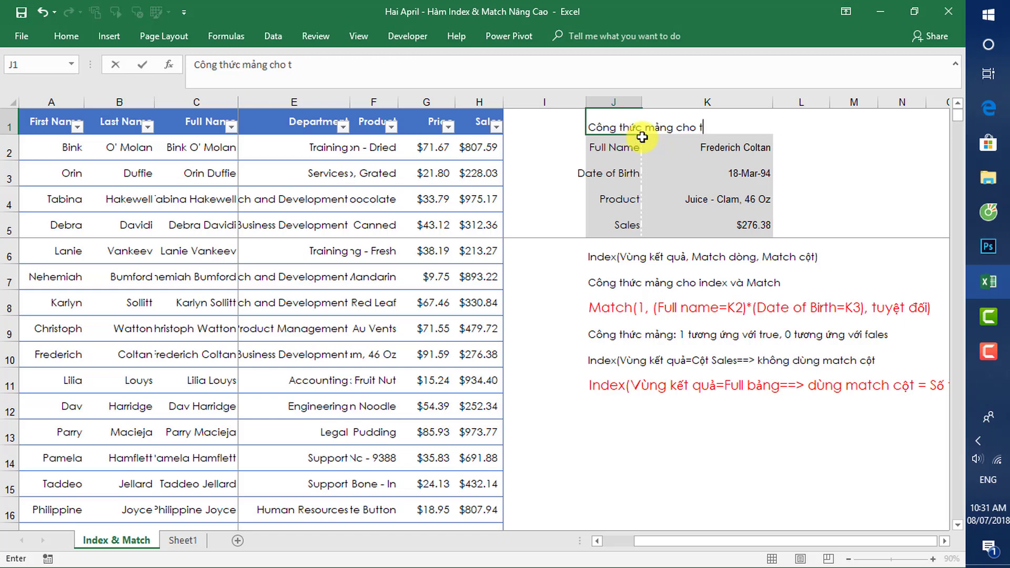
pyautogui.write('ra cứu nhiều điều kiện')
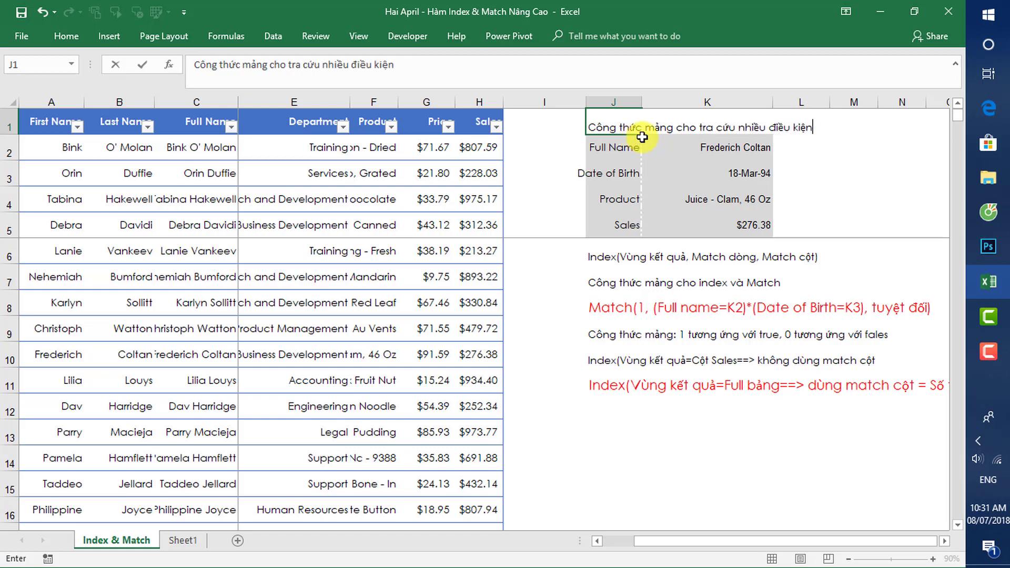
pyautogui.press('Return')
# Step: Set the font size of the title in J1 to 14
pyautogui.press('Up')
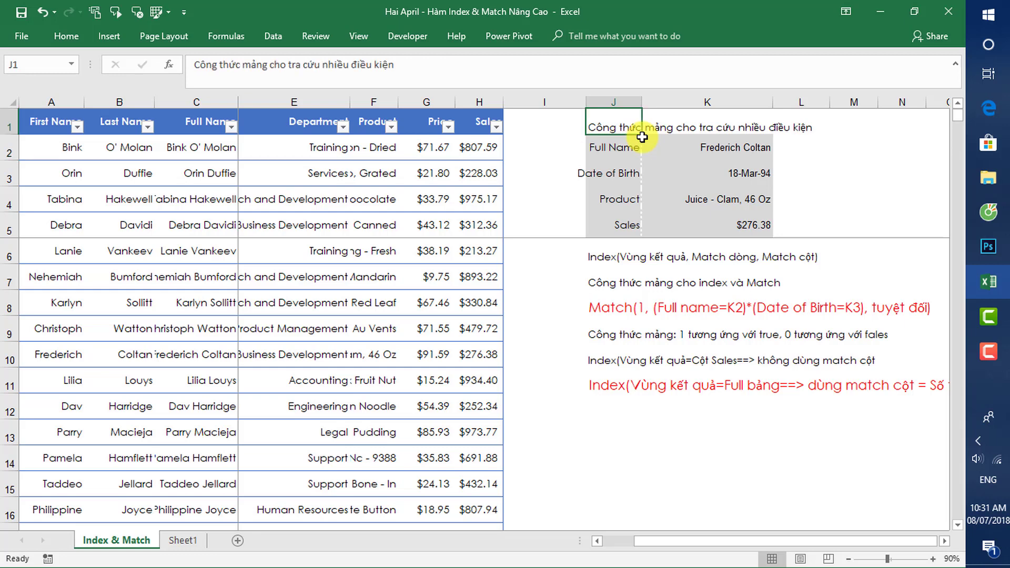
pyautogui.press('alt')
pyautogui.press('a')
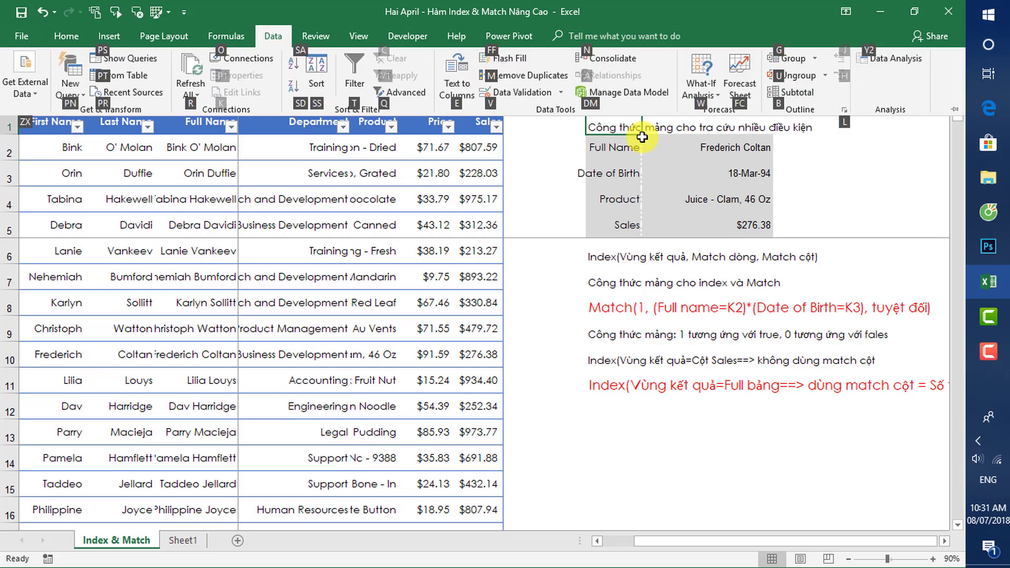
pyautogui.press('Escape')
pyautogui.press('h')
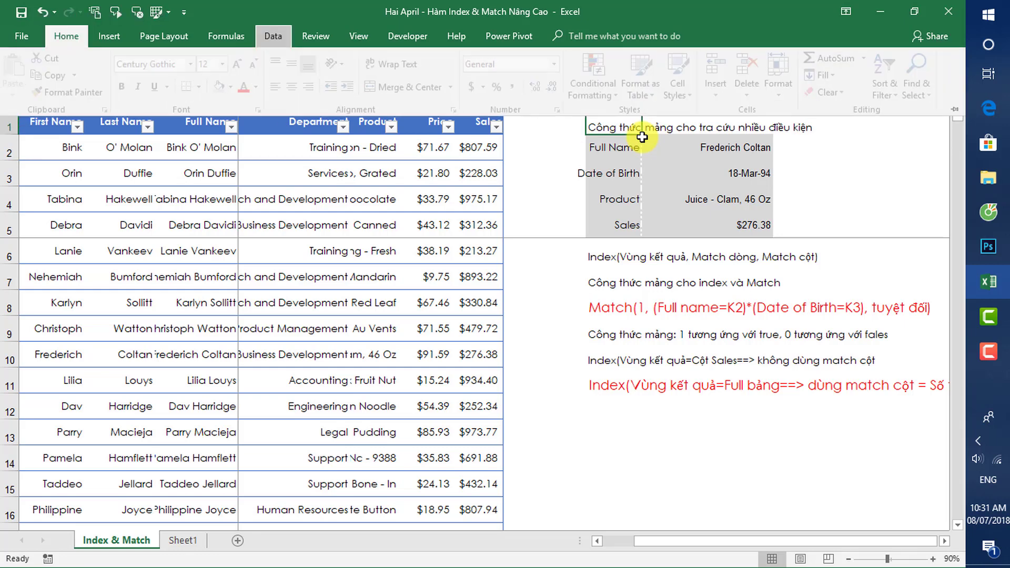
pyautogui.write('fs')
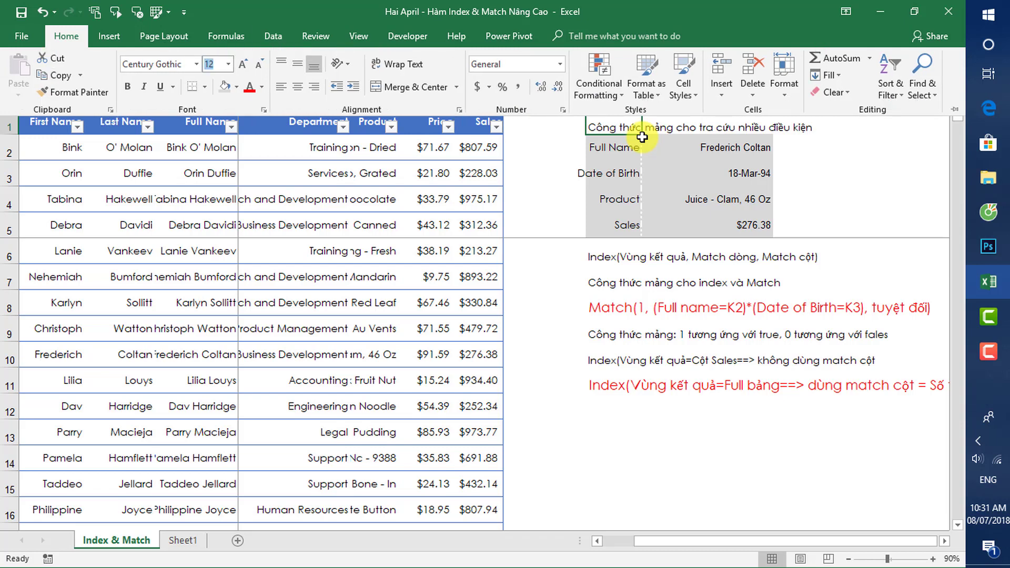
pyautogui.write('14')
pyautogui.press('Down')
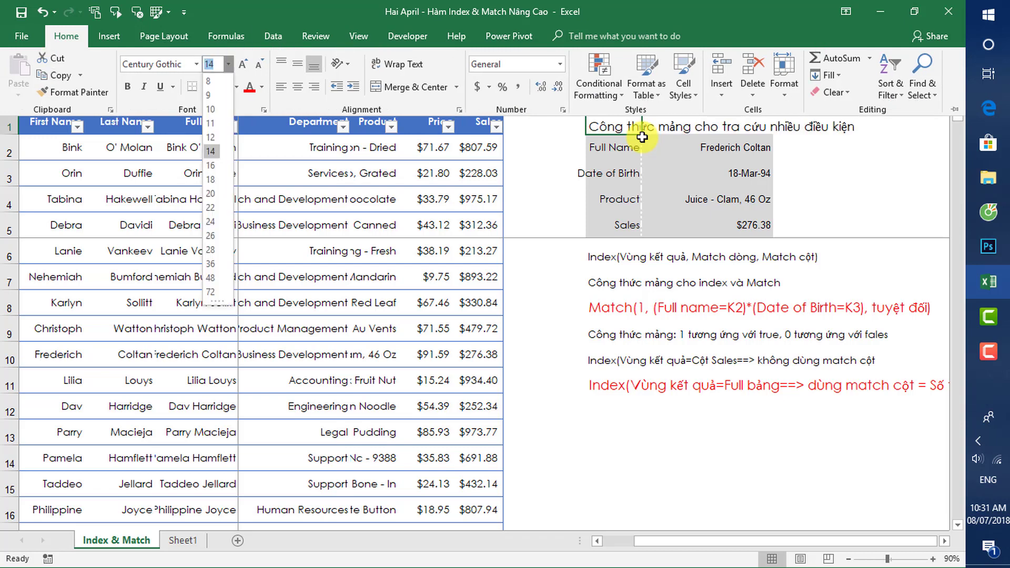
pyautogui.press('Escape')
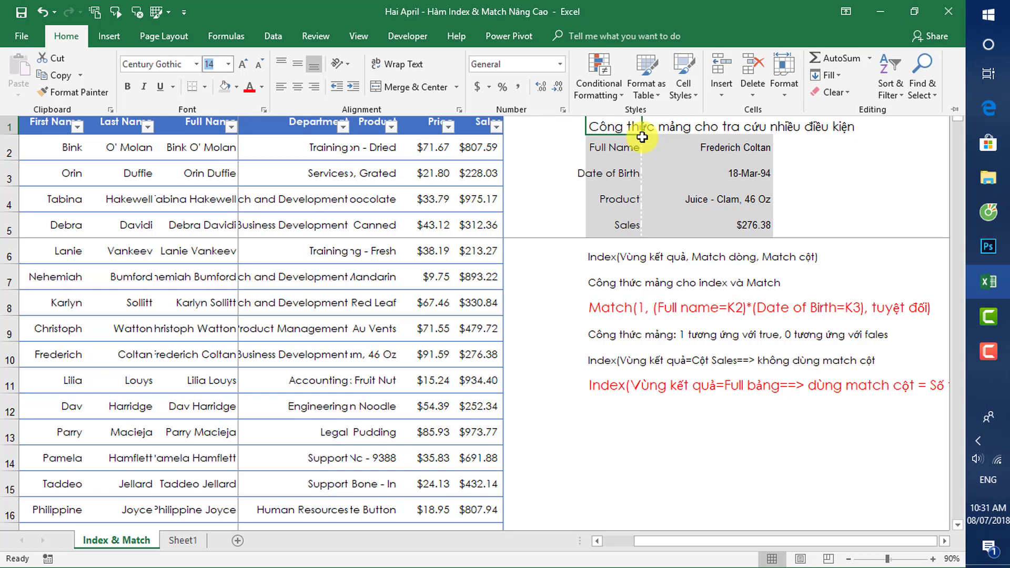
pyautogui.click(643, 152)
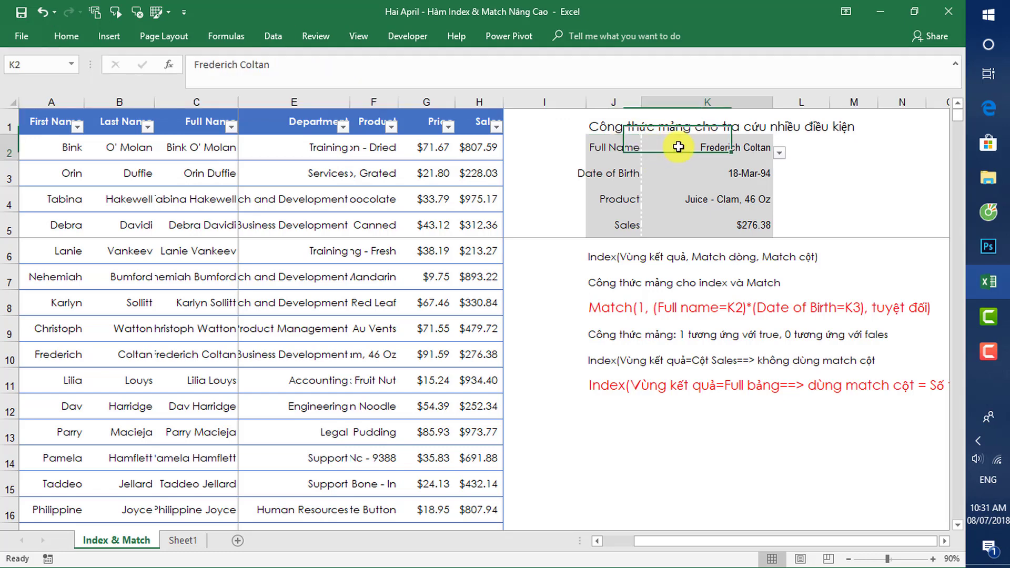
pyautogui.click(904, 229)
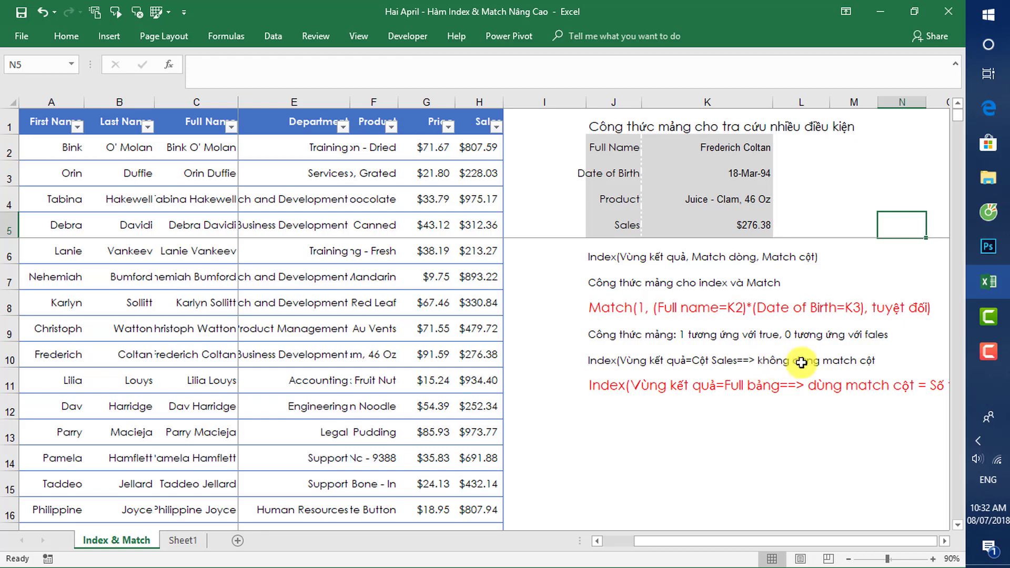
pyautogui.click(987, 350)
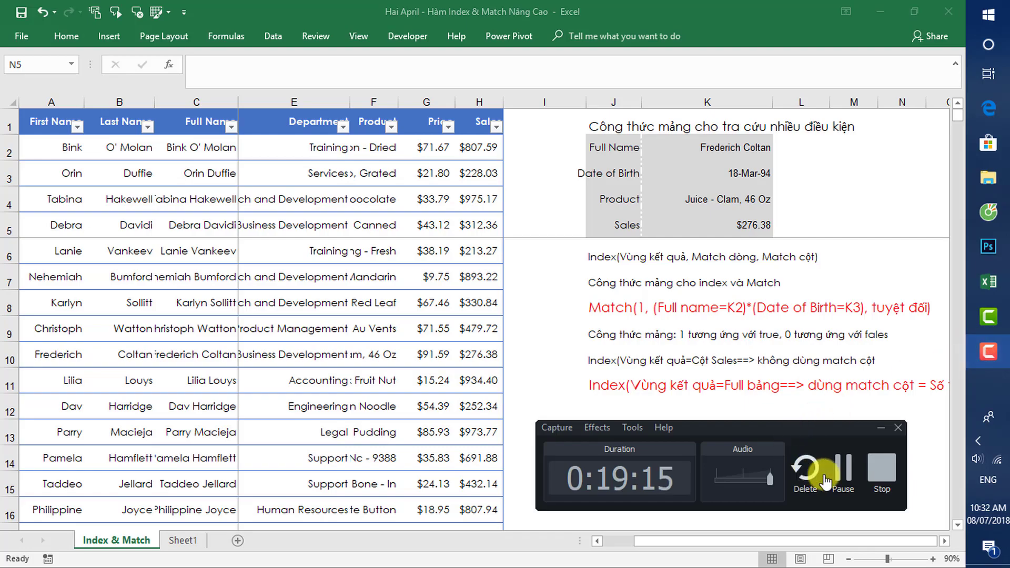
pyautogui.click(882, 468)
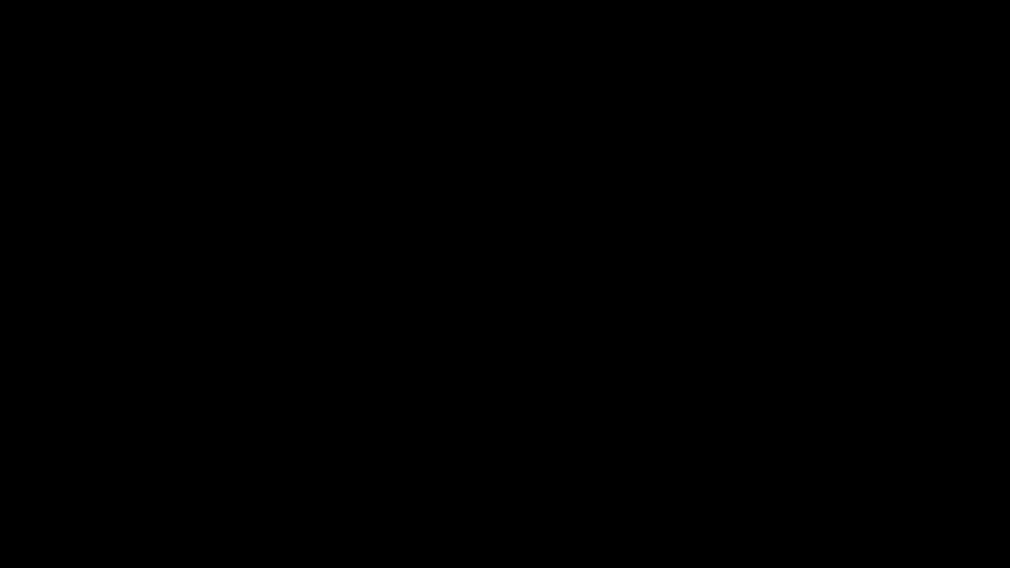